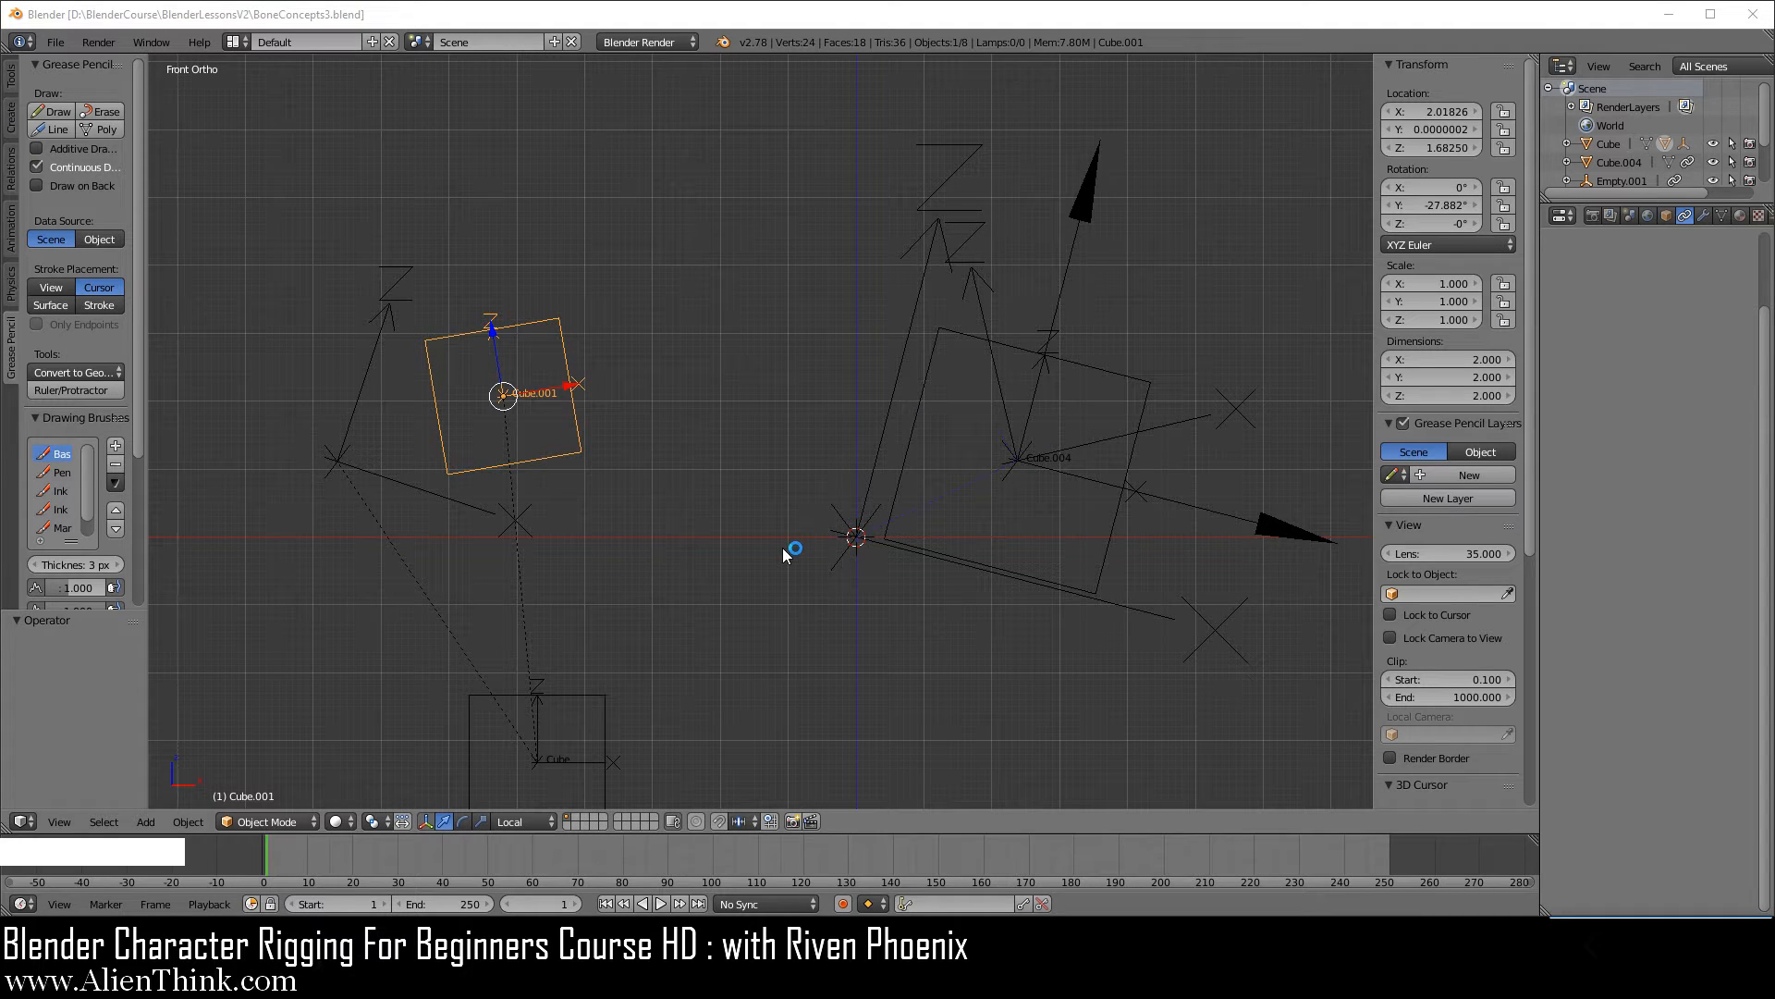
Delete every object in the scene except the unrotated cube below the others.
{"action": "scroll", "coordinate": [783, 554], "scroll_direction": "down", "scroll_amount": 1}
{"action": "right_click", "coordinate": [636, 663]}
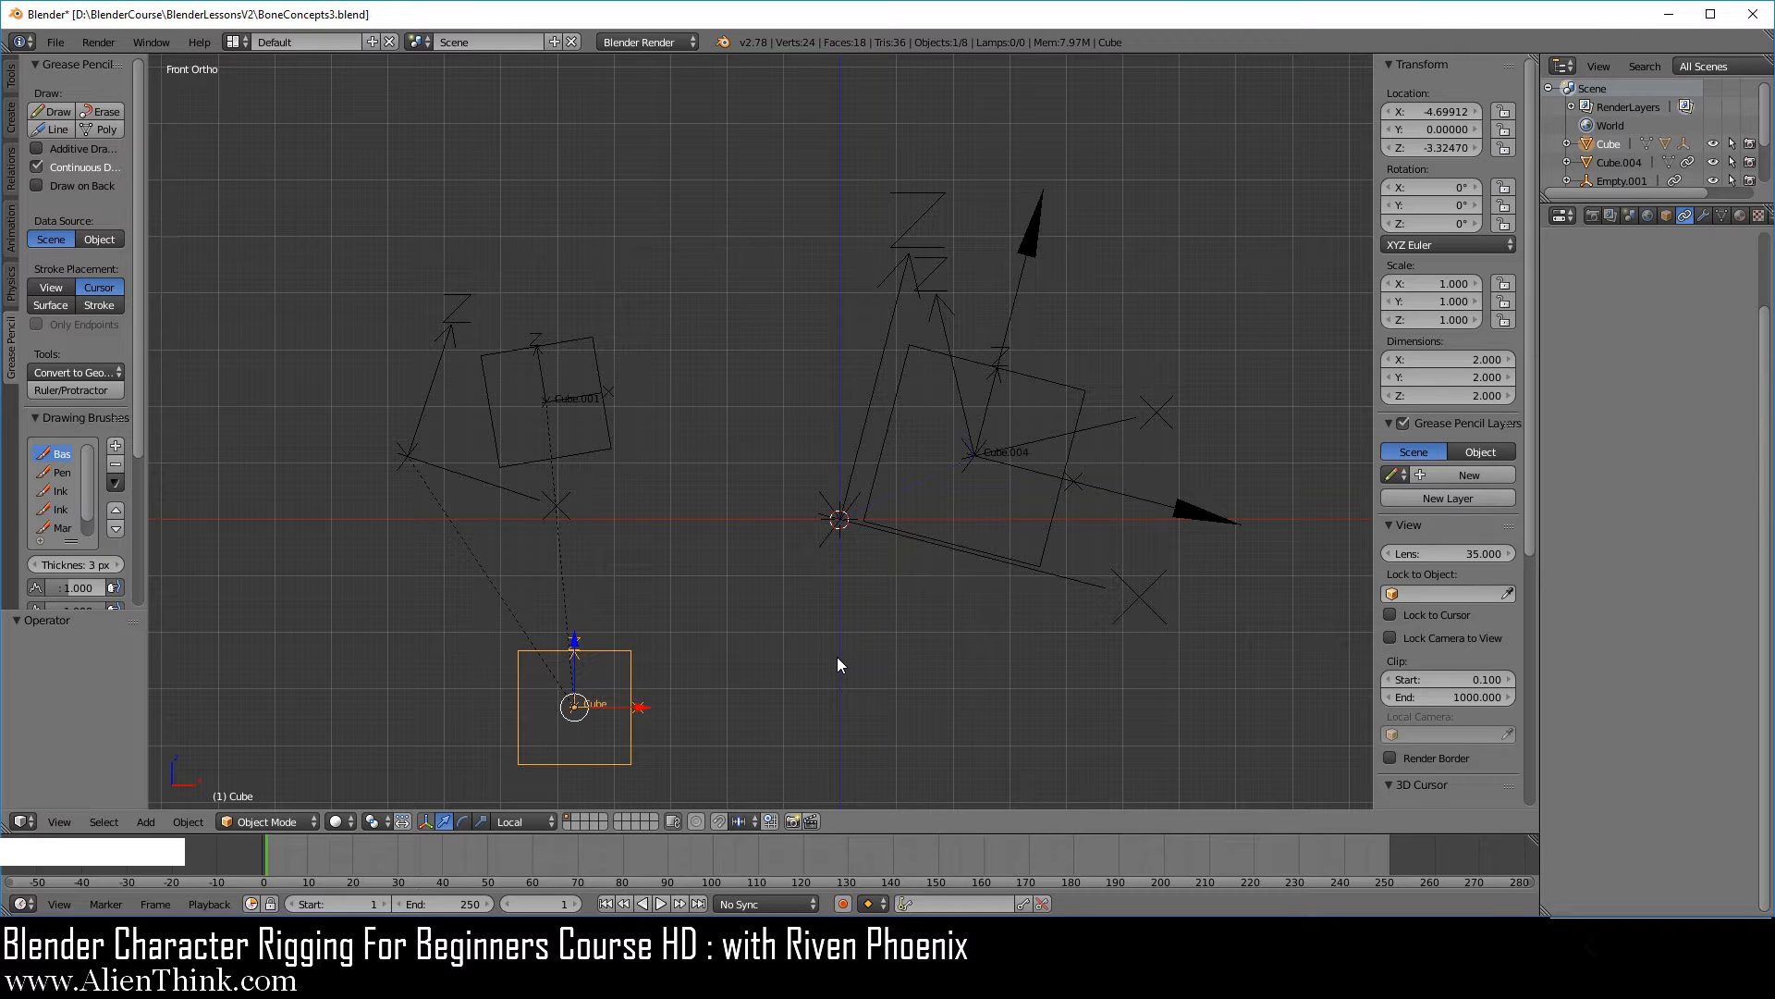
{"action": "key", "text": "ctrl"}
{"action": "key", "text": "ctrl+i"}
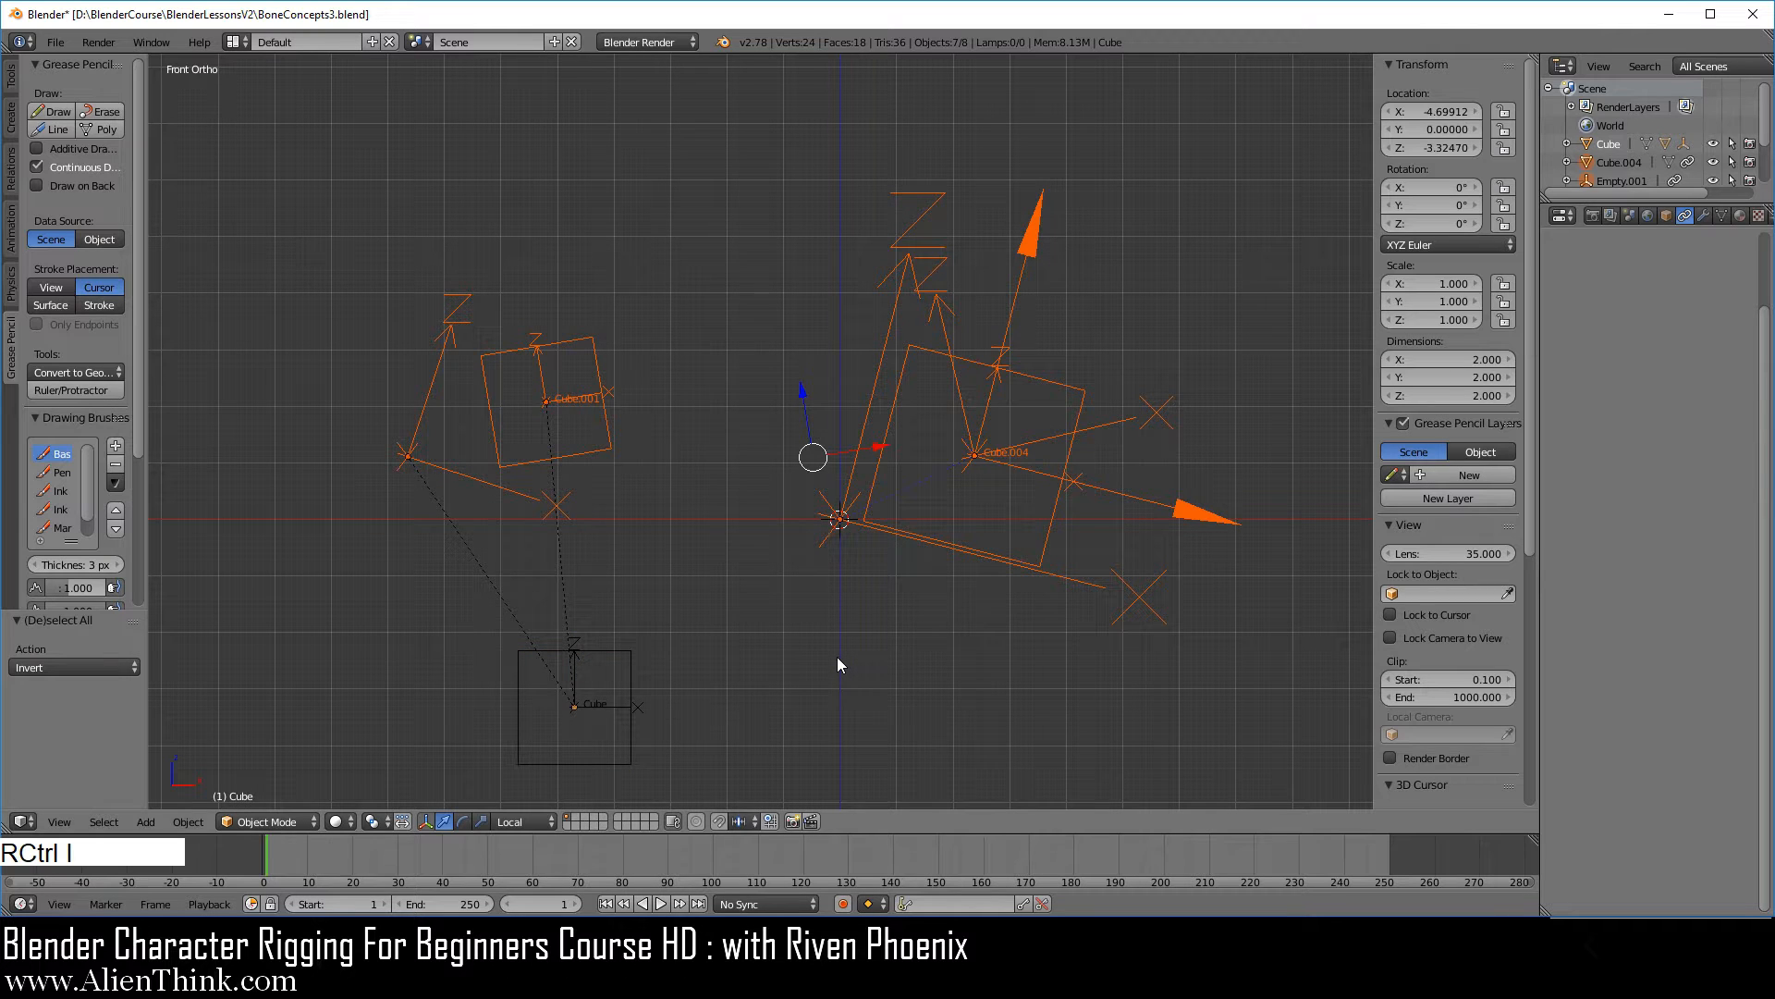
{"action": "key", "text": "x"}
{"action": "left_click", "coordinate": [853, 603]}
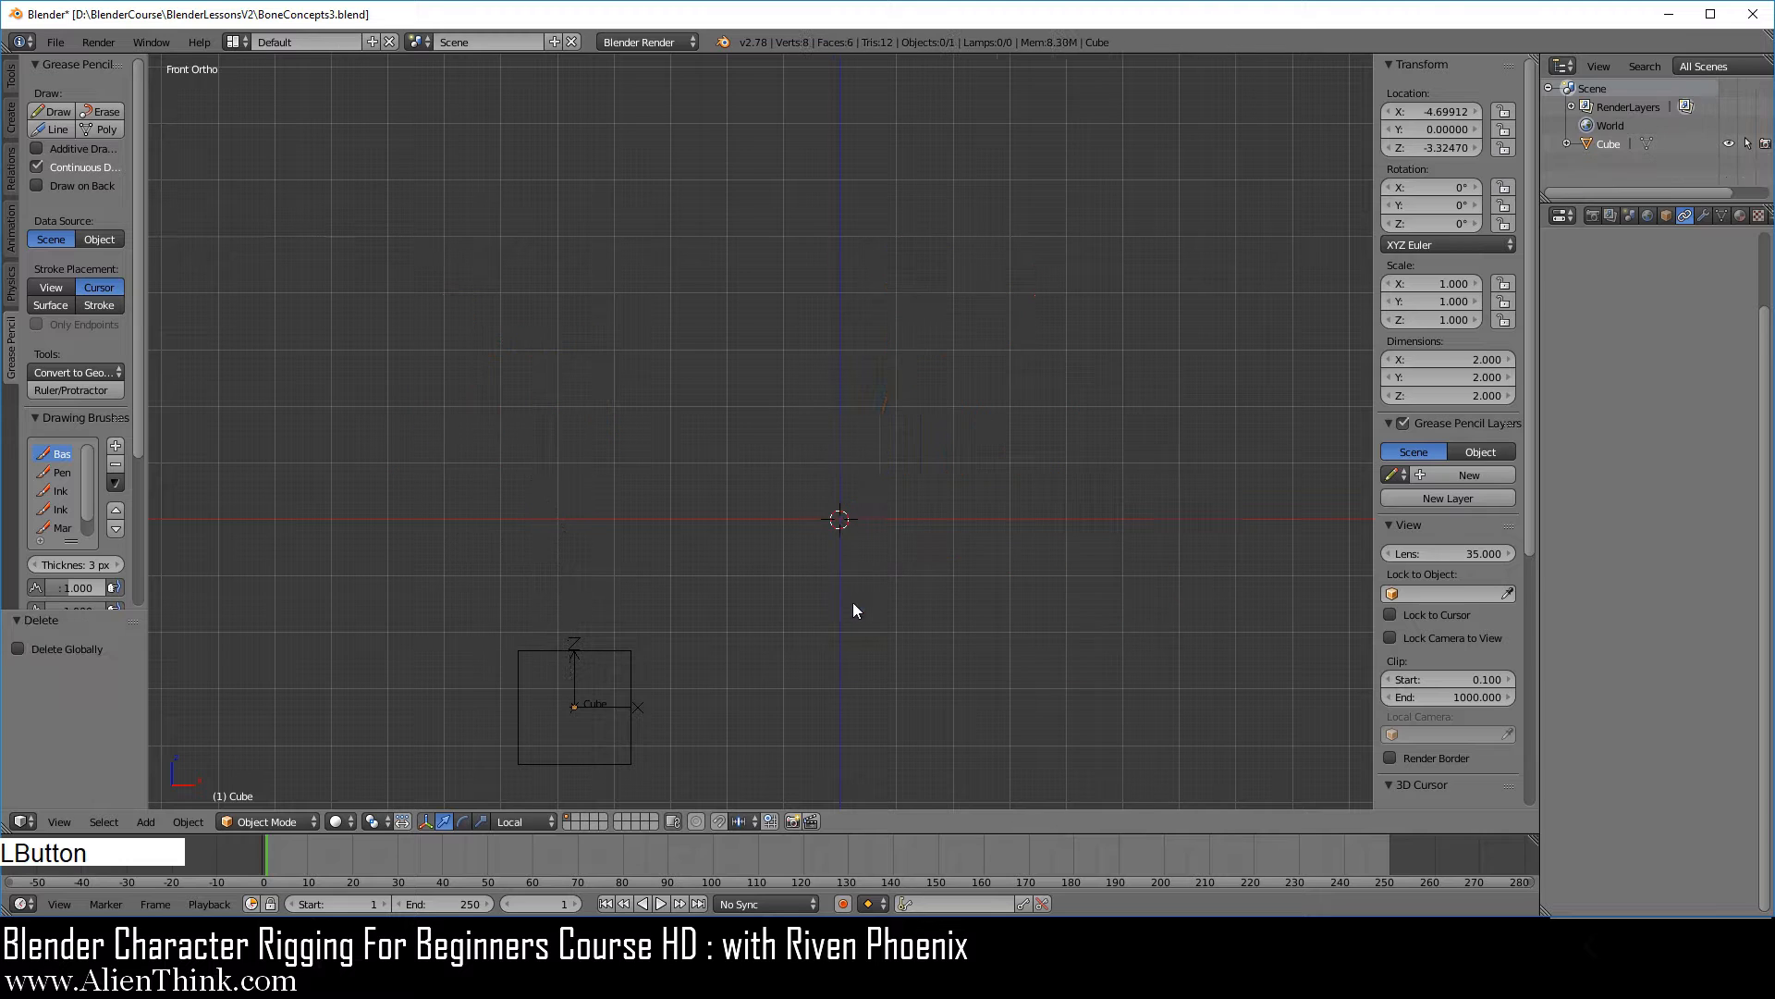
Clear the remaining cube's rotation, location and scale, and centre the view on the scene.
{"action": "right_click", "coordinate": [625, 682]}
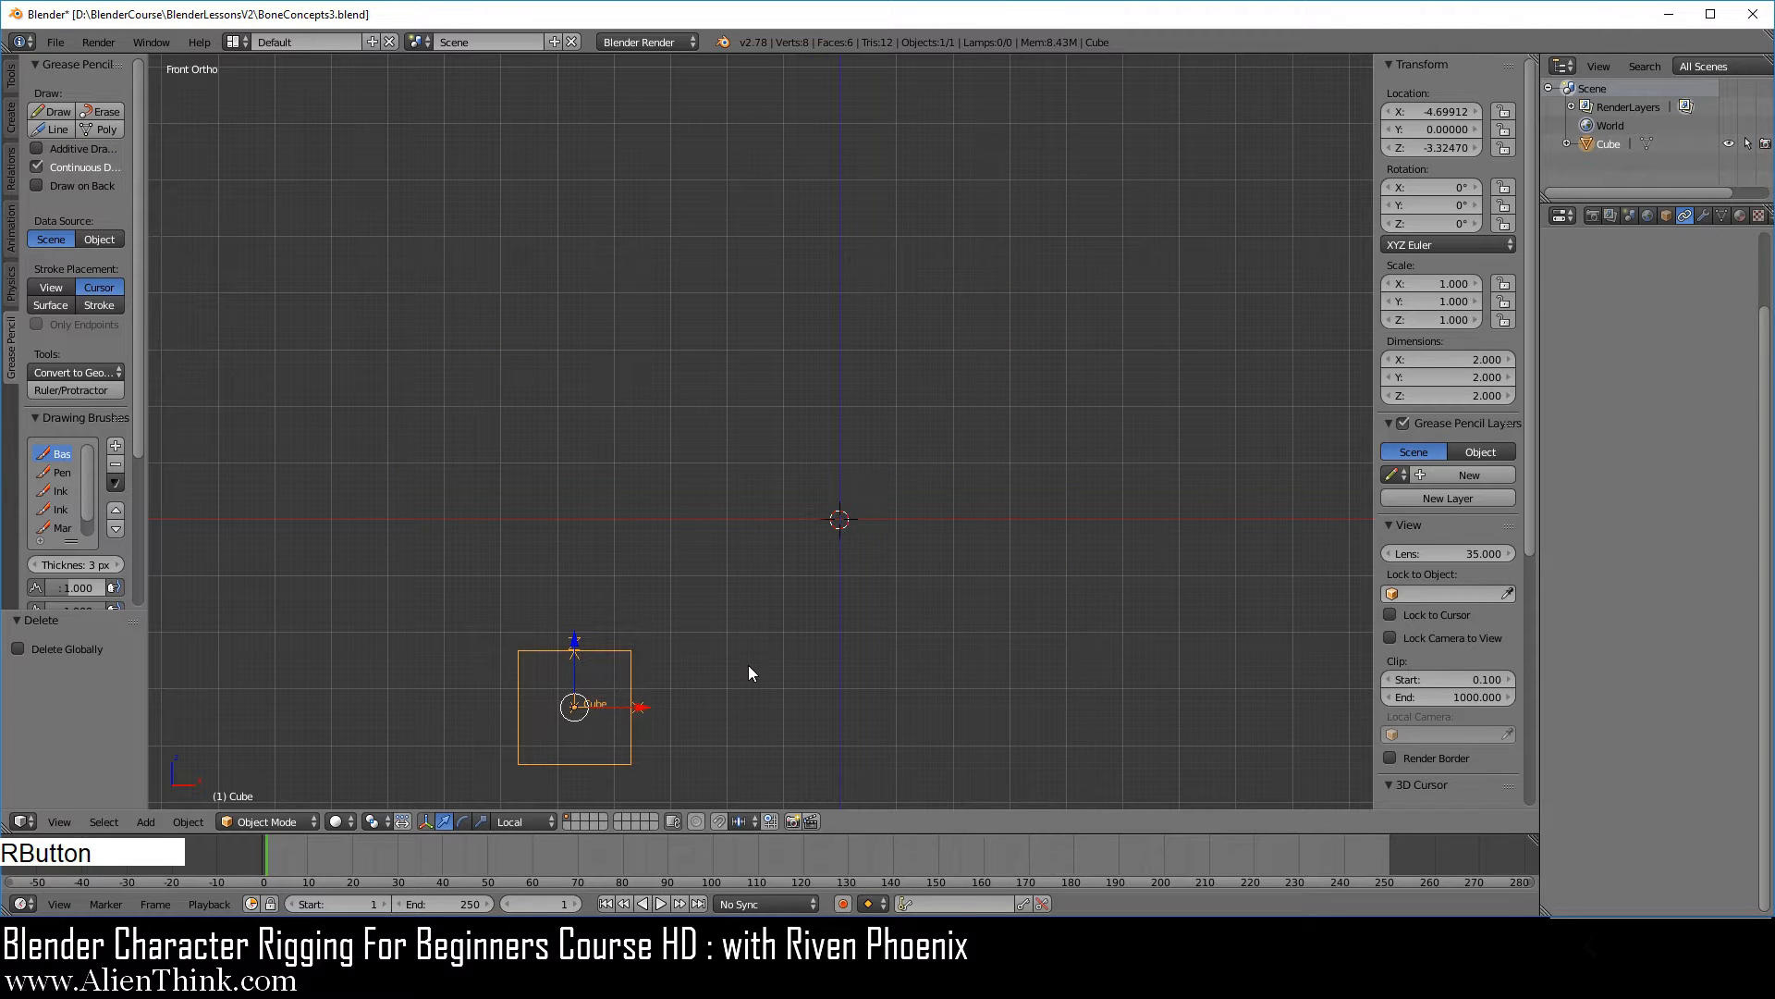
{"action": "key", "text": "alt+r"}
{"action": "key", "text": "alt+g"}
{"action": "key", "text": "alt+s"}
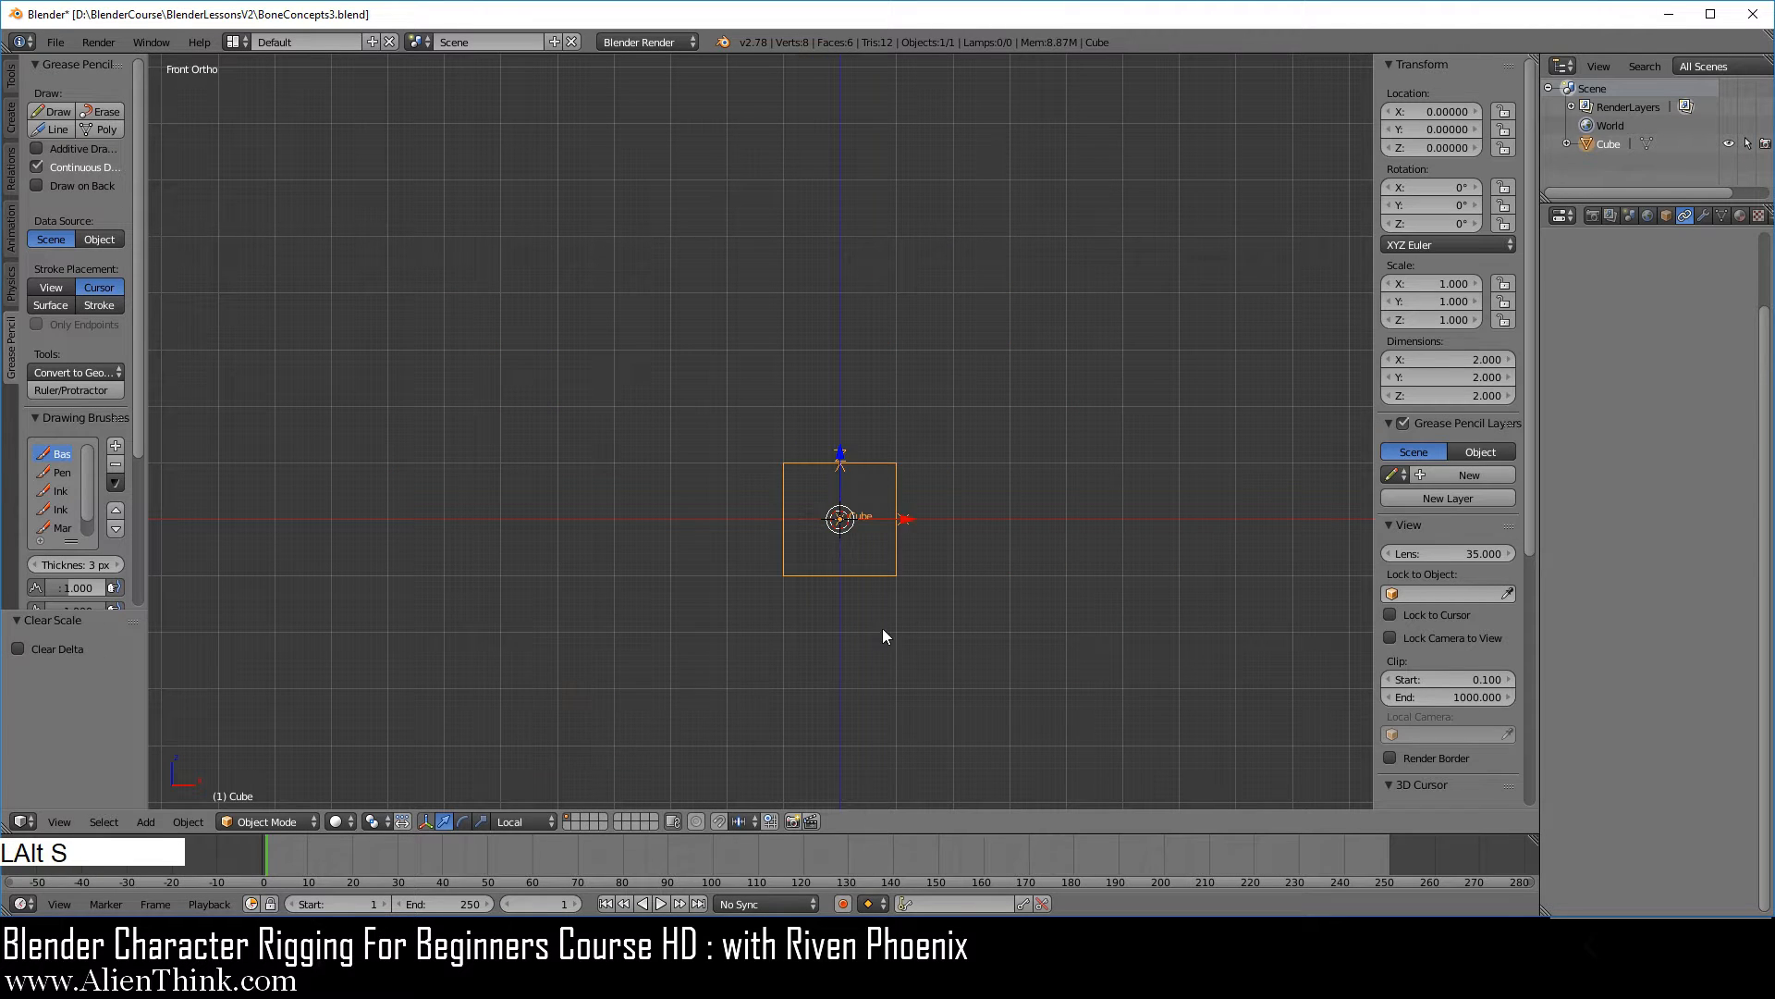
{"action": "key", "text": "shift+c"}
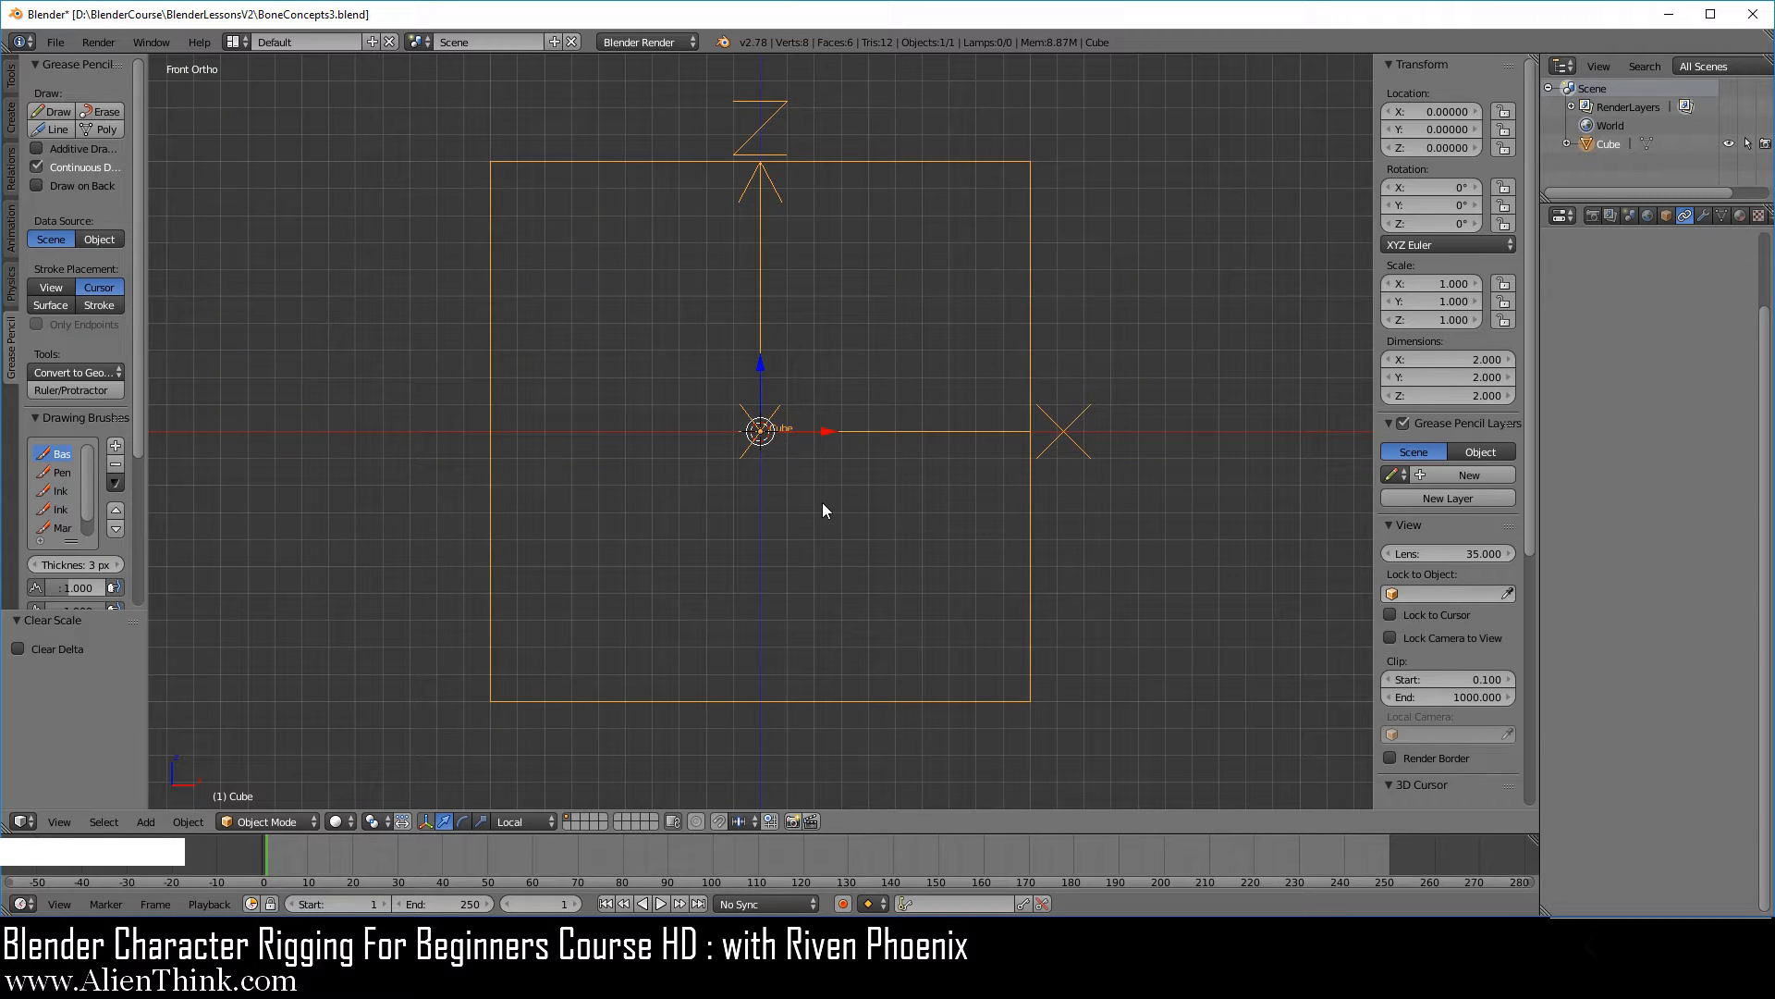
Duplicate the cube in place and scale the duplicate up to about 1.27.
{"action": "scroll", "coordinate": [822, 502], "scroll_direction": "down", "scroll_amount": 2}
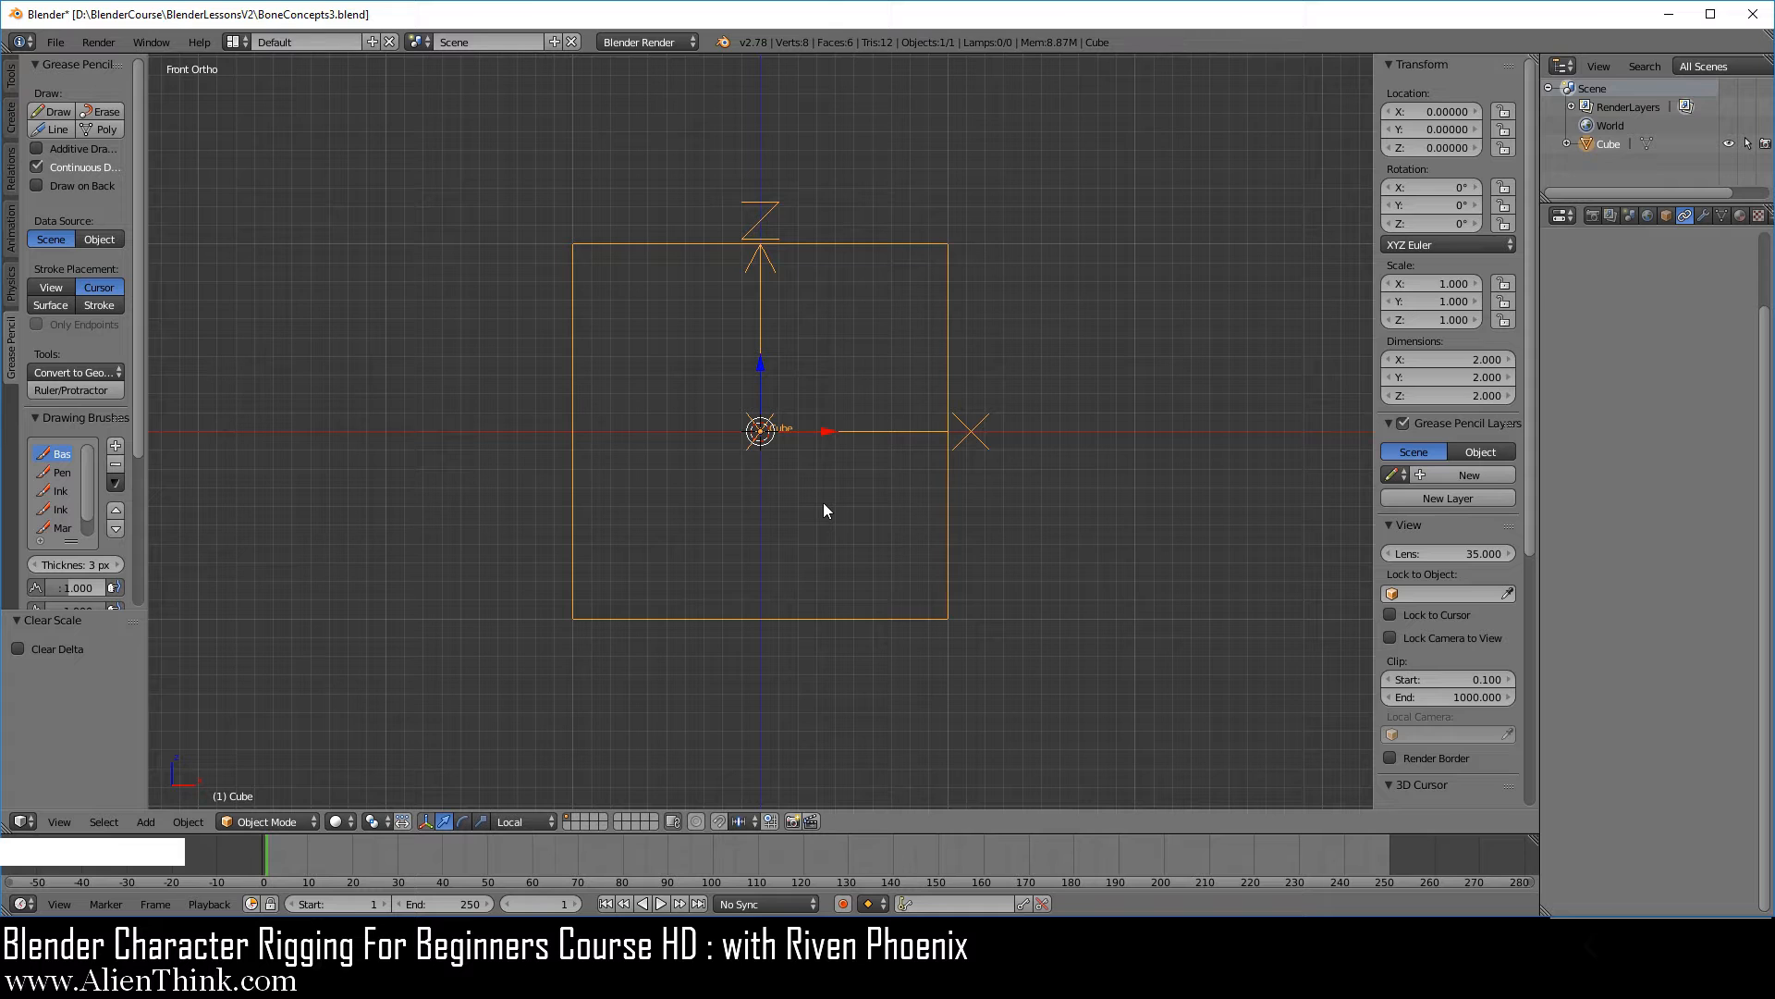
{"action": "key", "text": "shift"}
{"action": "key", "text": "shift+d"}
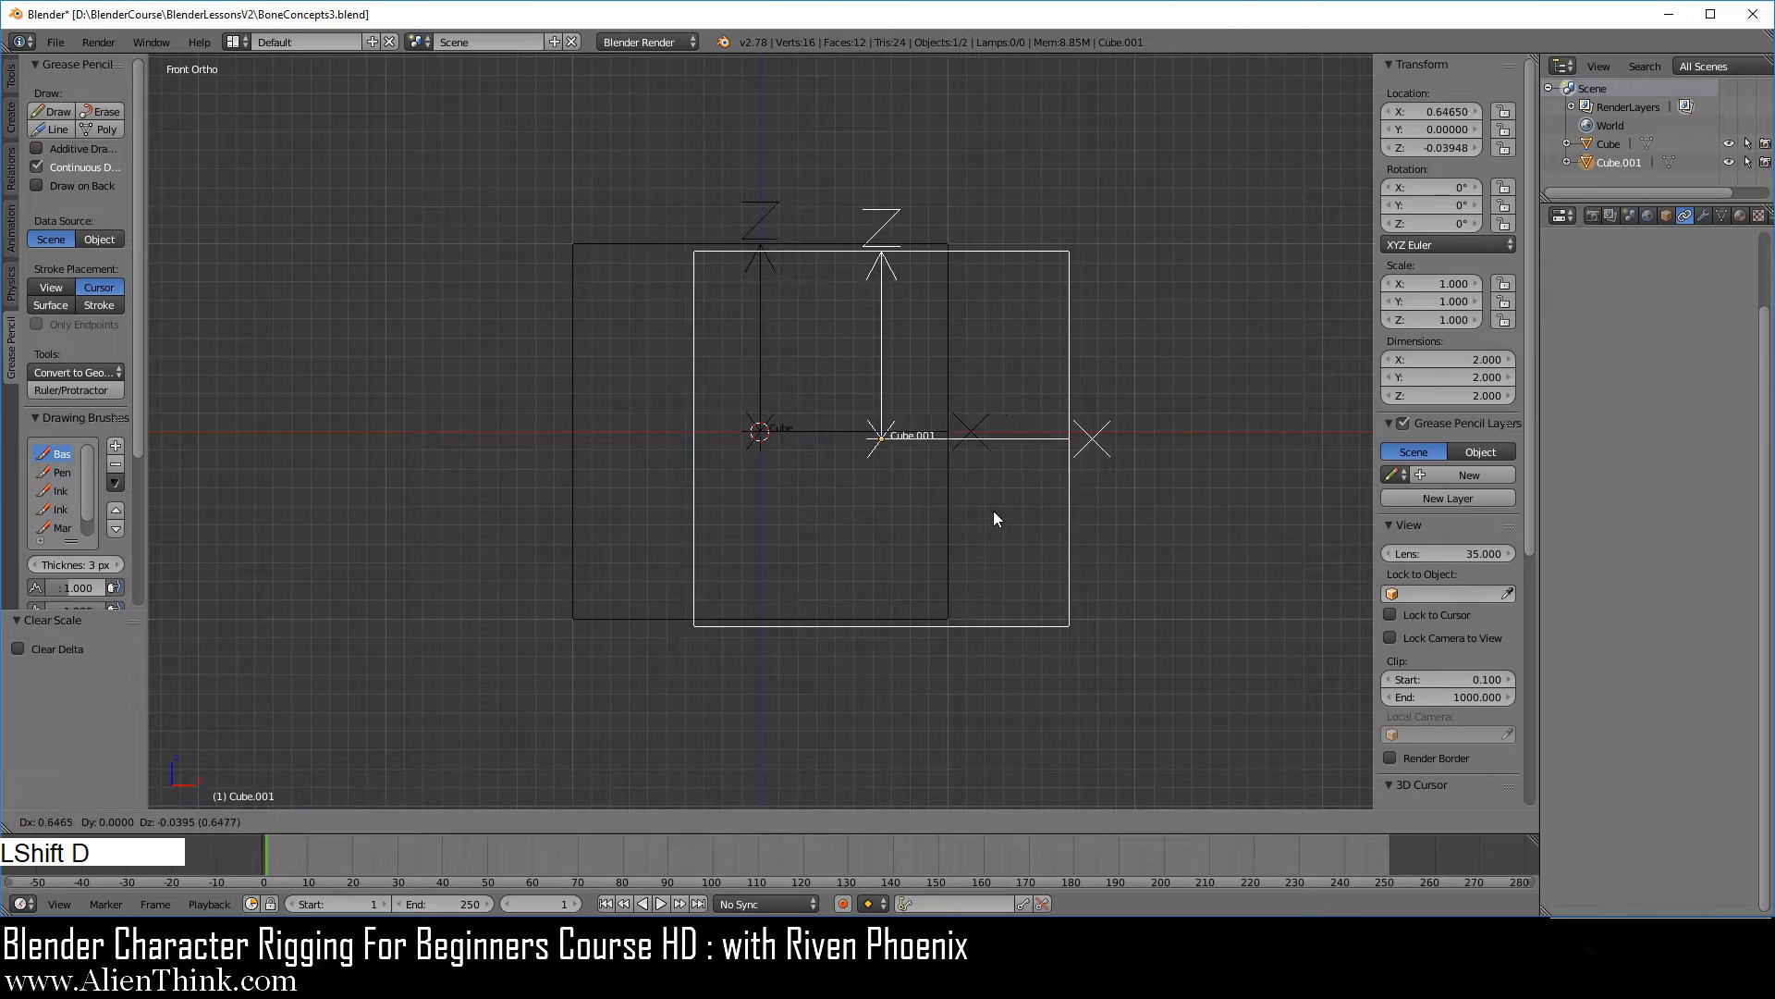
{"action": "right_click", "coordinate": [941, 490]}
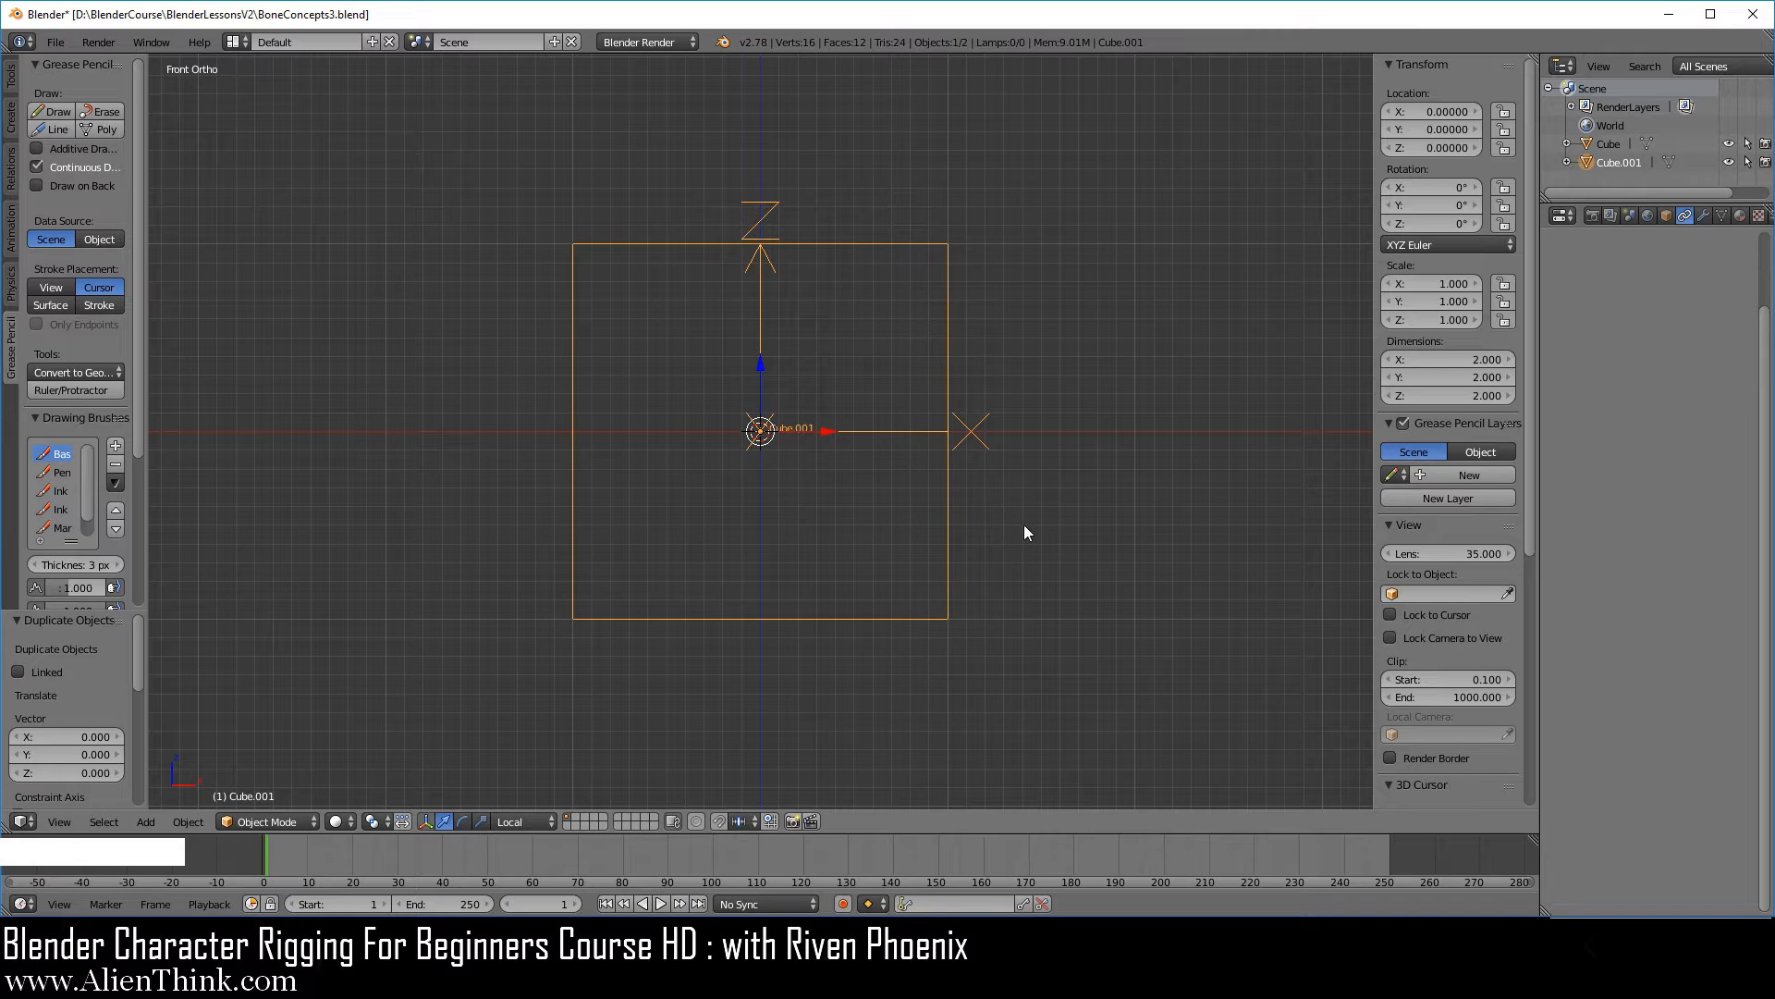
{"action": "key", "text": "s"}
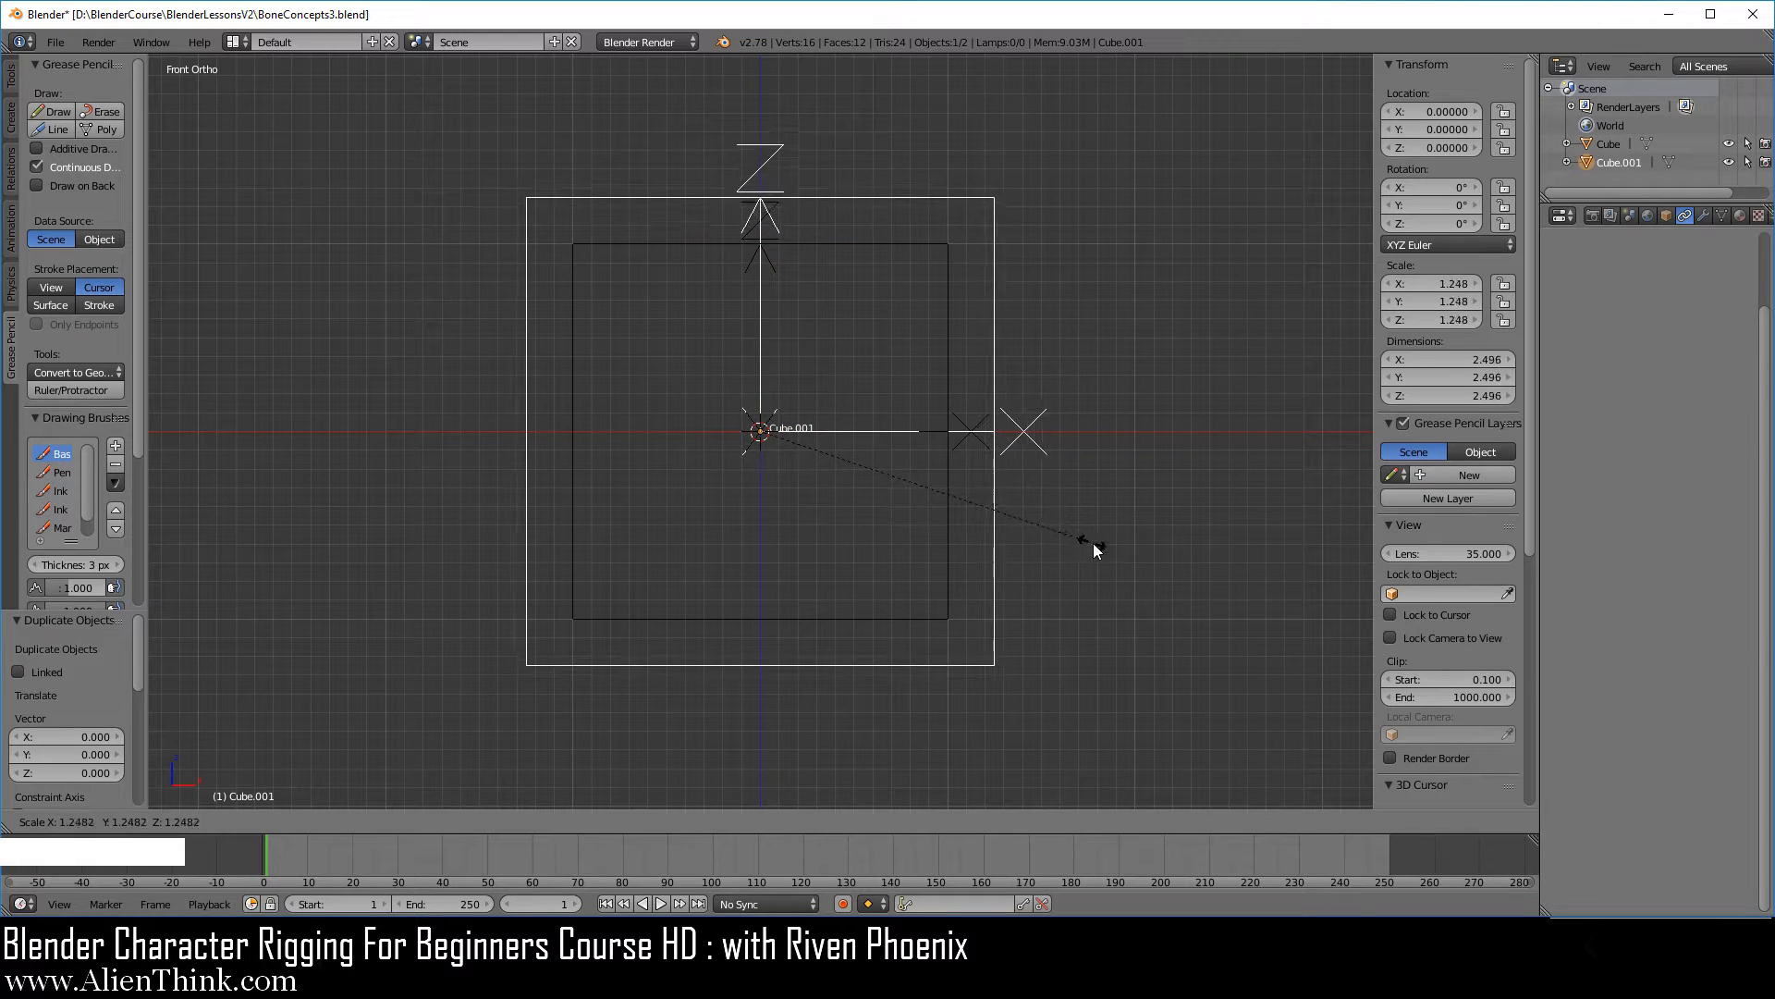
{"action": "left_click", "coordinate": [1098, 554]}
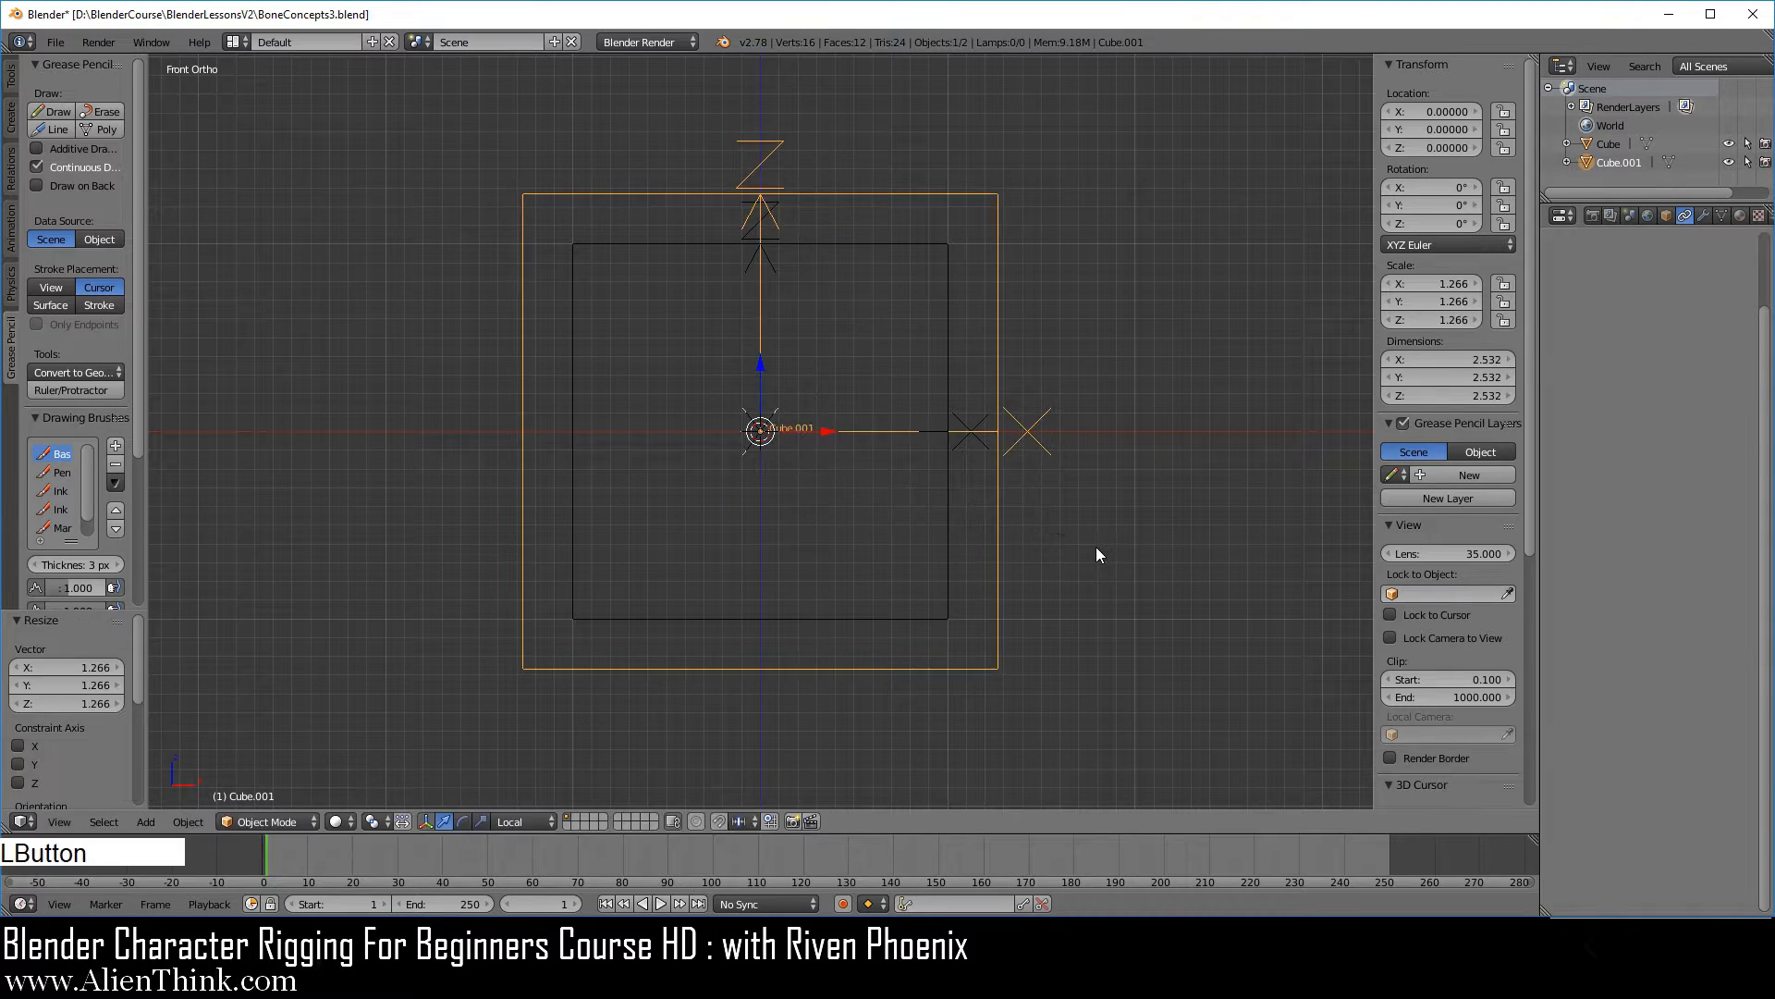
Add a Copy Location constraint to the smaller cube with Cube.001 as its target.
{"action": "scroll", "coordinate": [1054, 537], "scroll_direction": "down", "scroll_amount": 1}
{"action": "middle_click_drag", "start_coordinate": [1053, 504], "coordinate": [1029, 582], "text": "shift"}
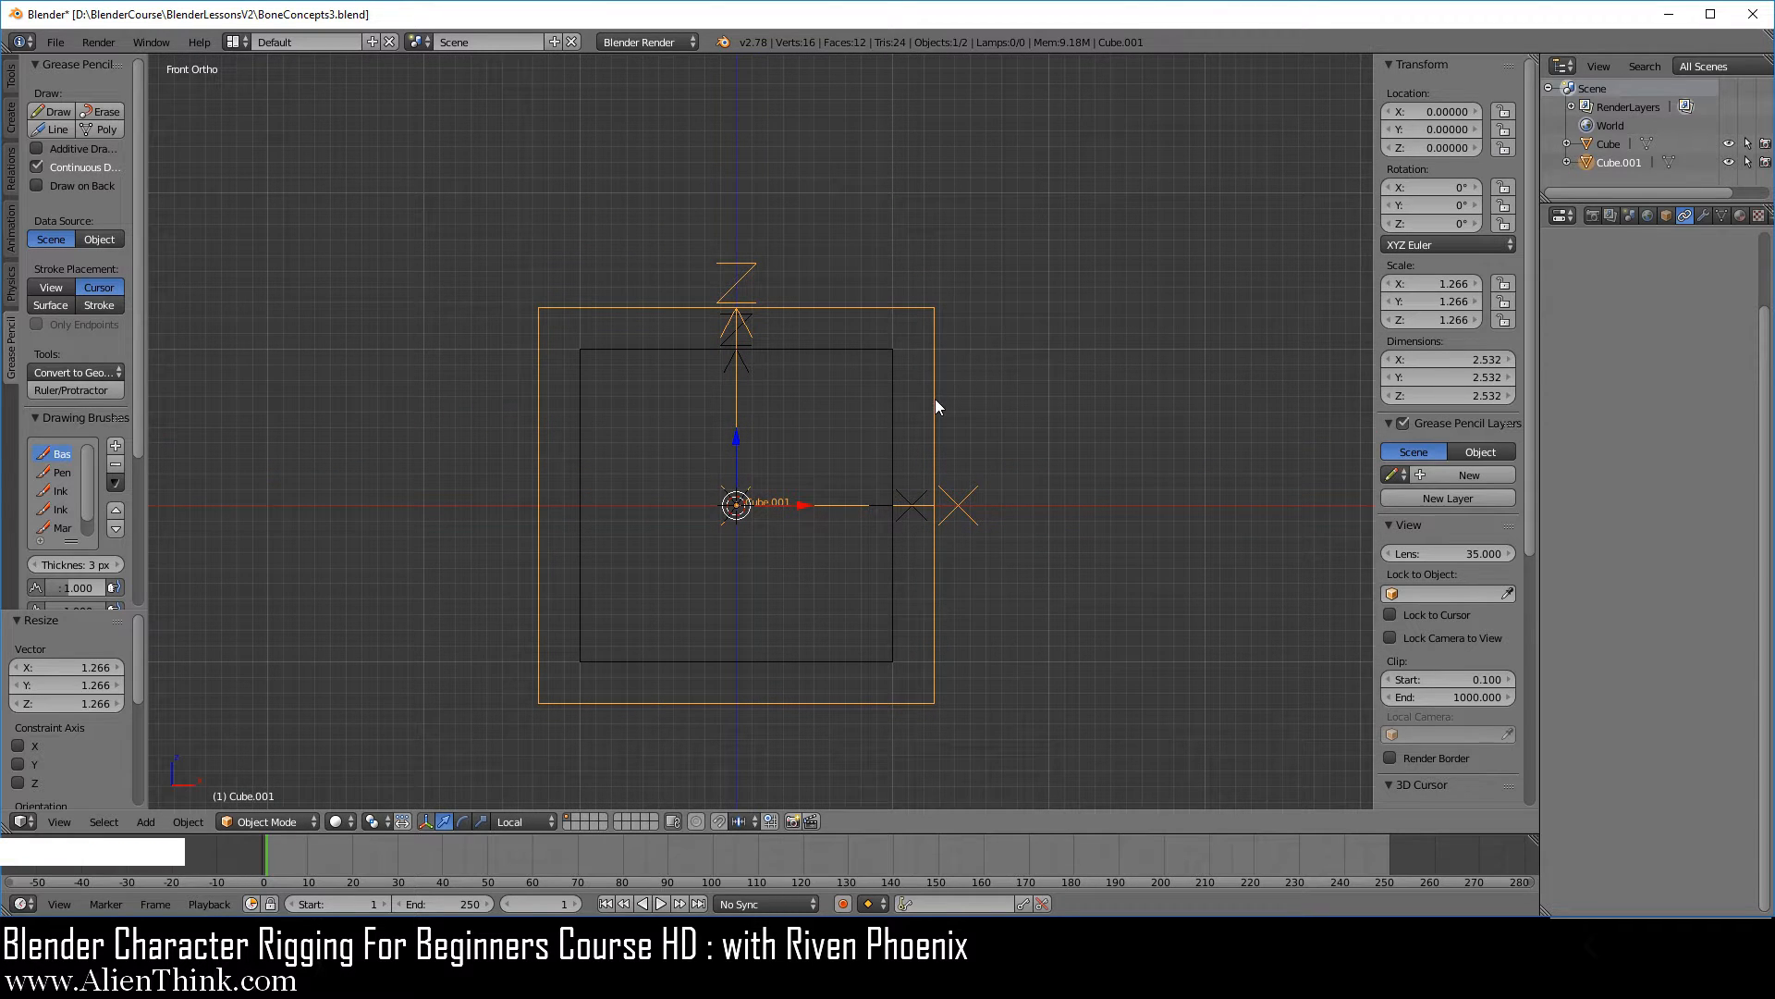
{"action": "right_click", "coordinate": [890, 417]}
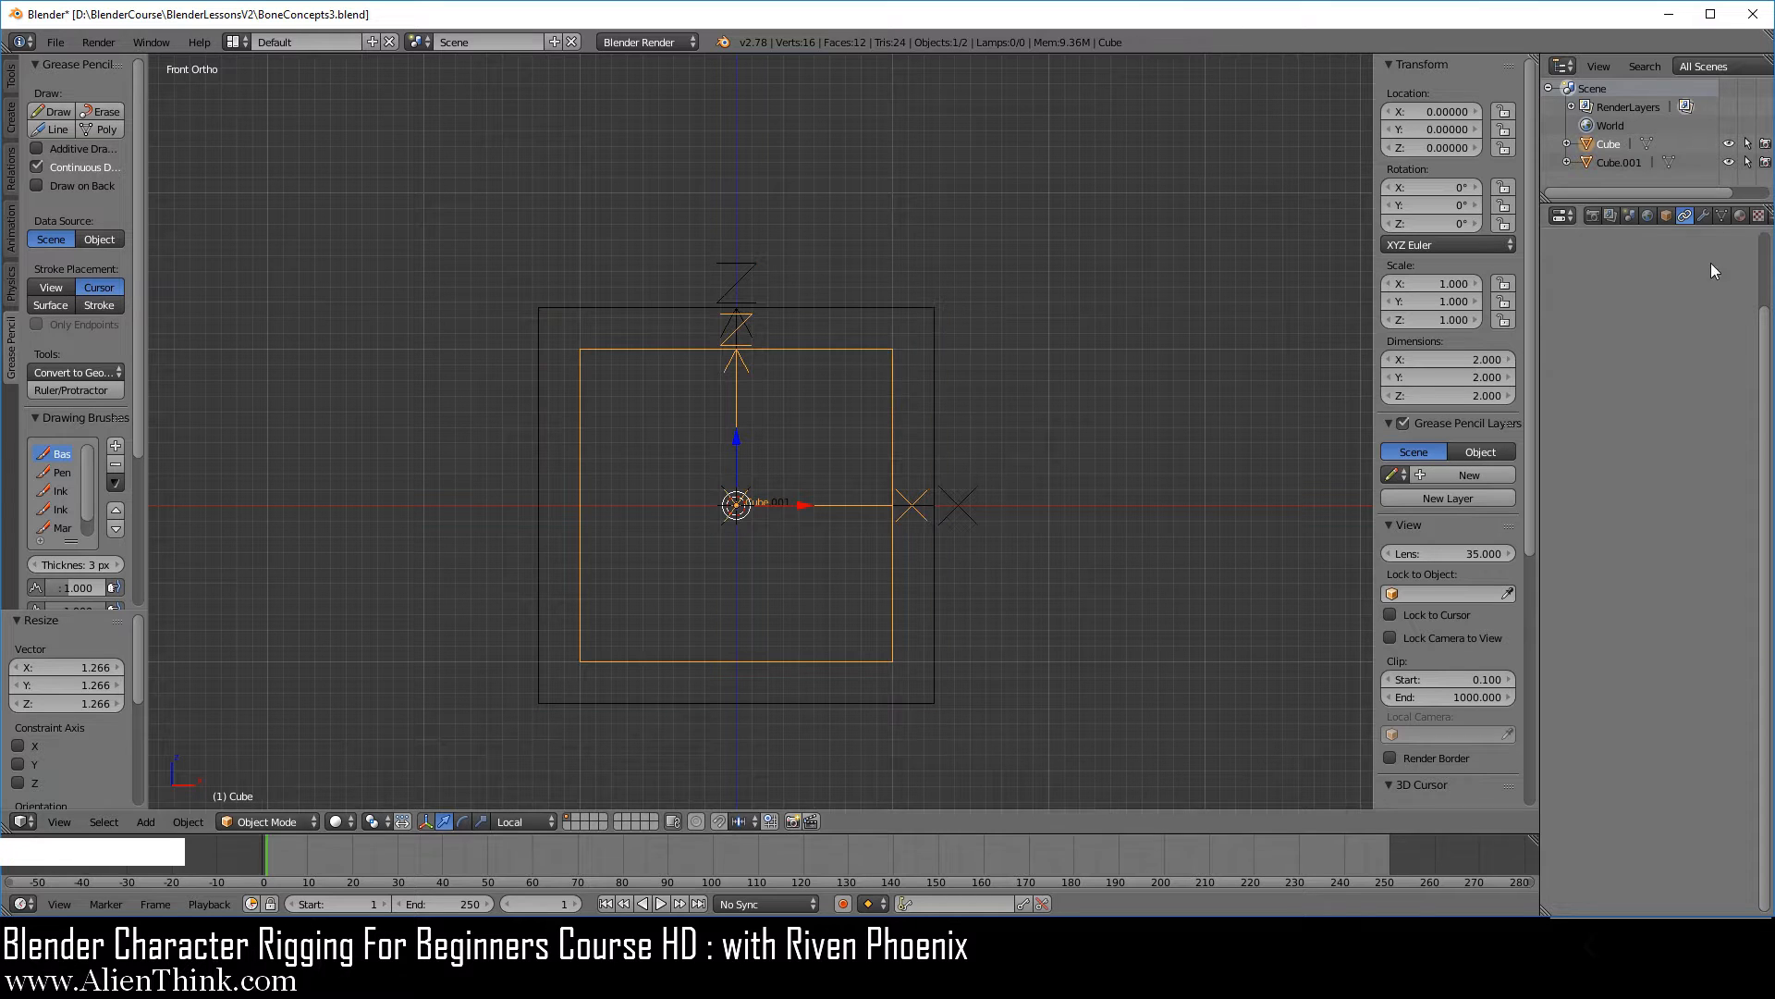
{"action": "left_click", "coordinate": [1686, 215]}
{"action": "left_click", "coordinate": [1629, 278]}
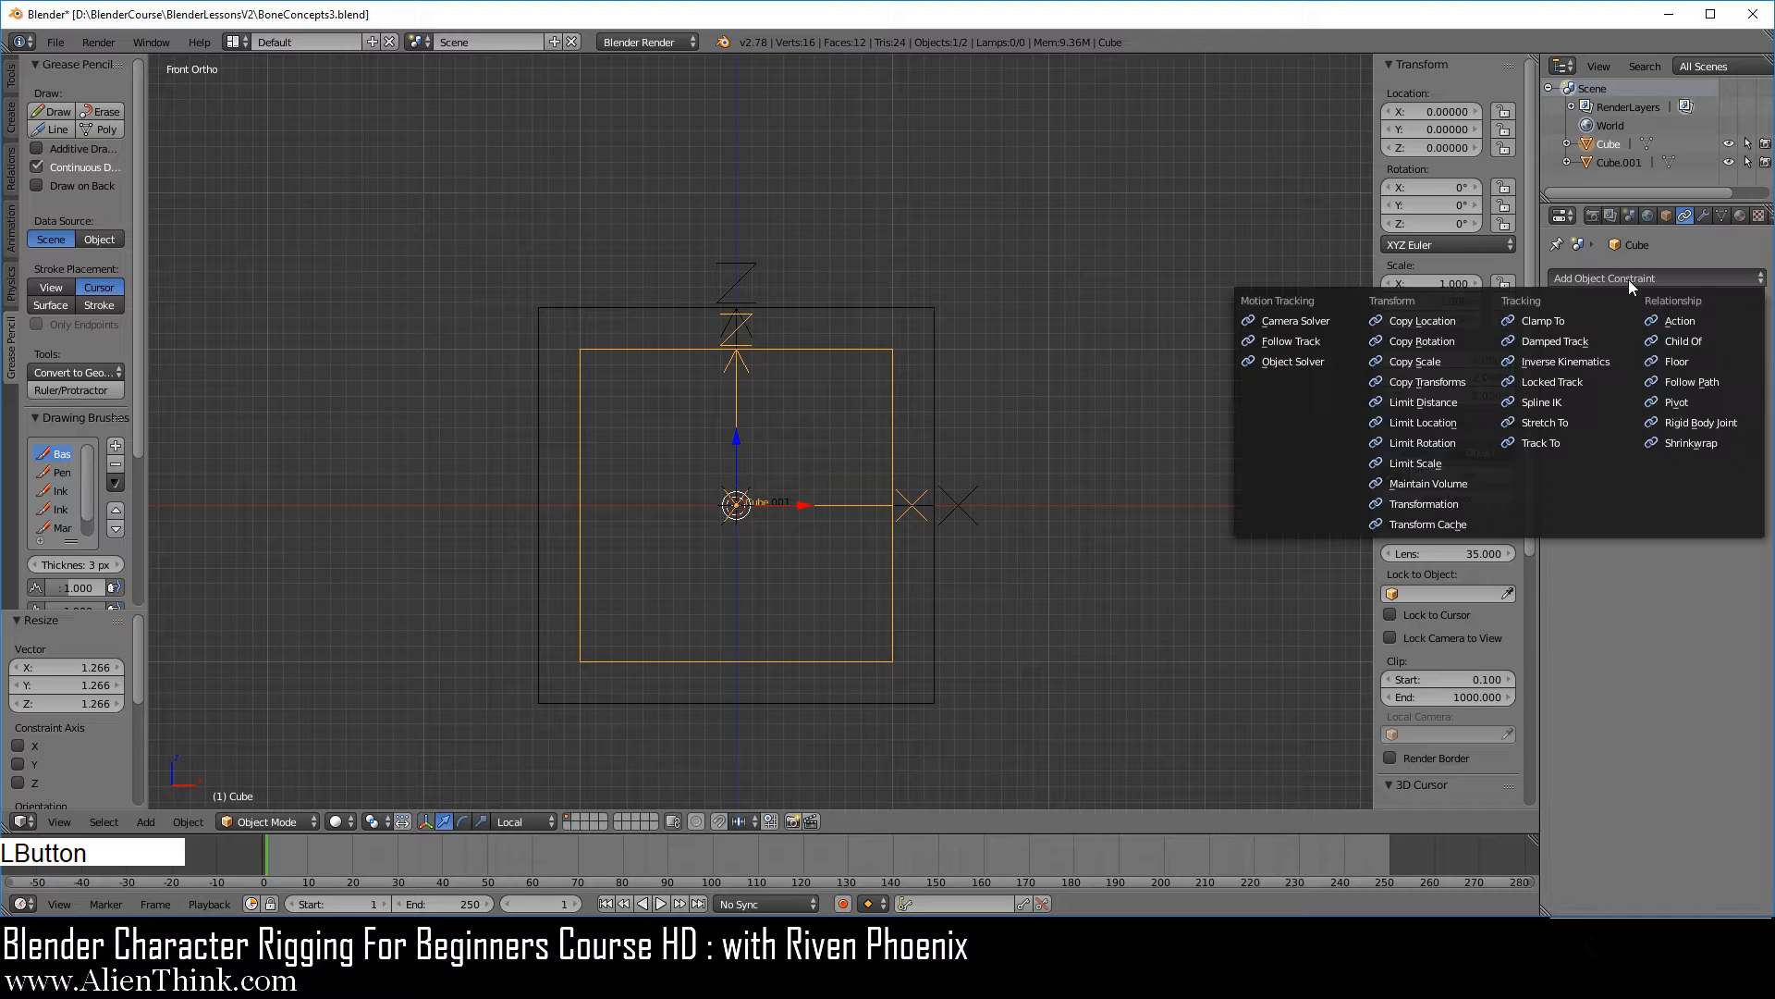
{"action": "left_click", "coordinate": [1461, 318]}
{"action": "left_click", "coordinate": [1755, 347]}
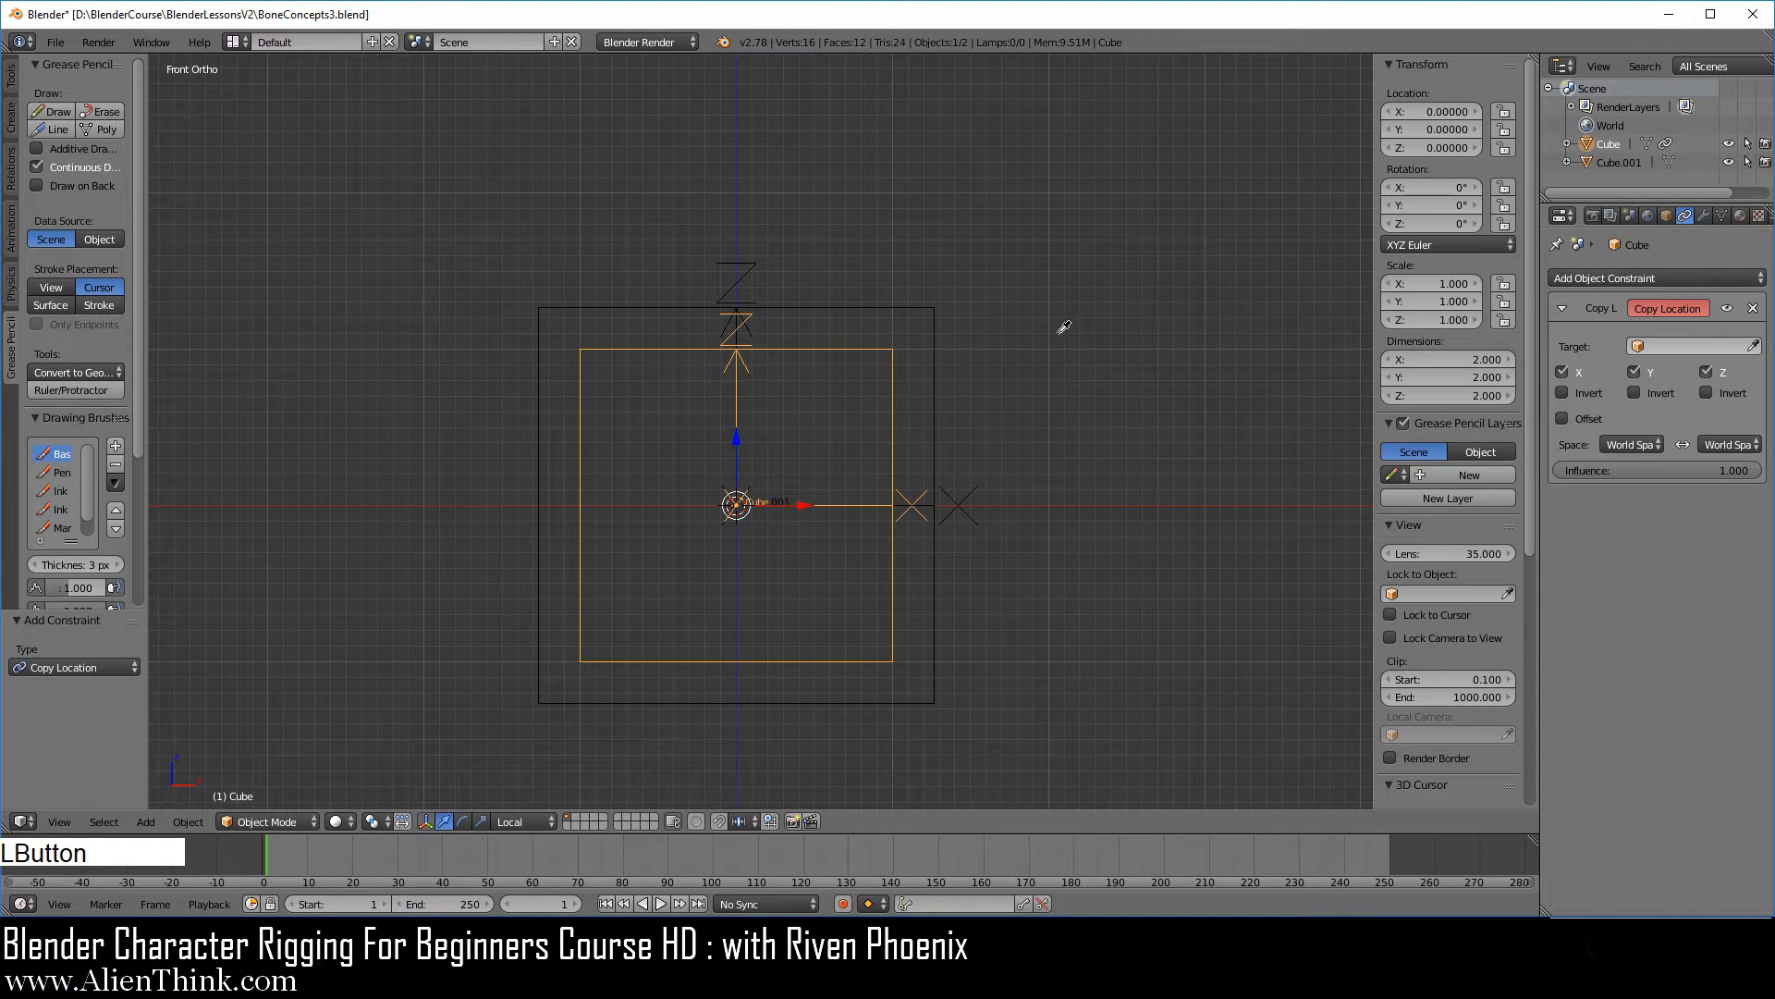
{"action": "left_click", "coordinate": [940, 403]}
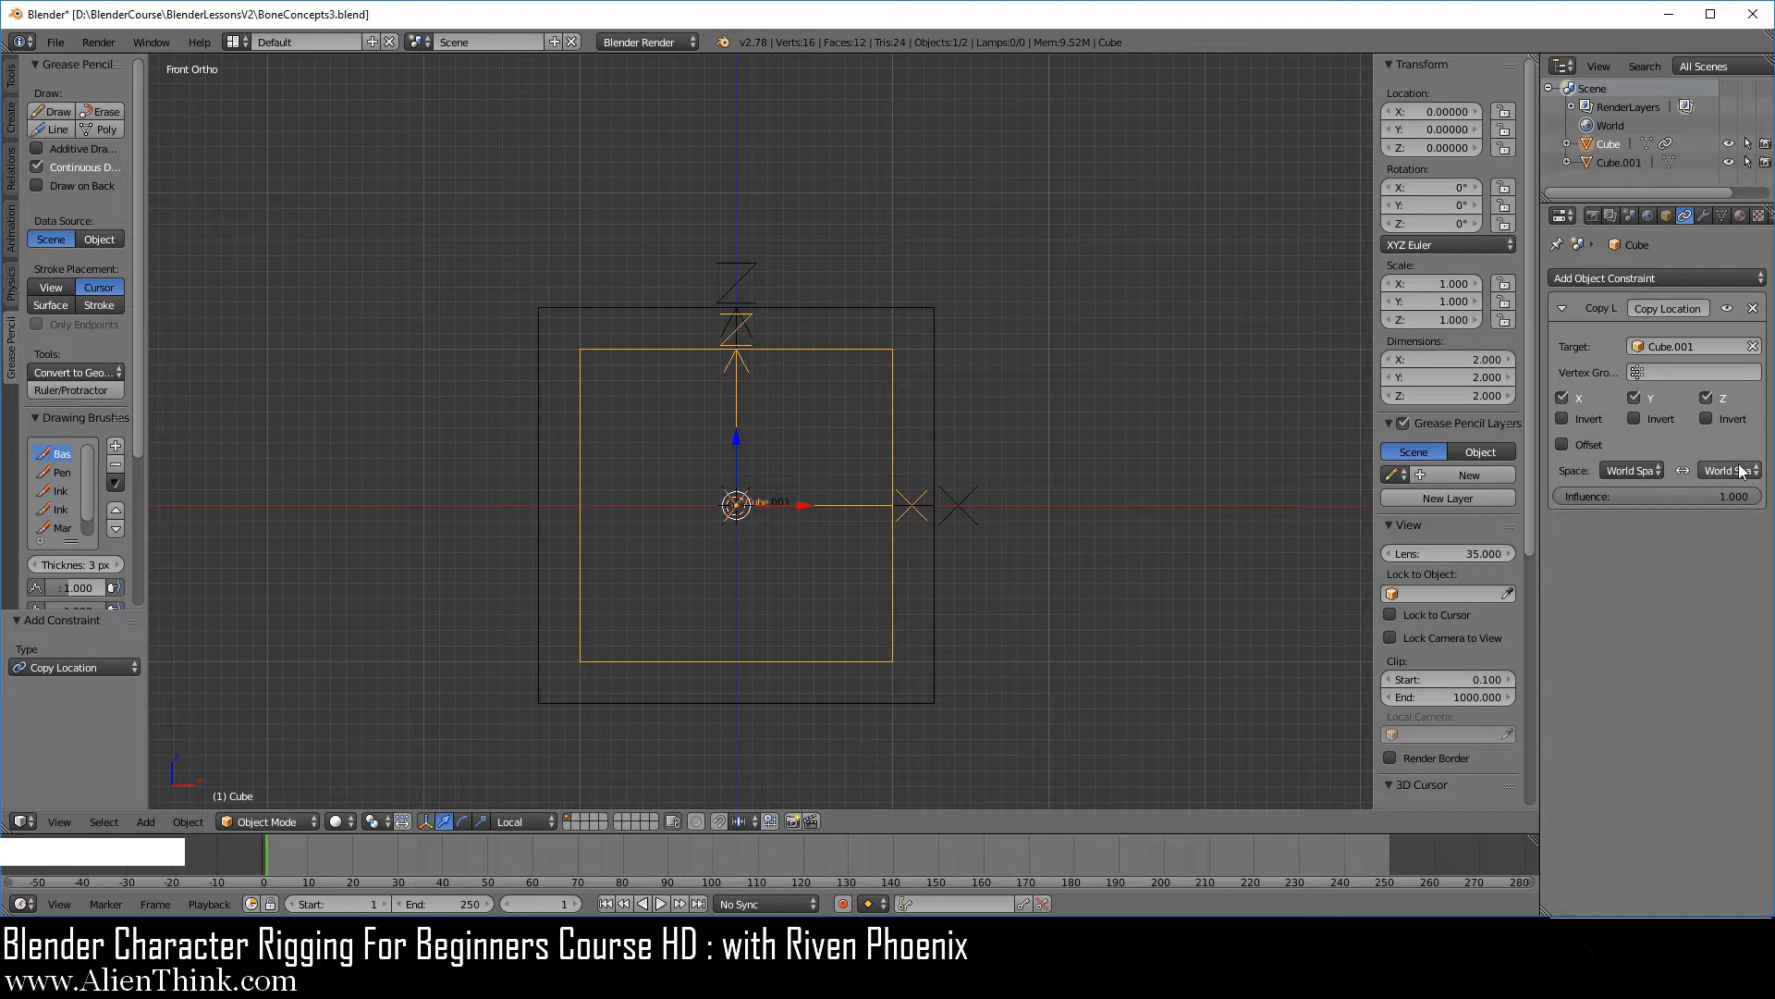
Set both the target space and owner space of the Copy Location constraint to Local Space.
{"action": "left_click", "coordinate": [1633, 471]}
{"action": "left_click", "coordinate": [1618, 430]}
{"action": "left_click", "coordinate": [1729, 470]}
{"action": "left_click", "coordinate": [1707, 440]}
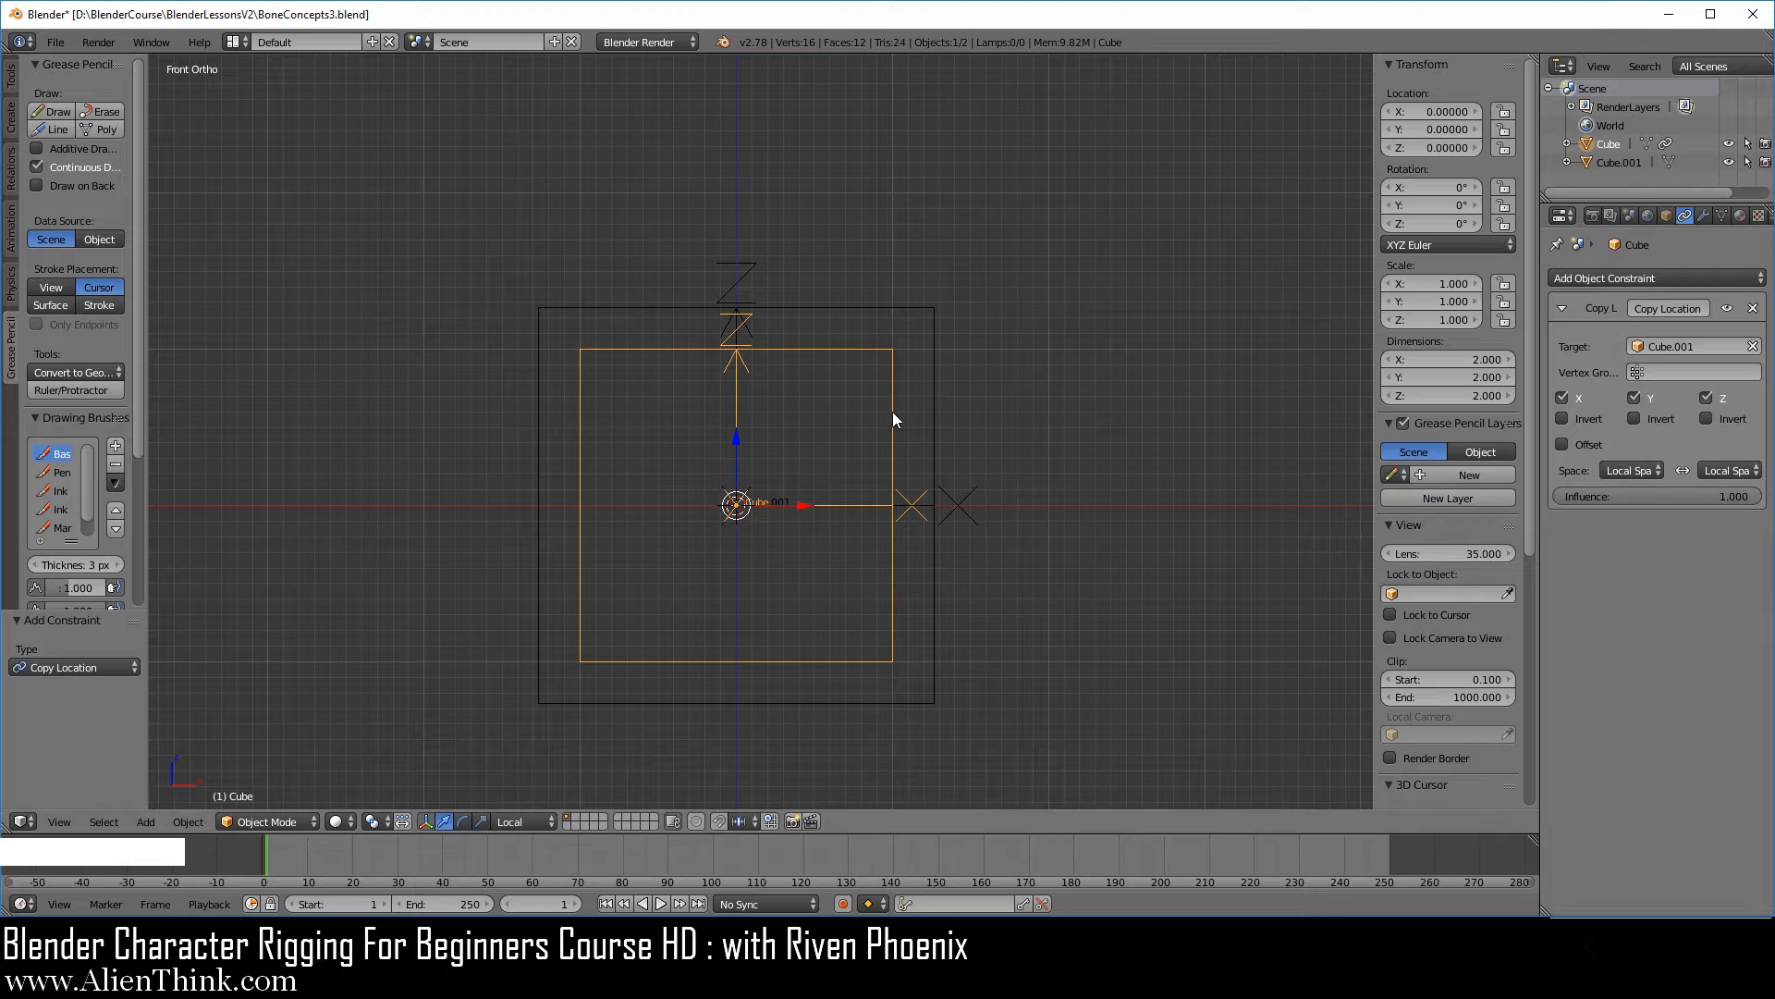
Rotate the smaller cube by -90° about the Y axis in the front view.
{"action": "right_click", "coordinate": [893, 453]}
{"action": "key", "text": "r"}
{"action": "key", "text": "ctrl"}
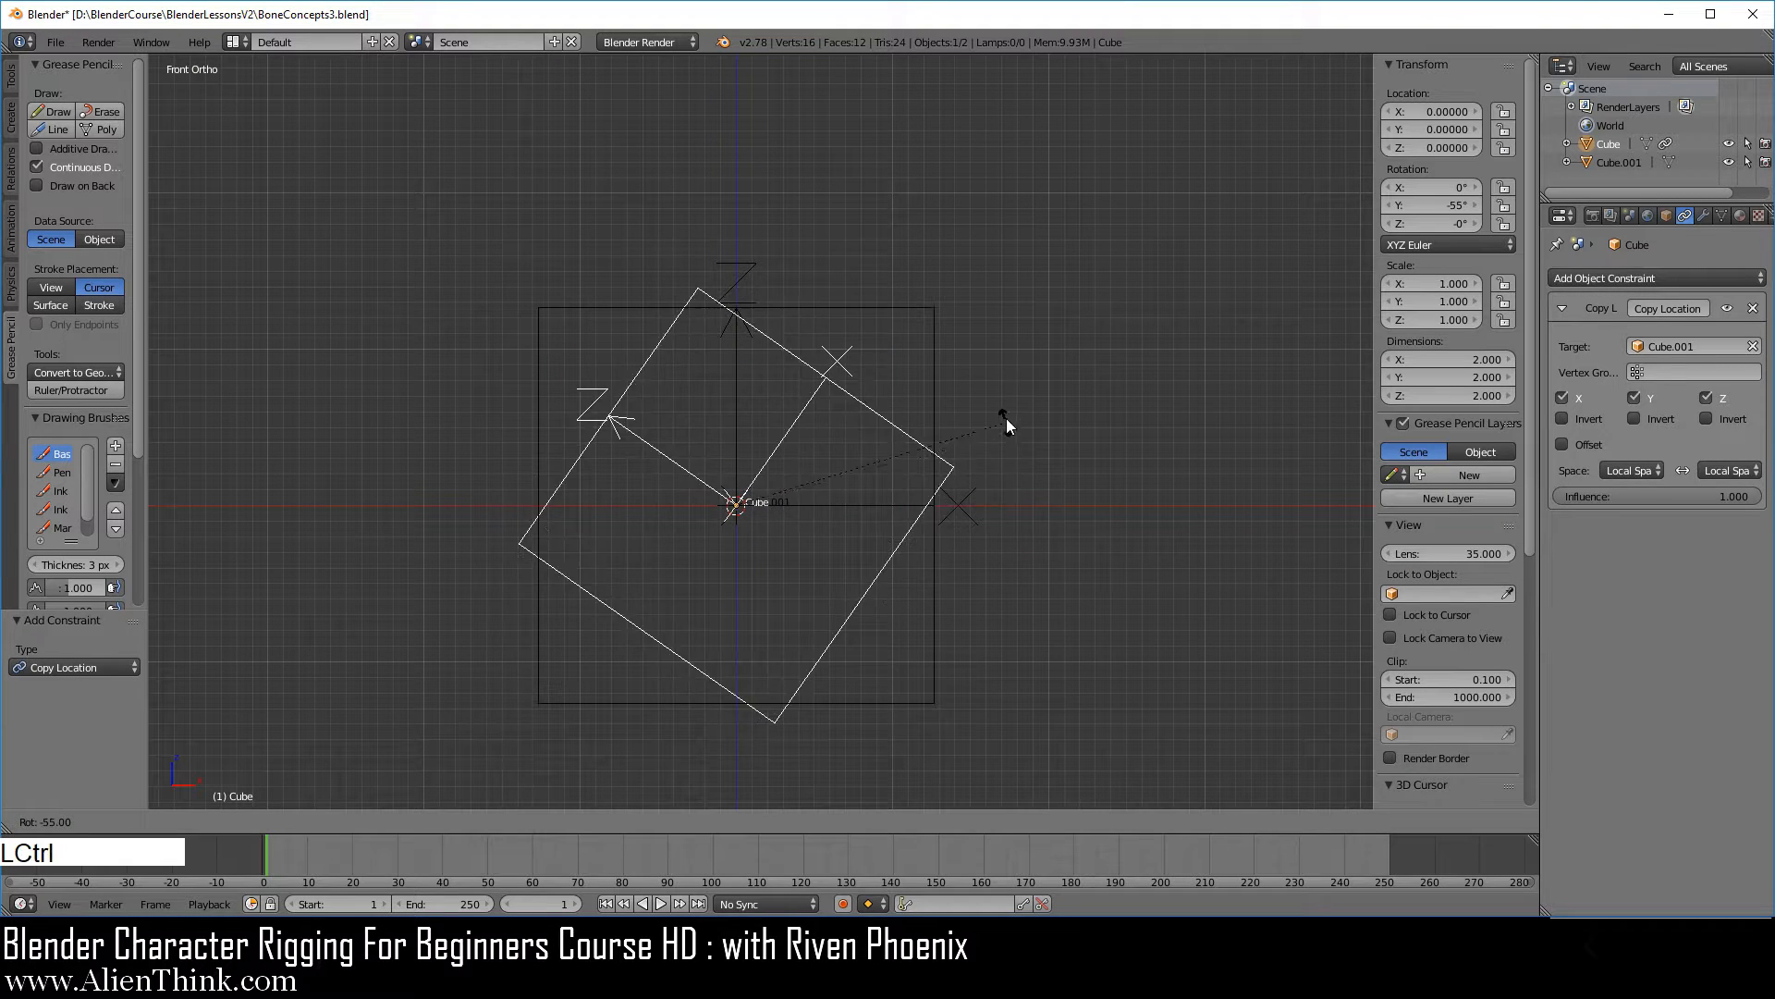
{"action": "left_click", "coordinate": [901, 296], "text": "ctrl"}
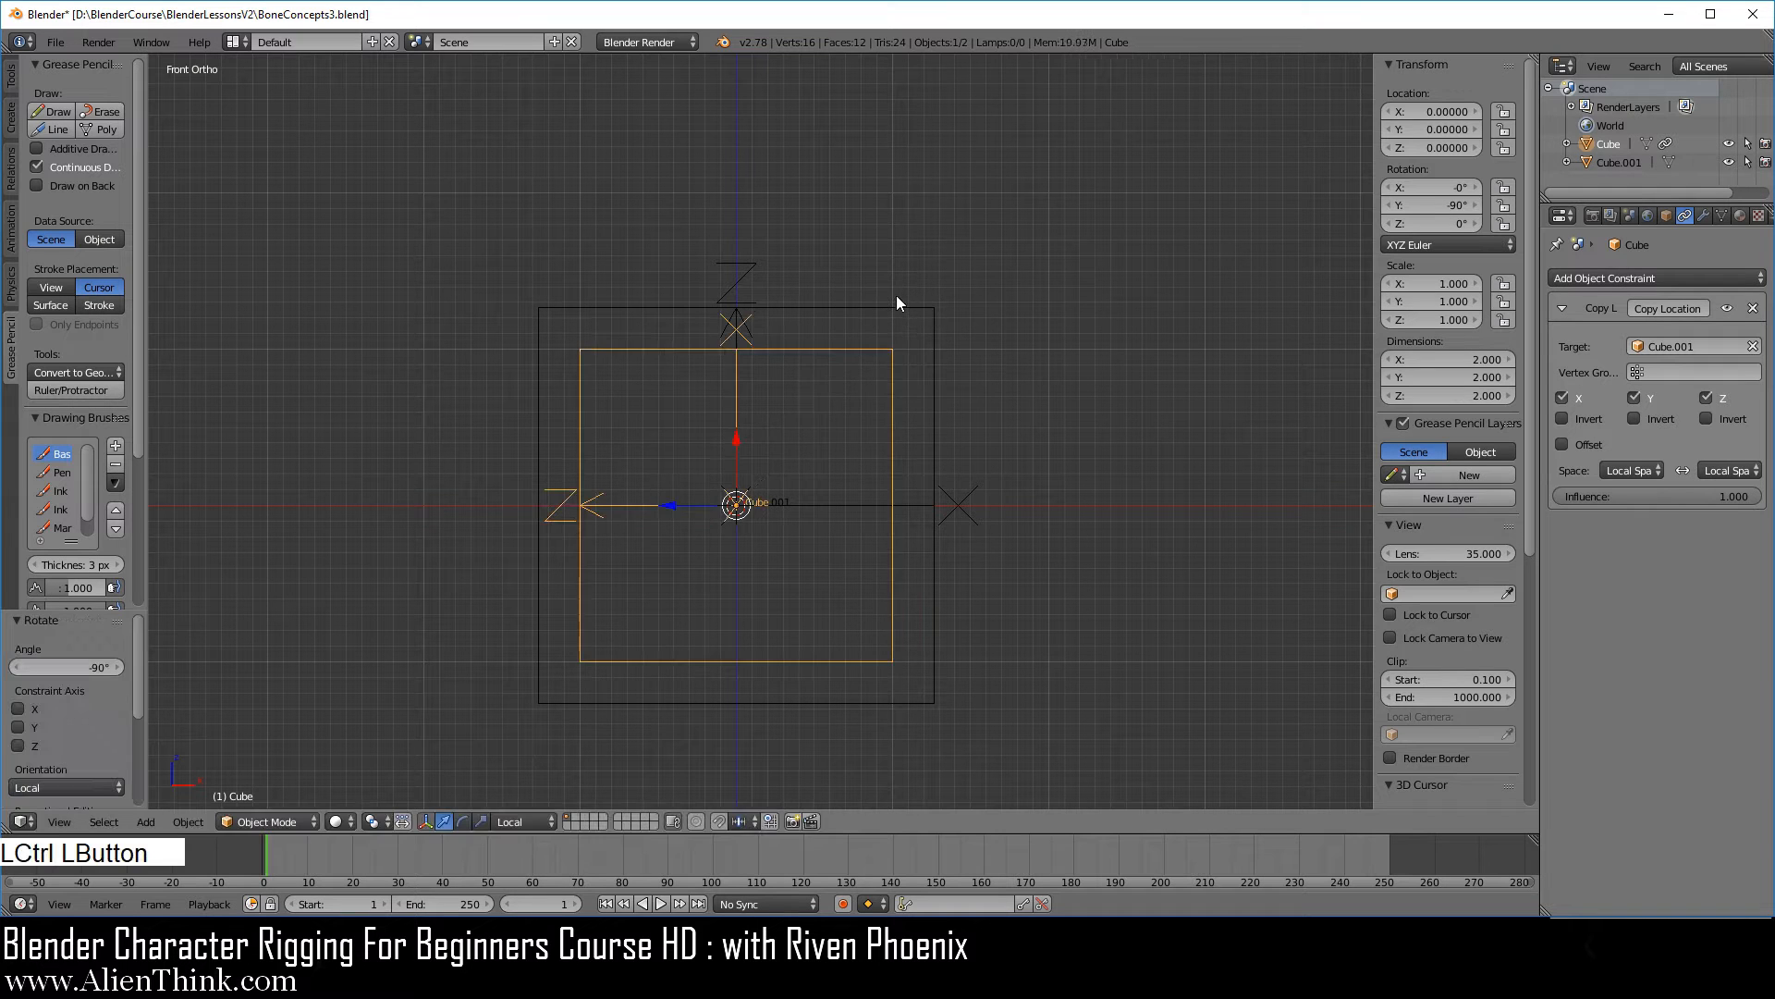
Move the larger cube about 2.3 units along its local X axis.
{"action": "right_click", "coordinate": [935, 455]}
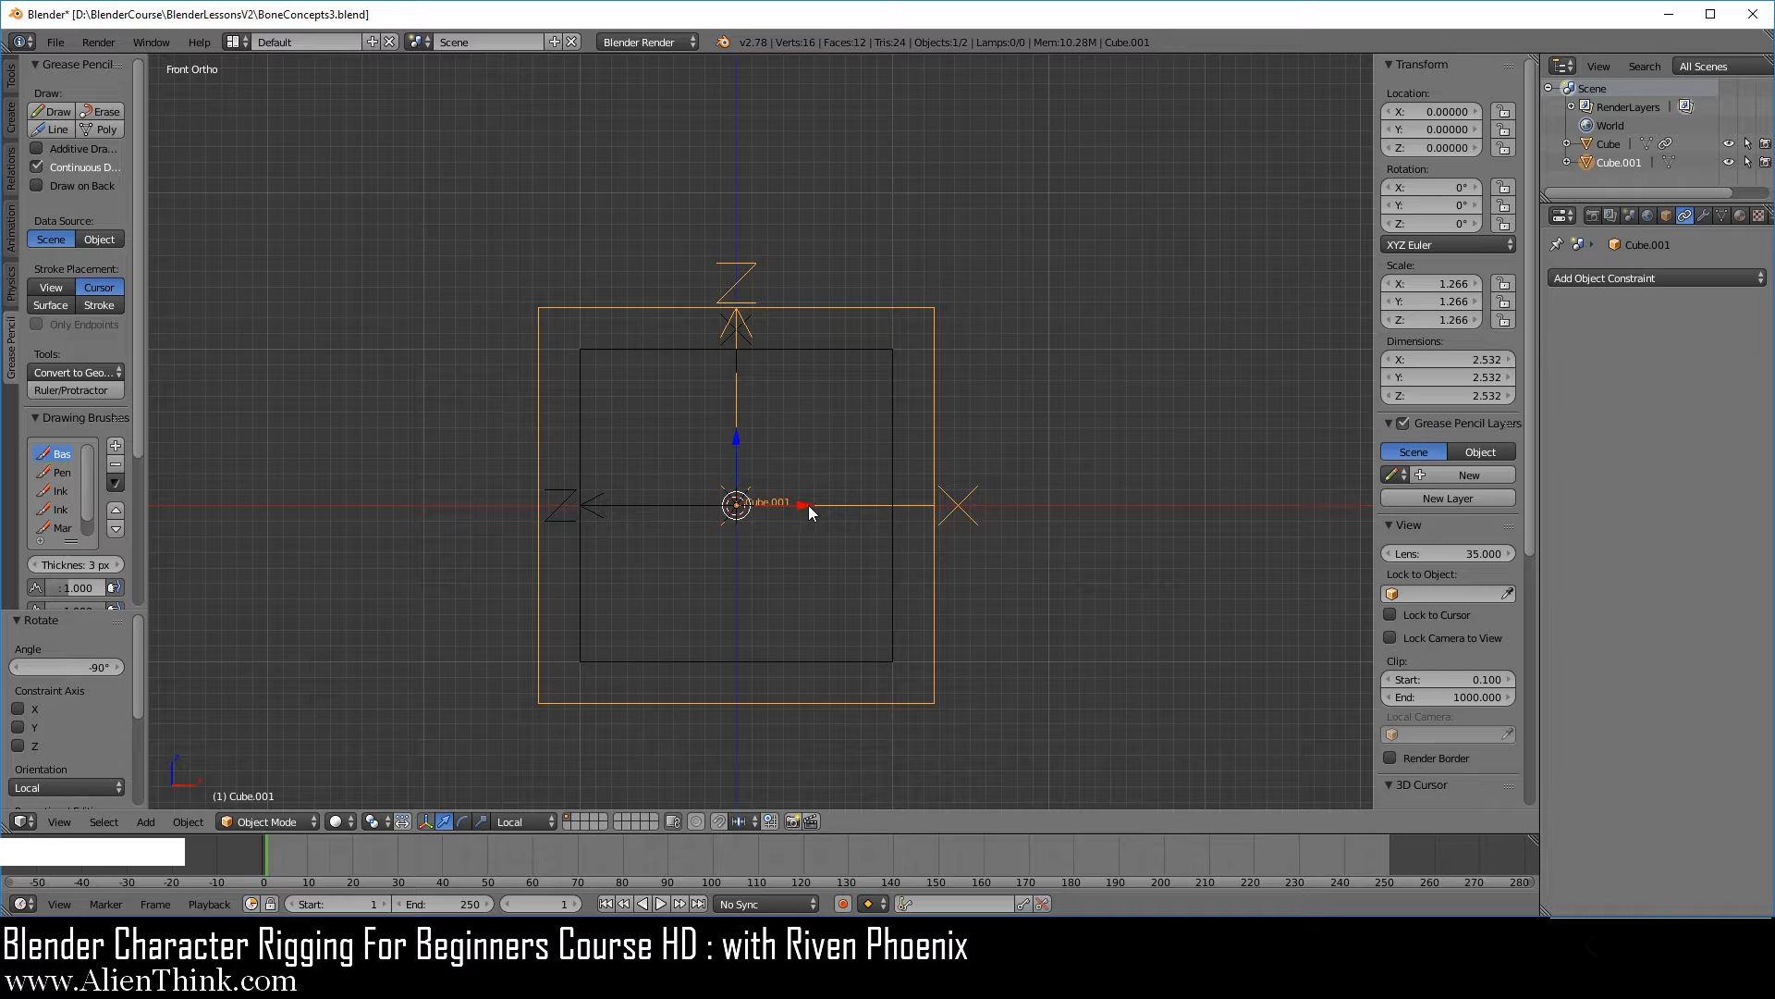
{"action": "left_click_drag", "start_coordinate": [808, 505], "coordinate": [1164, 541]}
{"action": "scroll", "coordinate": [823, 351], "scroll_direction": "down", "scroll_amount": 1}
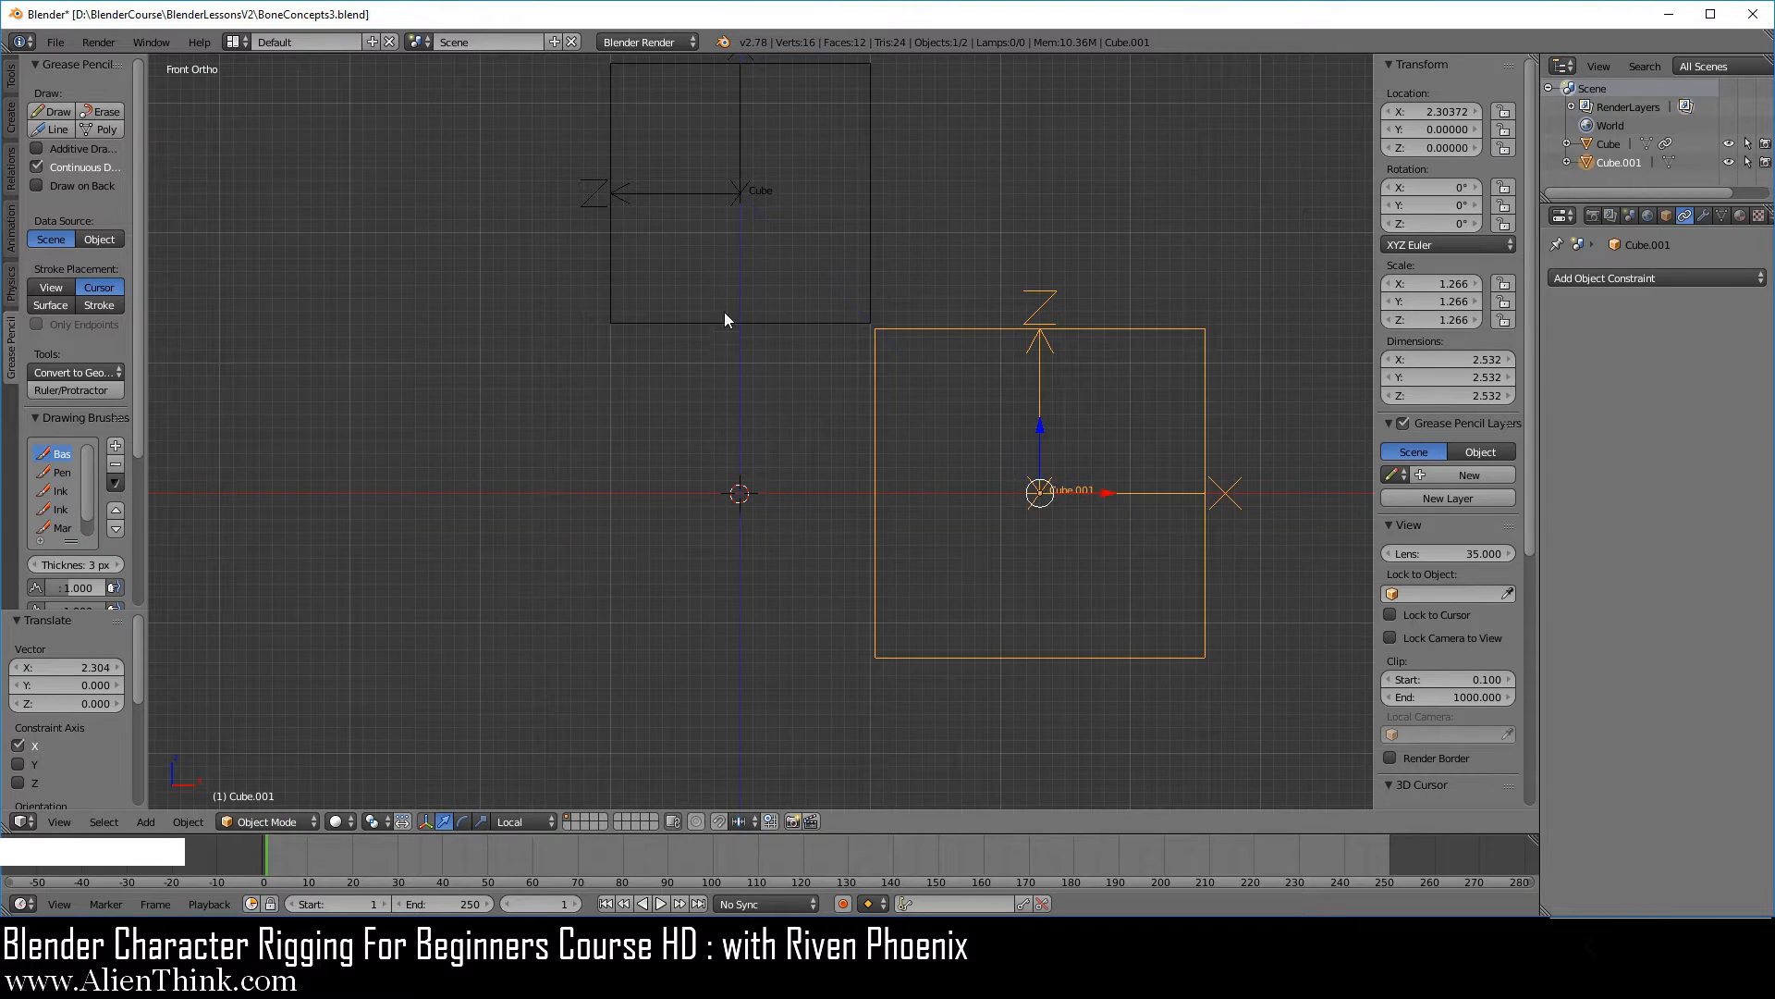
{"action": "middle_click_drag", "start_coordinate": [753, 442], "coordinate": [680, 535], "text": "shift"}
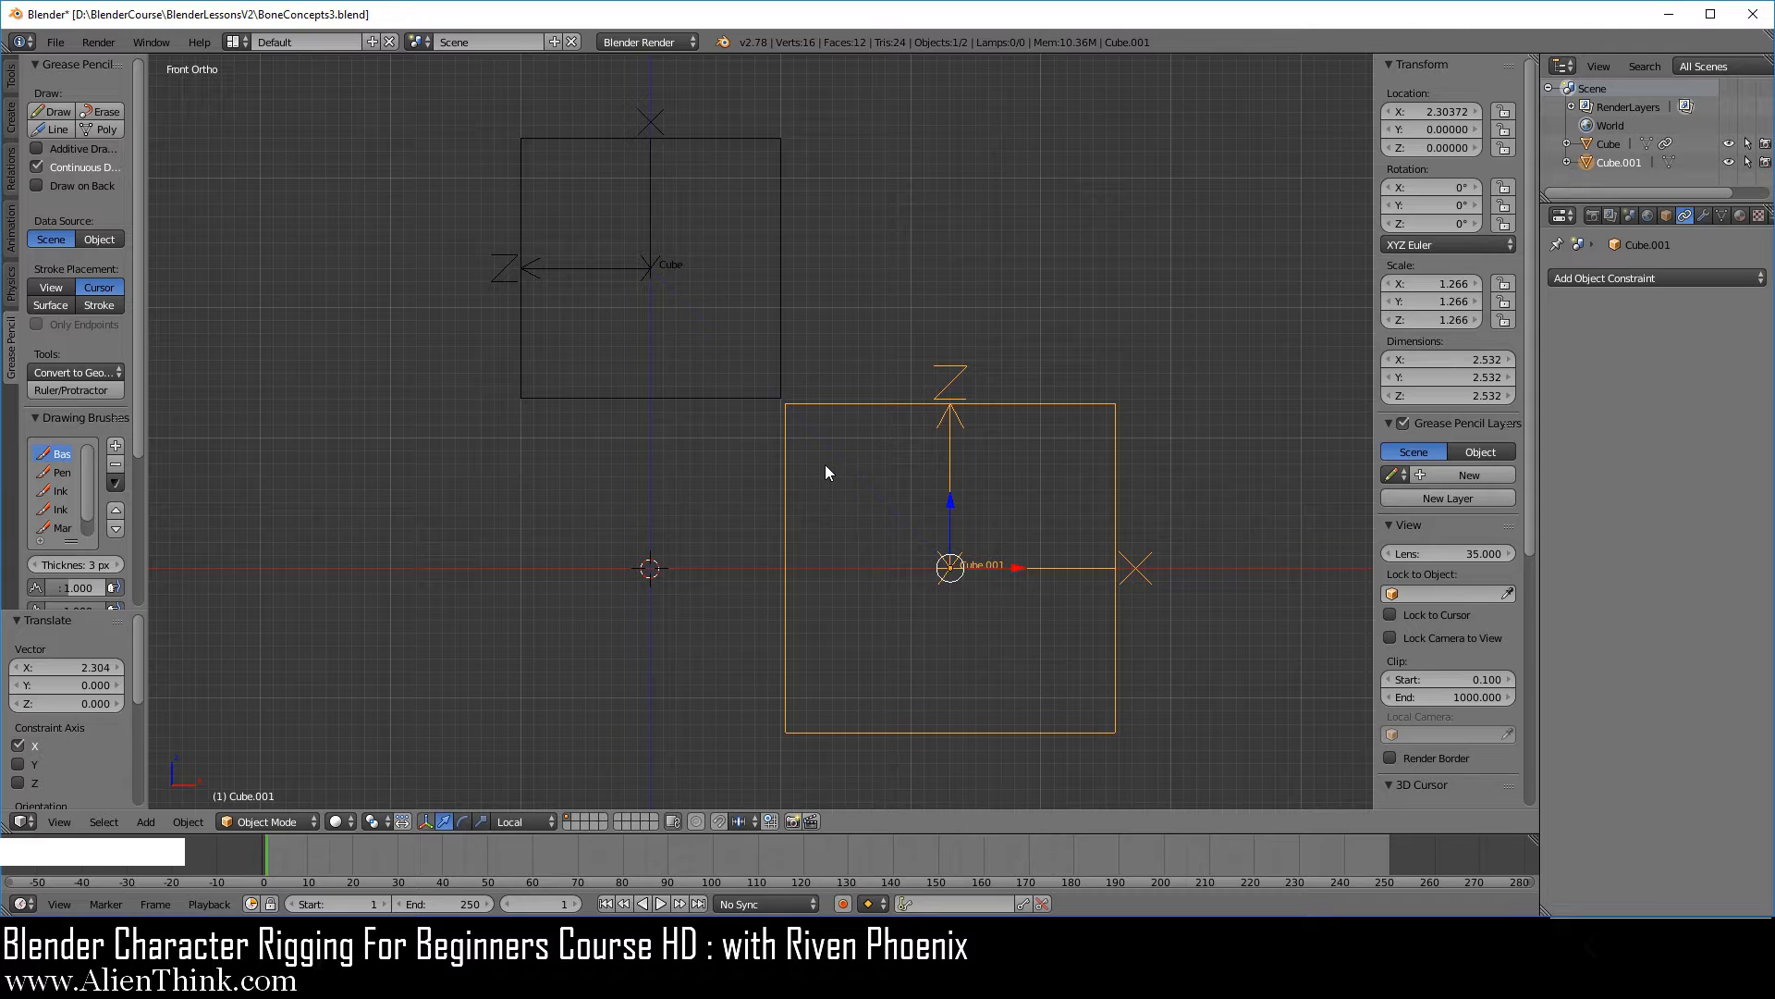
Compare the local axes of the constrained cube and the larger cube, trying a rotation of the larger one.
{"action": "right_click", "coordinate": [782, 343]}
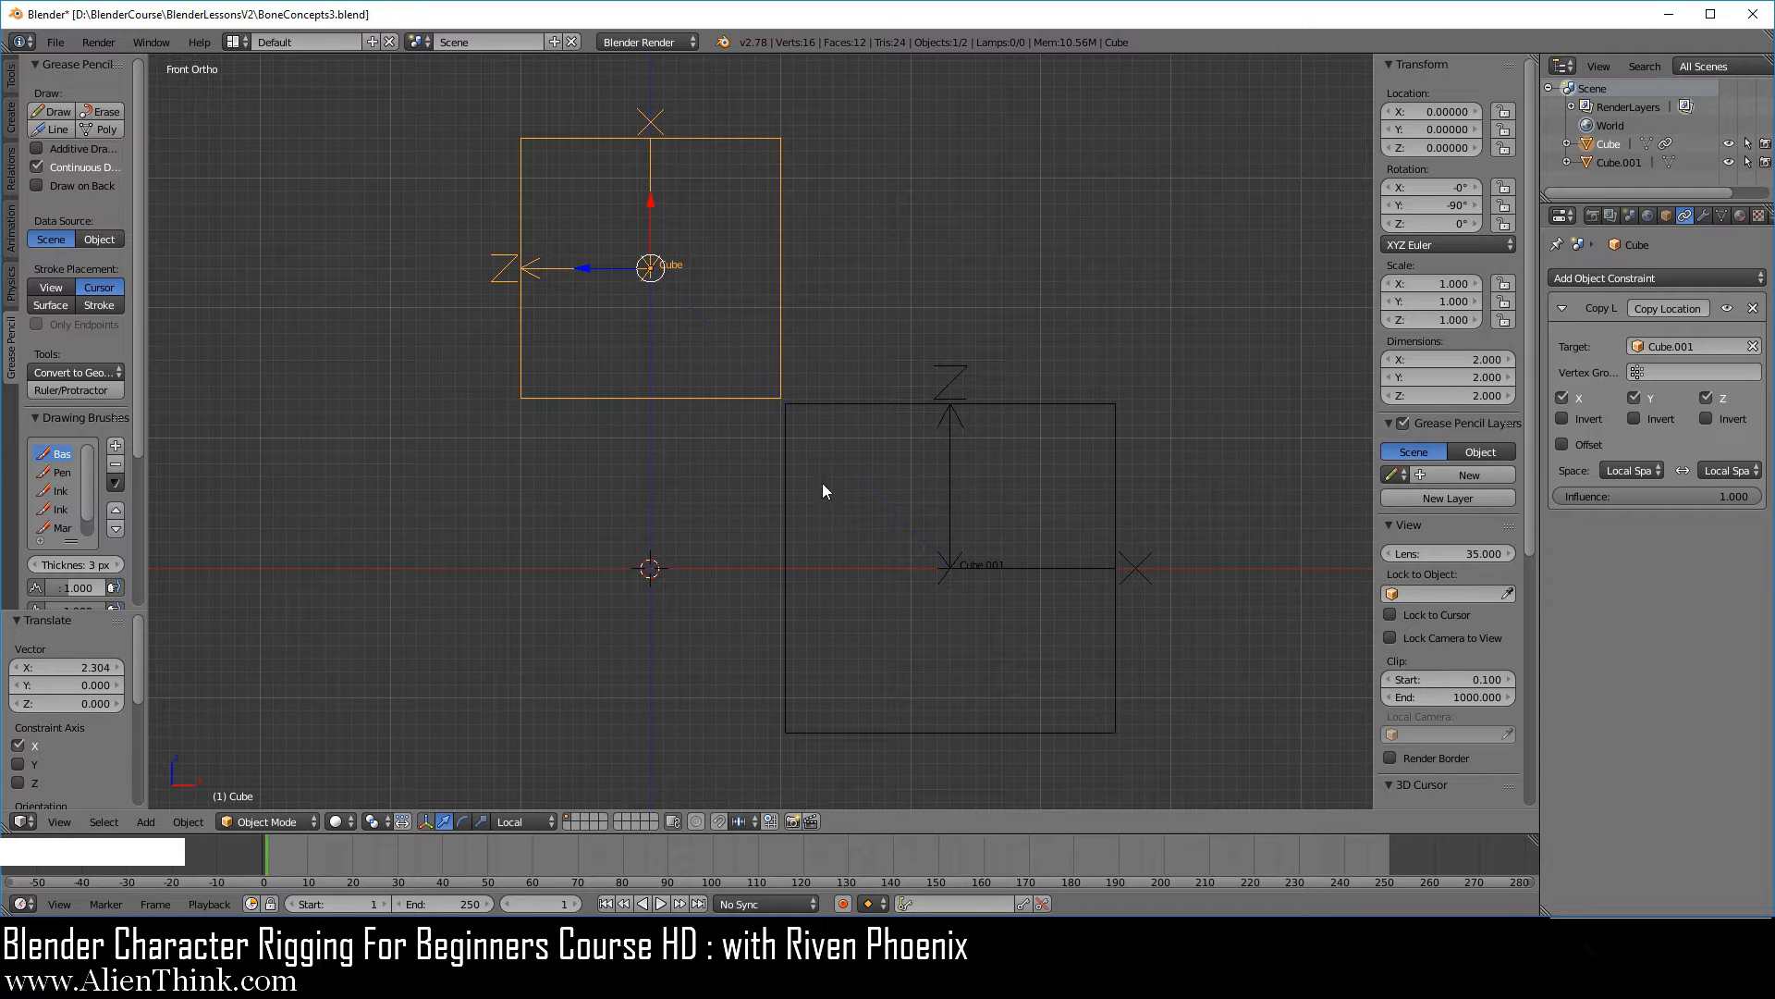
{"action": "right_click", "coordinate": [1022, 408]}
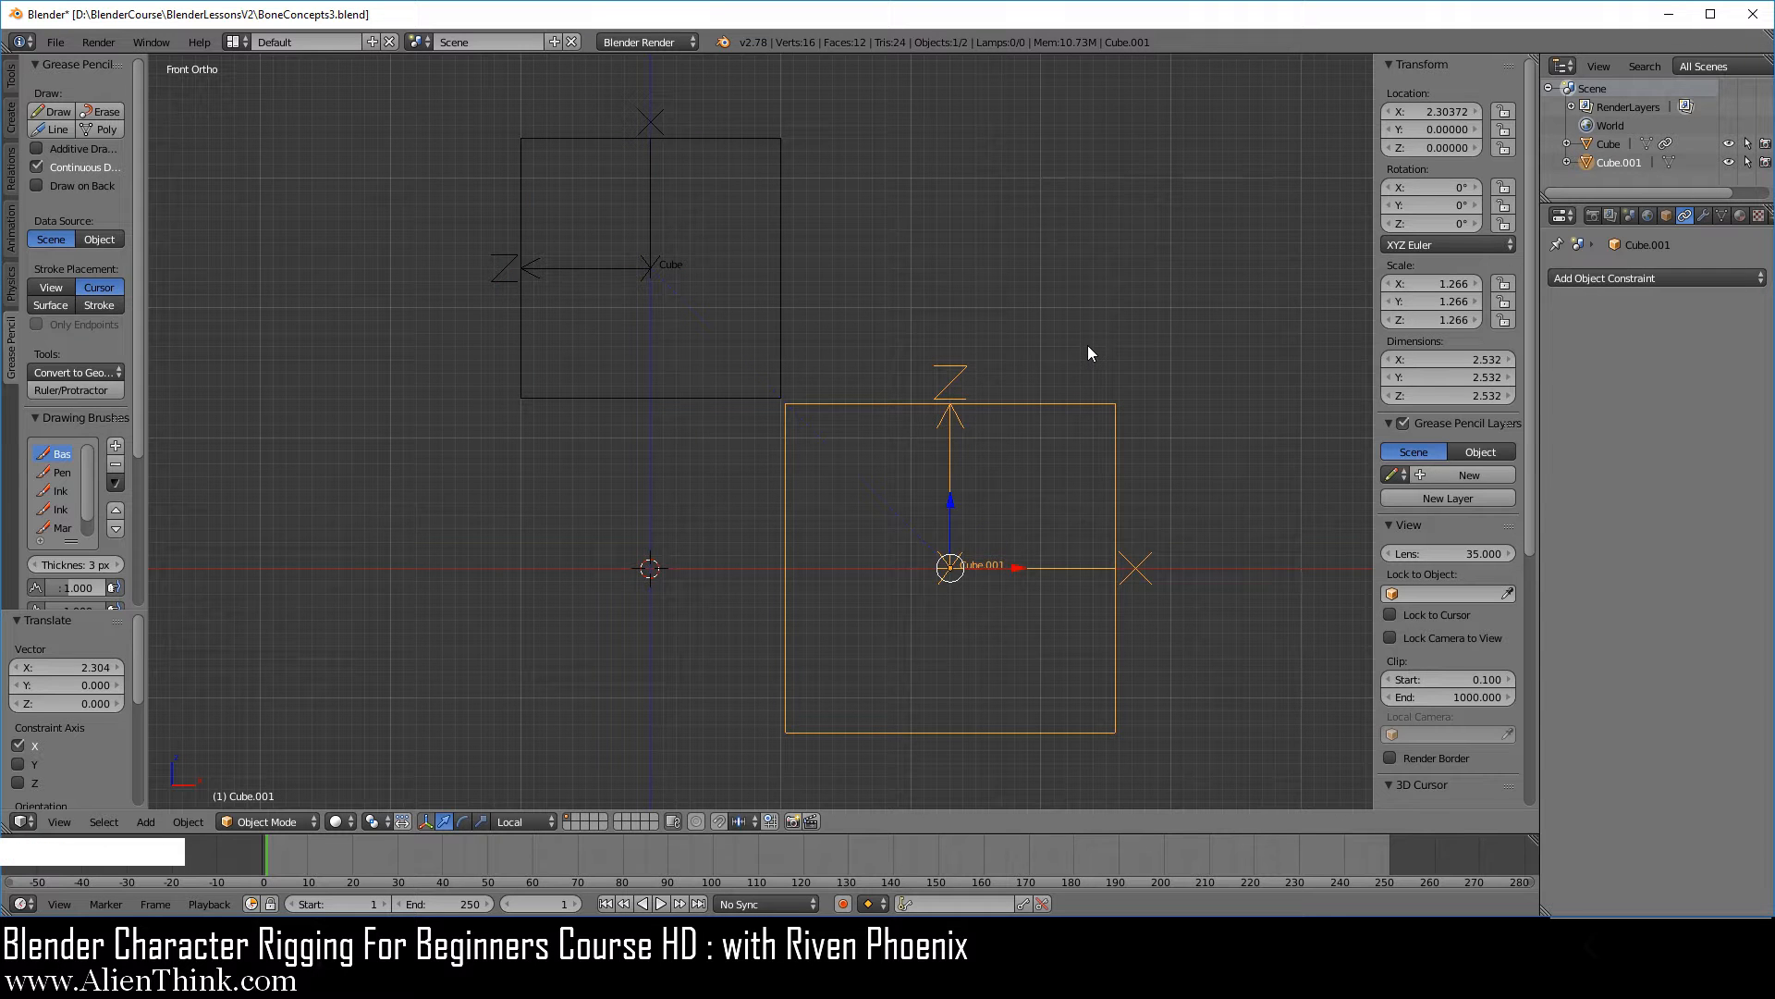
{"action": "key", "text": "r"}
{"action": "right_click", "coordinate": [1145, 383]}
{"action": "right_click", "coordinate": [666, 401]}
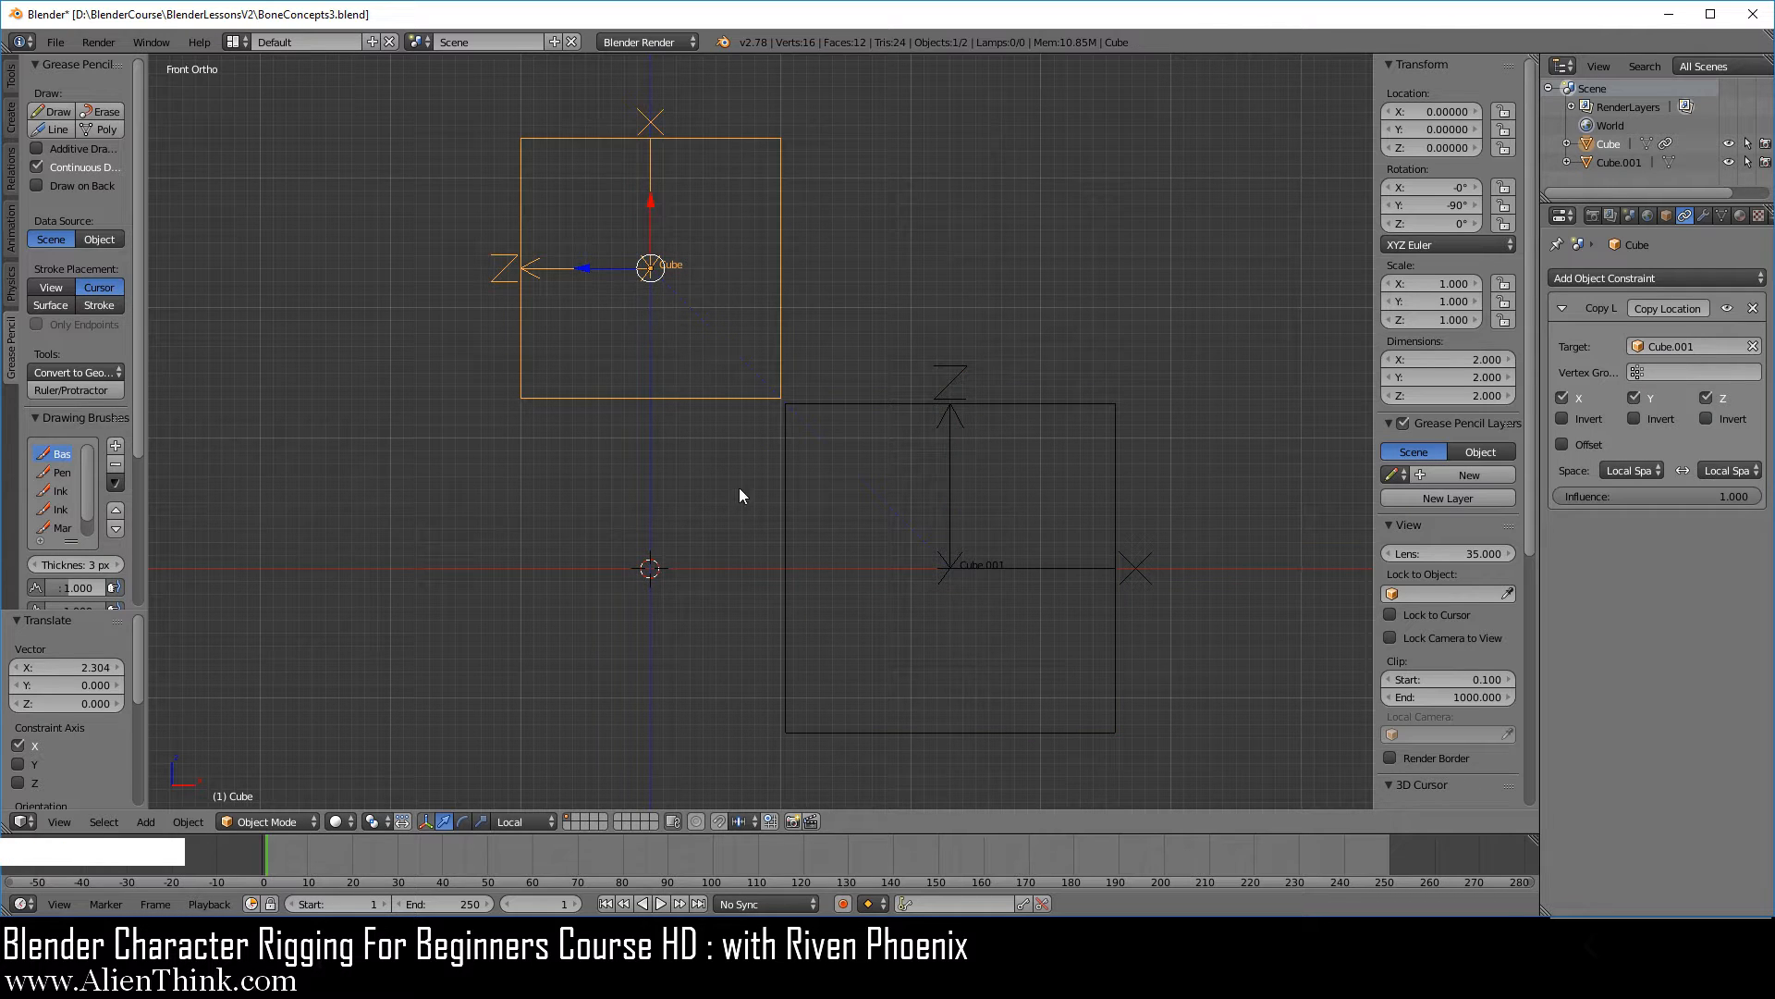
{"action": "right_click", "coordinate": [786, 494]}
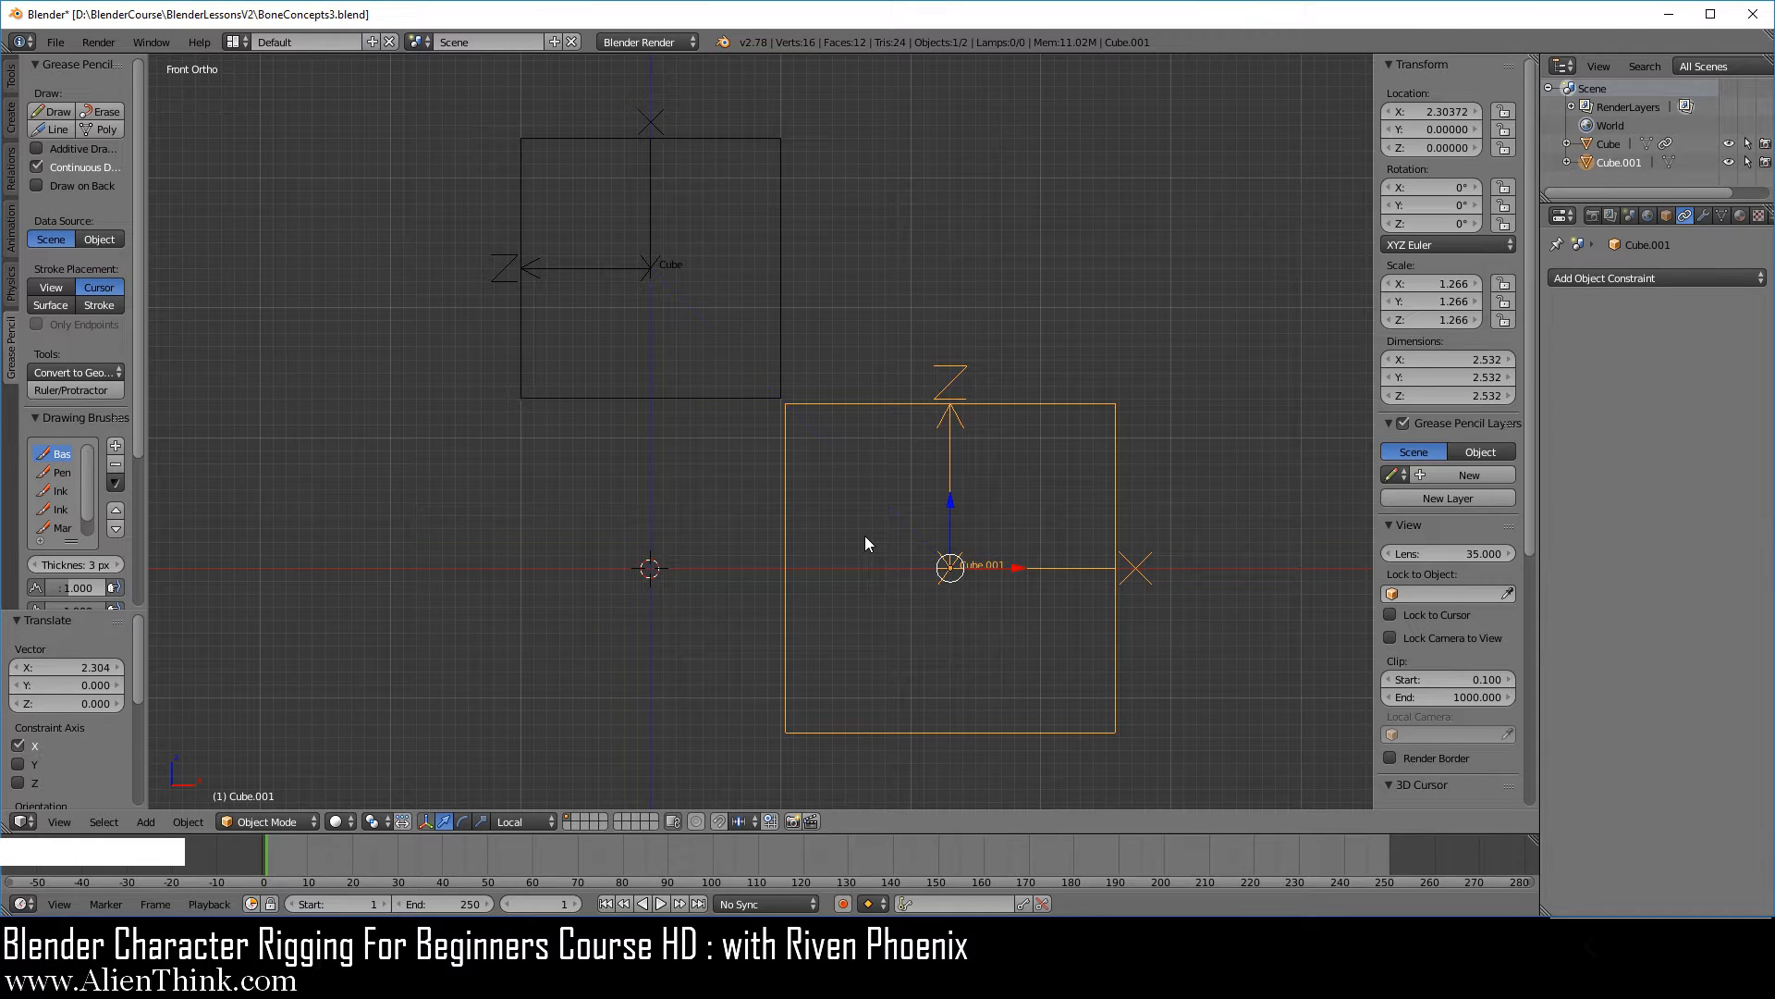
Add an Arrows empty at the origin and scale it up to about 2.2.
{"action": "key", "text": "shift+a"}
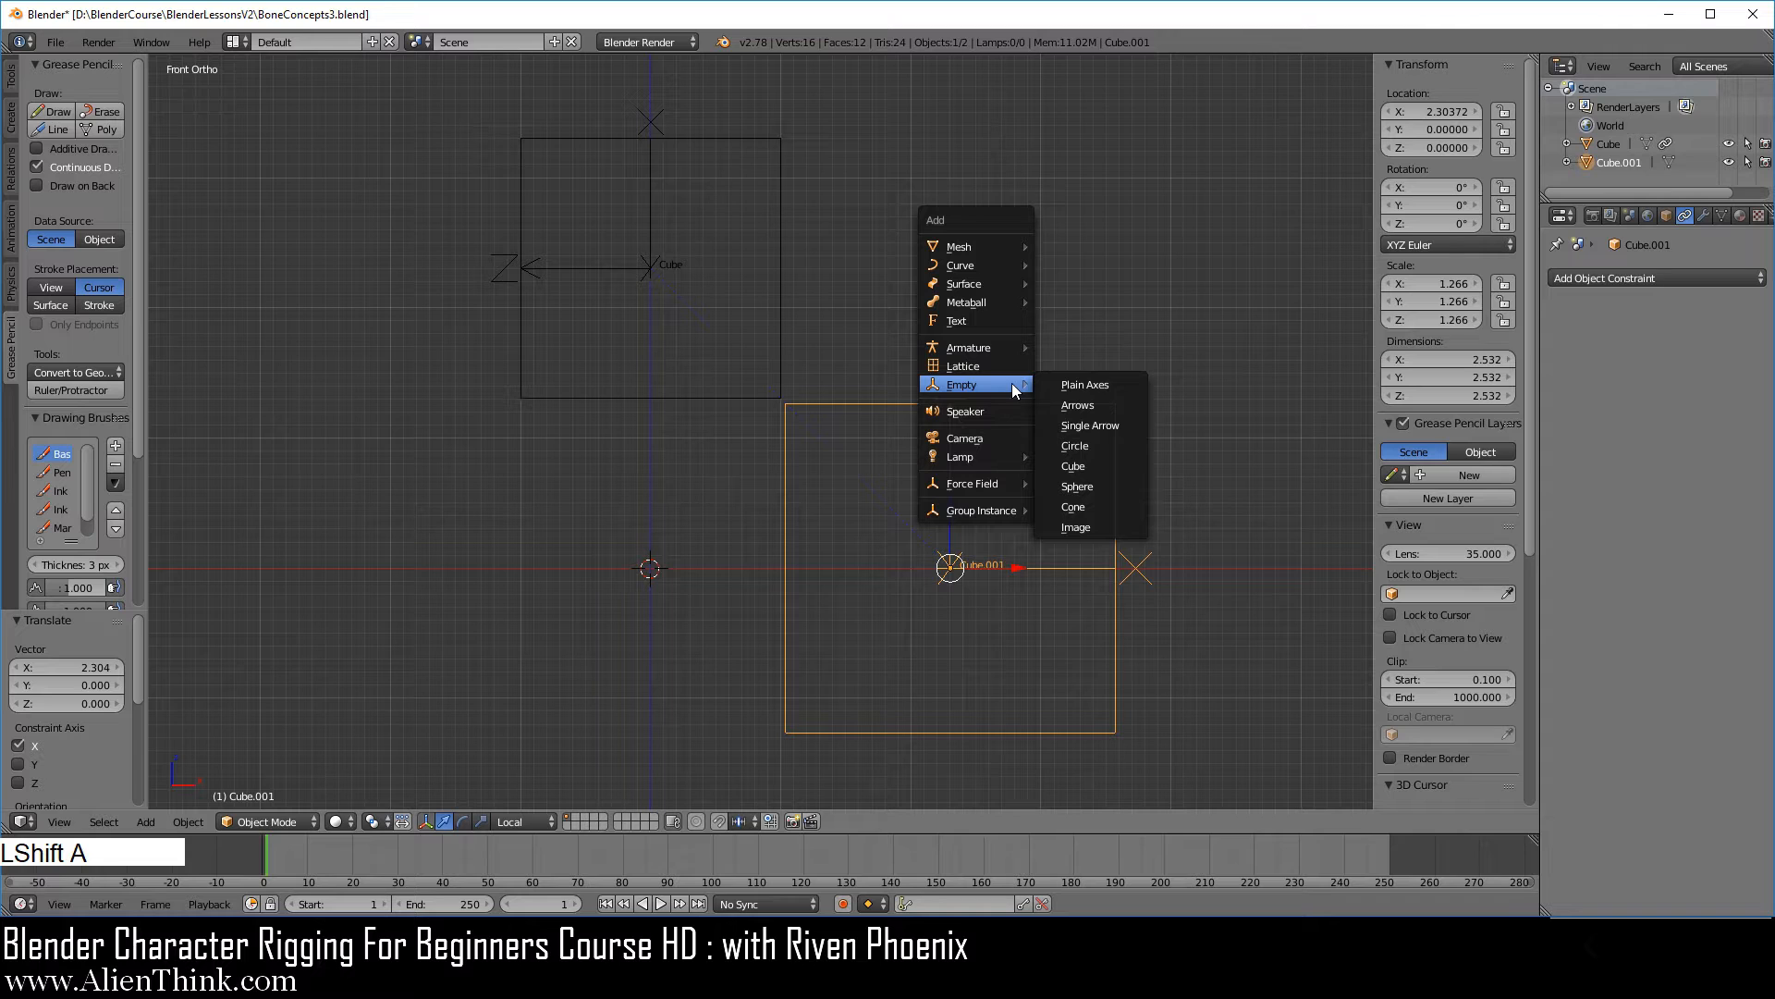
{"action": "left_click", "coordinate": [1100, 405]}
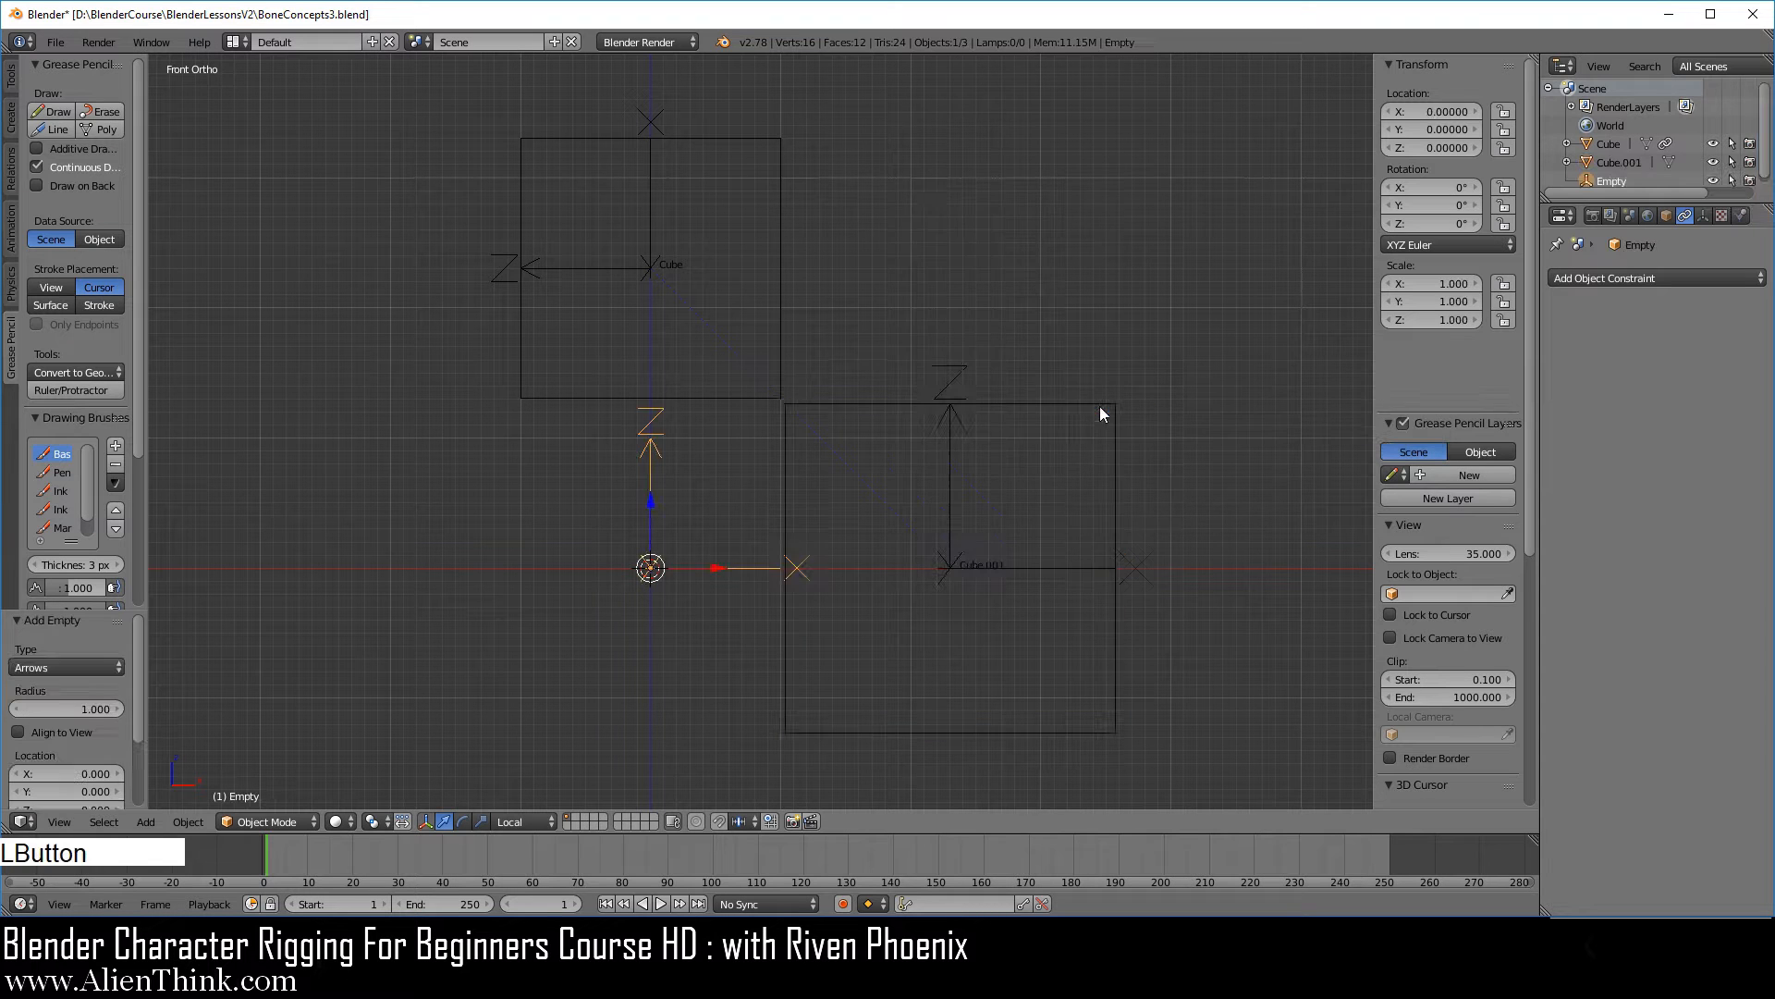
{"action": "key", "text": "s"}
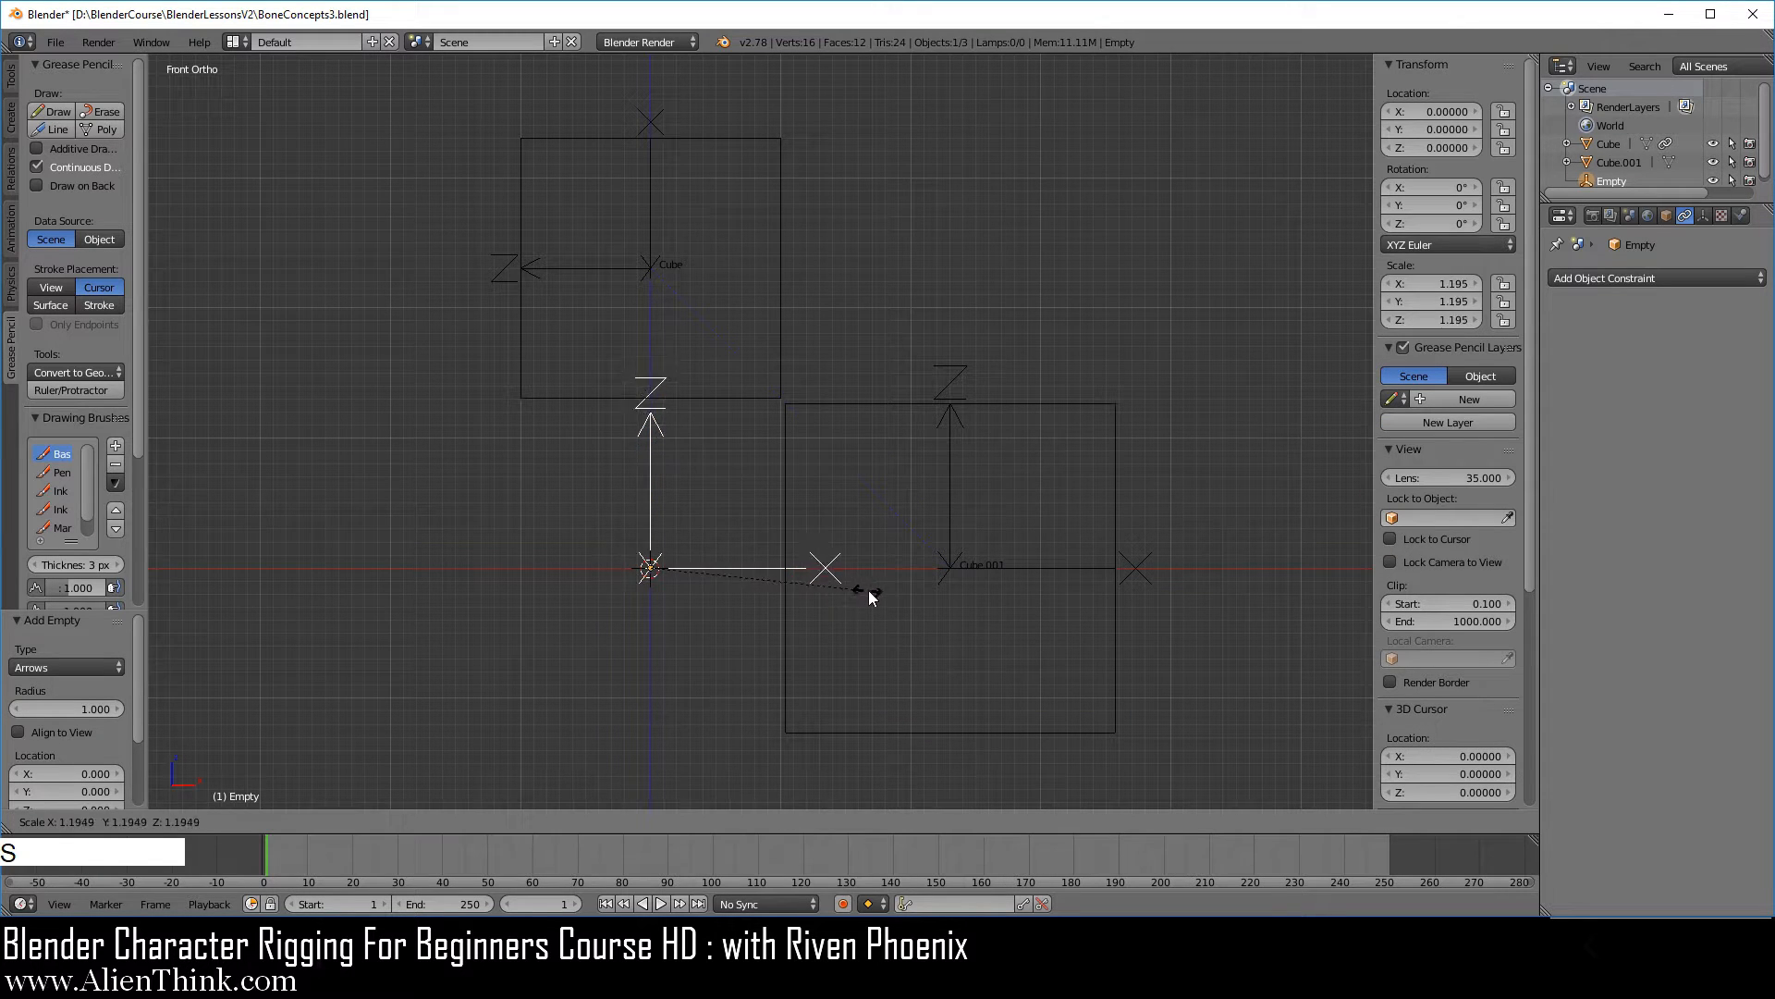
{"action": "left_click", "coordinate": [1051, 613]}
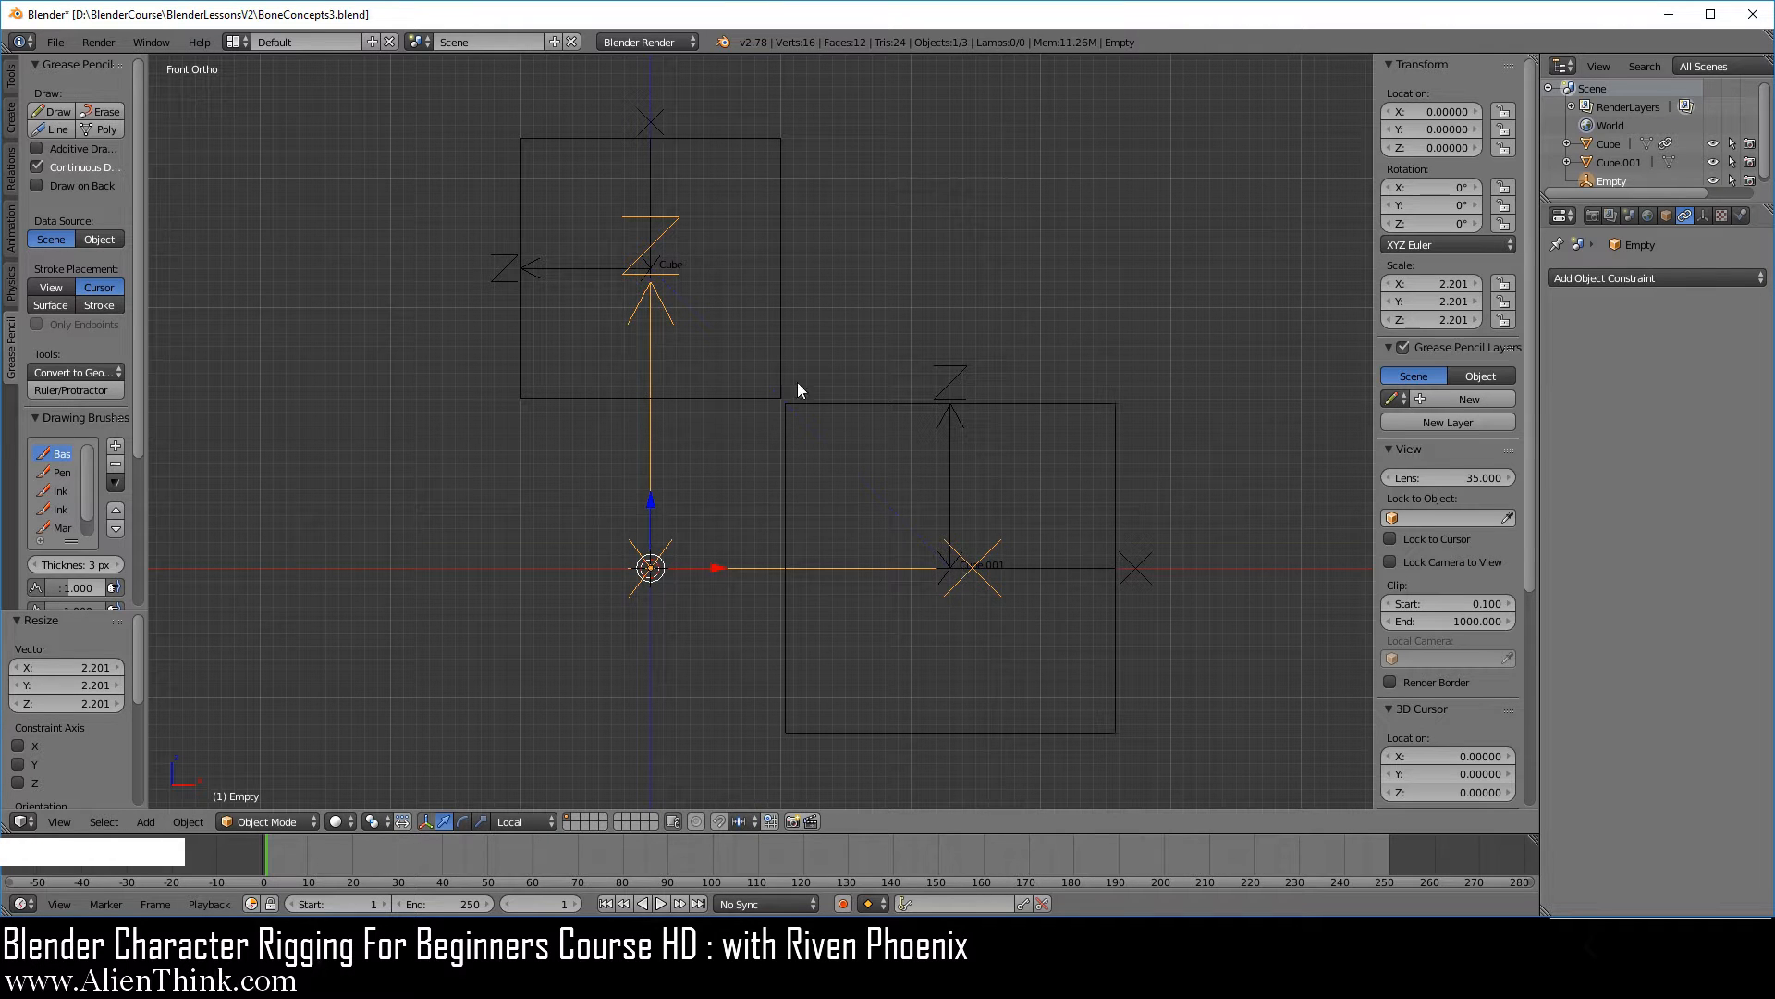
Add a Copy Rotation constraint to the Arrows empty with Cube.001 as its target.
{"action": "left_click", "coordinate": [1594, 279]}
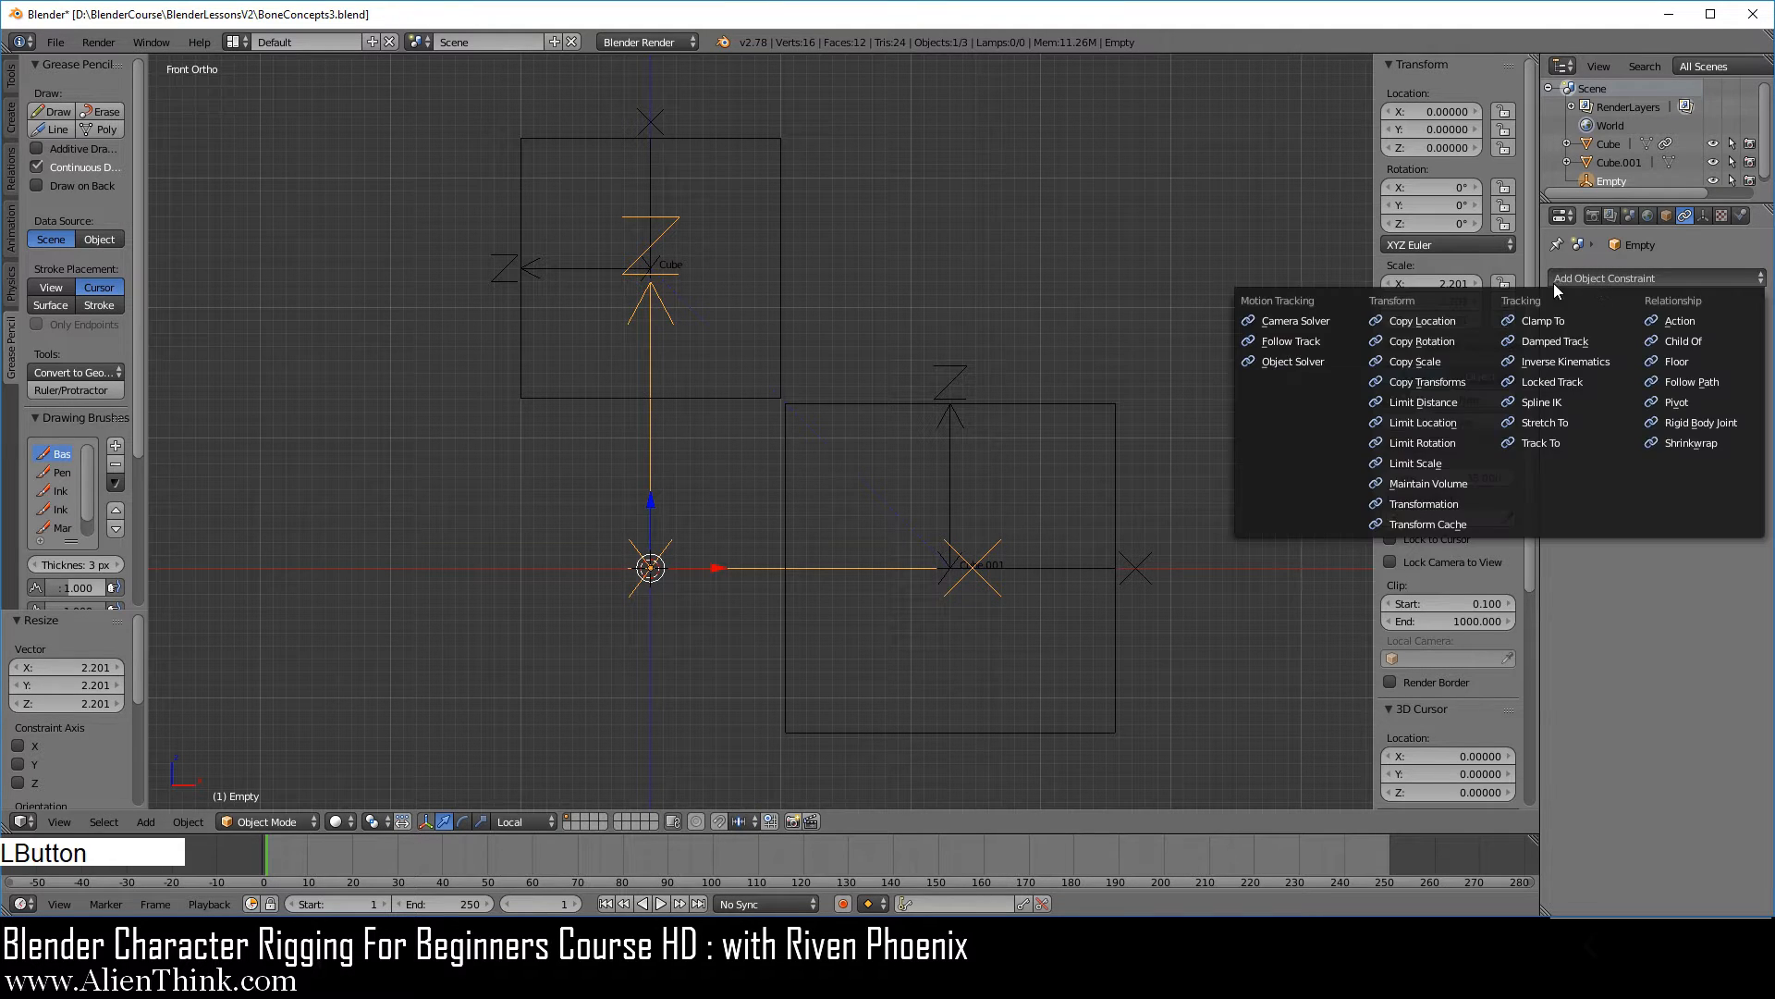
{"action": "left_click", "coordinate": [1458, 341]}
{"action": "left_click", "coordinate": [1753, 346]}
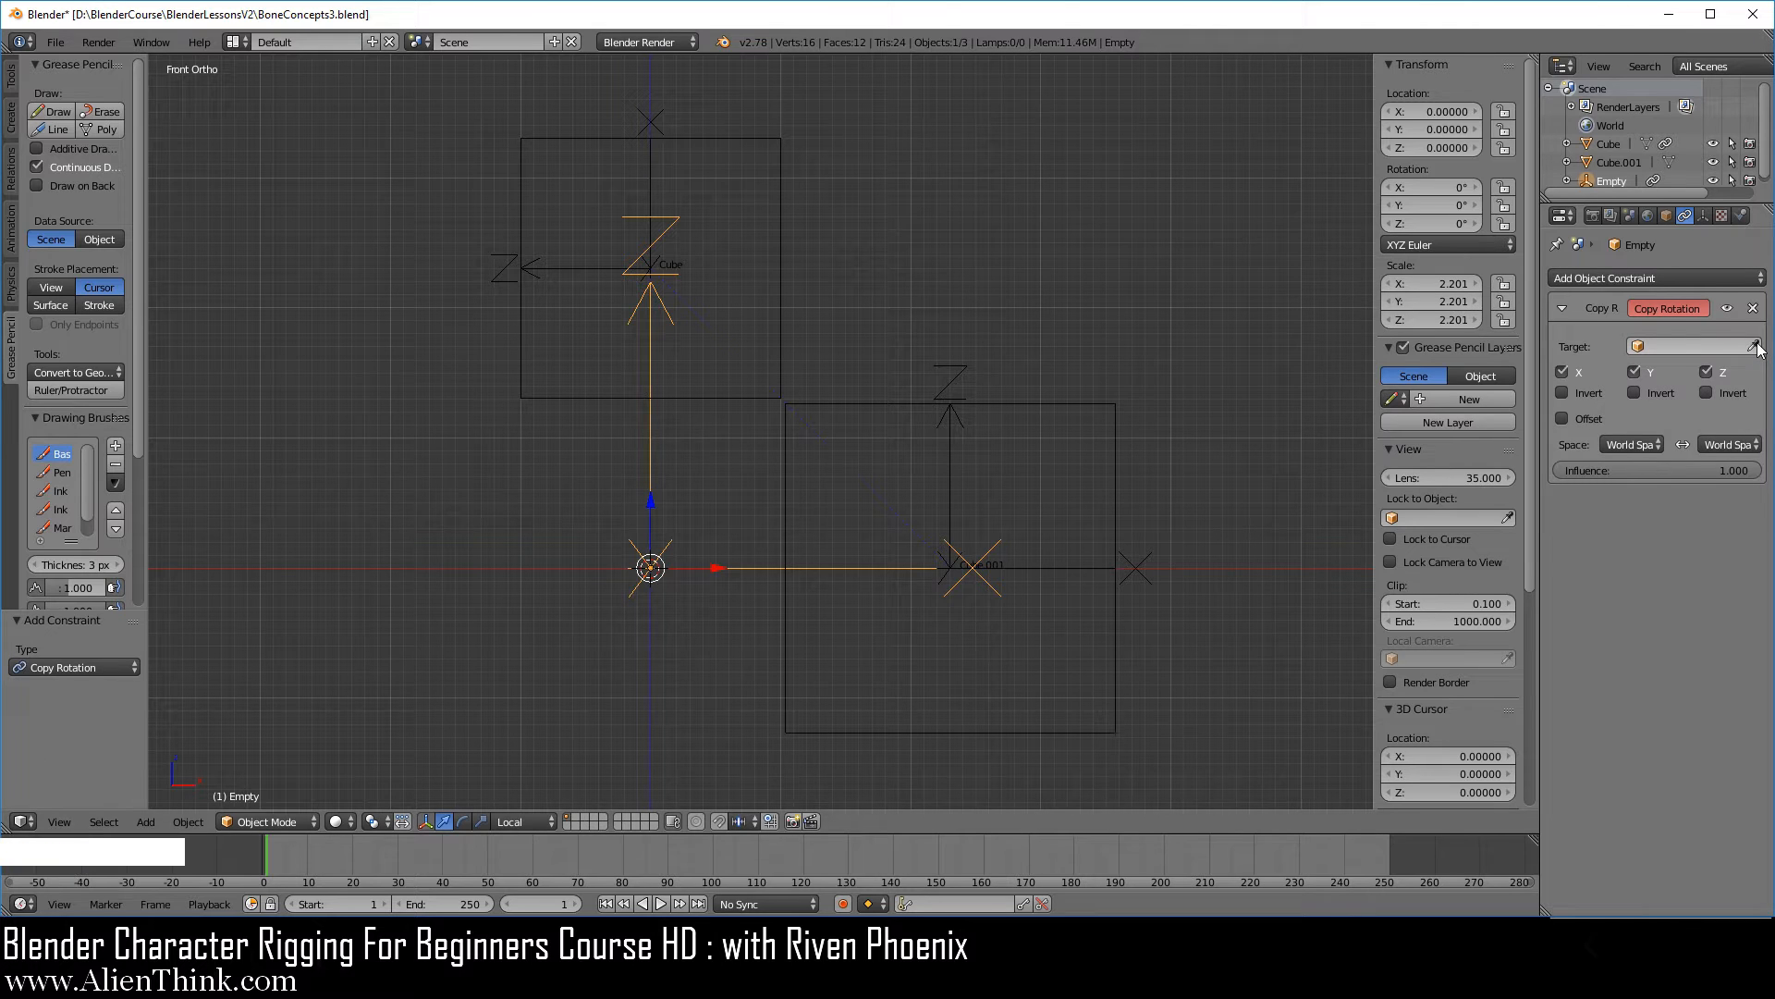
{"action": "left_click", "coordinate": [1123, 417]}
Try rotating the larger cube to test the empty's Copy Rotation constraint, and cancel the rotation.
{"action": "right_click", "coordinate": [1065, 403]}
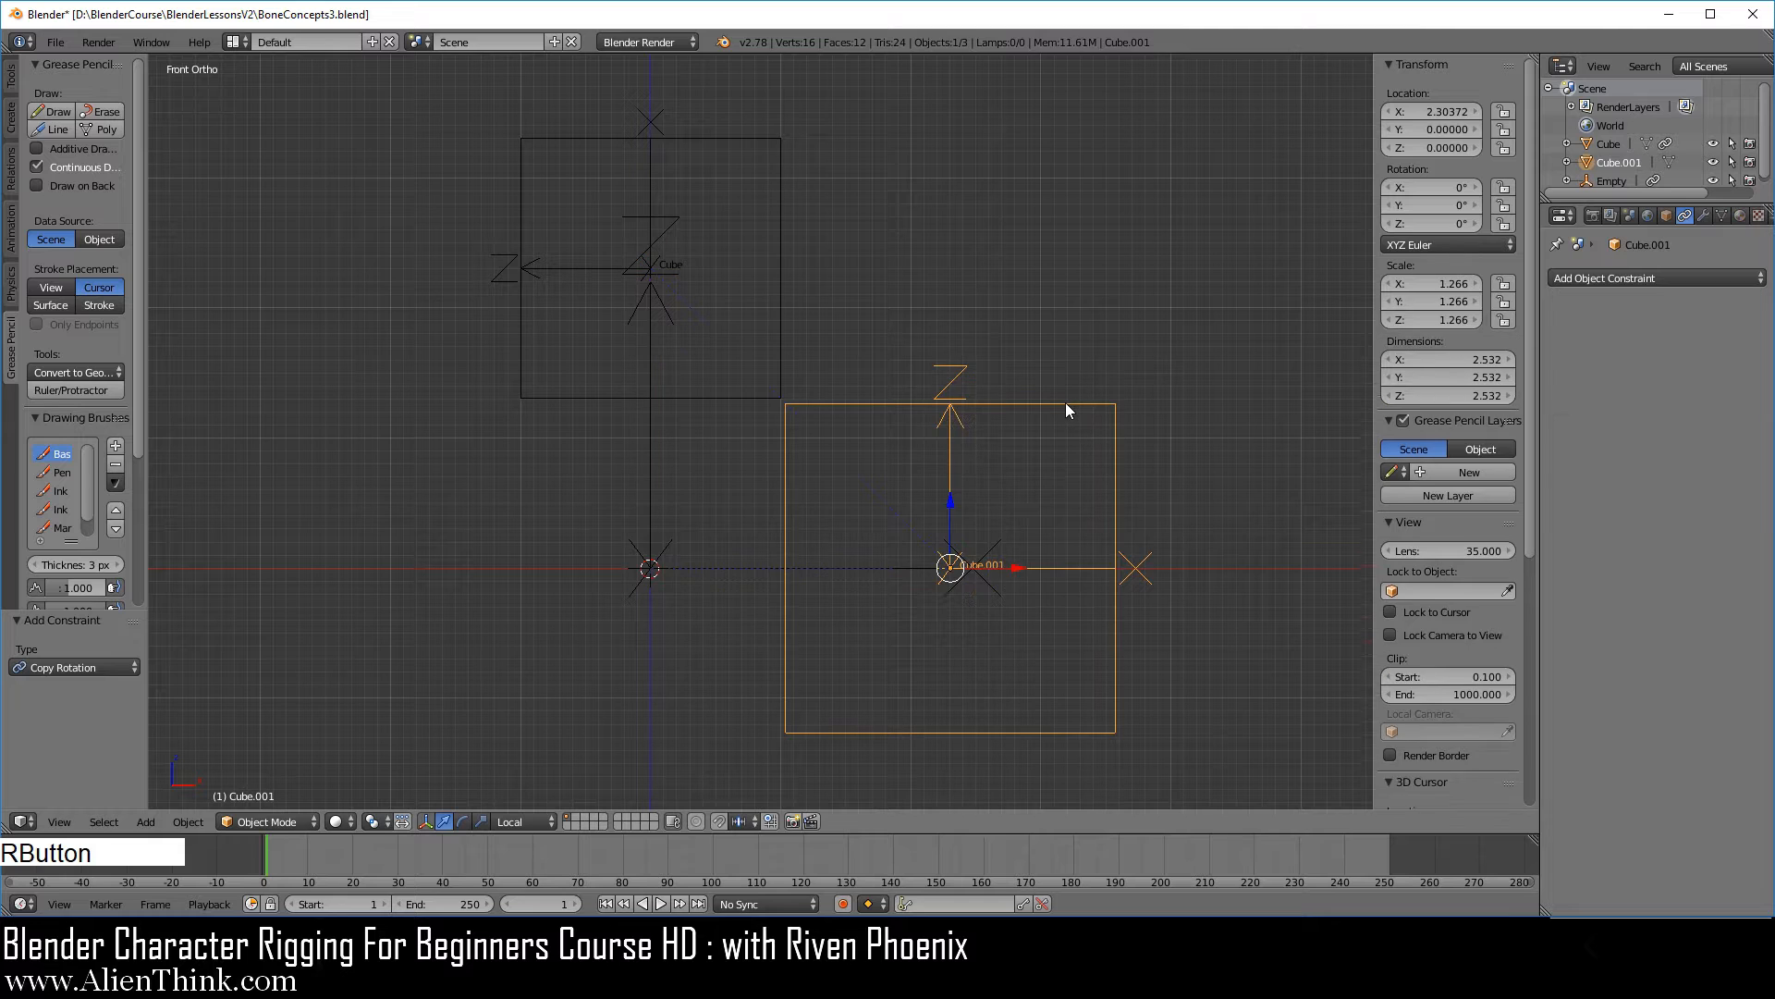
{"action": "key", "text": "r"}
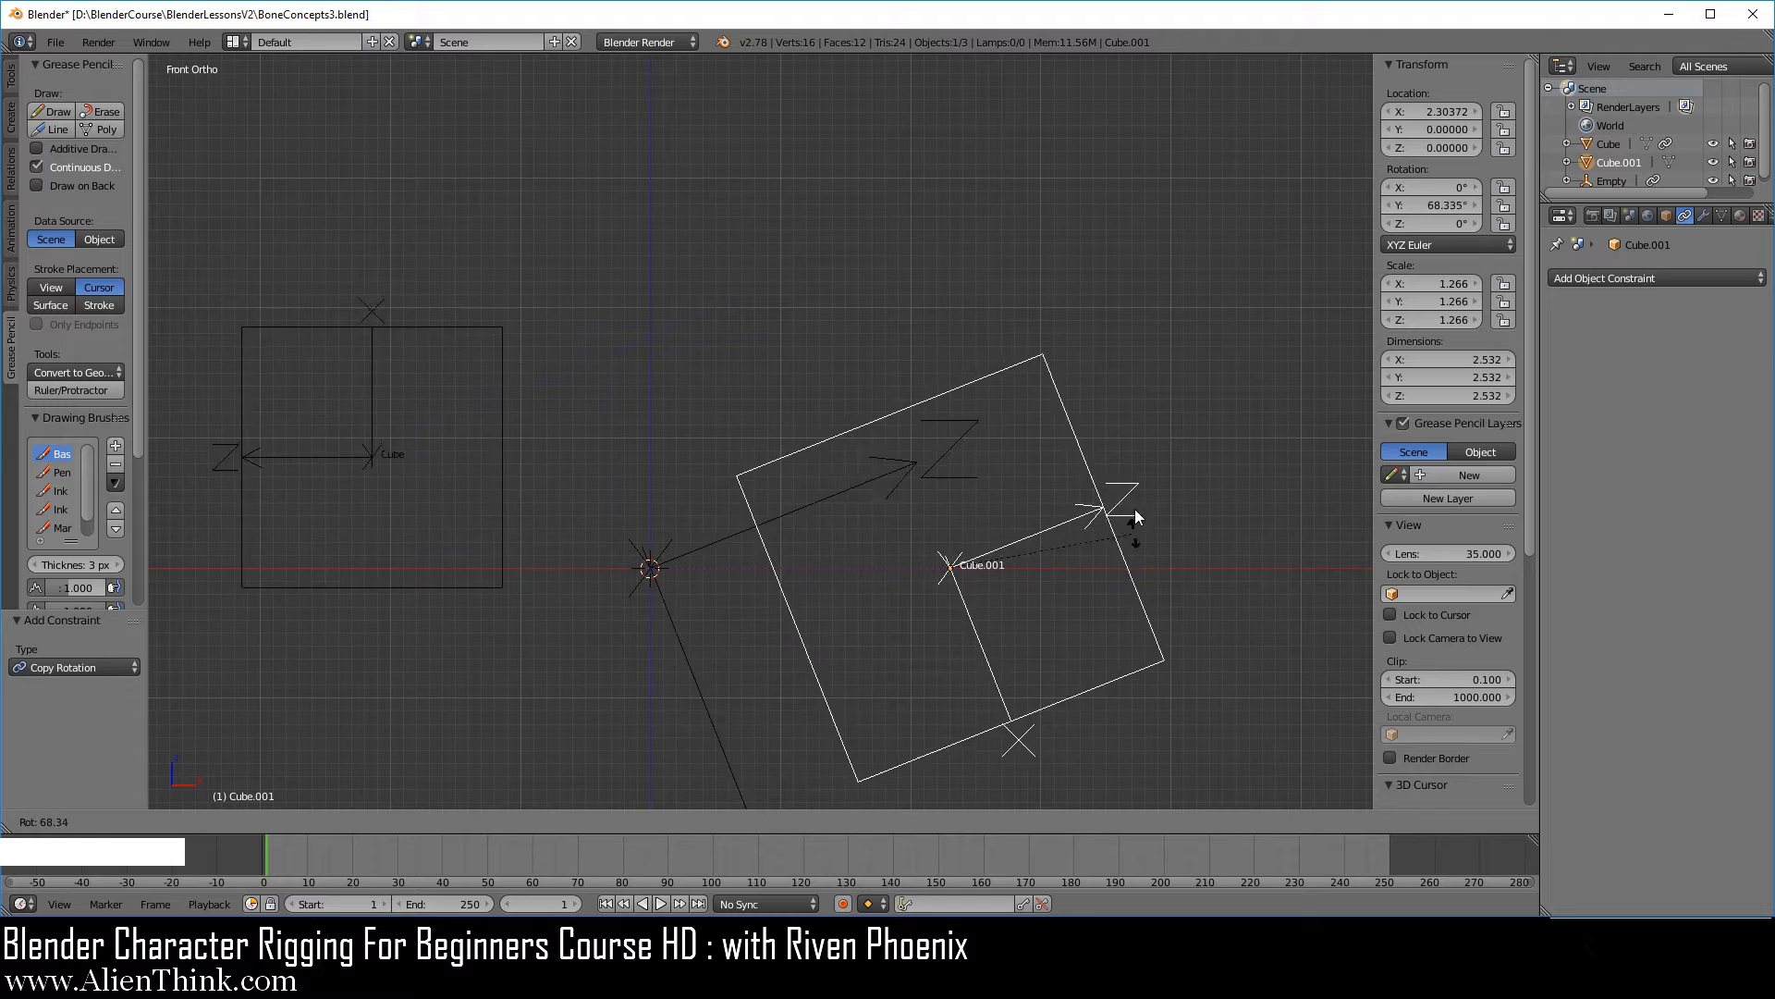
{"action": "right_click", "coordinate": [1154, 496]}
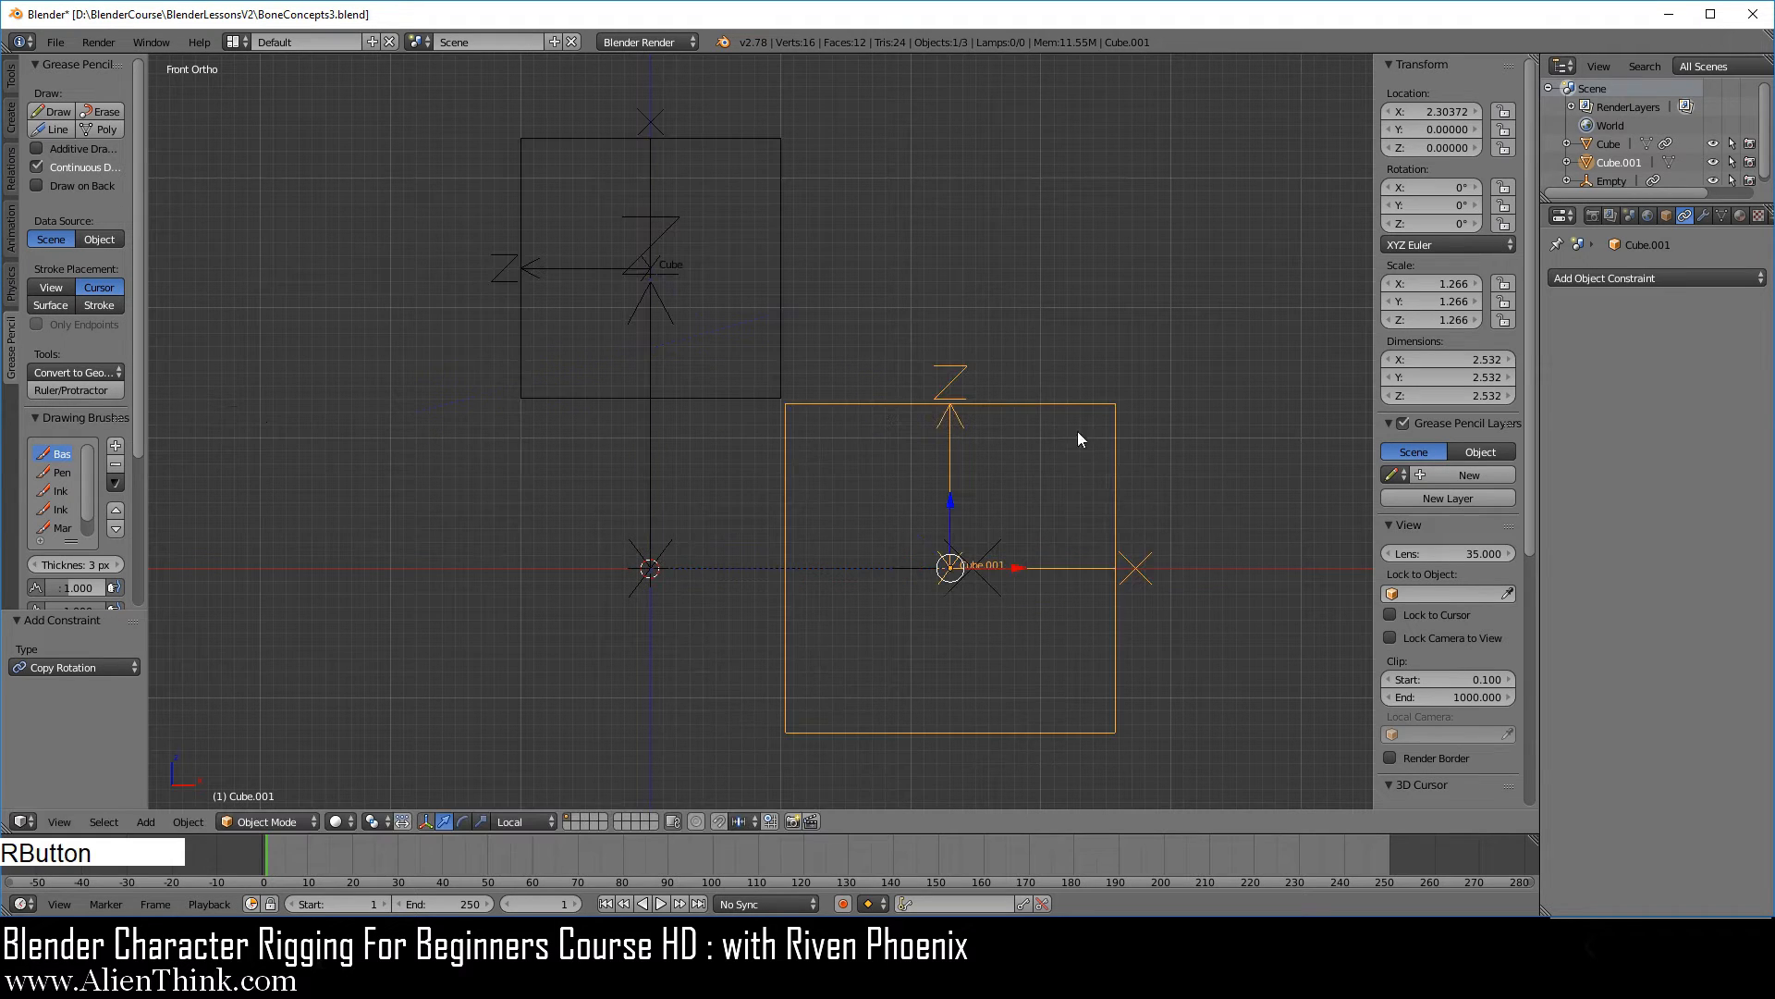
Rotate the larger cube, Cube.001, to about 37° around Y.
{"action": "key", "text": "r"}
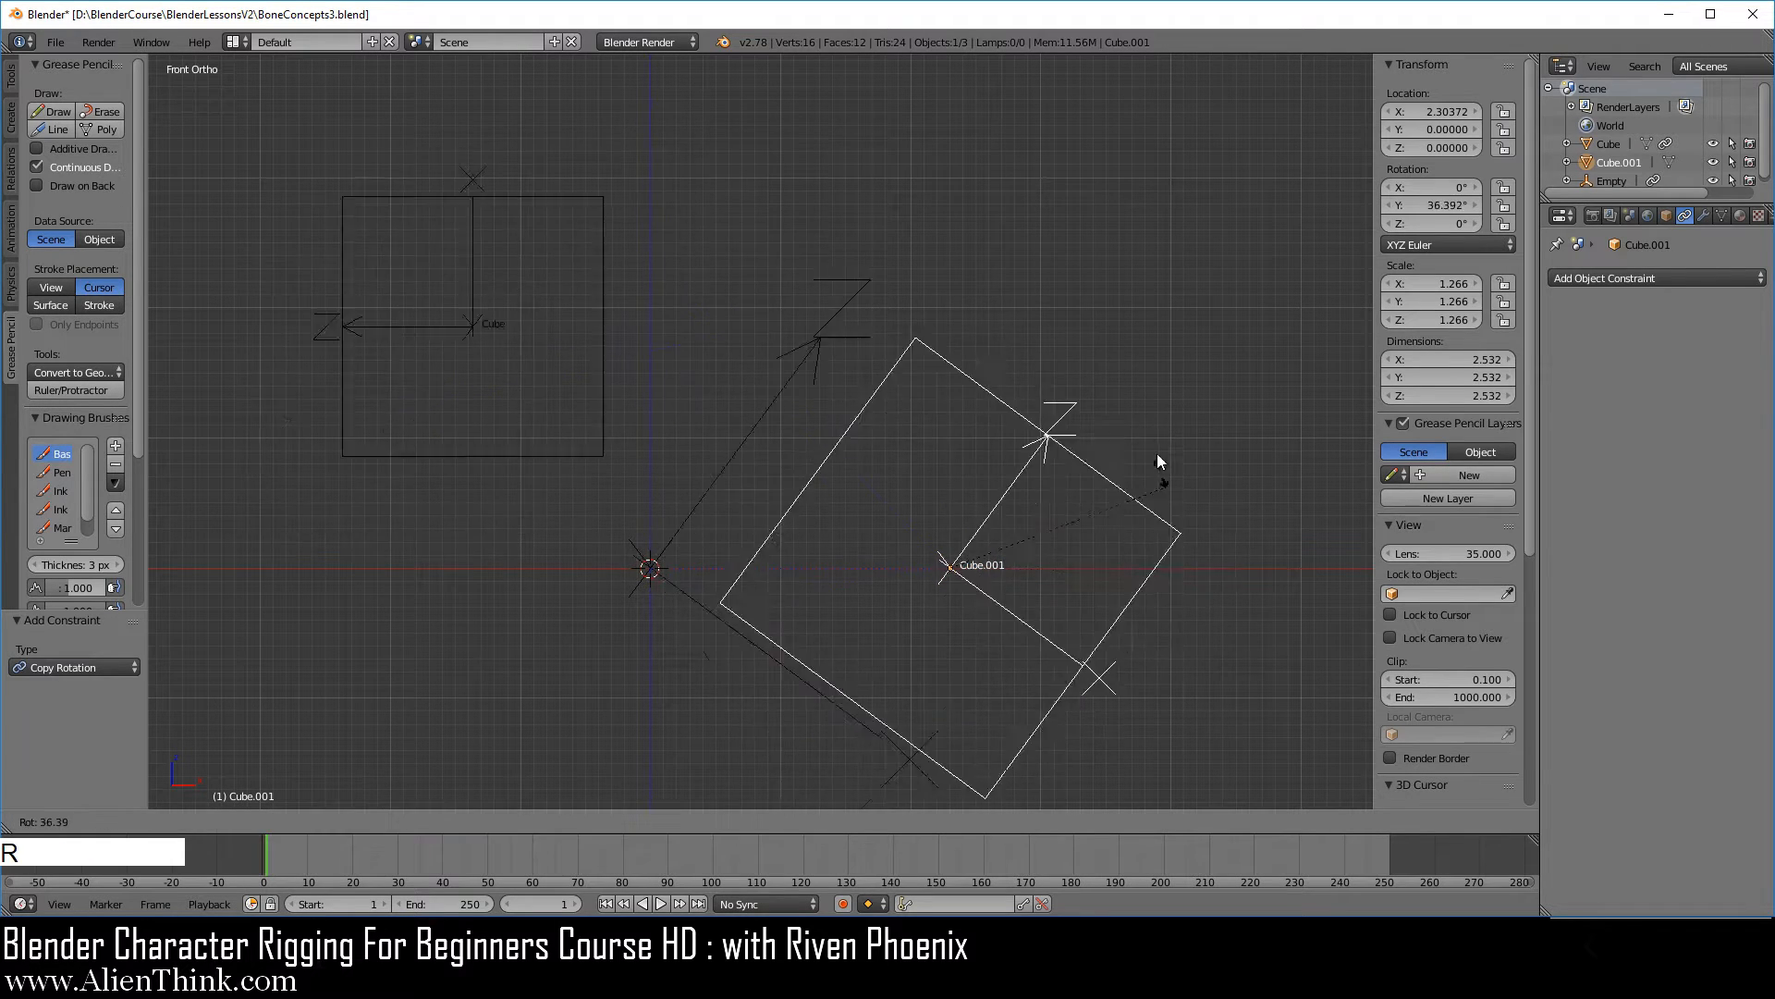
{"action": "left_click", "coordinate": [1180, 483]}
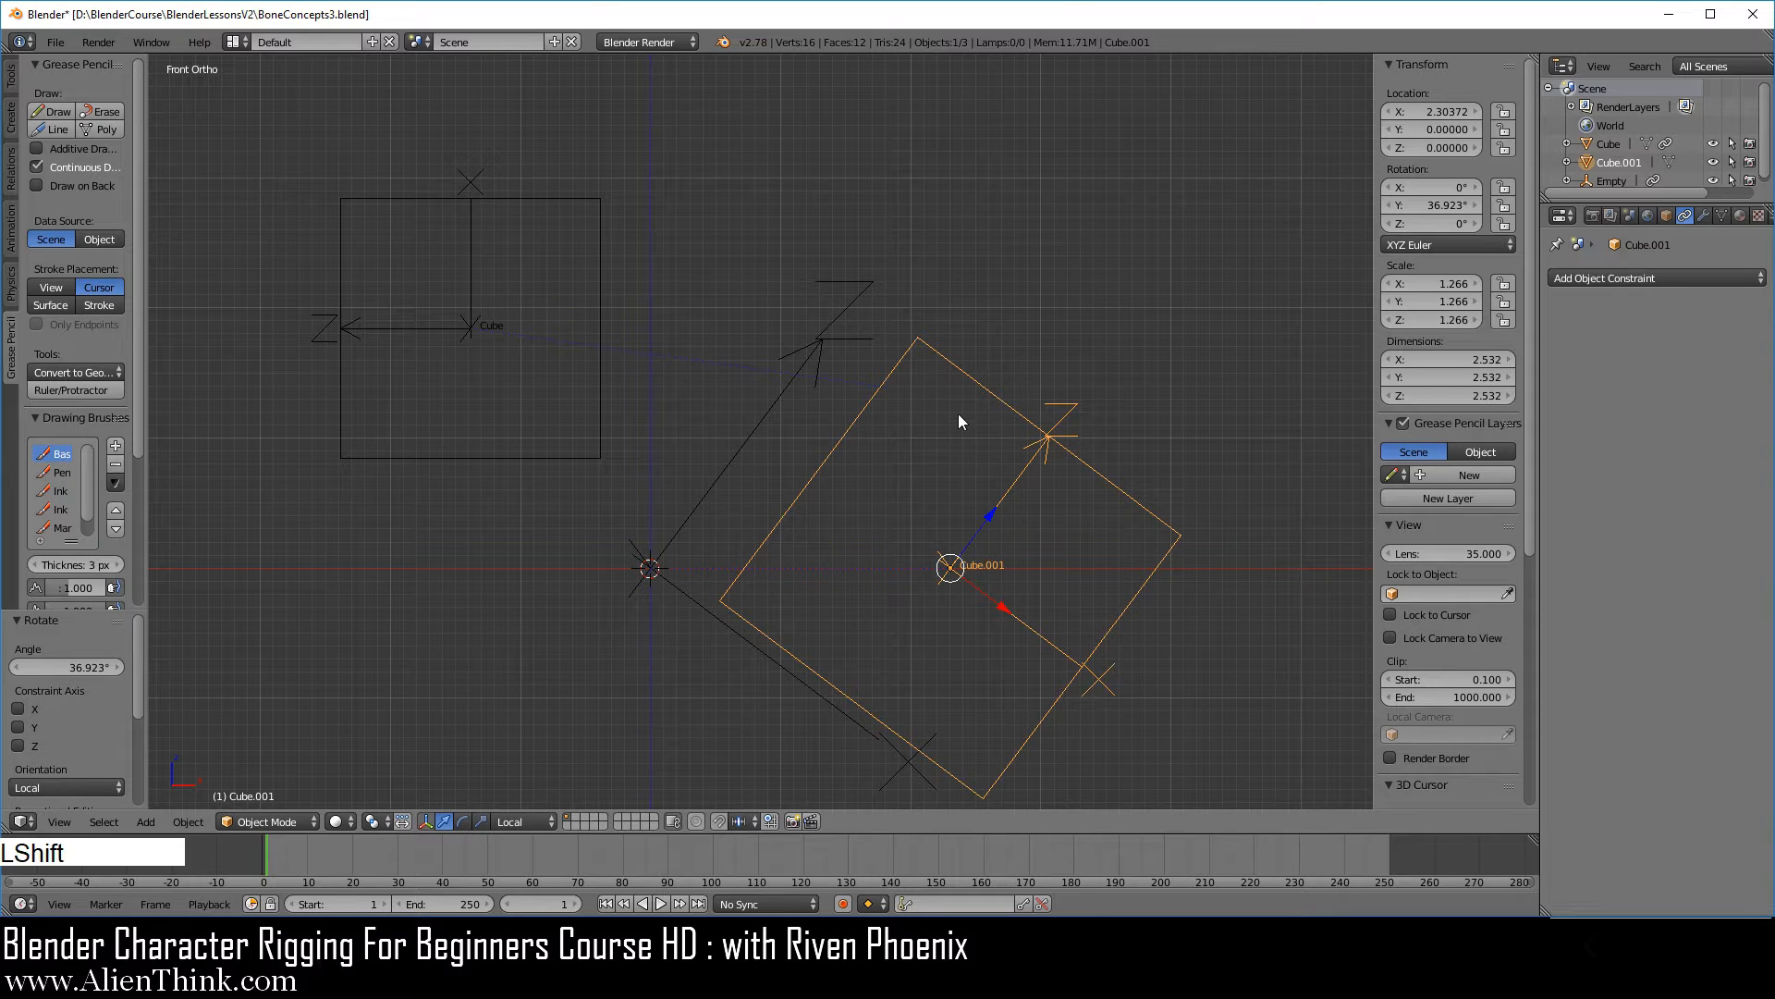
Add a second Arrows empty at the origin and scale it up to about 3.15.
{"action": "key", "text": "shift+a"}
{"action": "mouse_move", "coordinate": [960, 418]}
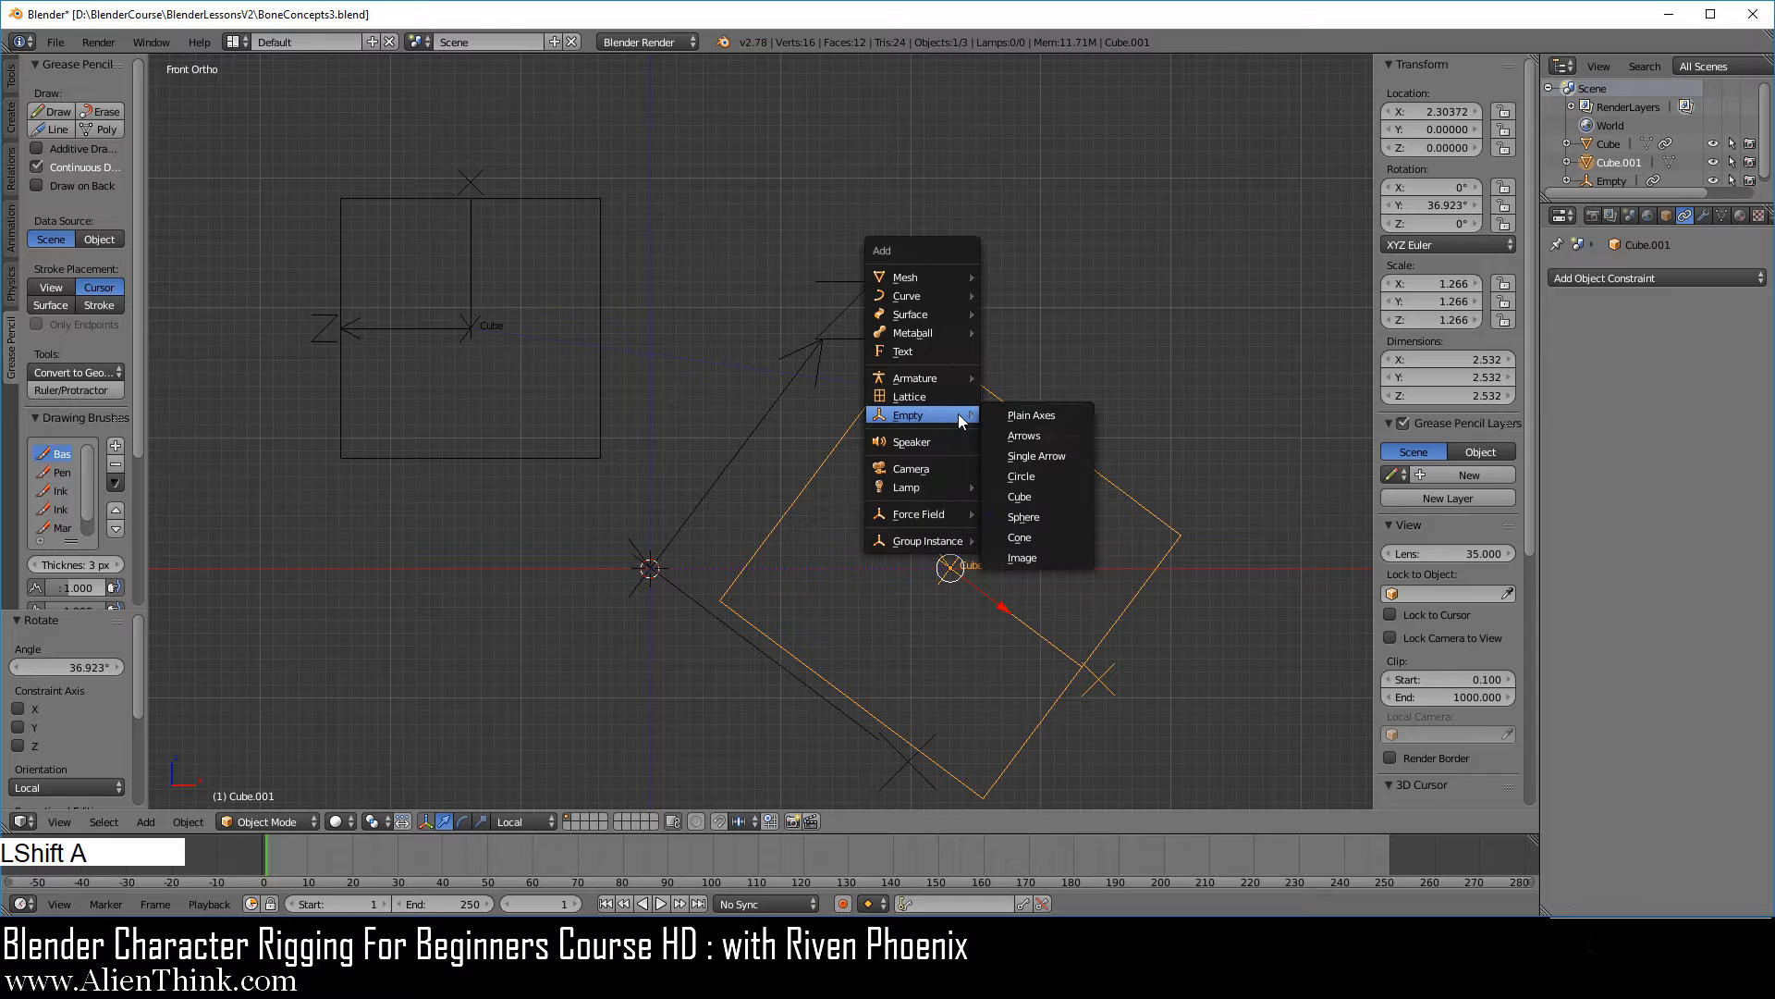
{"action": "left_click", "coordinate": [1060, 434]}
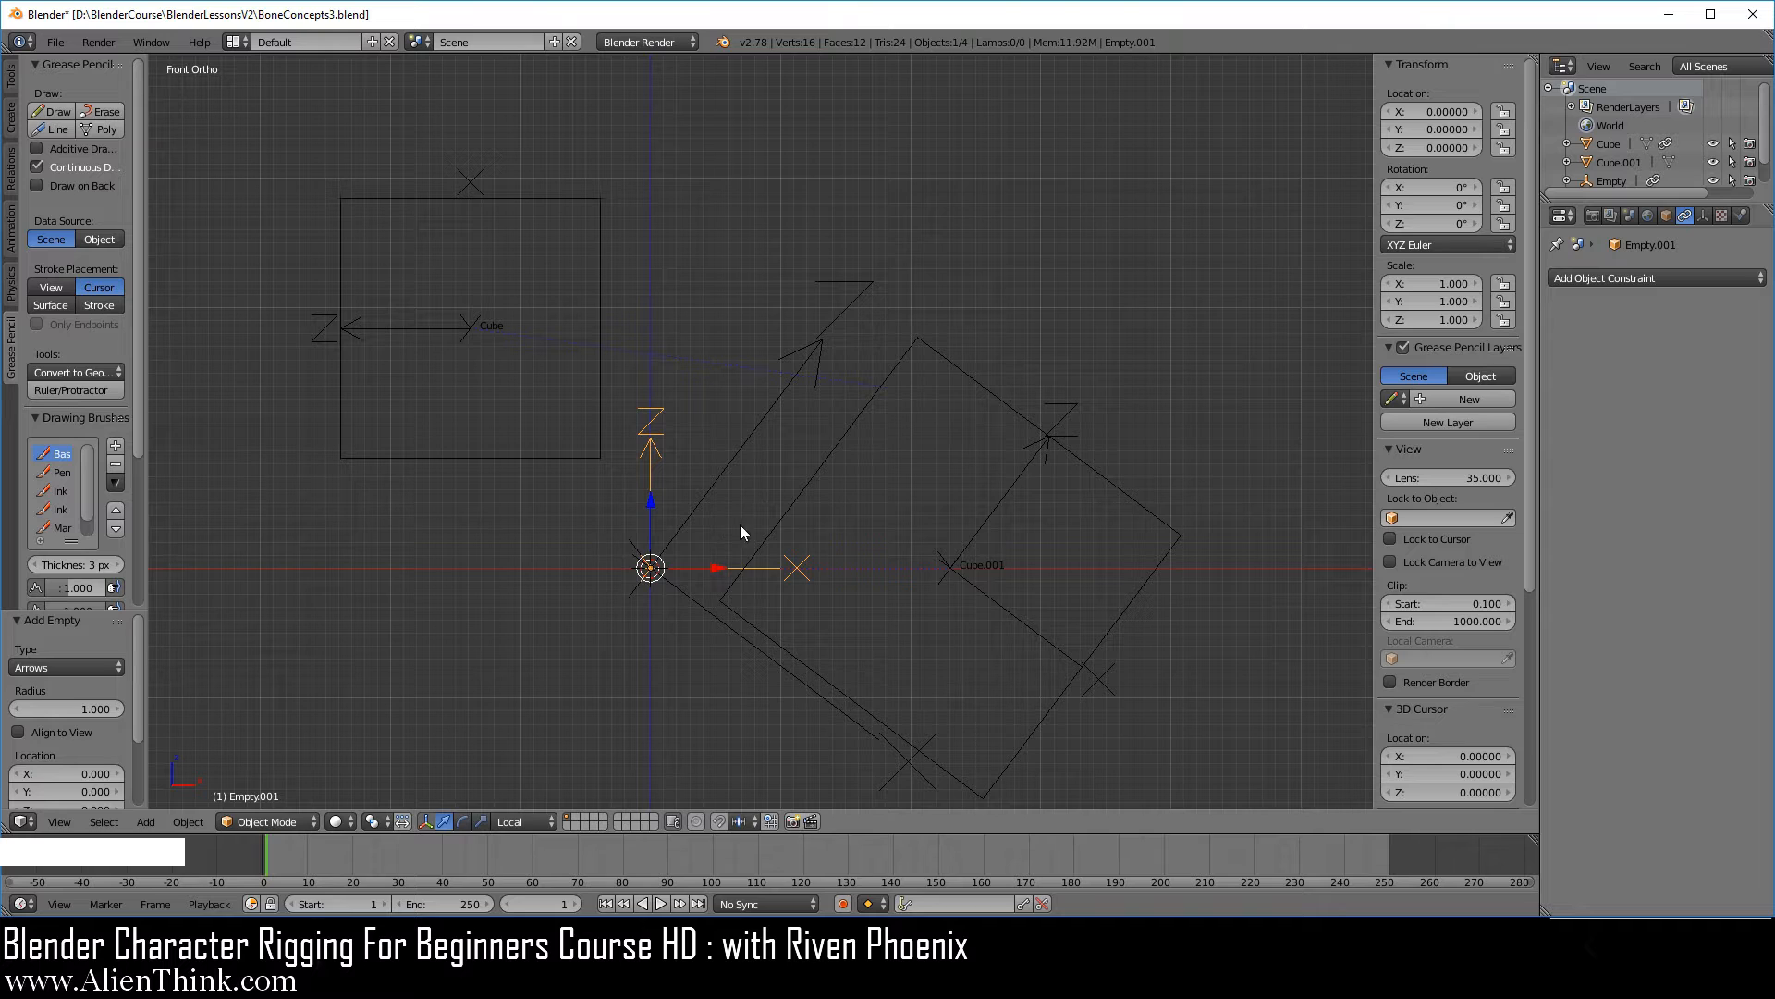
{"action": "key", "text": "s"}
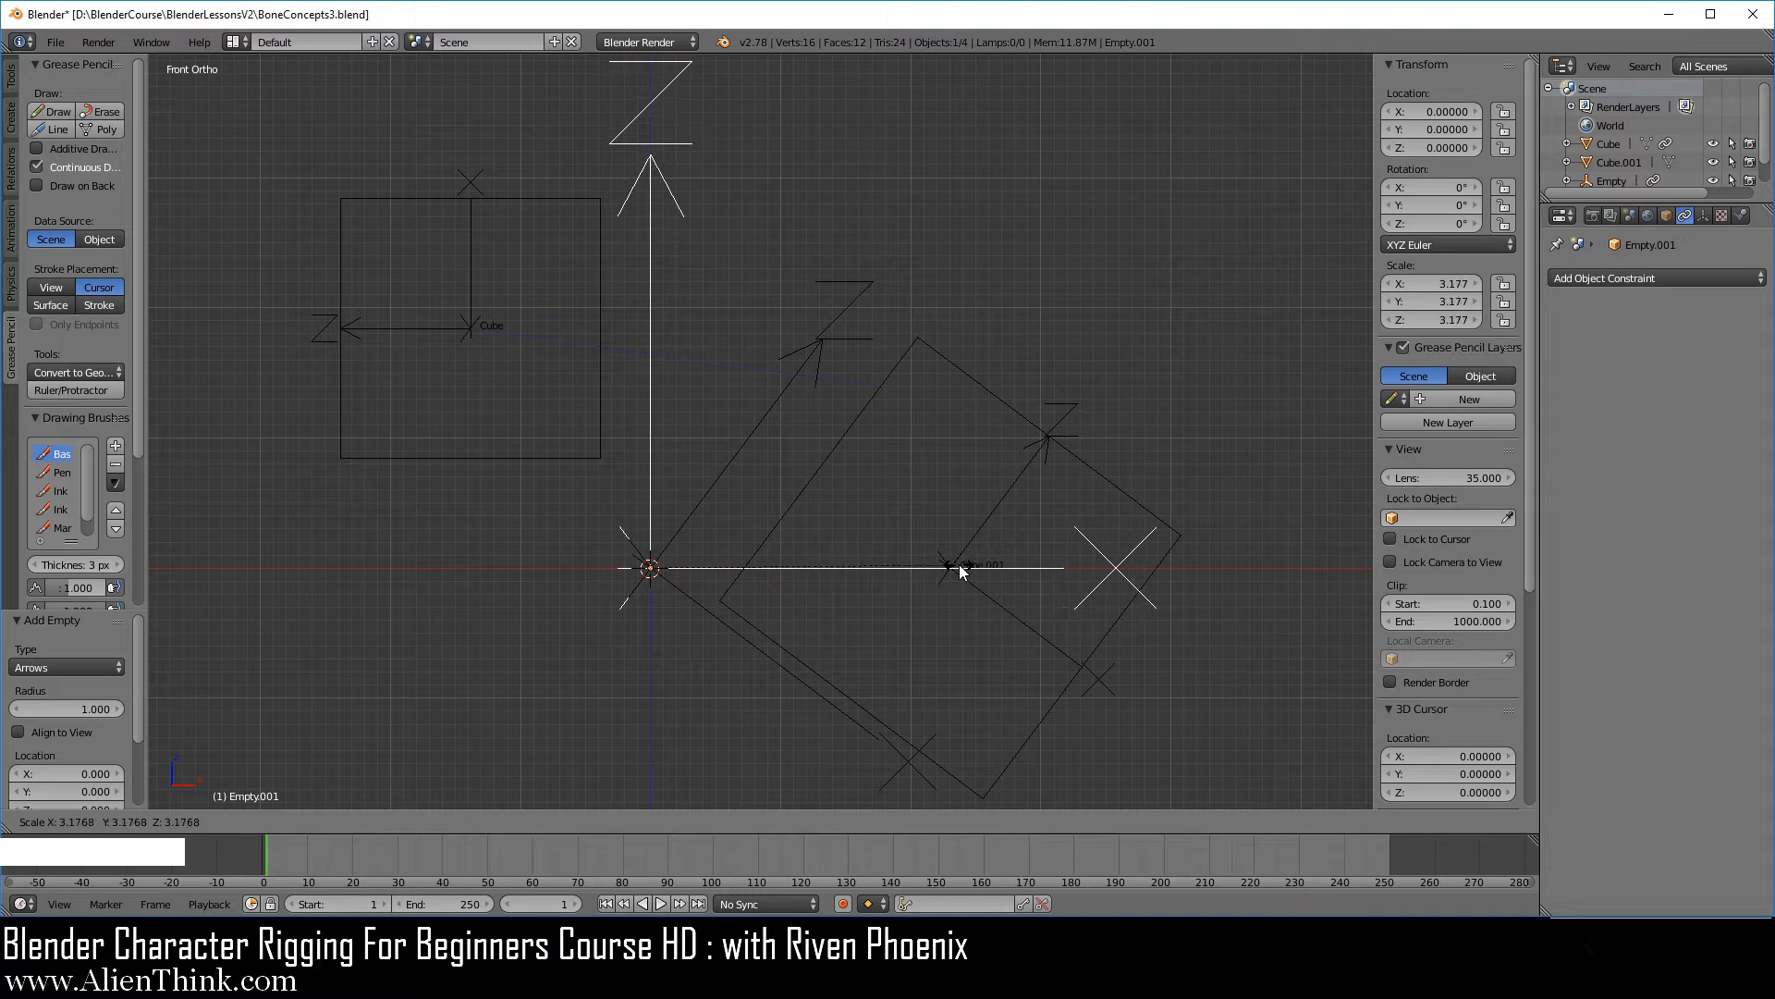
{"action": "left_click", "coordinate": [956, 567]}
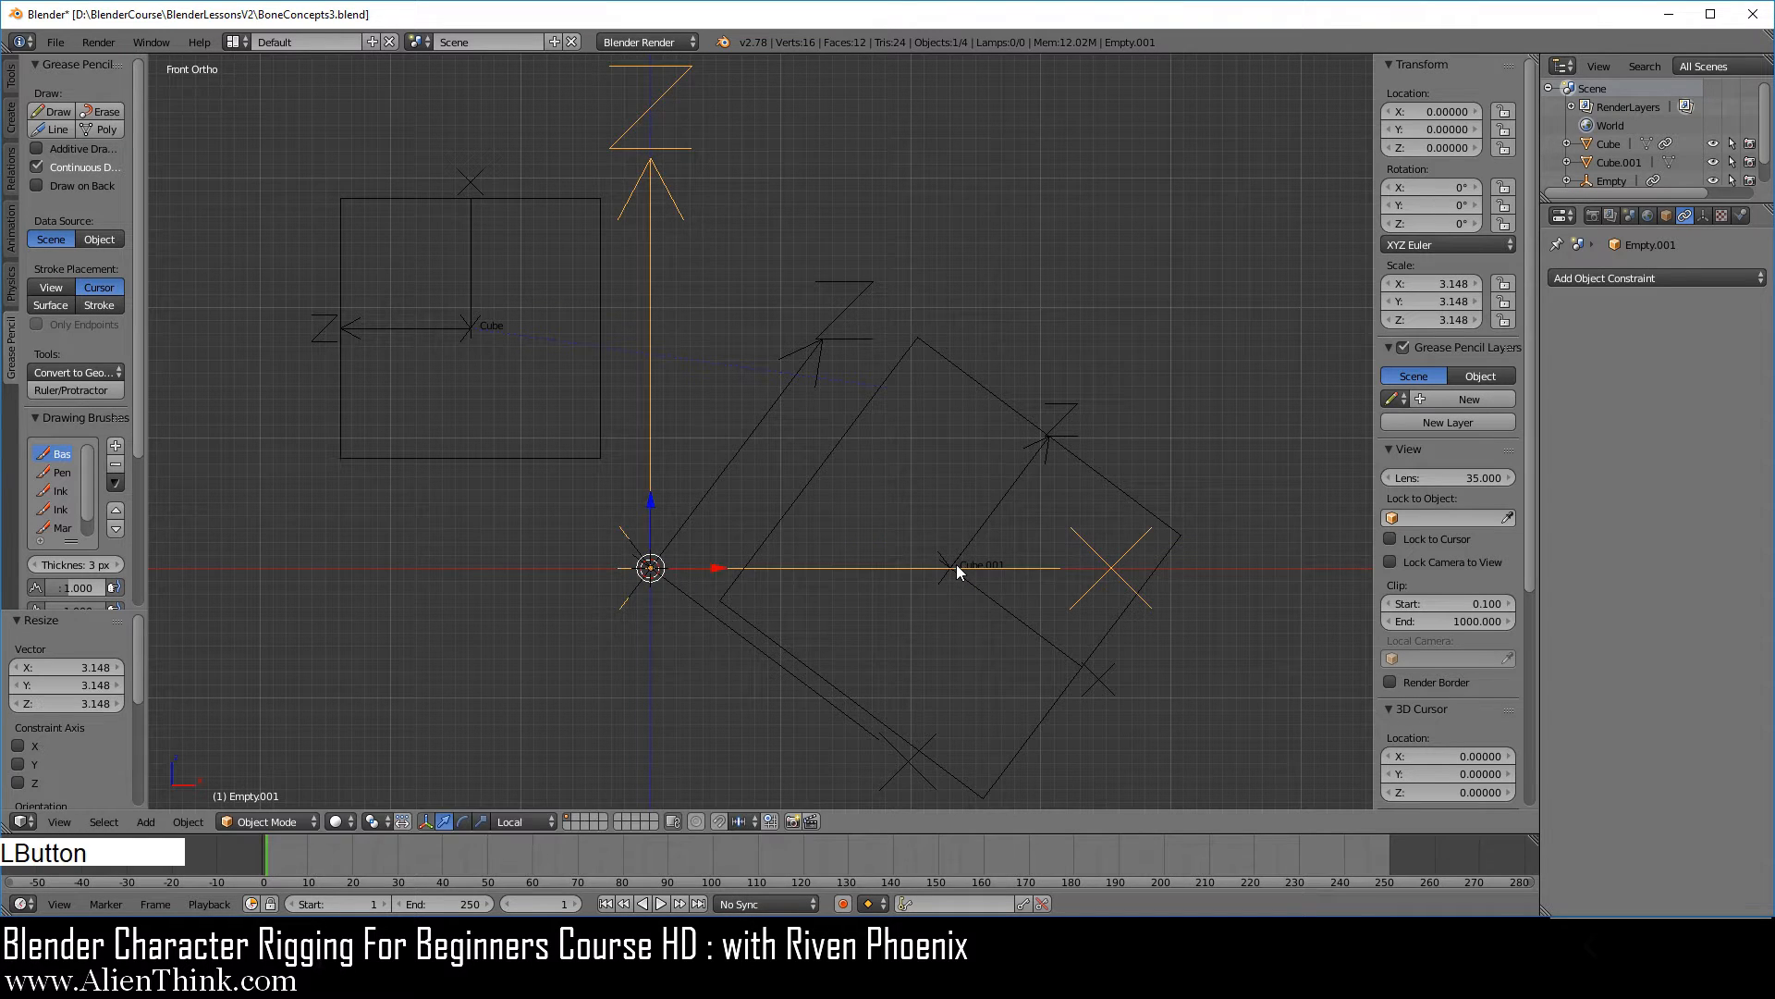
Add a Copy Rotation constraint to the second Arrows empty with Cube as its target.
{"action": "left_click", "coordinate": [1596, 278]}
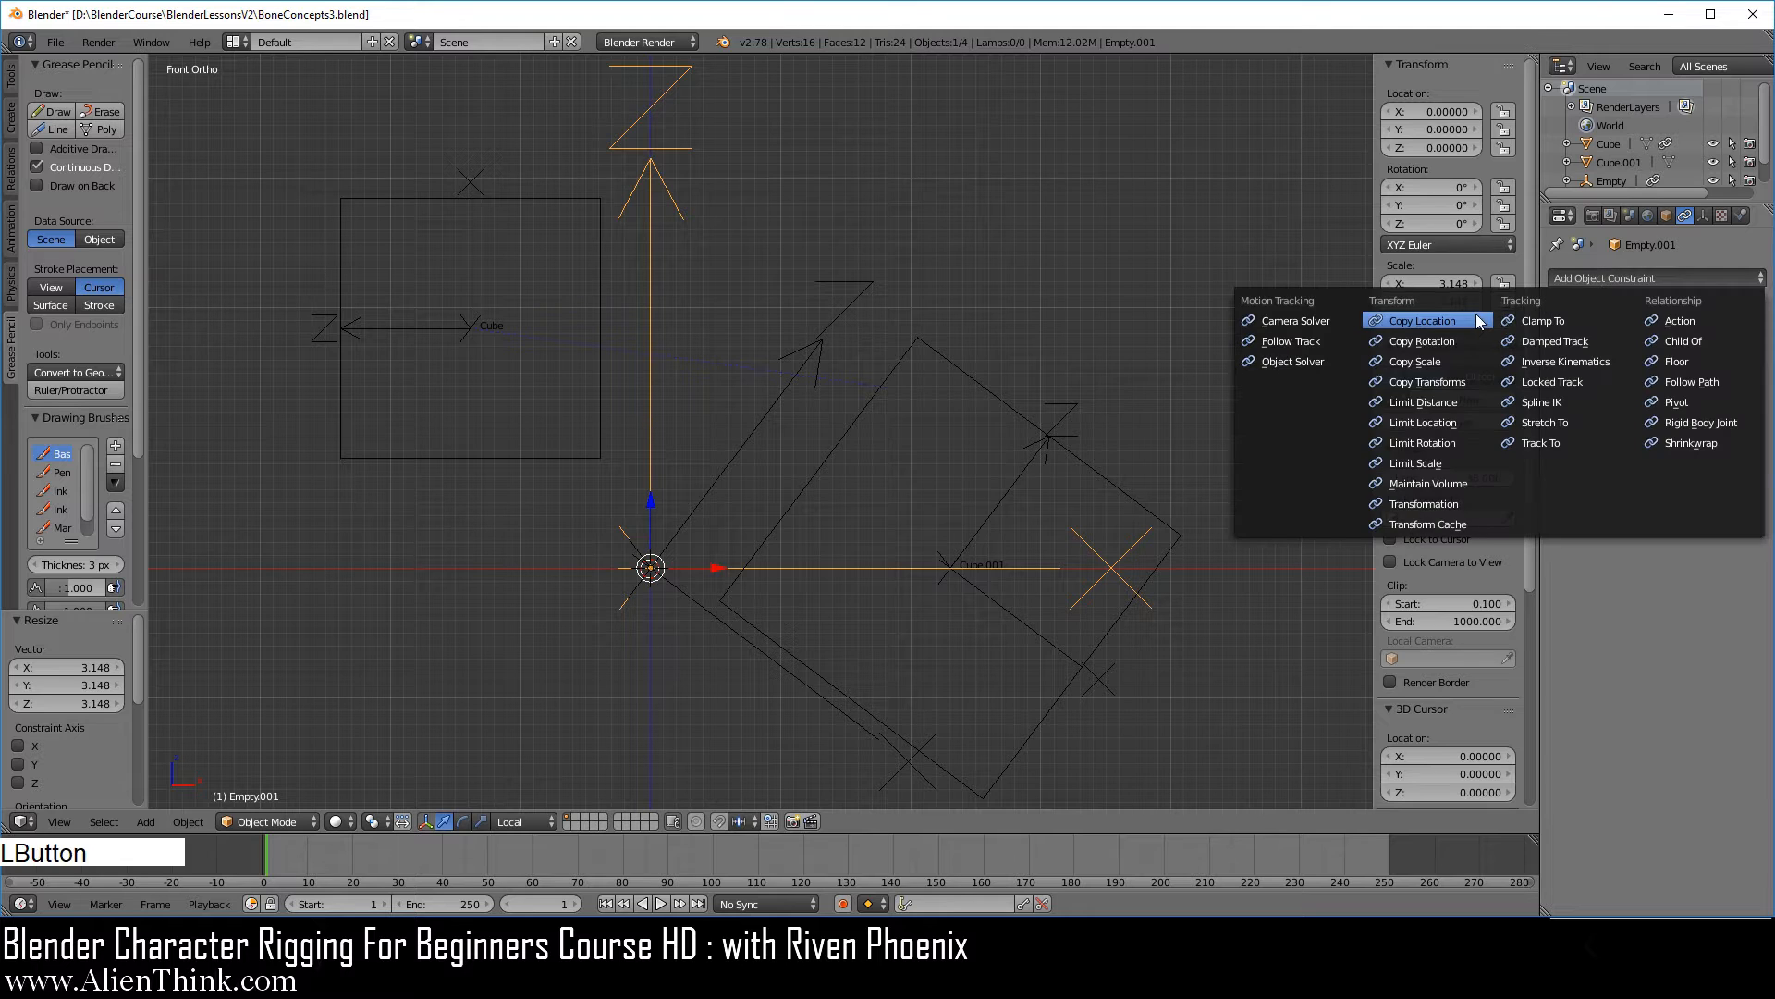
{"action": "left_click", "coordinate": [1470, 343]}
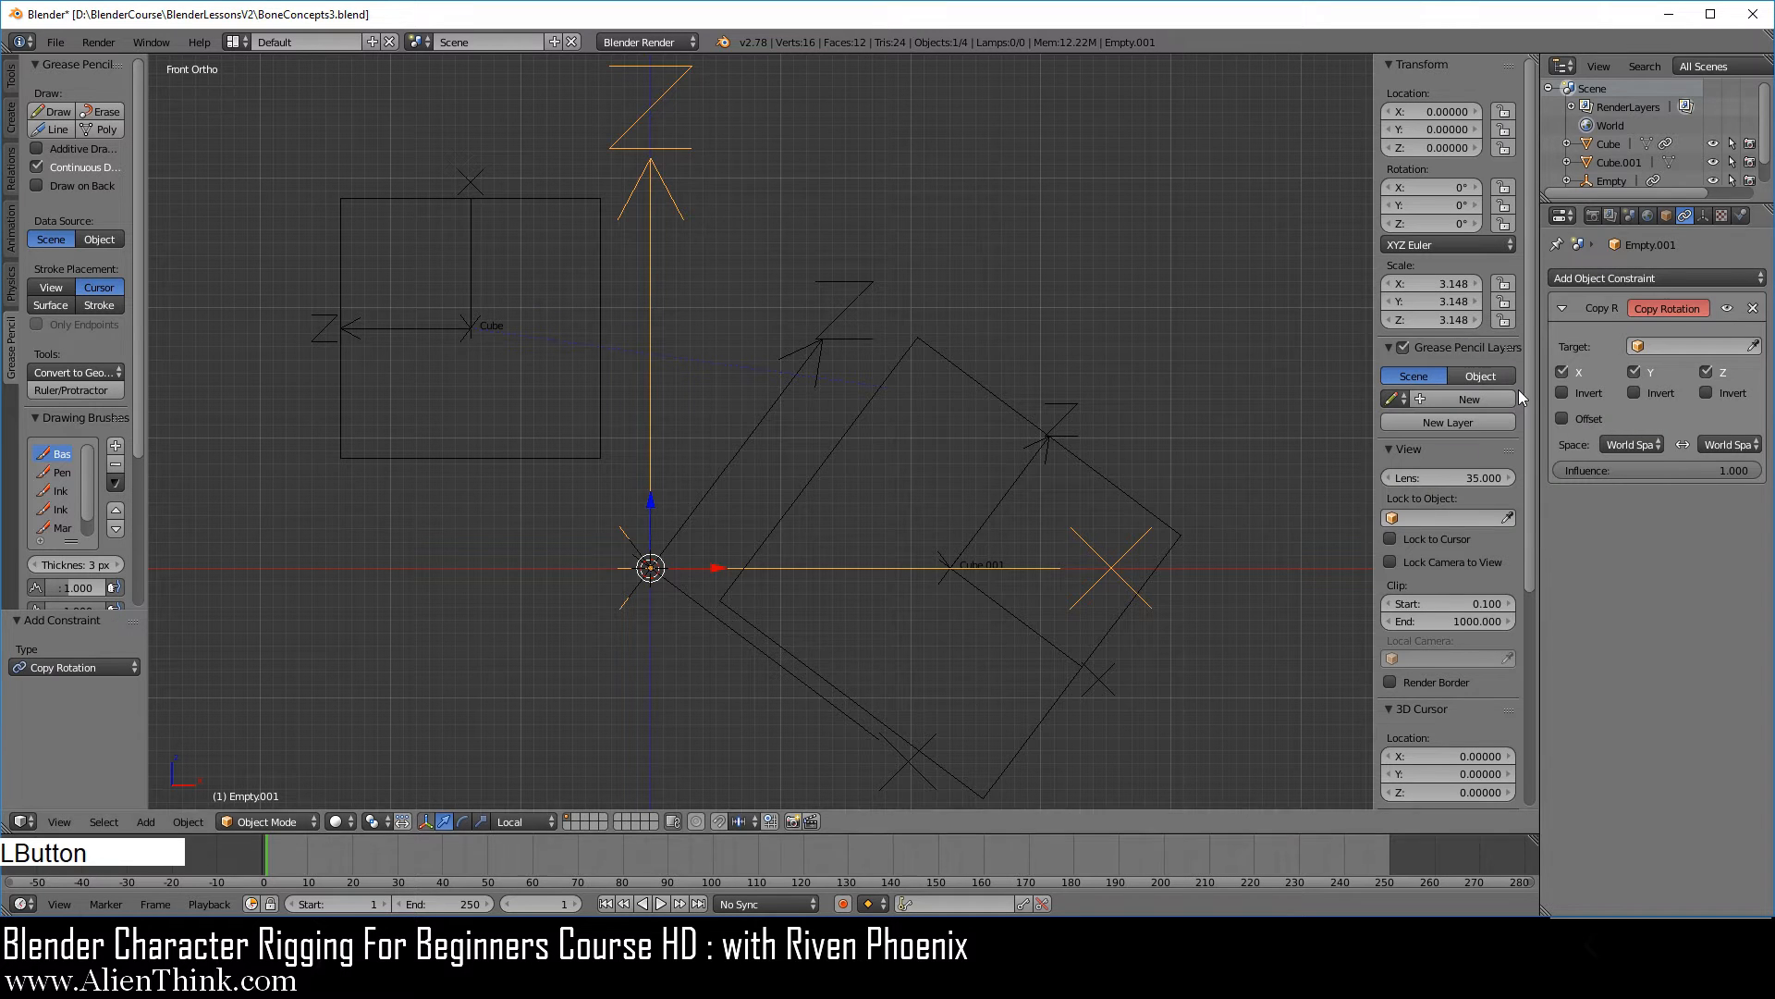
{"action": "left_click", "coordinate": [1753, 346]}
{"action": "left_click", "coordinate": [524, 196]}
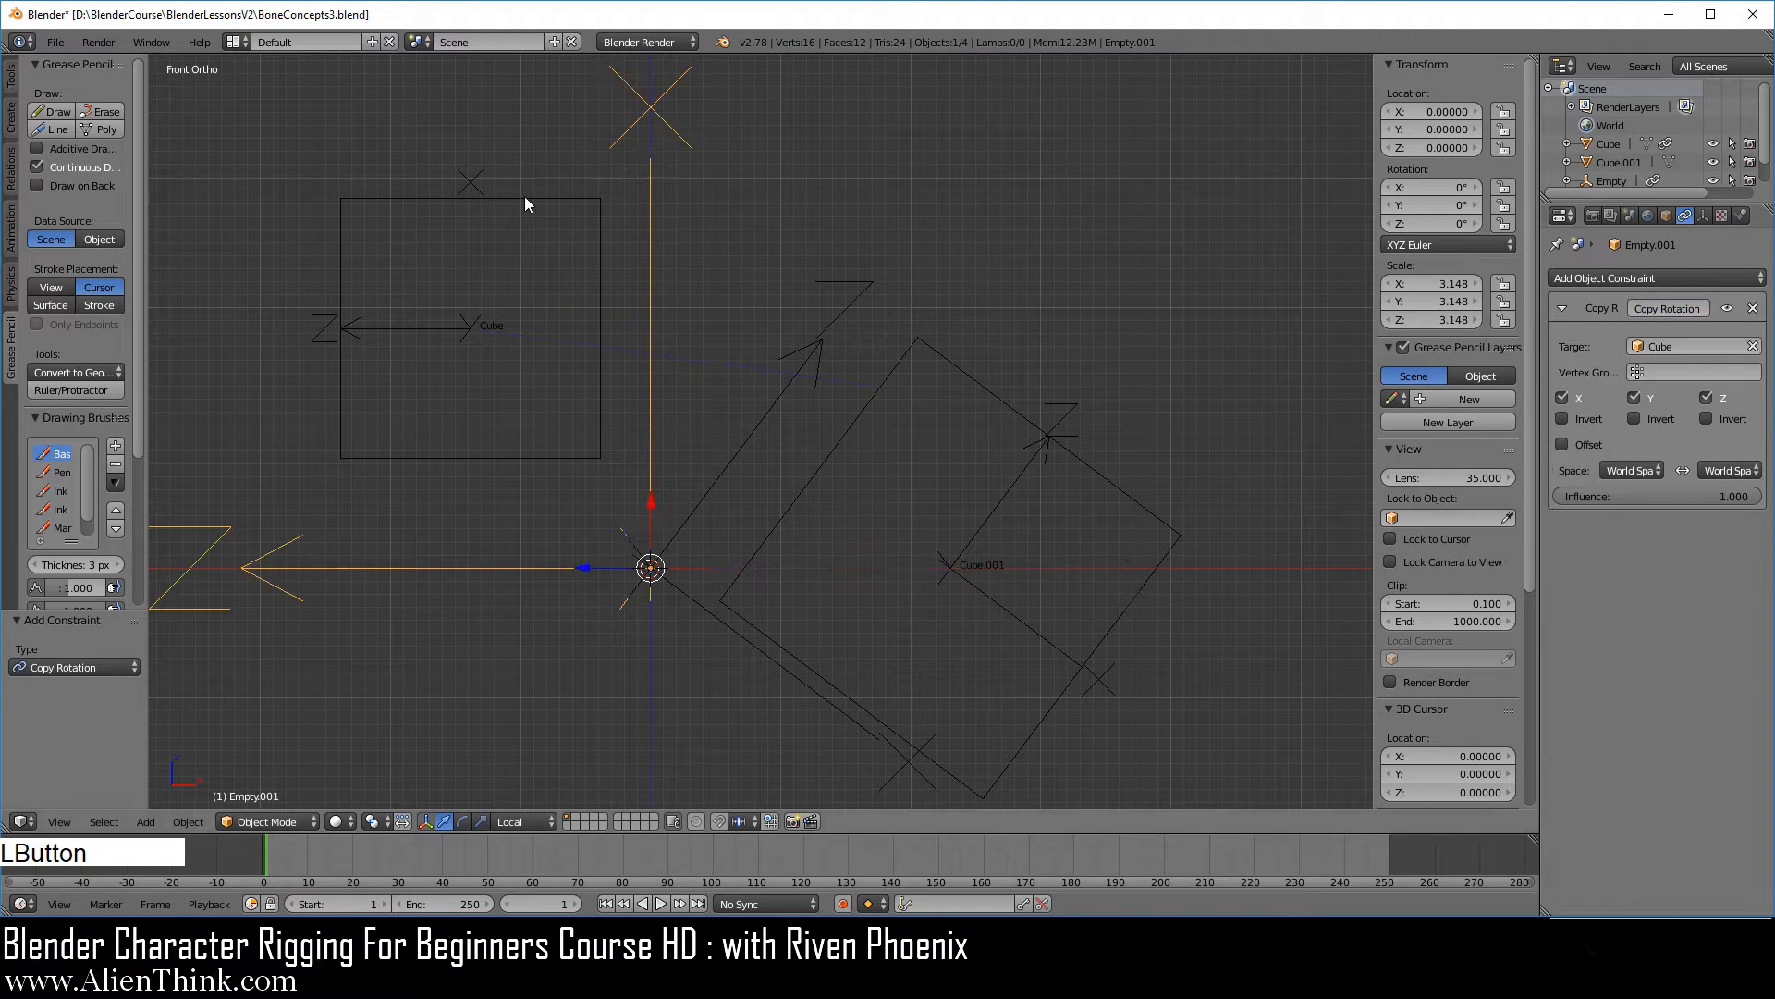
{"action": "scroll", "coordinate": [821, 419], "scroll_direction": "down", "scroll_amount": 1}
{"action": "middle_click_drag", "start_coordinate": [813, 481], "coordinate": [870, 442], "text": "shift"}
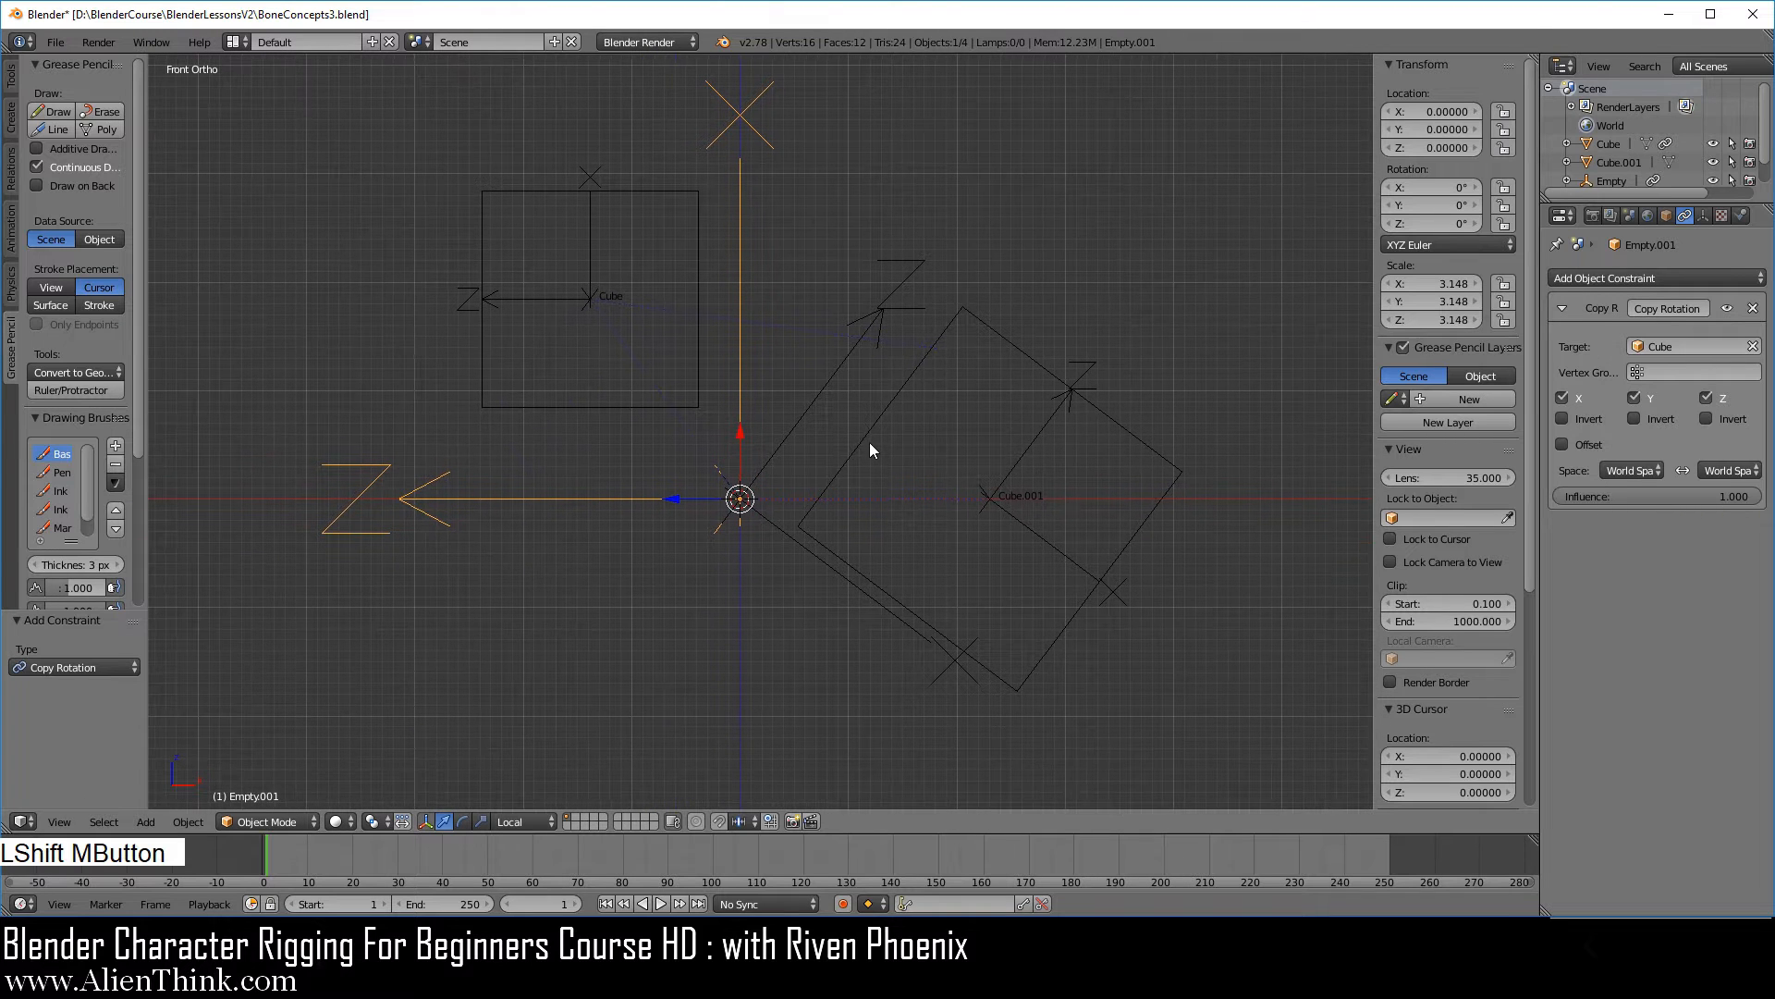
Rotate the larger cube to about 83° around Y and back to about -14° to test the constrained cube's response.
{"action": "right_click", "coordinate": [1080, 392]}
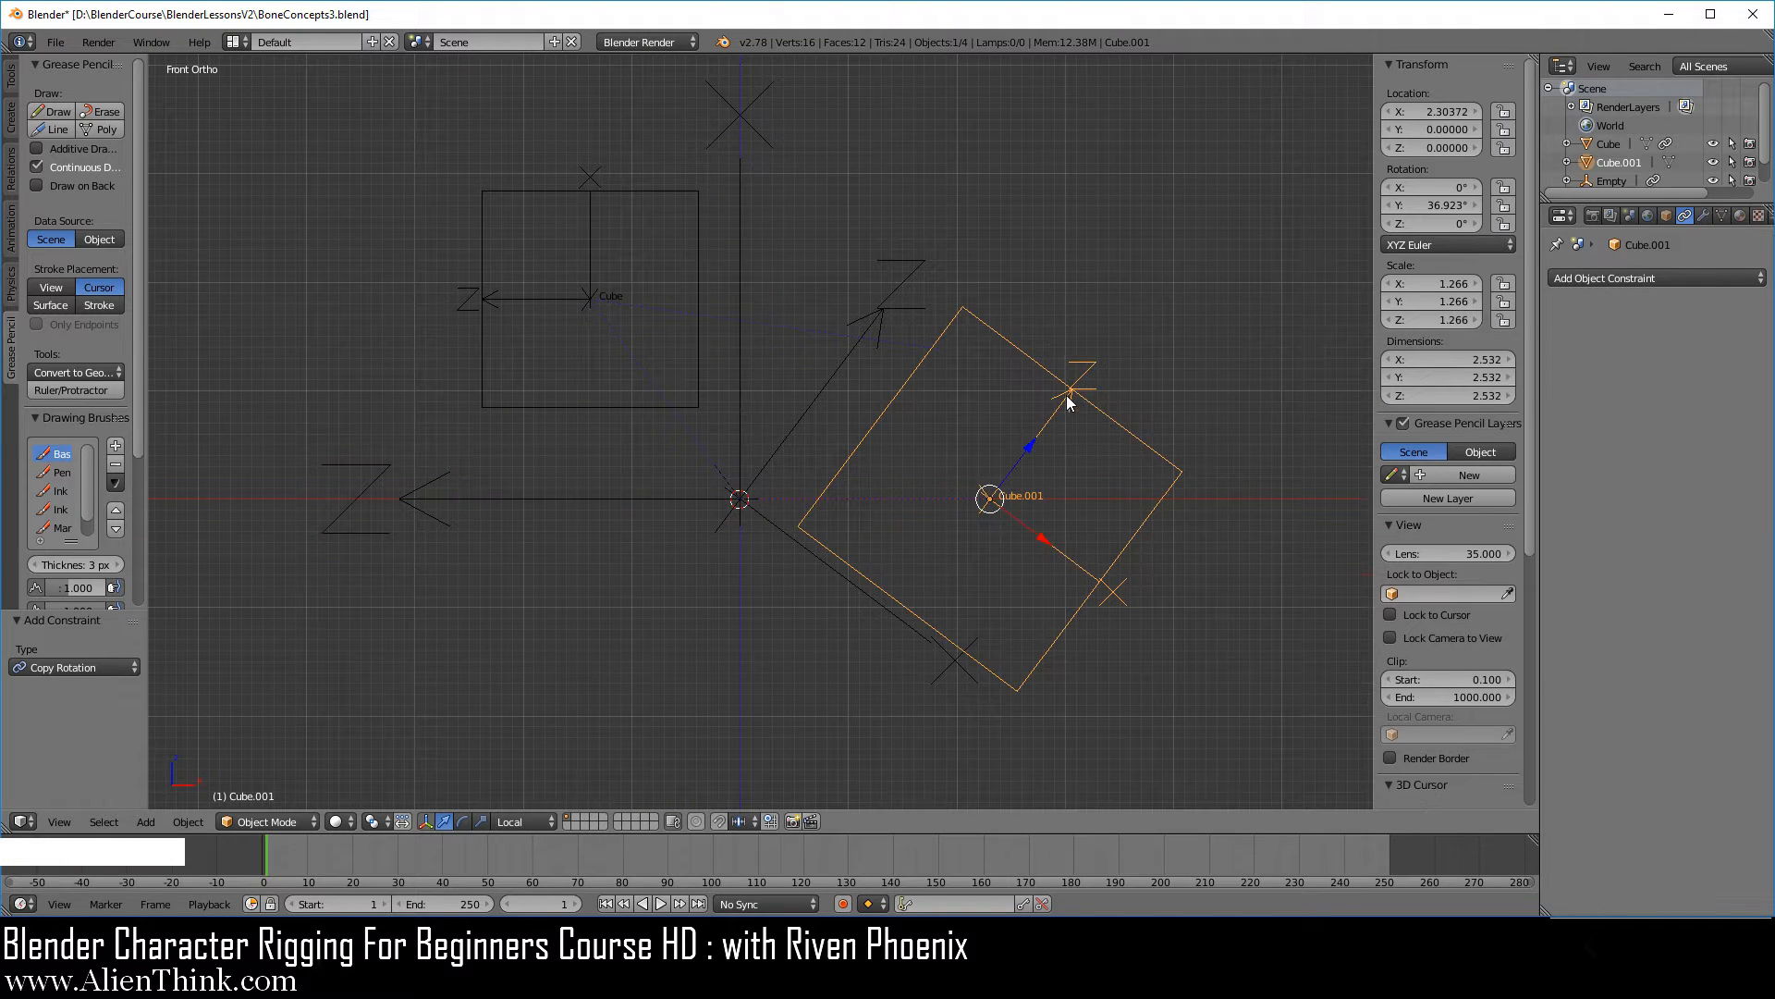
{"action": "key", "text": "r"}
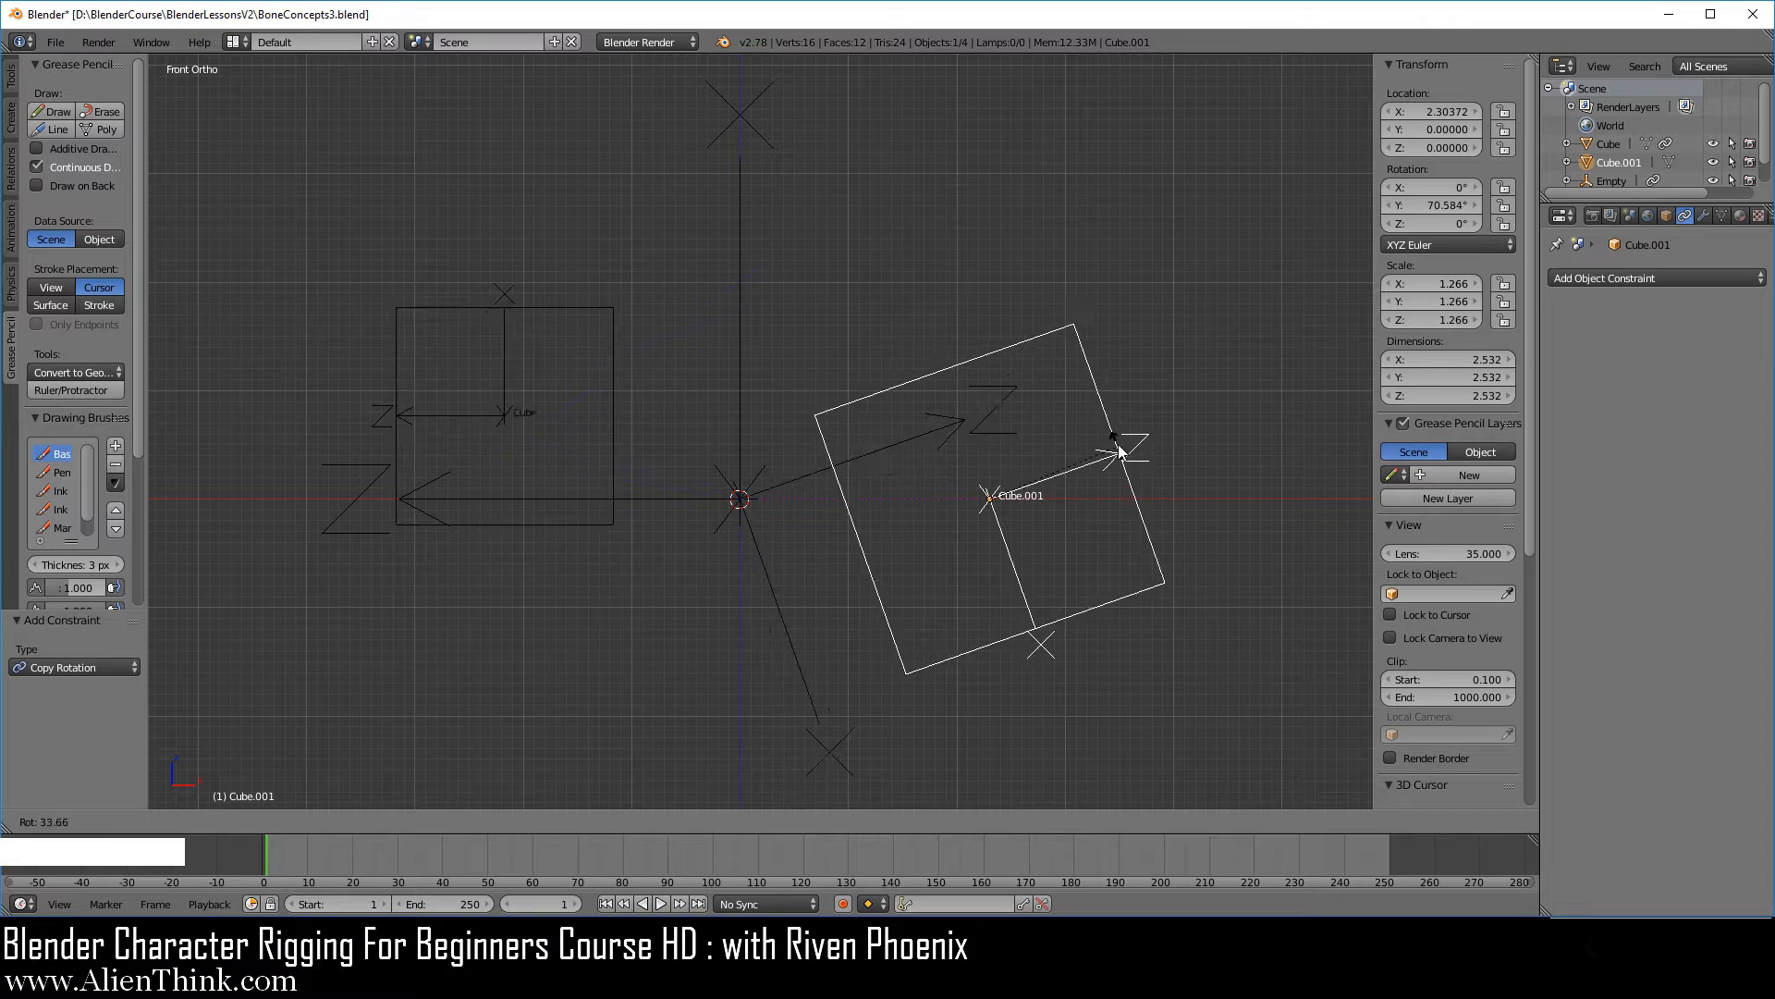
{"action": "left_click", "coordinate": [1091, 486]}
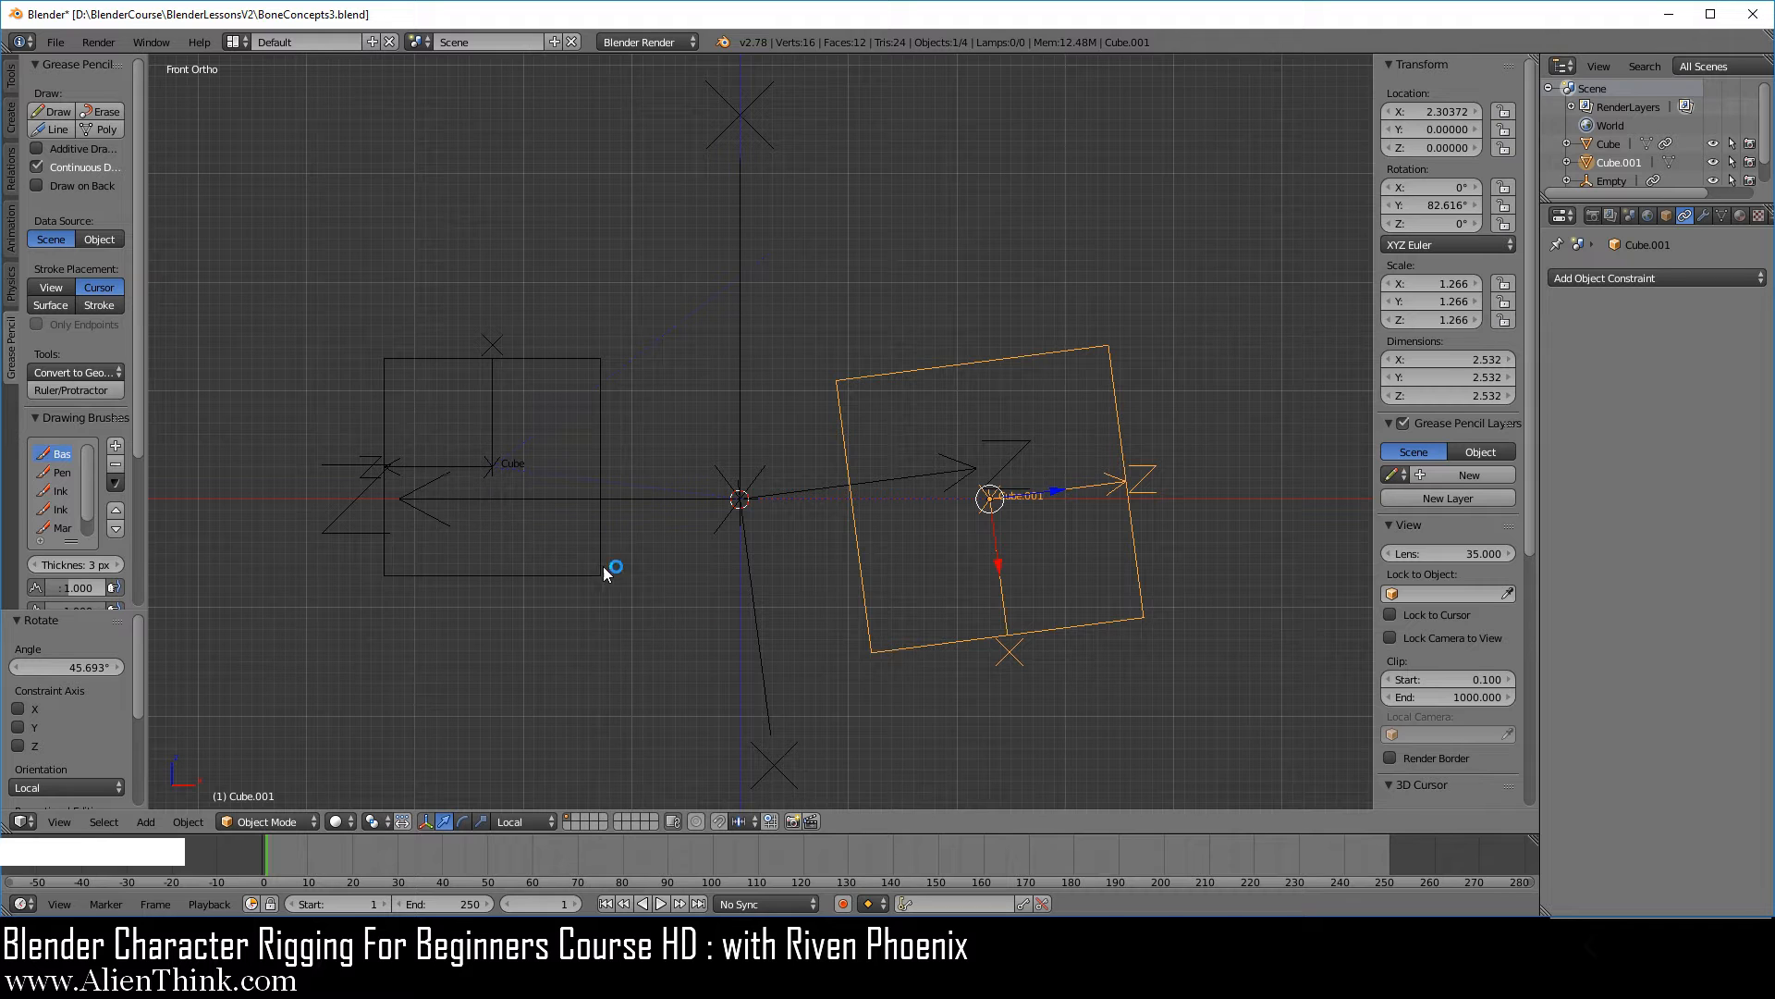
{"action": "key", "text": "r"}
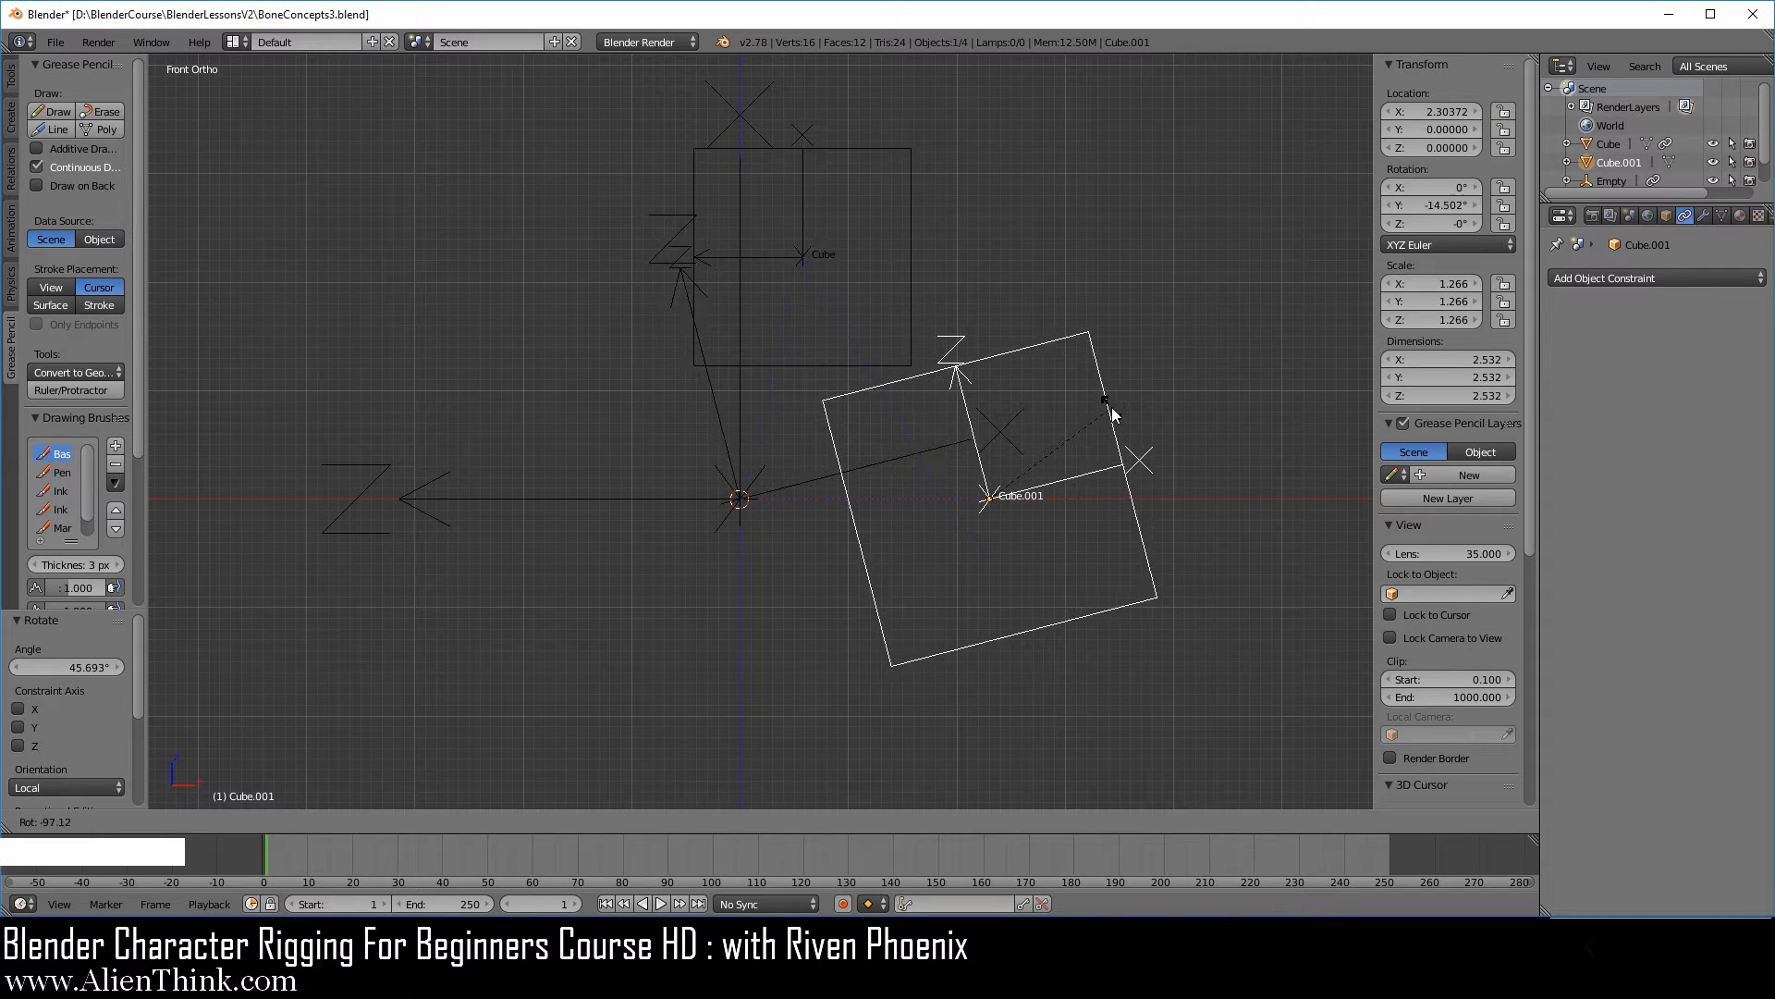
{"action": "left_click", "coordinate": [1111, 409]}
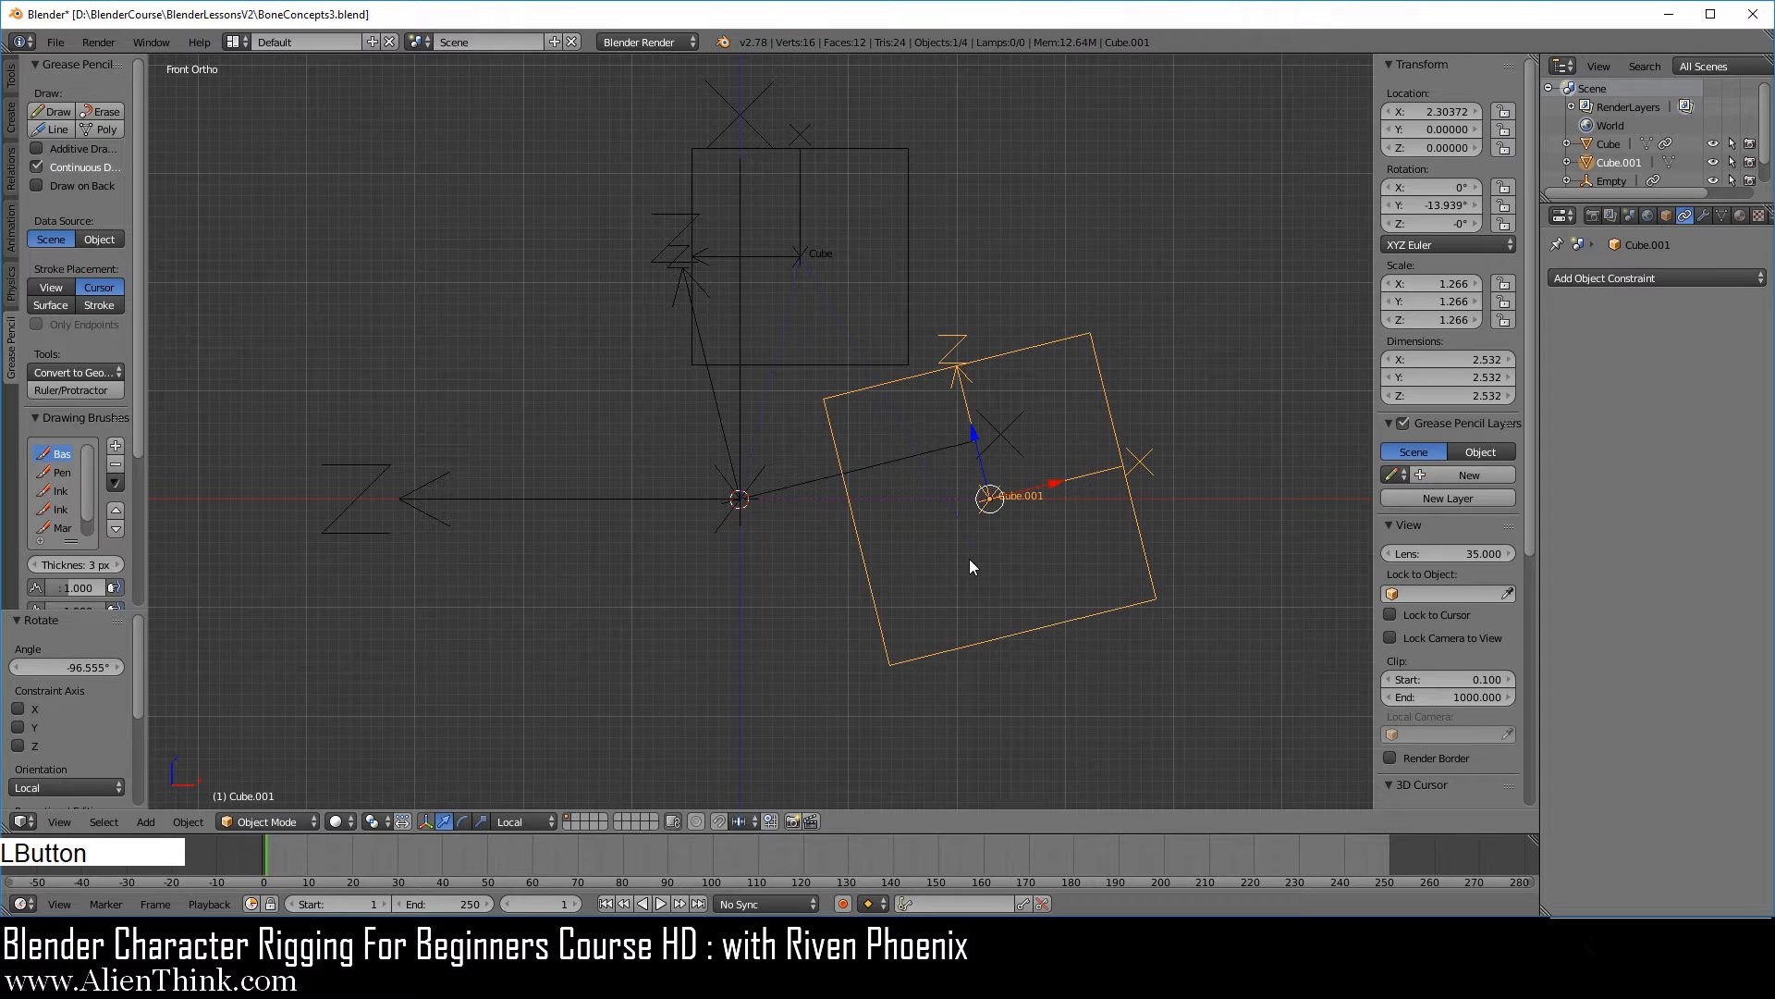
Draw straight Grease Pencil lines along both empties' X axes and from the cube centres perpendicular to those axes.
{"action": "scroll", "coordinate": [990, 573], "scroll_direction": "up", "scroll_amount": 1}
{"action": "middle_click_drag", "start_coordinate": [1011, 587], "coordinate": [990, 599], "text": "shift"}
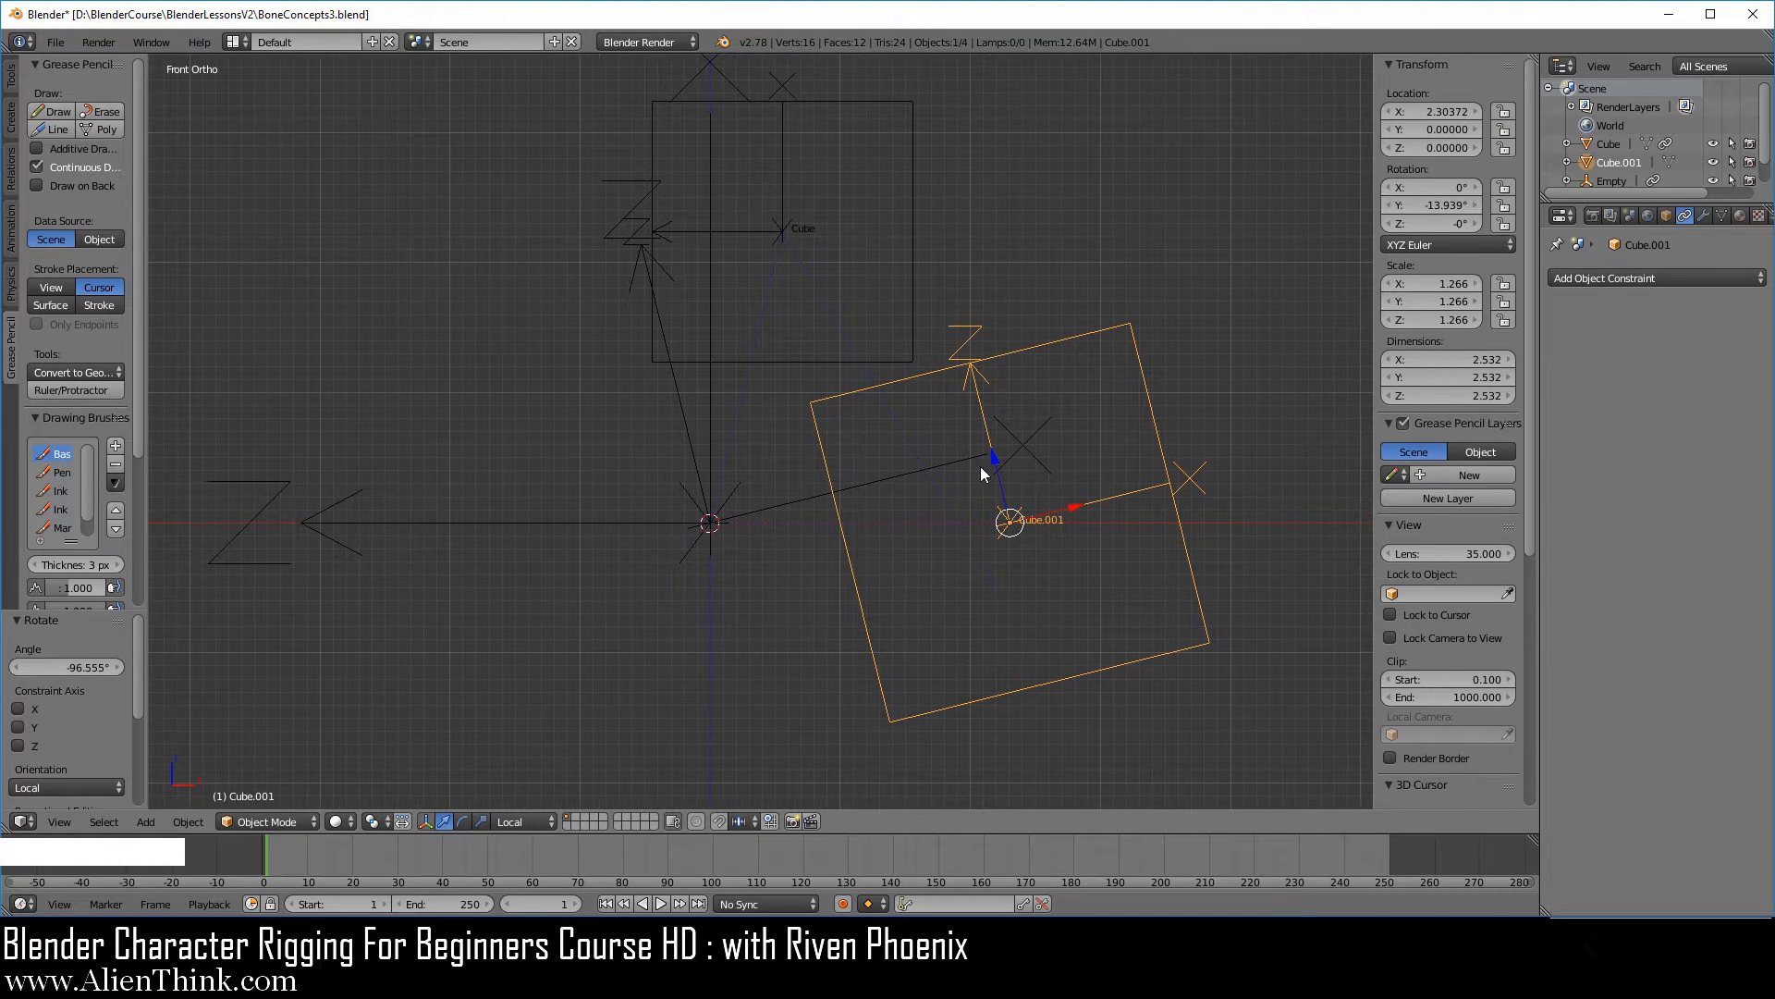
{"action": "left_click", "coordinate": [13, 342]}
{"action": "left_click", "coordinate": [53, 129]}
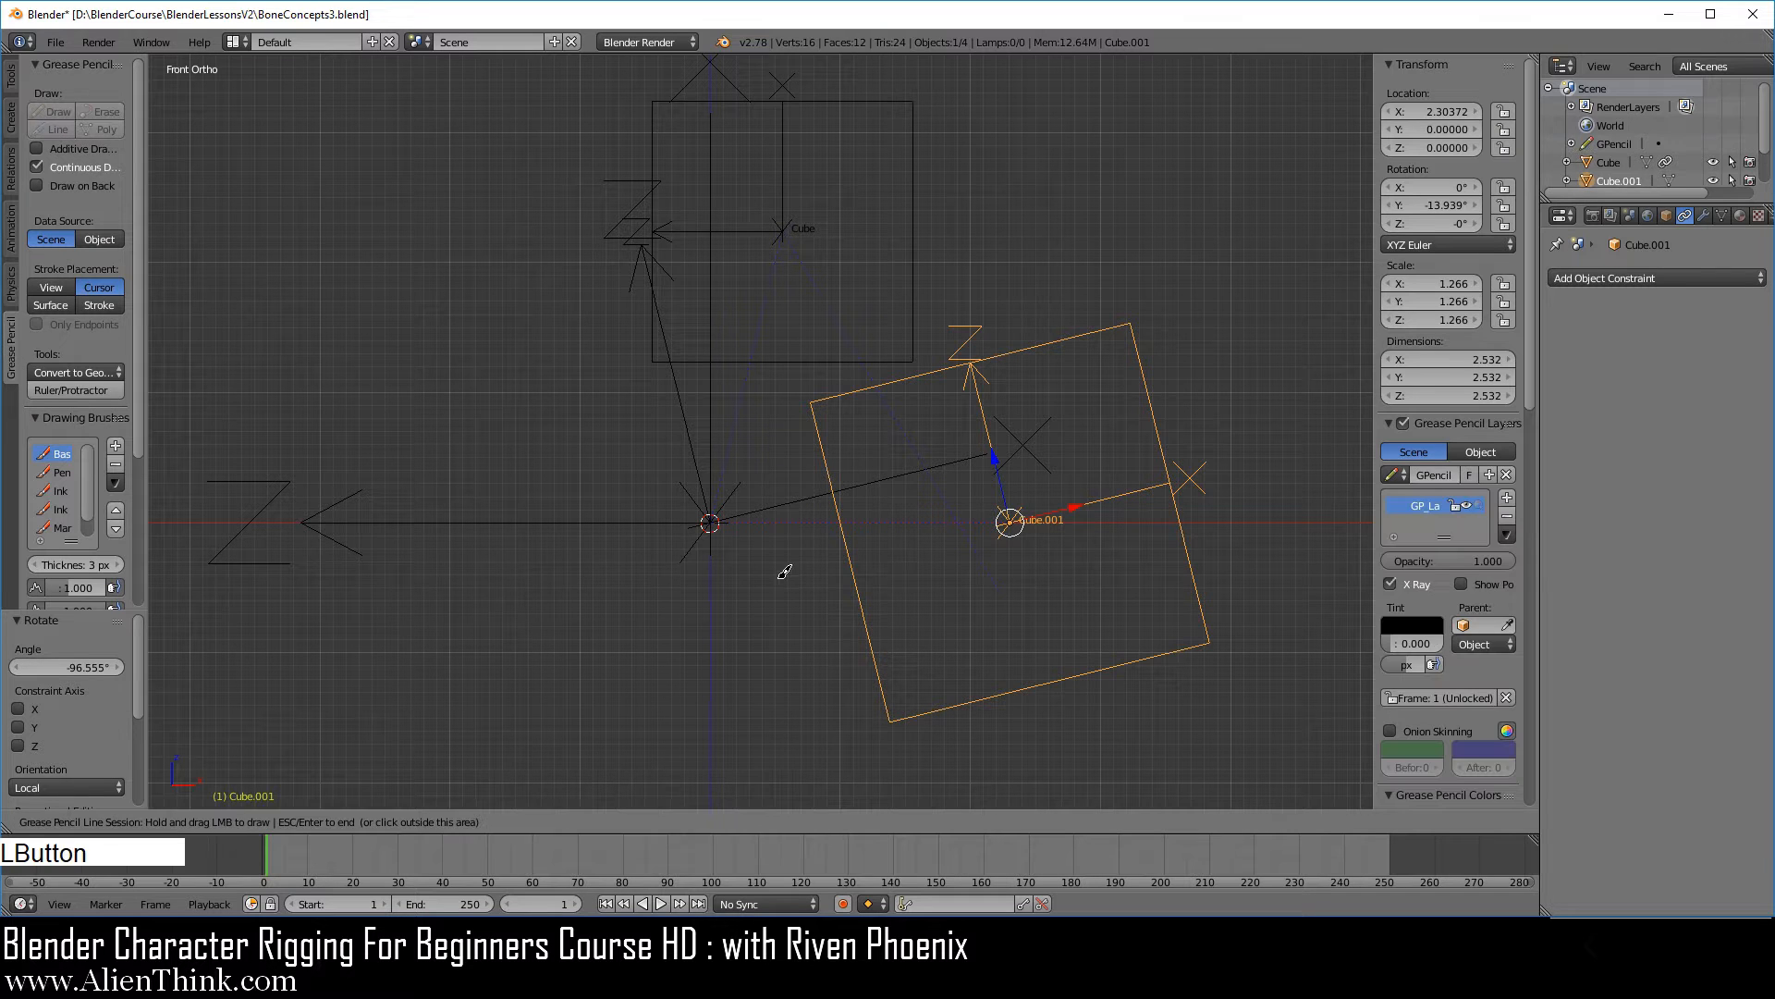
{"action": "left_click_drag", "start_coordinate": [714, 516], "coordinate": [1129, 412]}
{"action": "left_click_drag", "start_coordinate": [1010, 520], "coordinate": [996, 444]}
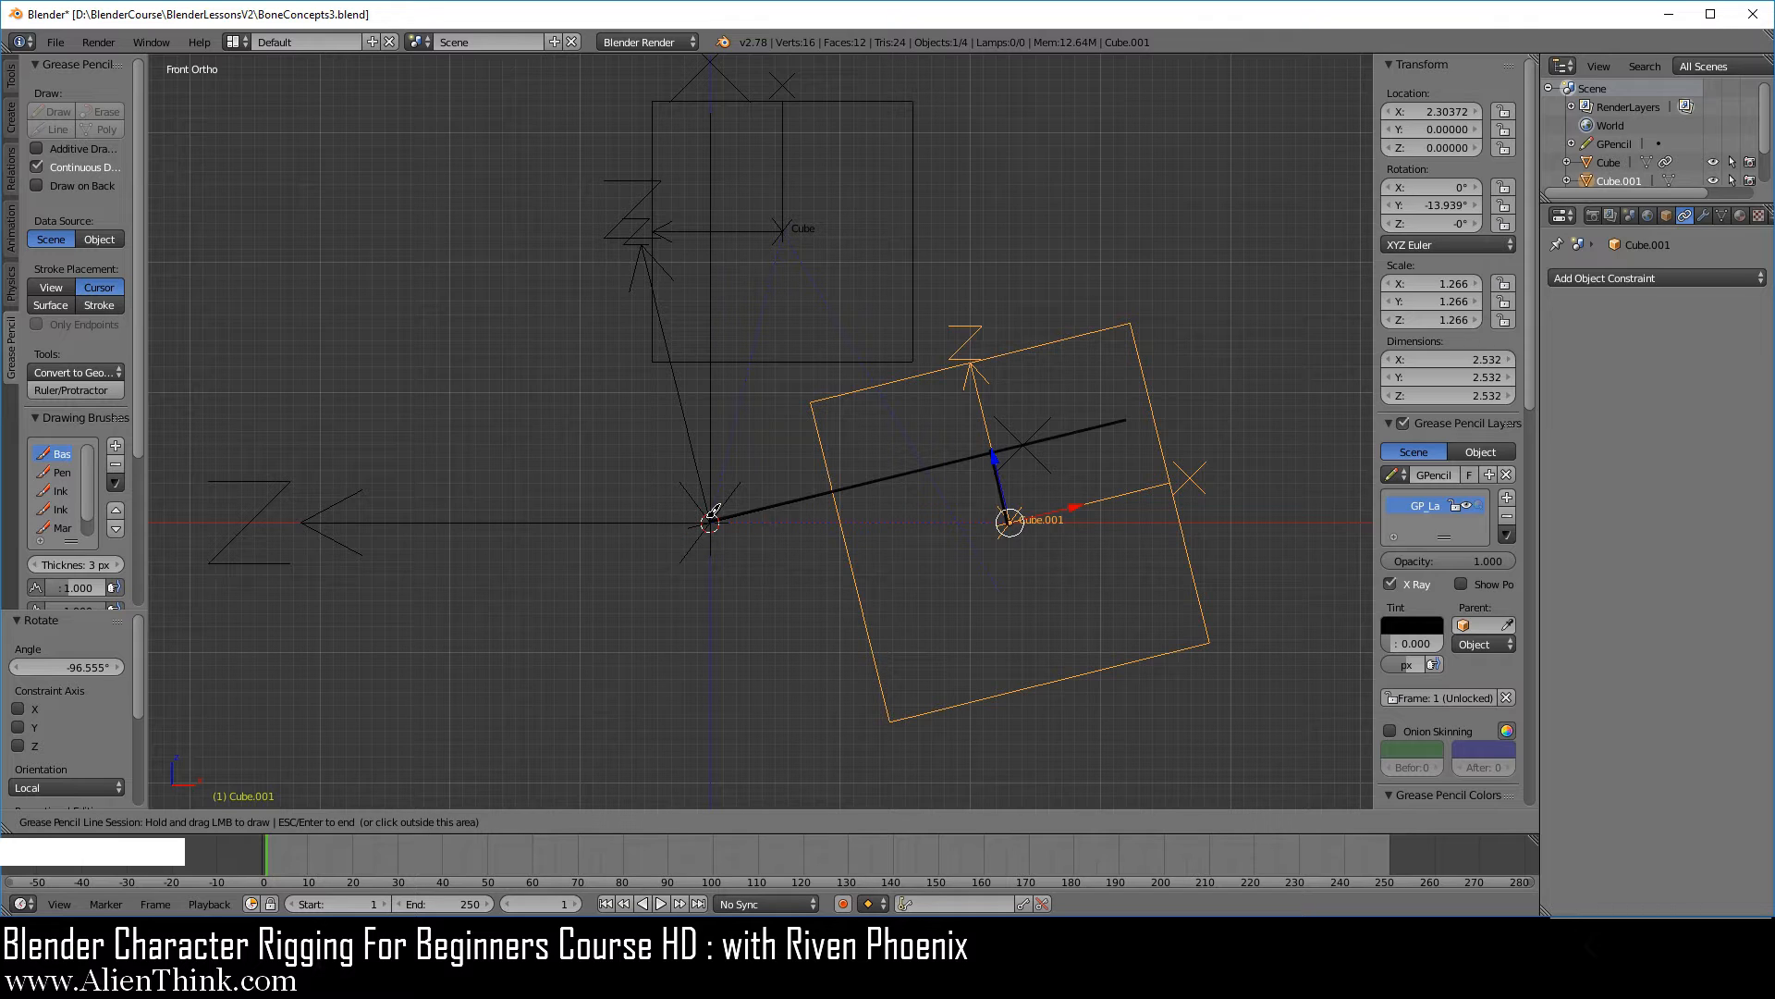
{"action": "mouse_move", "coordinate": [717, 514]}
{"action": "left_mouse_down"}
{"action": "mouse_move", "coordinate": [717, 202]}
{"action": "mouse_move", "coordinate": [733, 226]}
{"action": "mouse_move", "coordinate": [713, 228]}
{"action": "left_mouse_up"}
{"action": "key", "text": "Escape"}
Rotate the constrained cube to about -142° around Y, and try one further rotation and cancel it.
{"action": "right_click", "coordinate": [910, 282]}
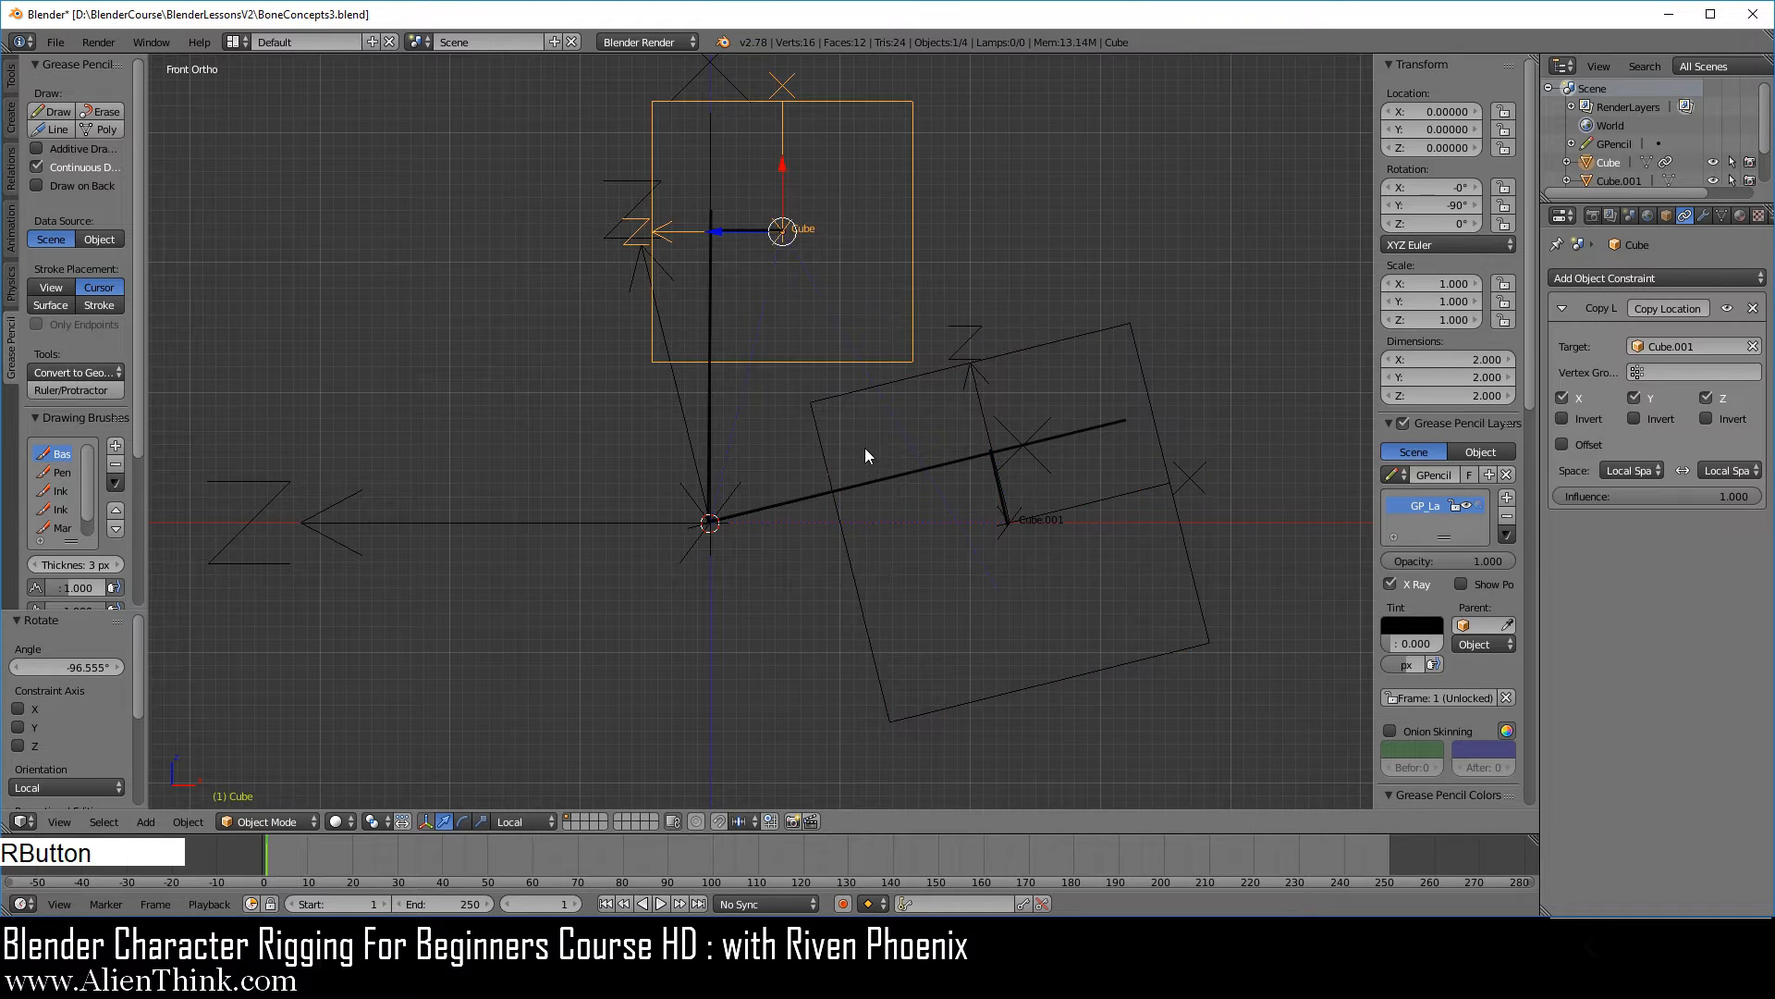
{"action": "middle_click_drag", "start_coordinate": [842, 501], "coordinate": [879, 544], "text": "shift"}
{"action": "key", "text": "r"}
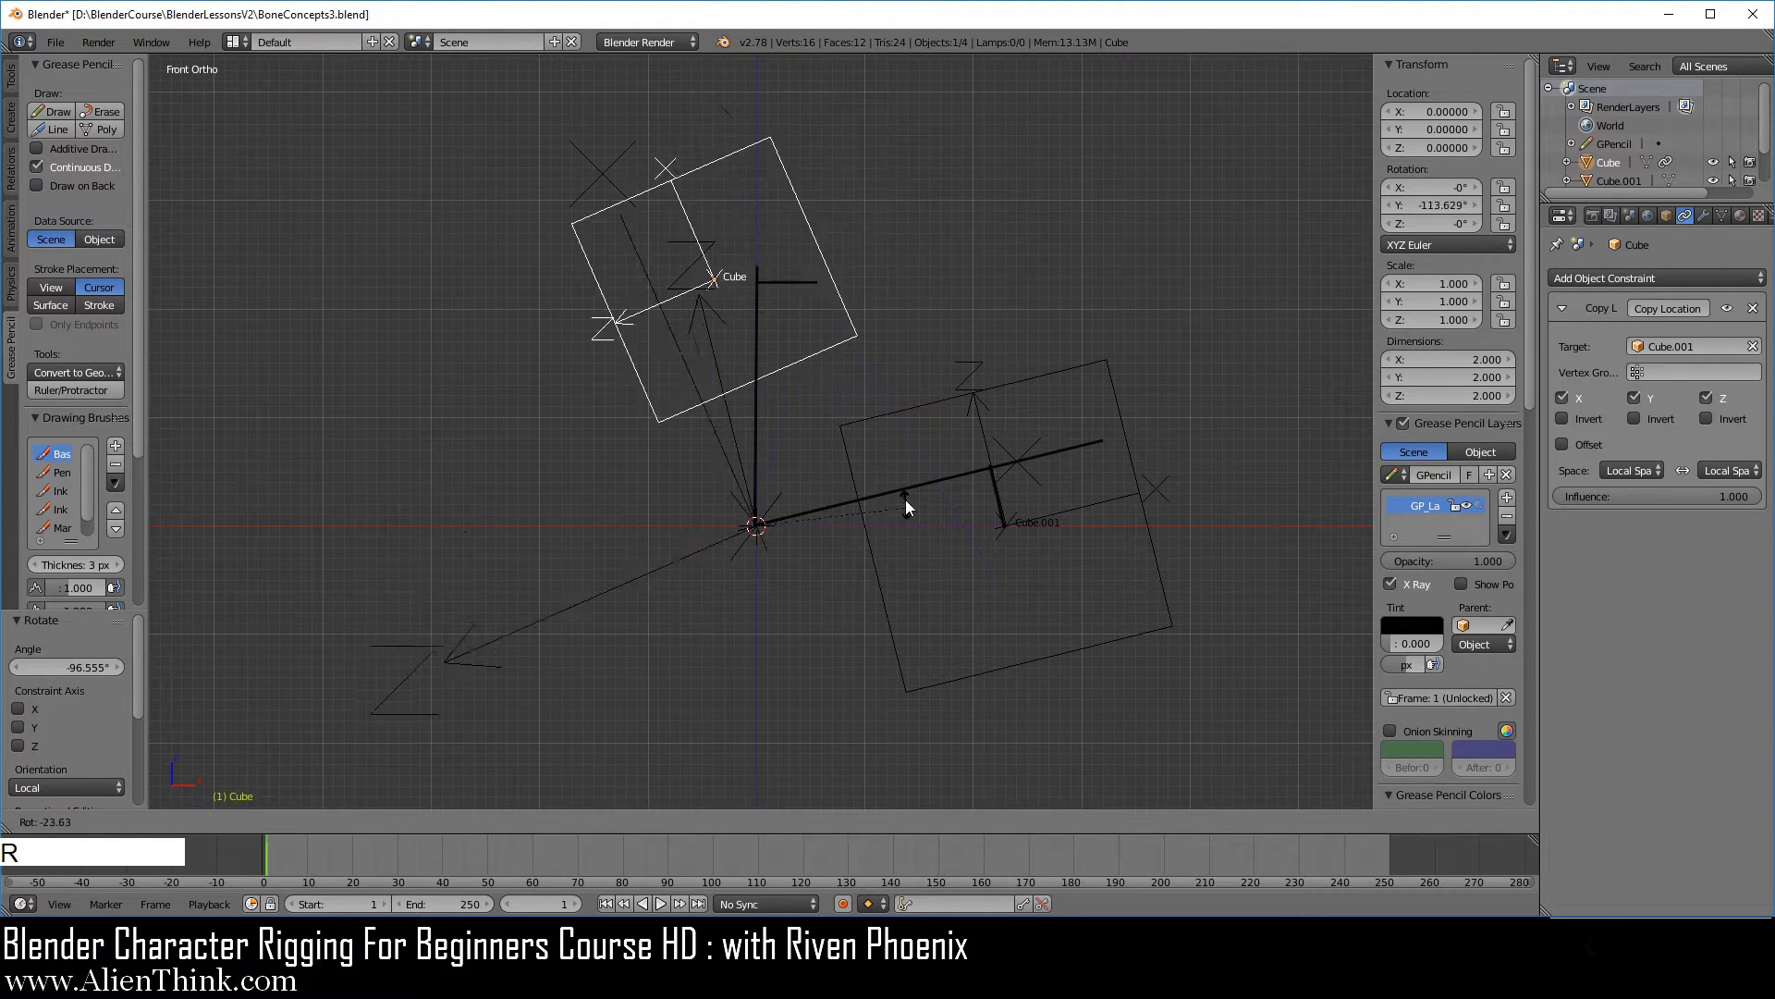
{"action": "left_click", "coordinate": [879, 436]}
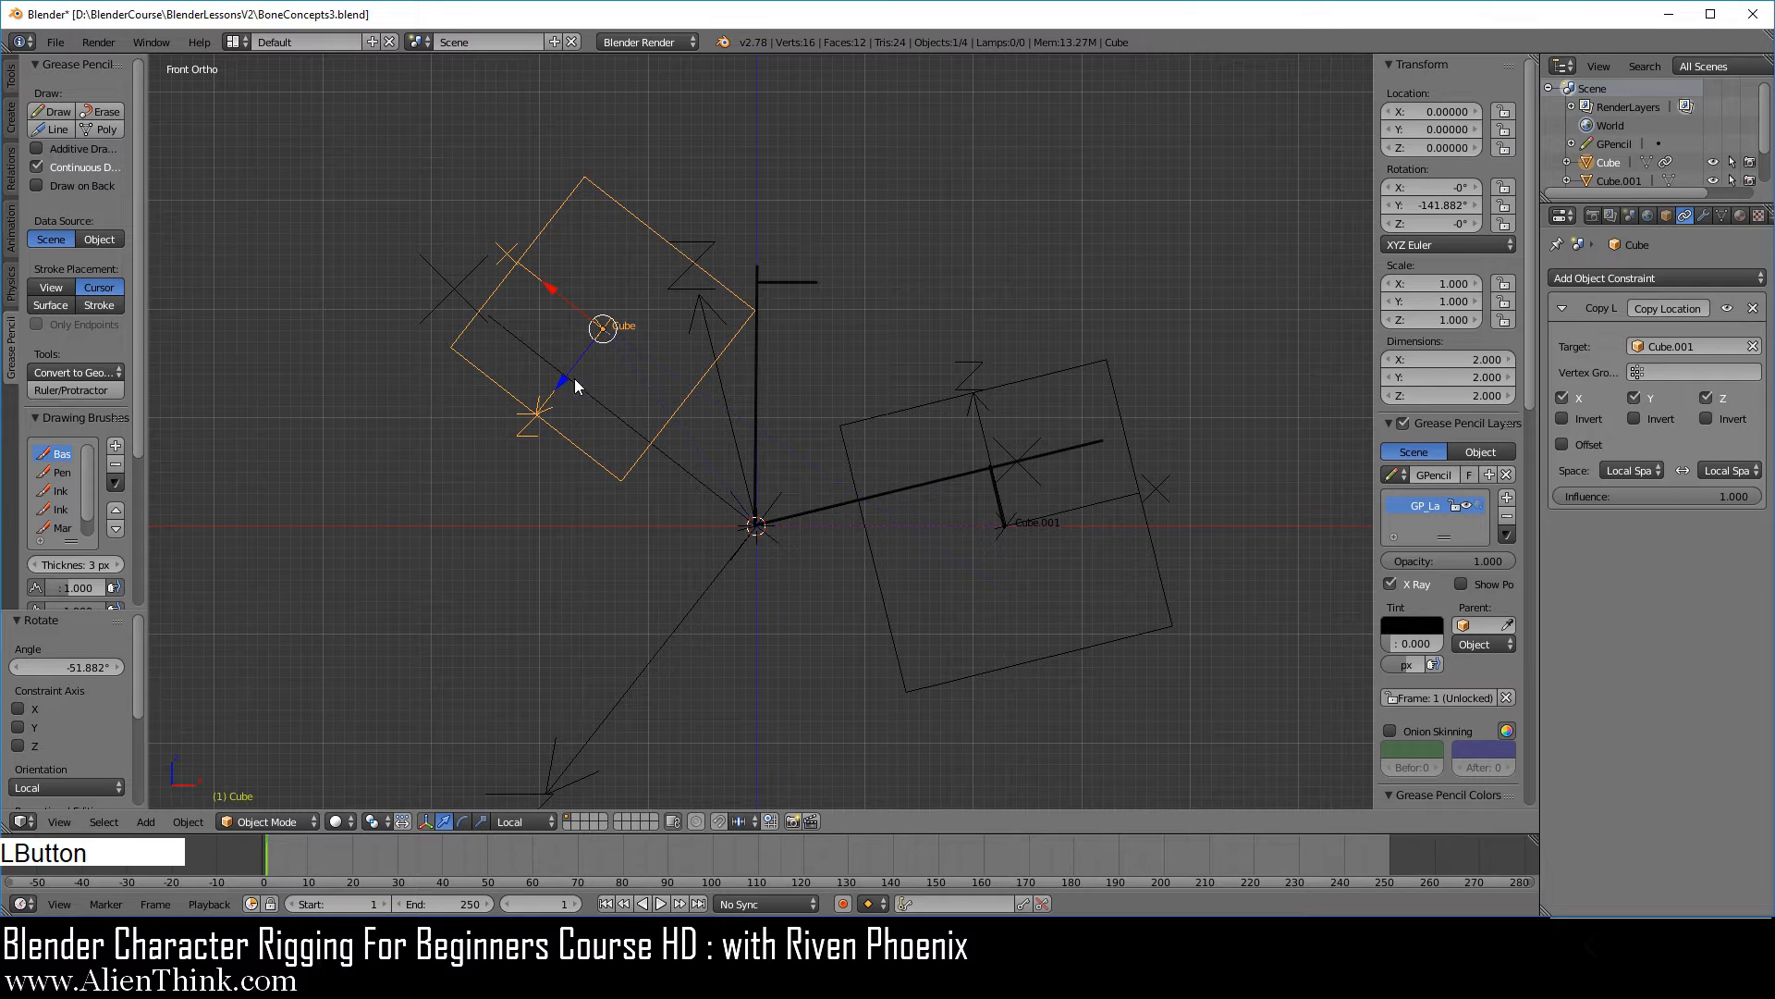
{"action": "key", "text": "r"}
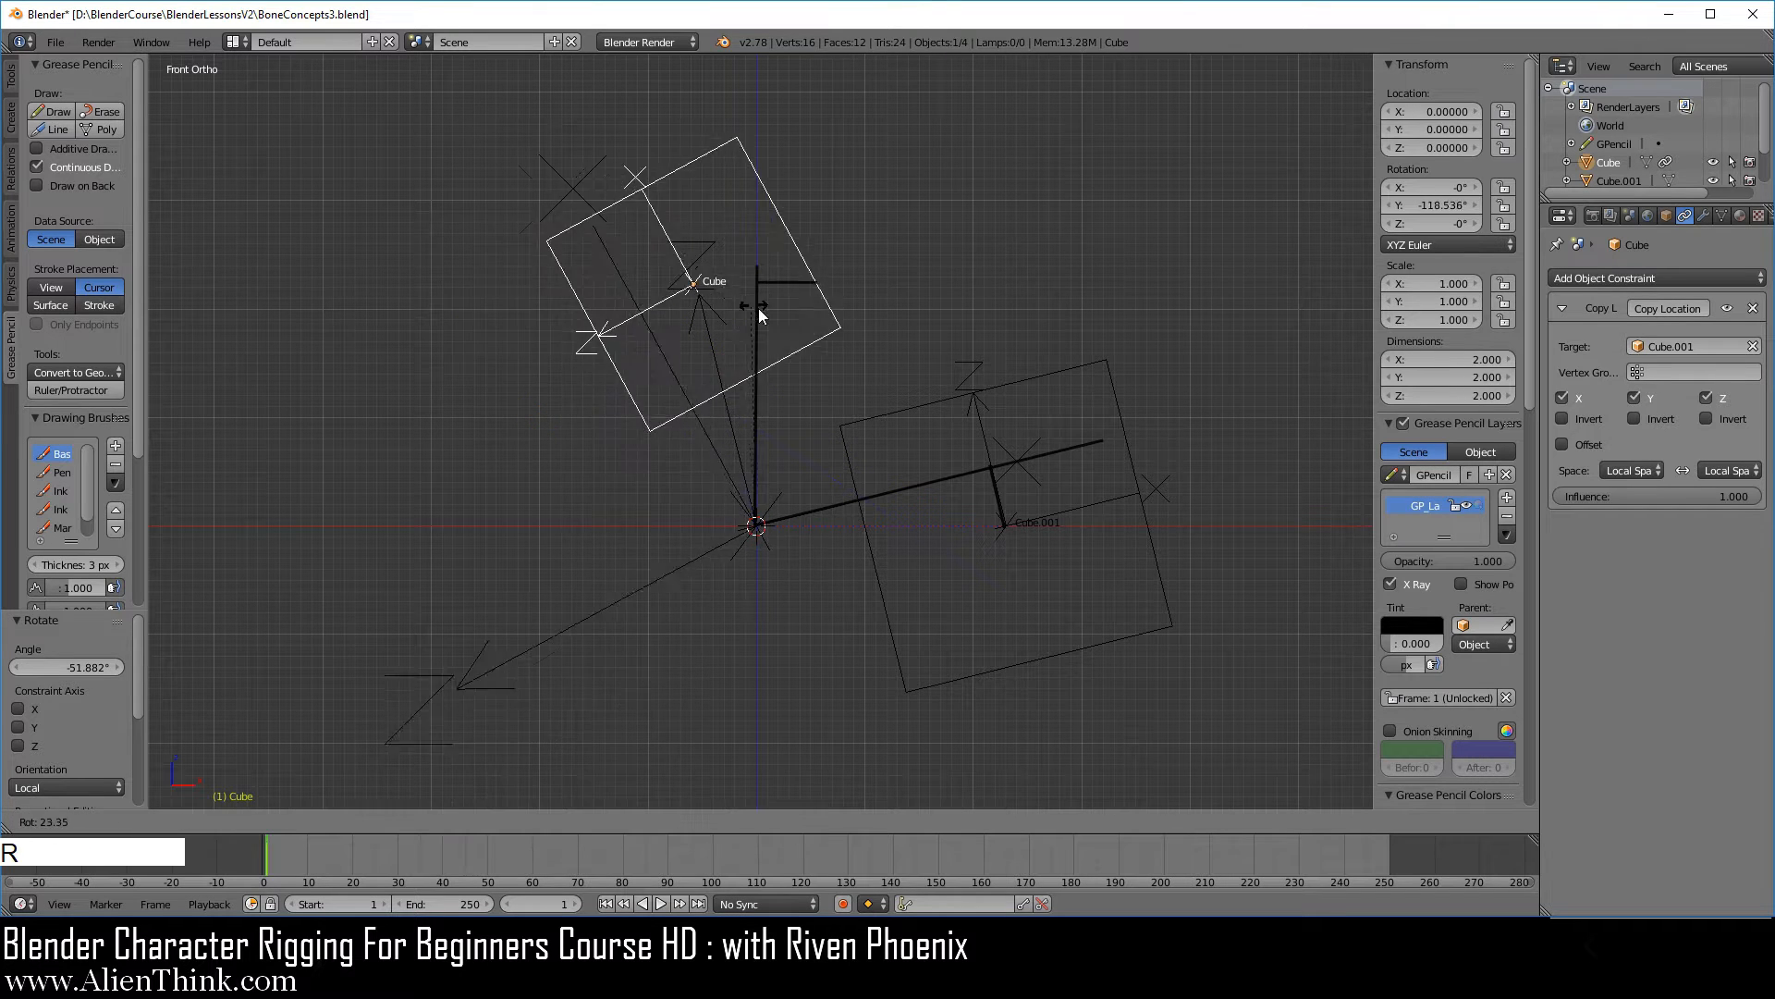
{"action": "right_click", "coordinate": [680, 286]}
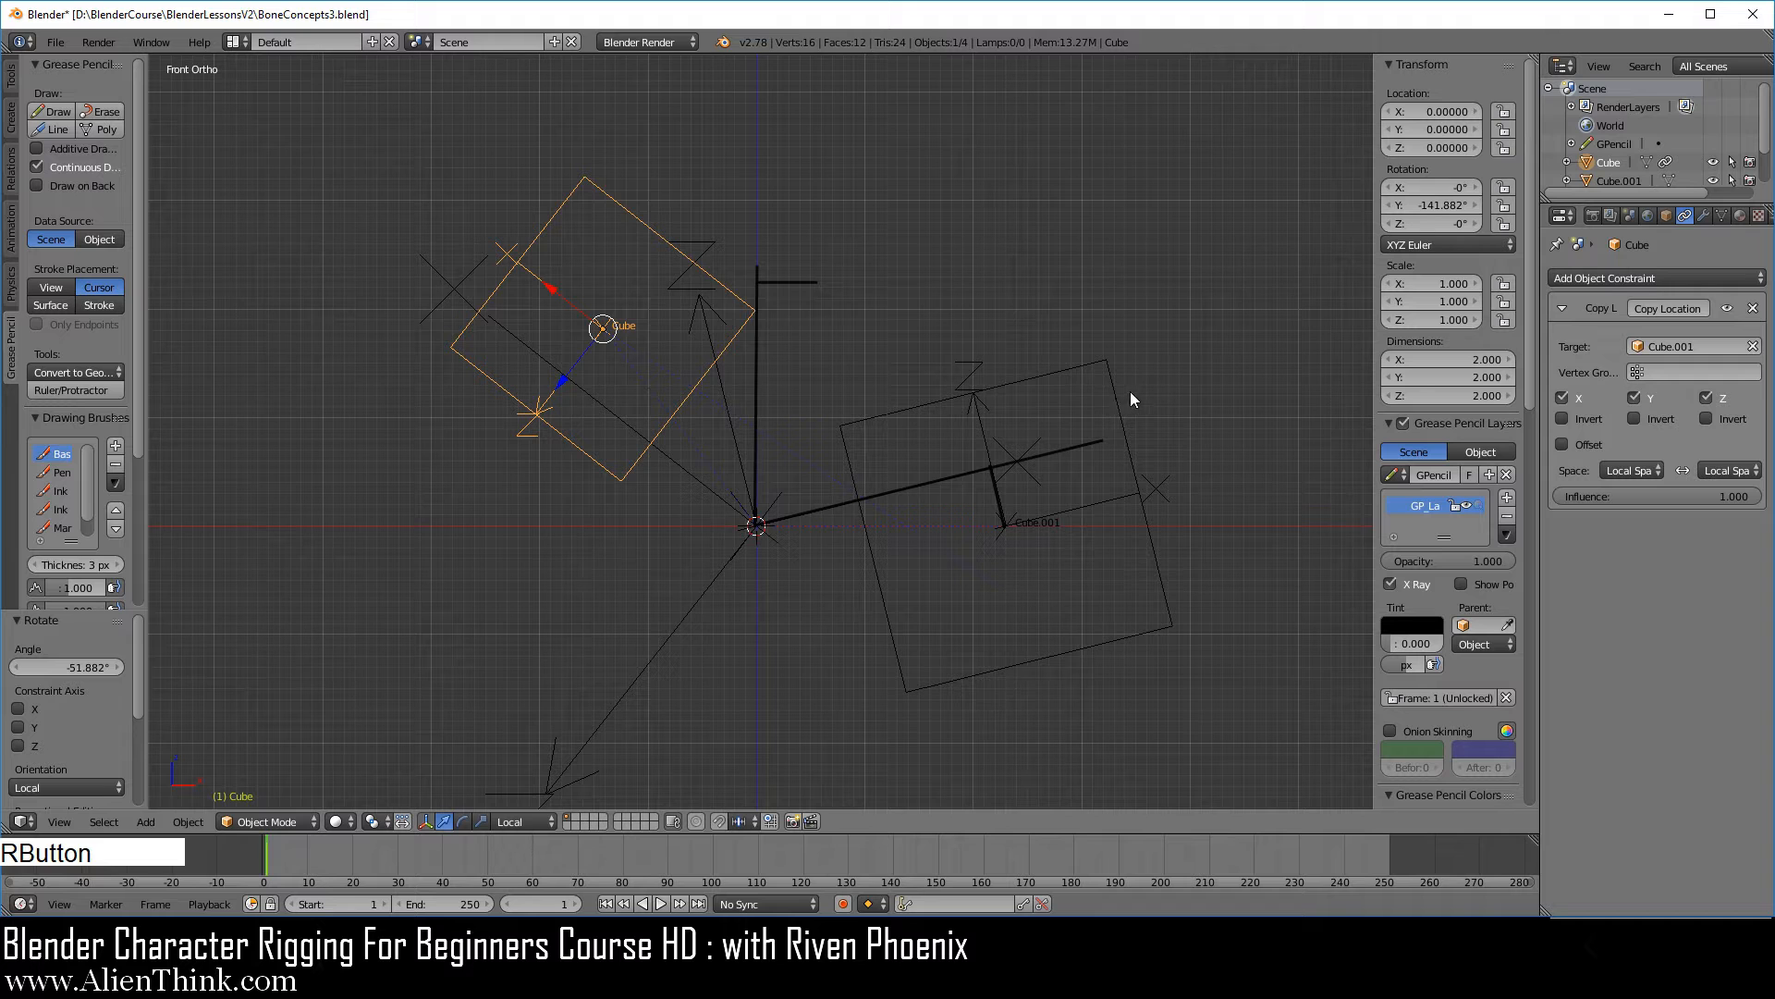
Unlink the Grease Pencil drawing, and try rotating the larger cube and cancel the rotation.
{"action": "left_click", "coordinate": [1507, 475]}
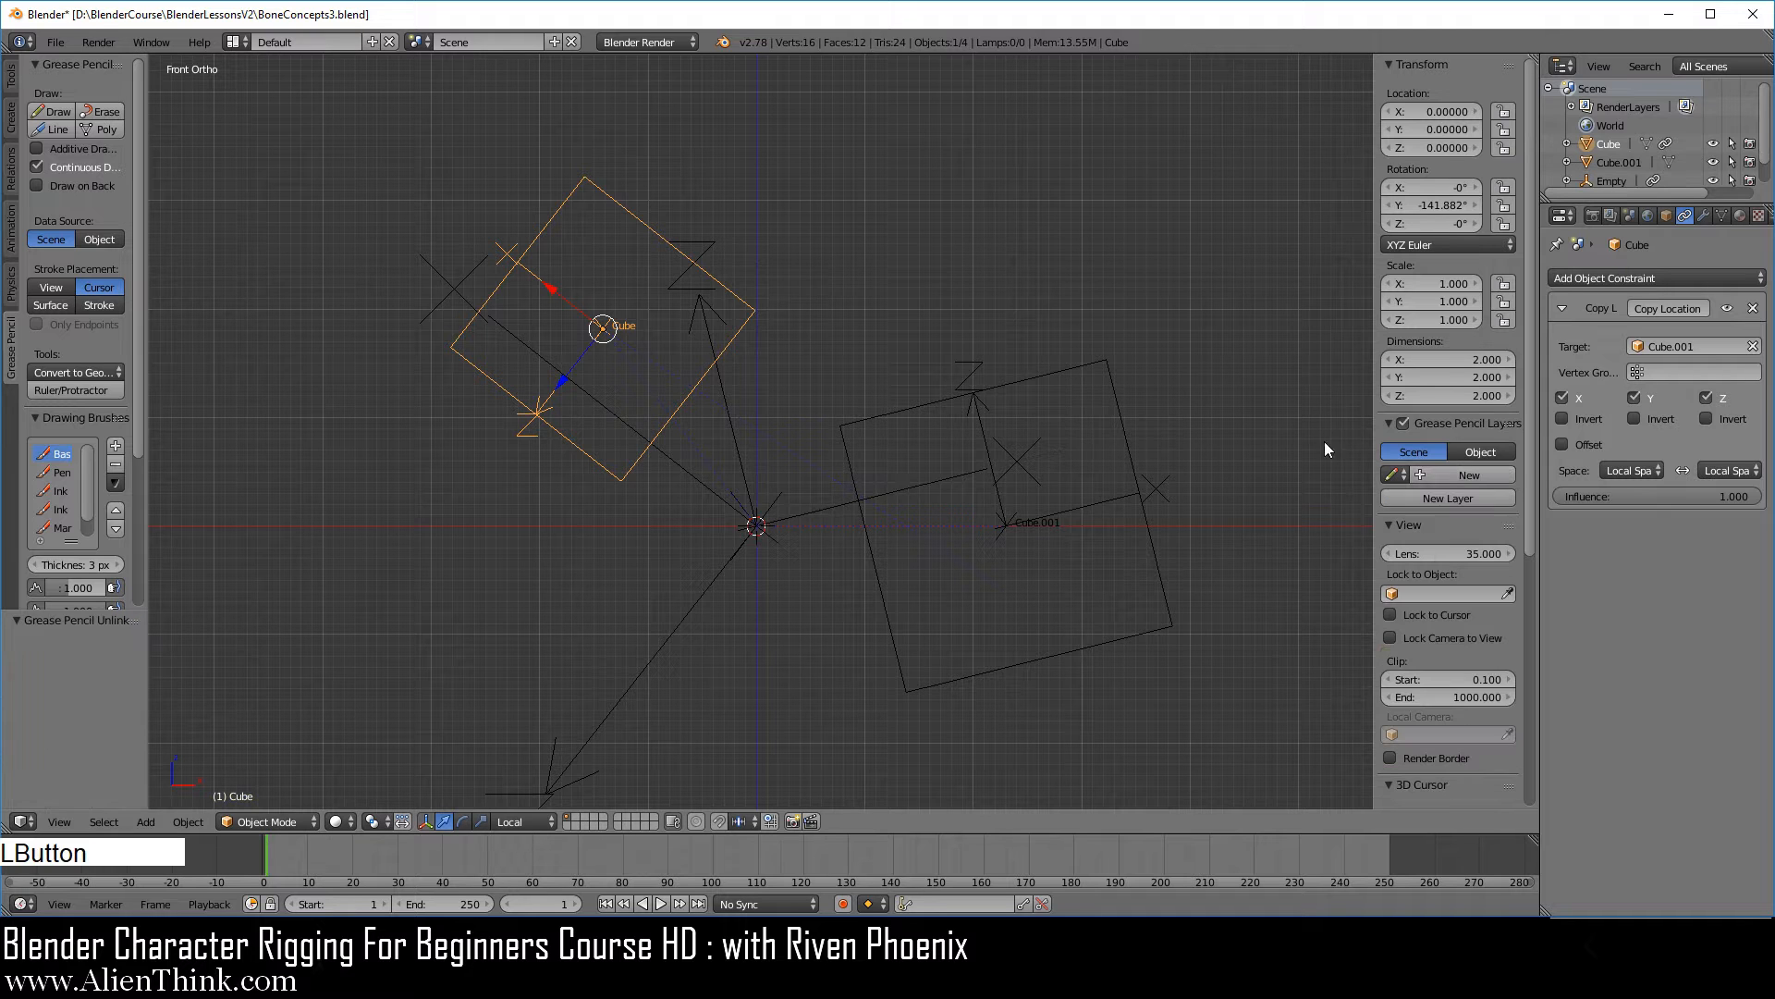
{"action": "right_click", "coordinate": [1135, 435]}
{"action": "key", "text": "r"}
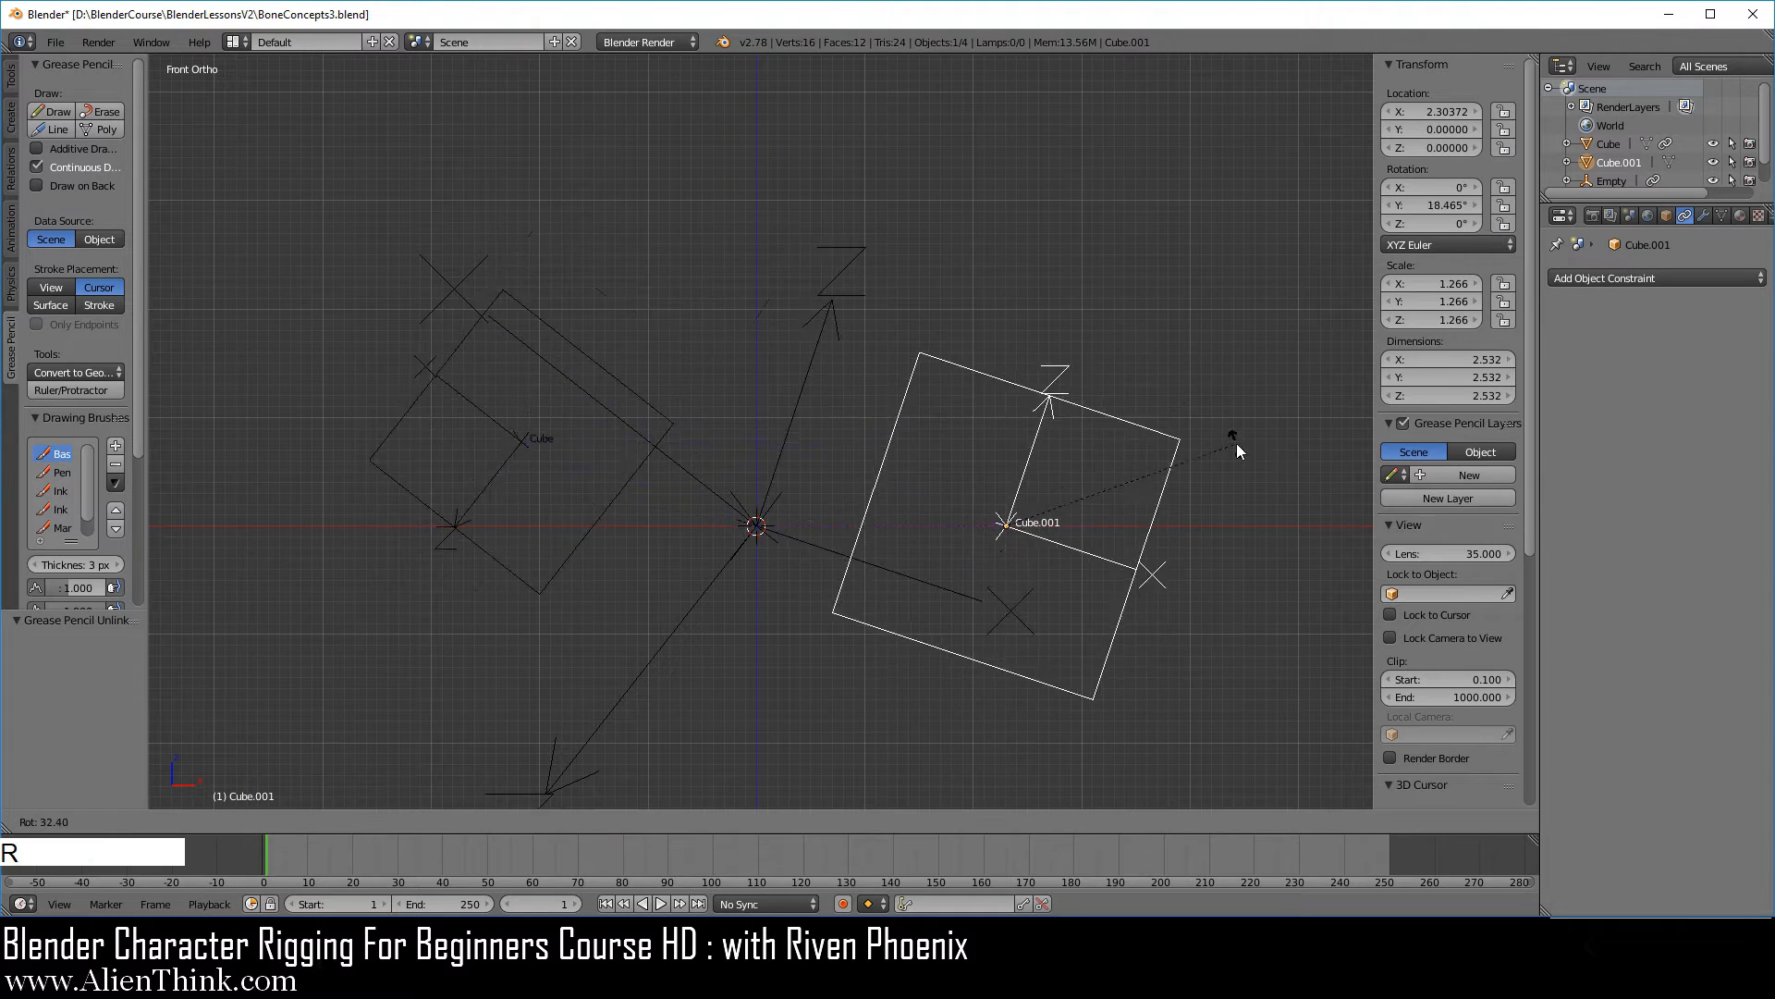
{"action": "right_click", "coordinate": [1202, 368]}
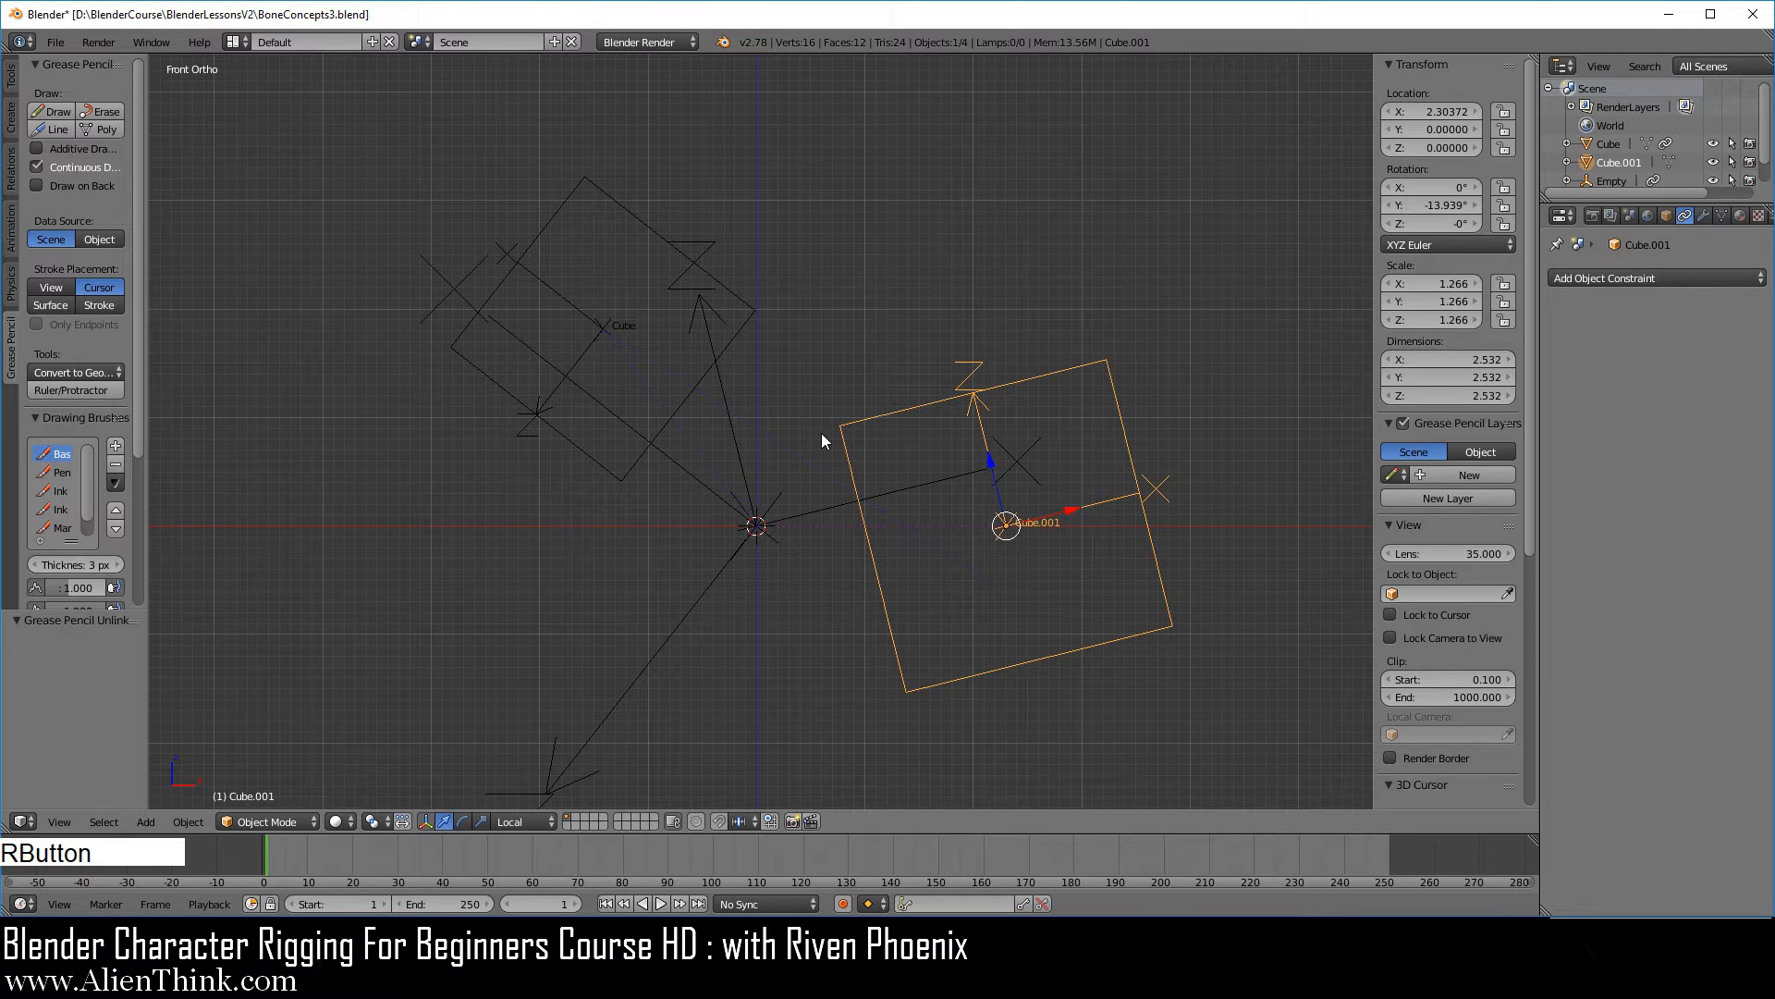
Save the scene as BoneConcepts4.blend in the BlenderLessonsV2 folder.
{"action": "middle_click_drag", "start_coordinate": [813, 467], "coordinate": [801, 412], "text": "shift"}
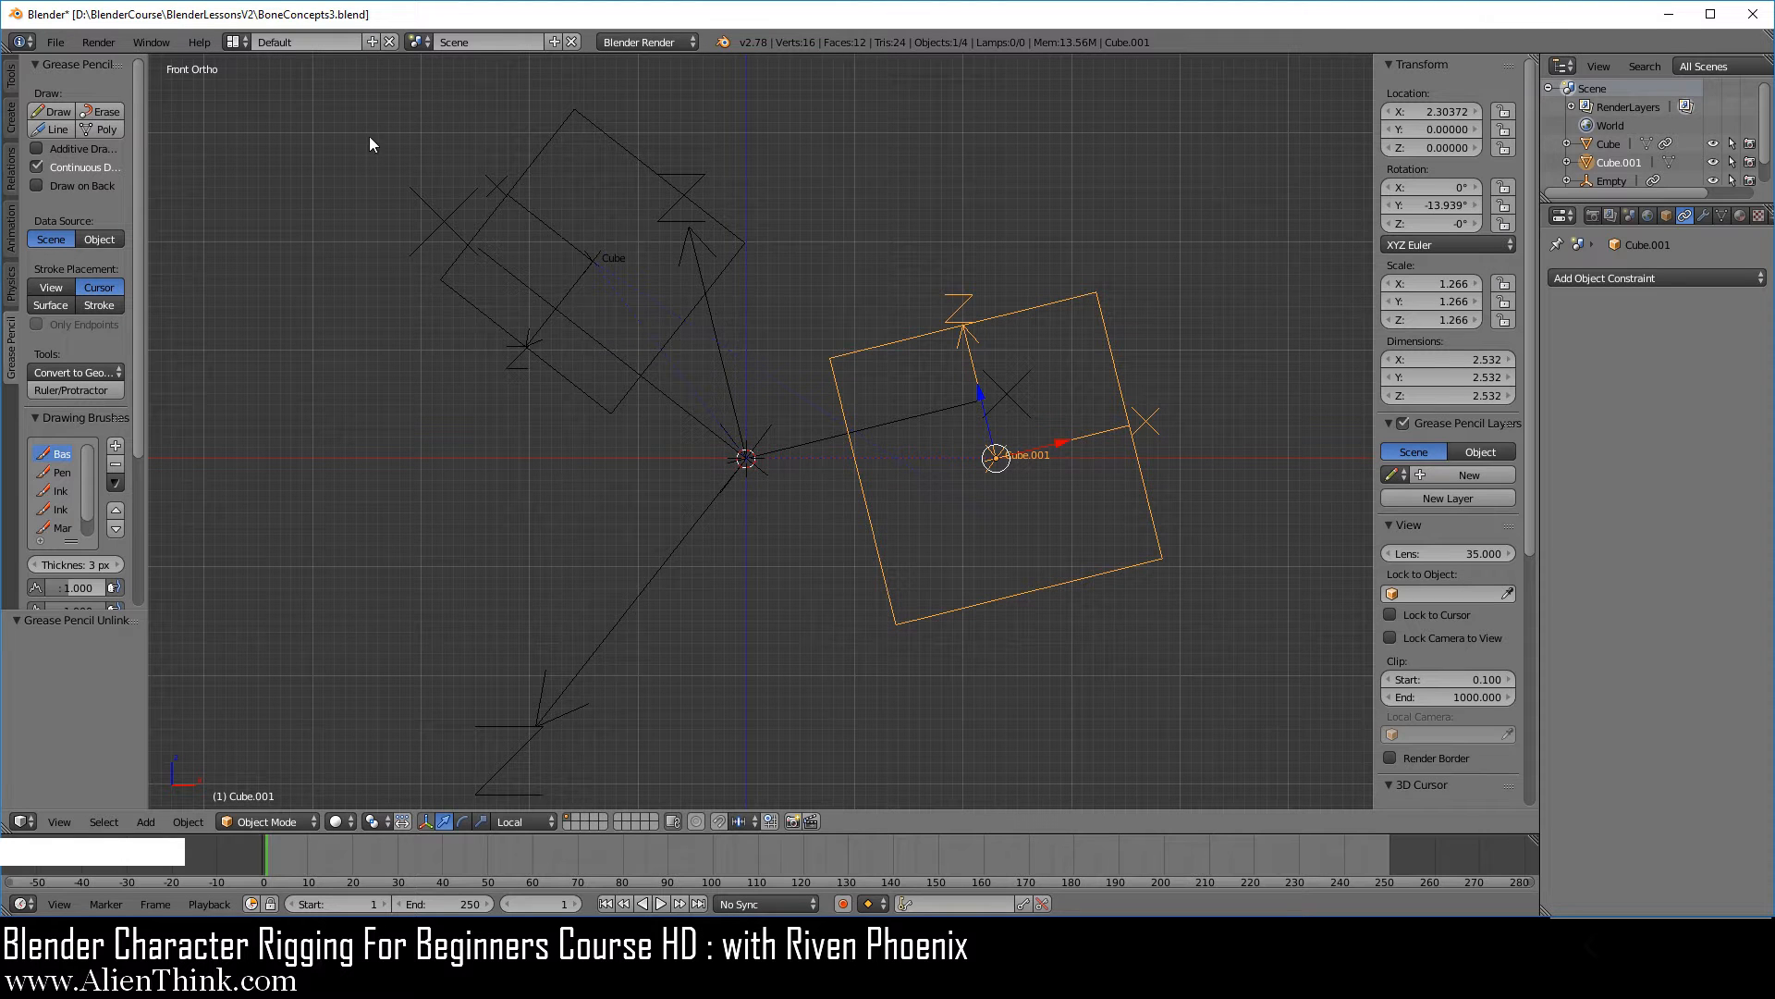
{"action": "left_click", "coordinate": [56, 42]}
{"action": "left_click", "coordinate": [130, 196]}
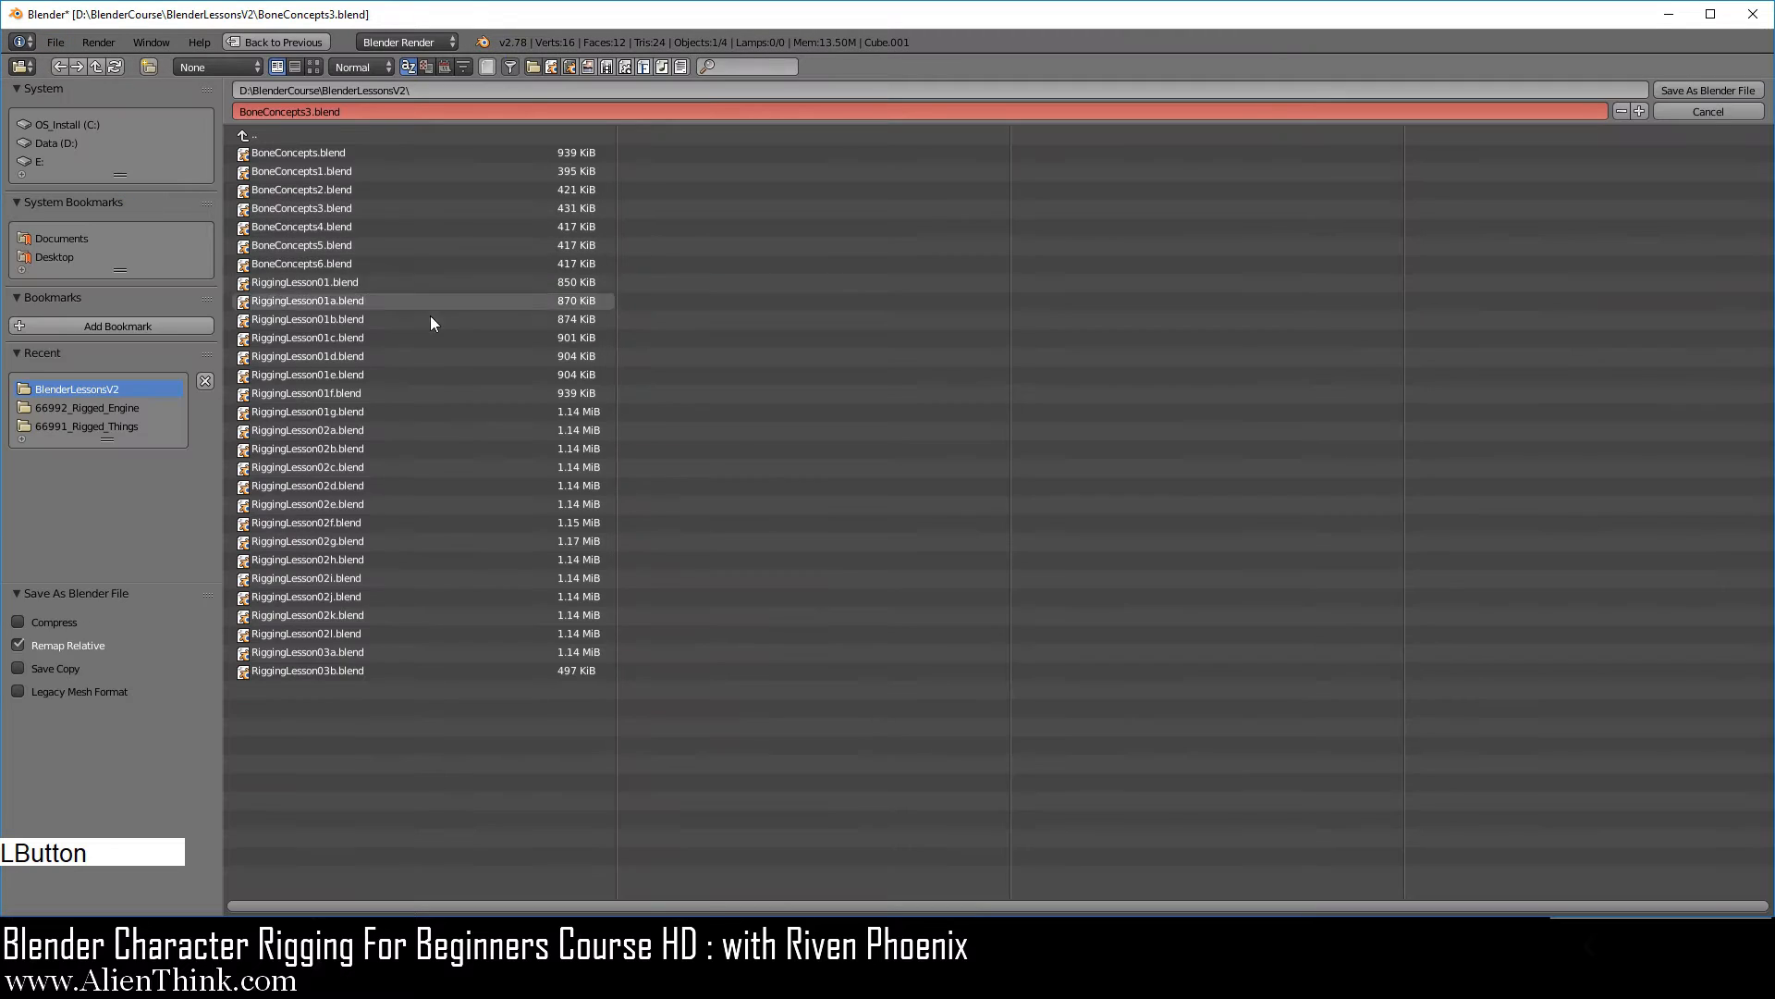
{"action": "left_click", "coordinate": [344, 224]}
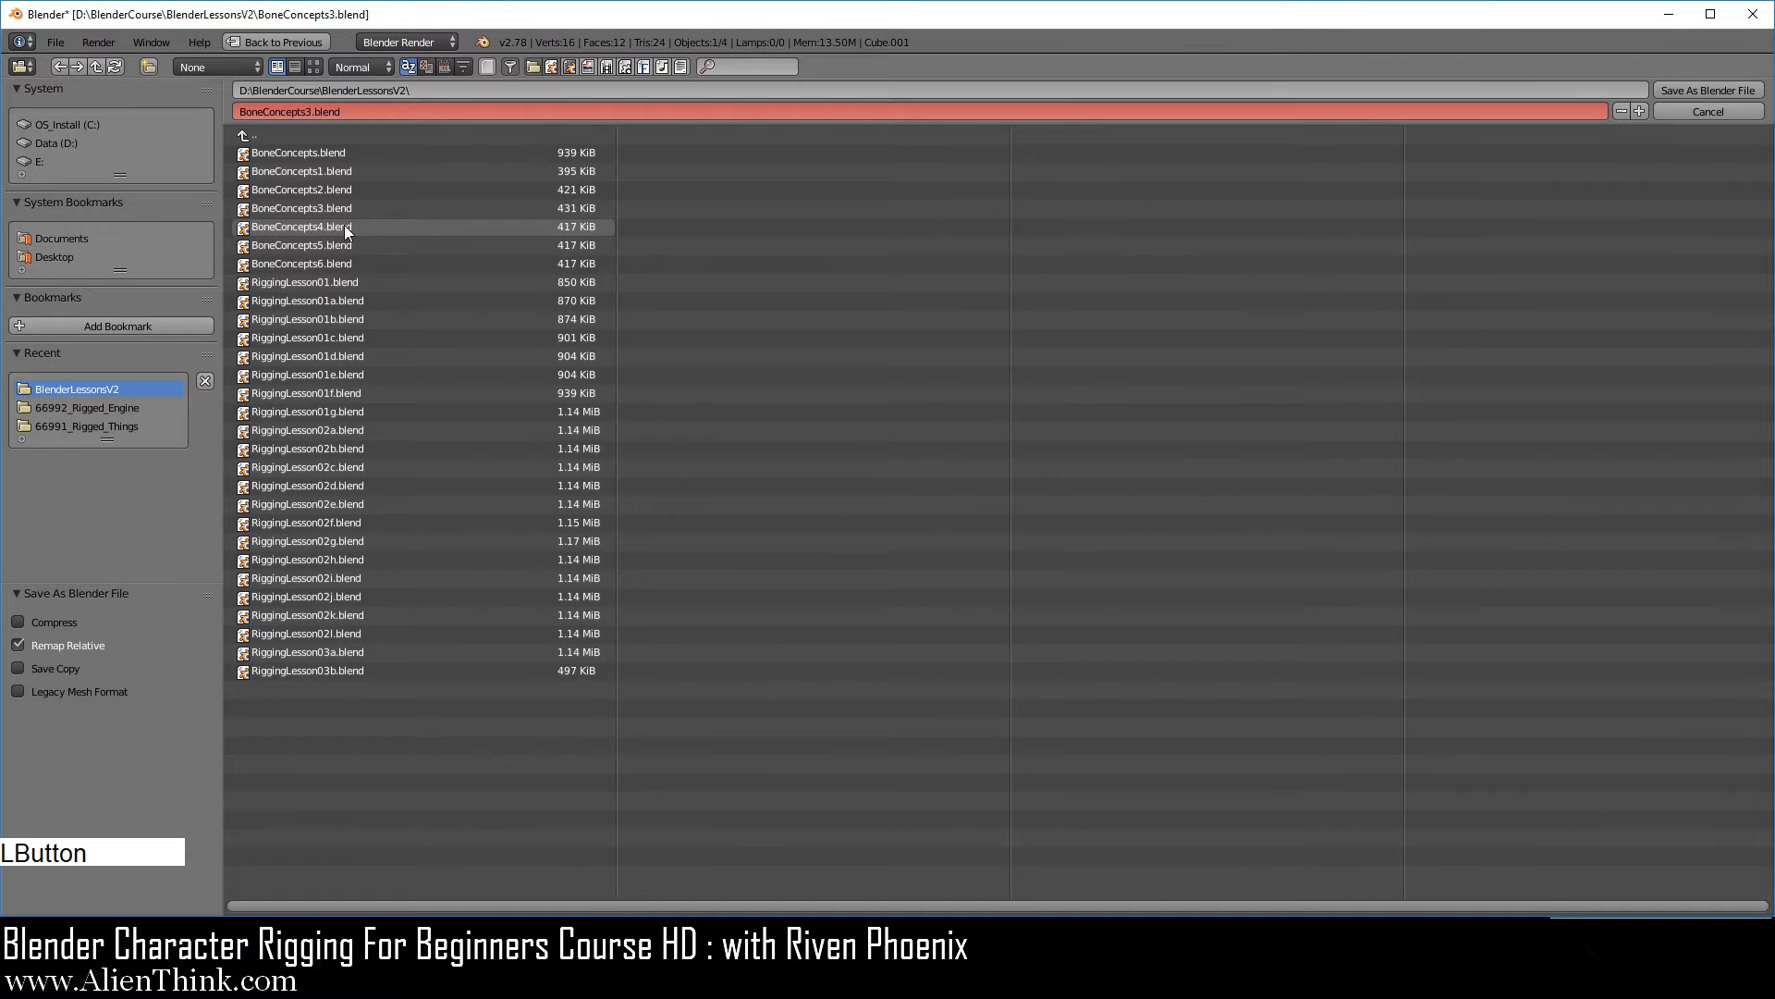
{"action": "left_click", "coordinate": [1694, 90]}
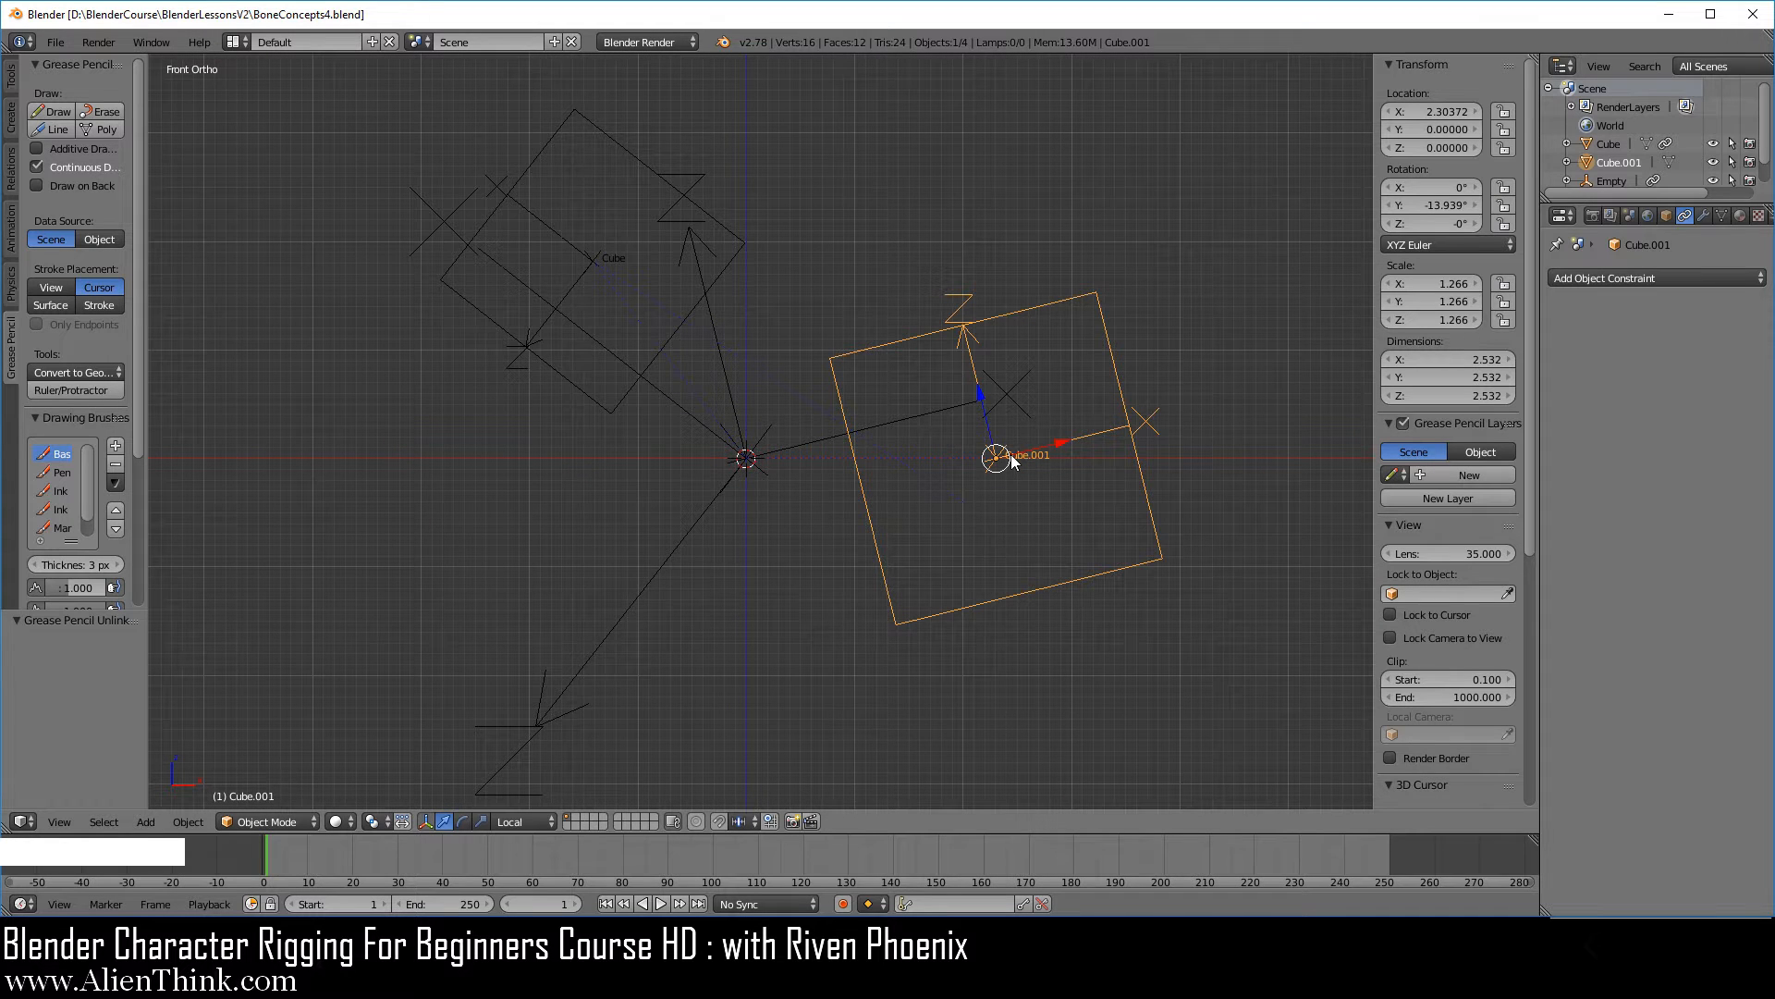
Move the larger cube to about X 1.91, Z -0.74 and examine its offset along the first empty's axes.
{"action": "key", "text": "g"}
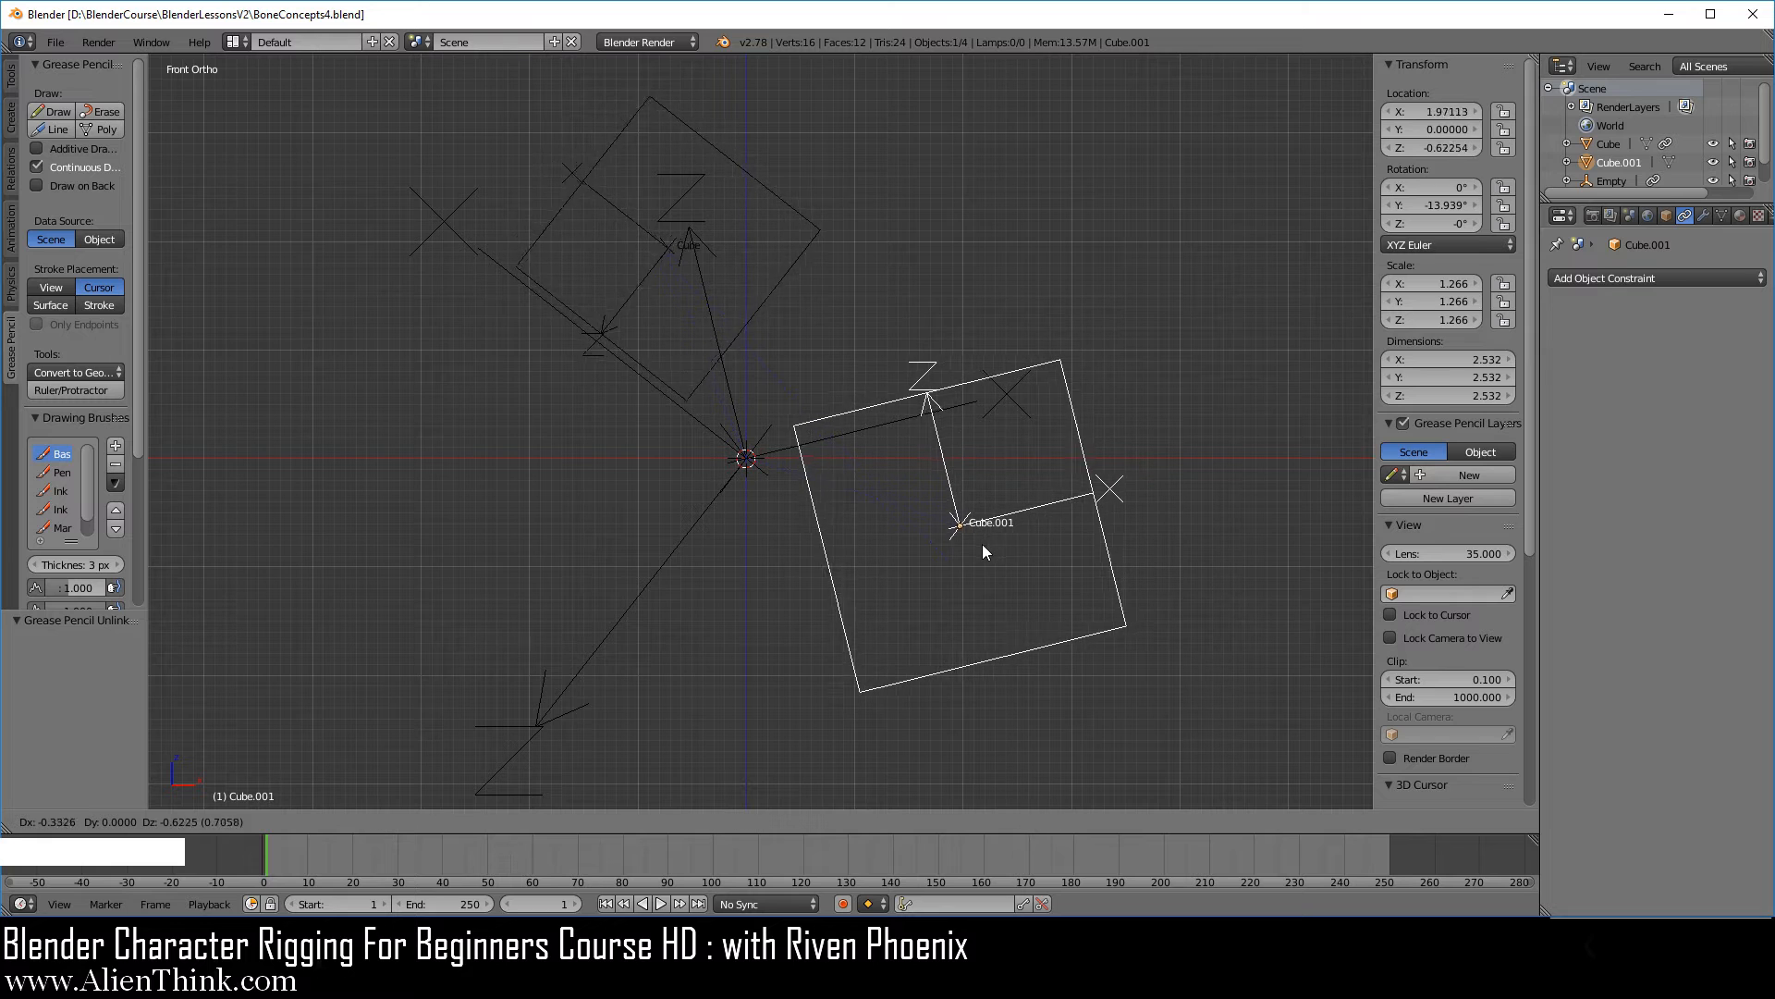
{"action": "left_click", "coordinate": [979, 563]}
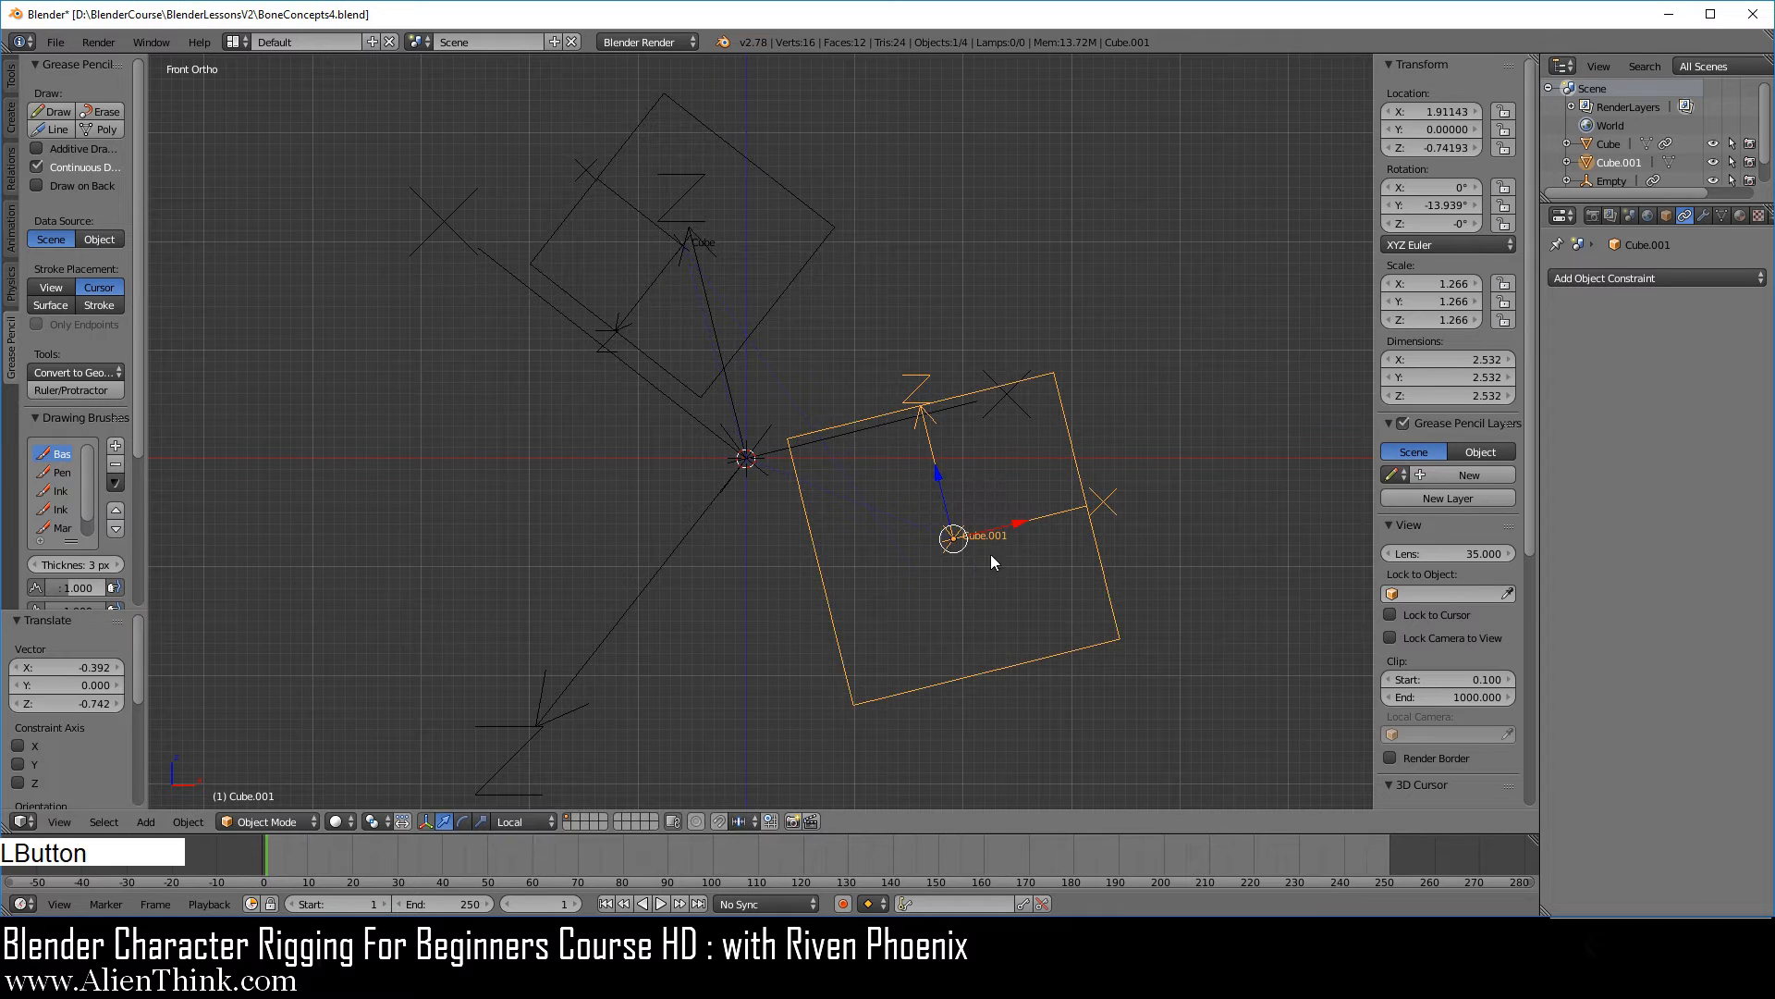
{"action": "middle_click_drag", "start_coordinate": [989, 601], "coordinate": [825, 557], "text": "shift"}
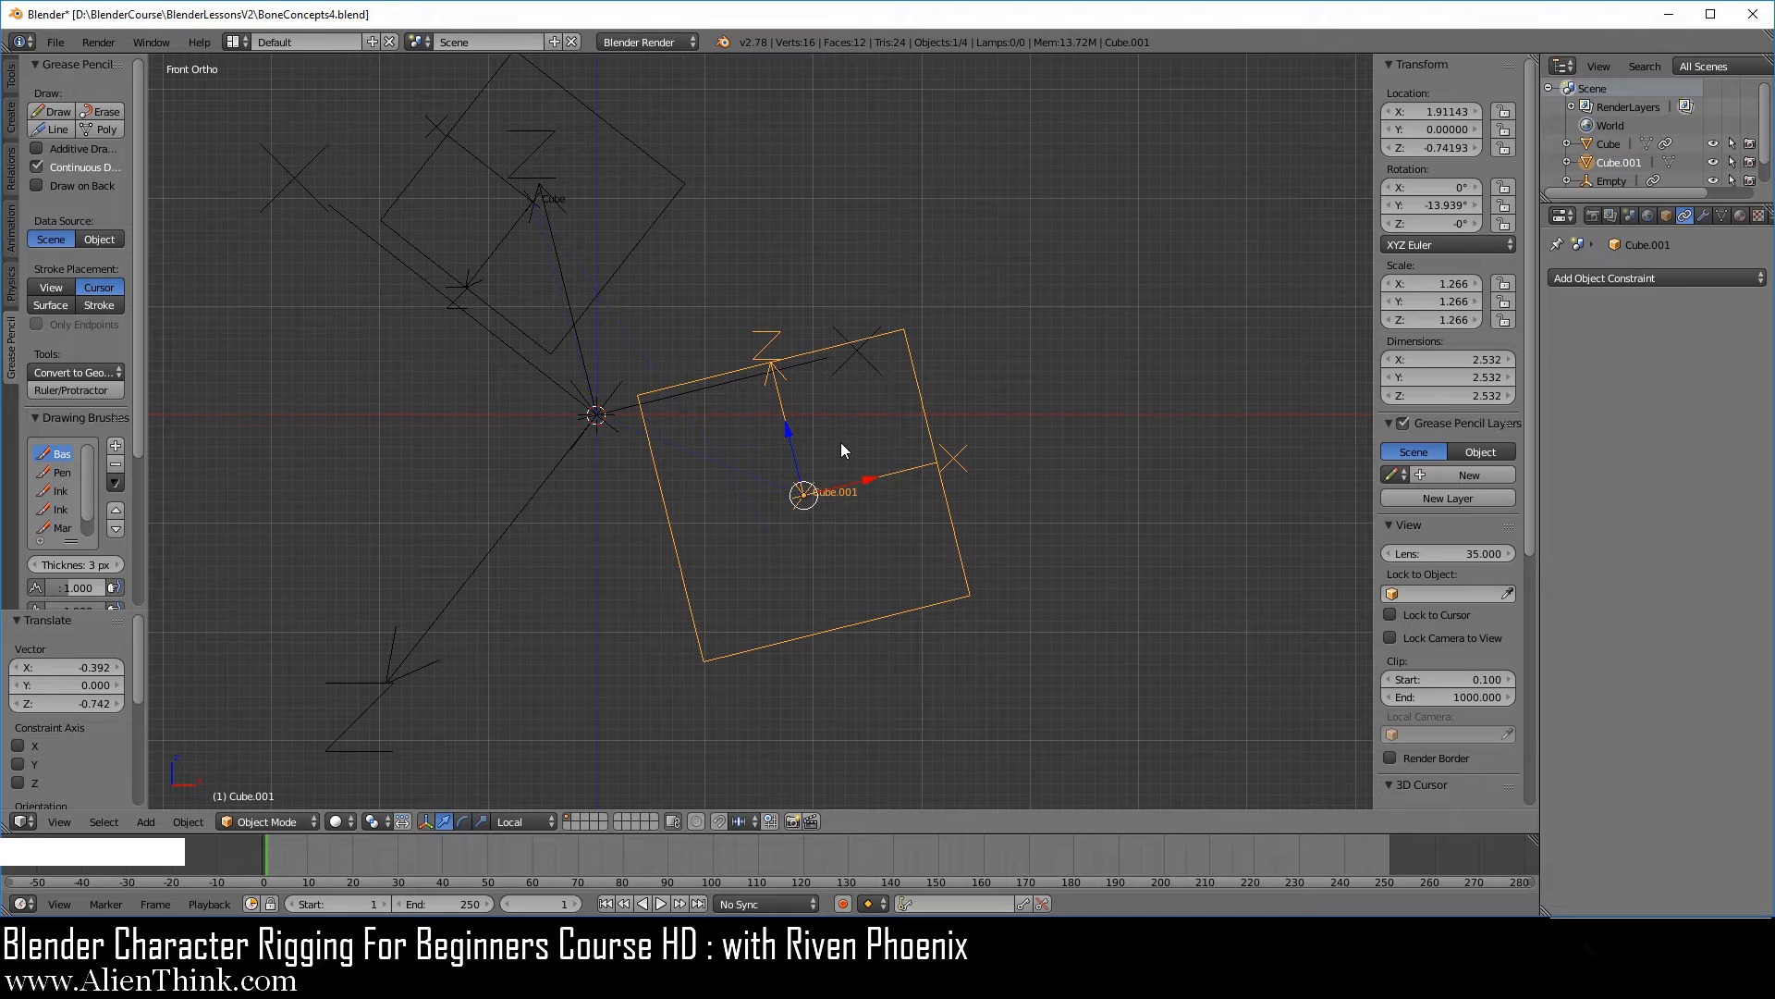
{"action": "scroll", "coordinate": [844, 551], "scroll_direction": "up", "scroll_amount": 1}
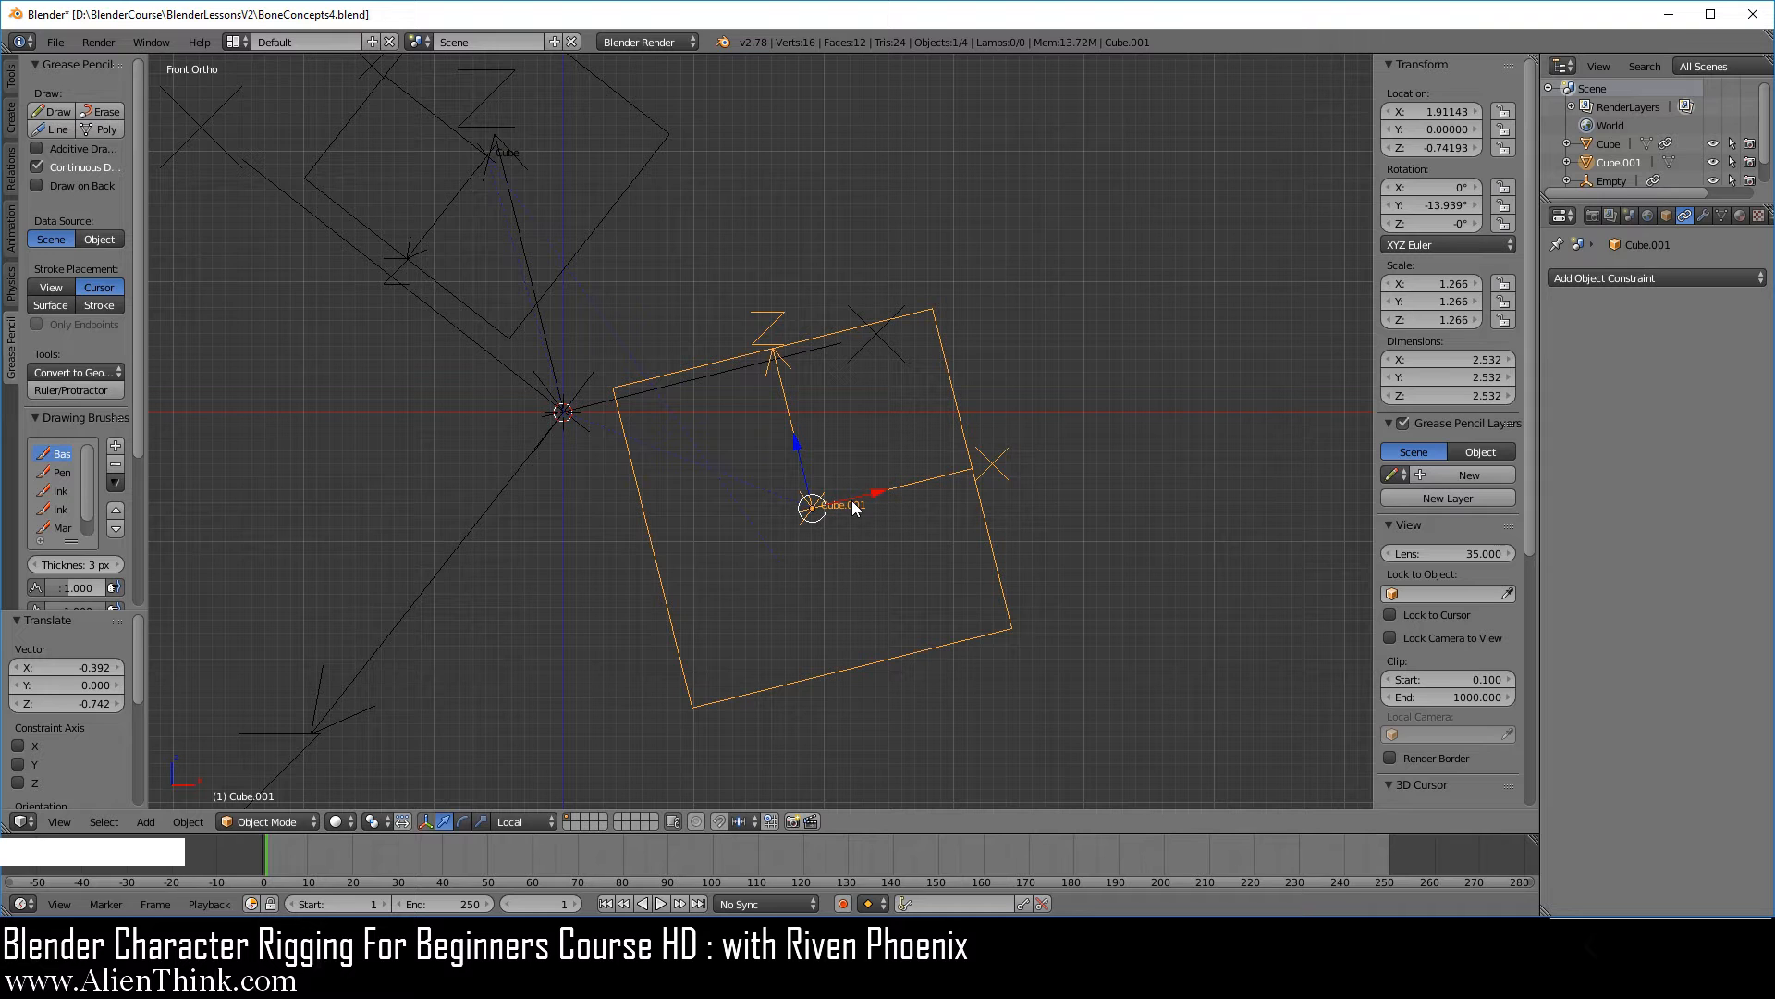
{"action": "middle_click_drag", "start_coordinate": [829, 586], "coordinate": [928, 559], "text": "shift"}
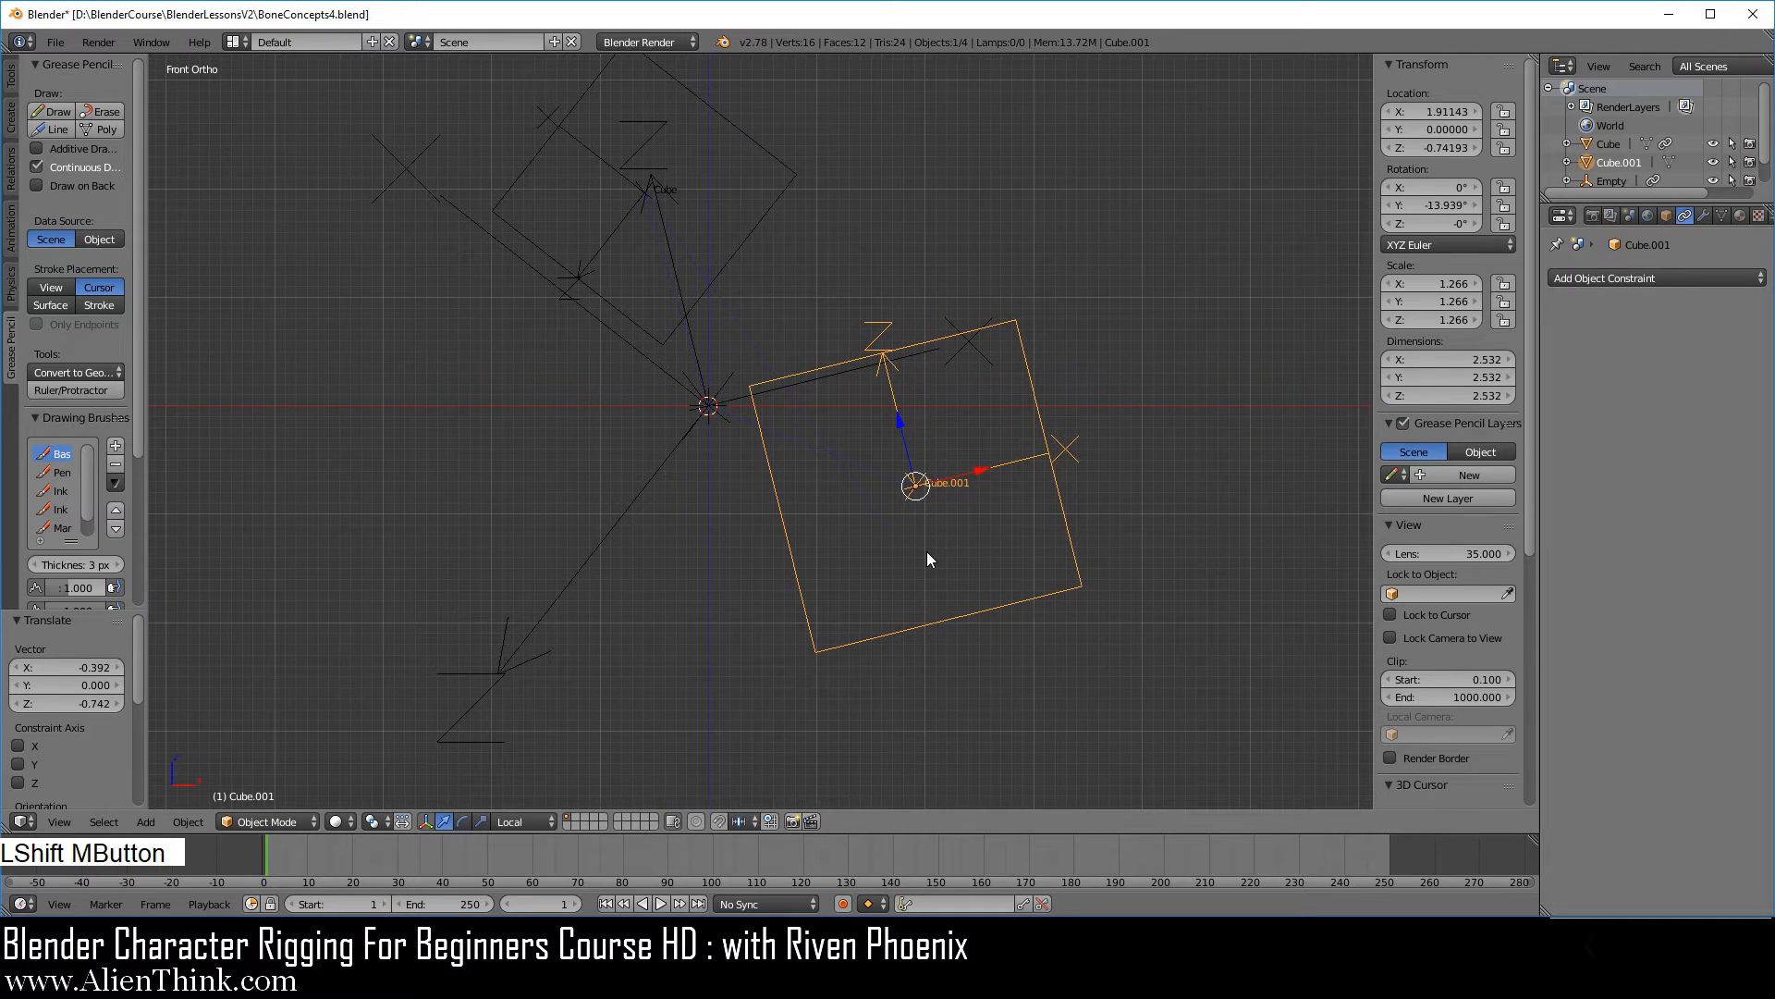
Rotate the larger cube to about 42° around Y and snap the 3D cursor to its centre.
{"action": "key", "text": "r"}
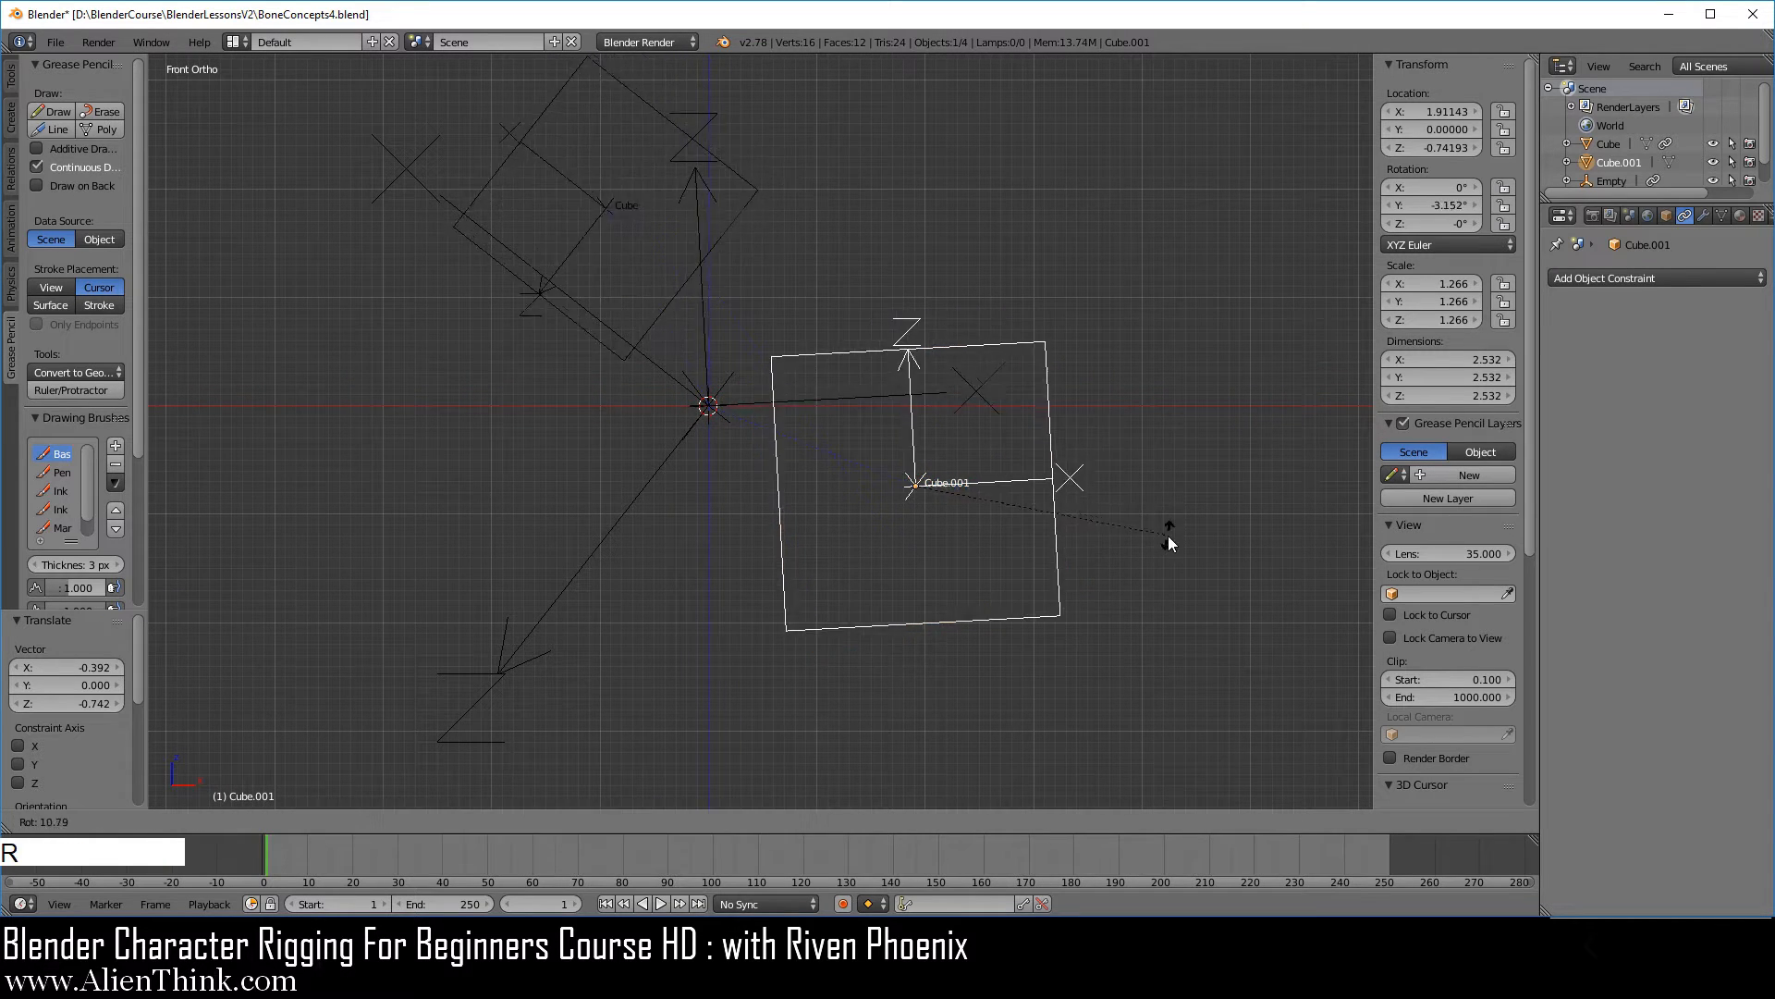
{"action": "left_click", "coordinate": [1057, 709]}
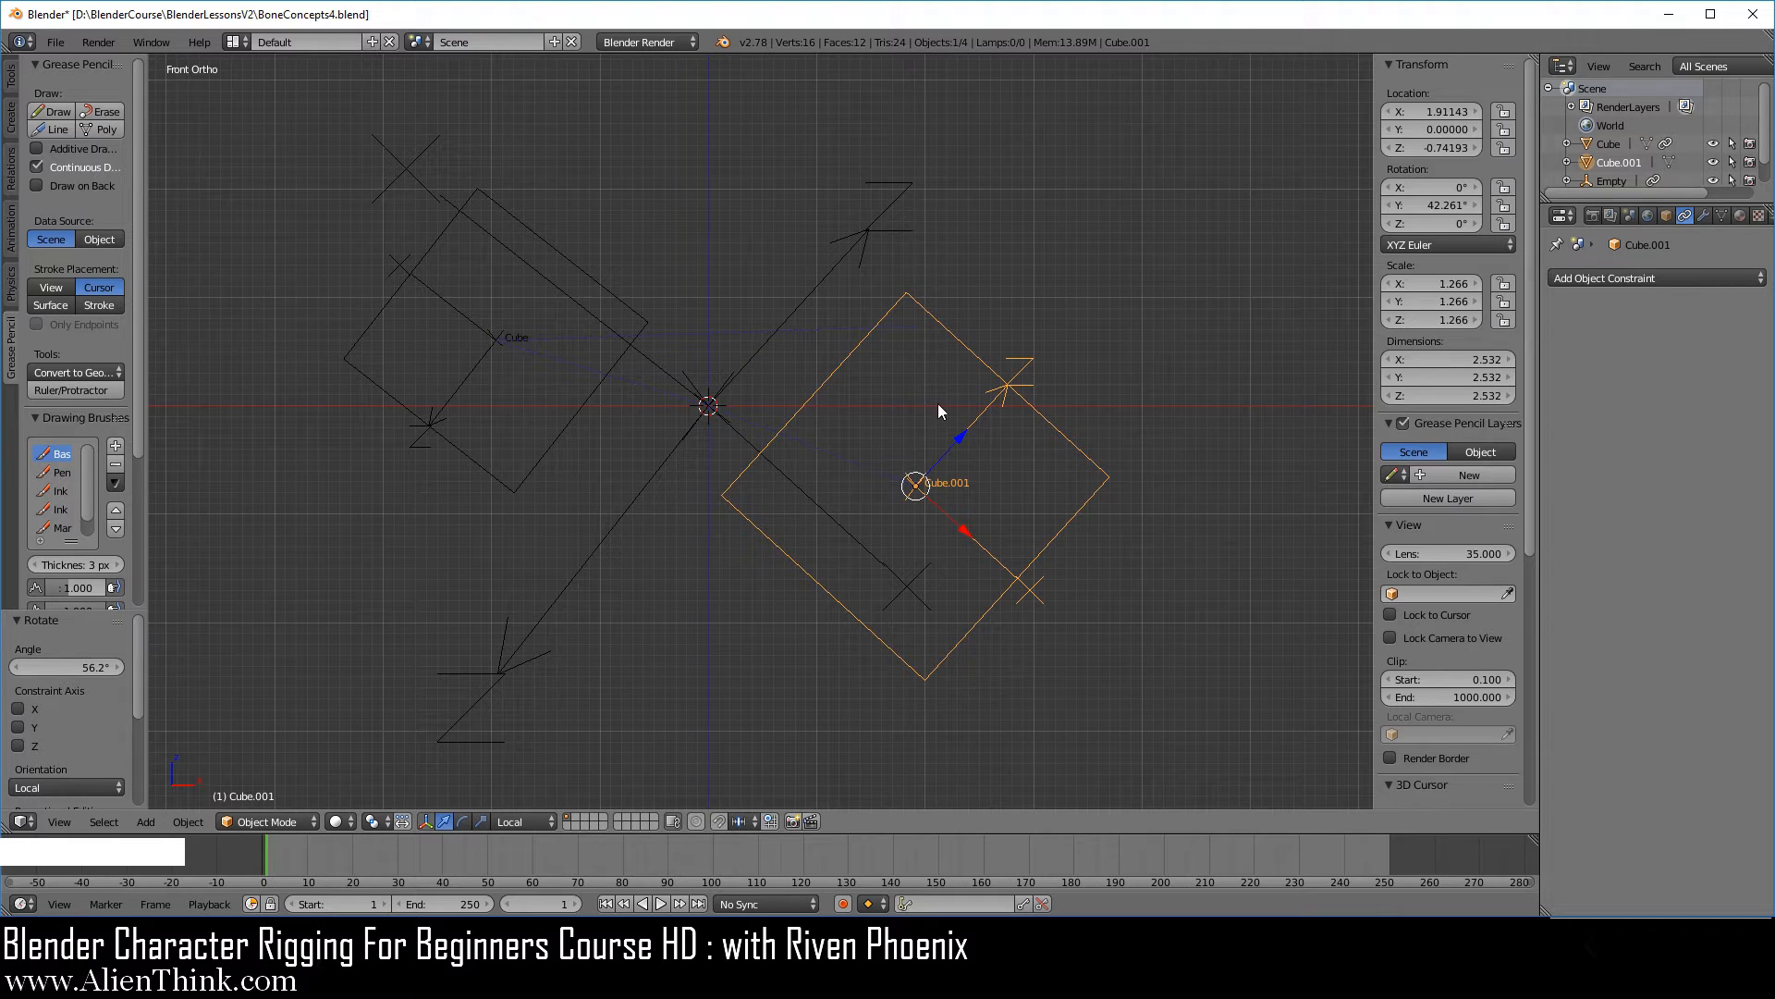
{"action": "scroll", "coordinate": [982, 498], "scroll_direction": "up", "scroll_amount": 2}
{"action": "middle_click_drag", "start_coordinate": [982, 497], "coordinate": [1028, 540], "text": "shift"}
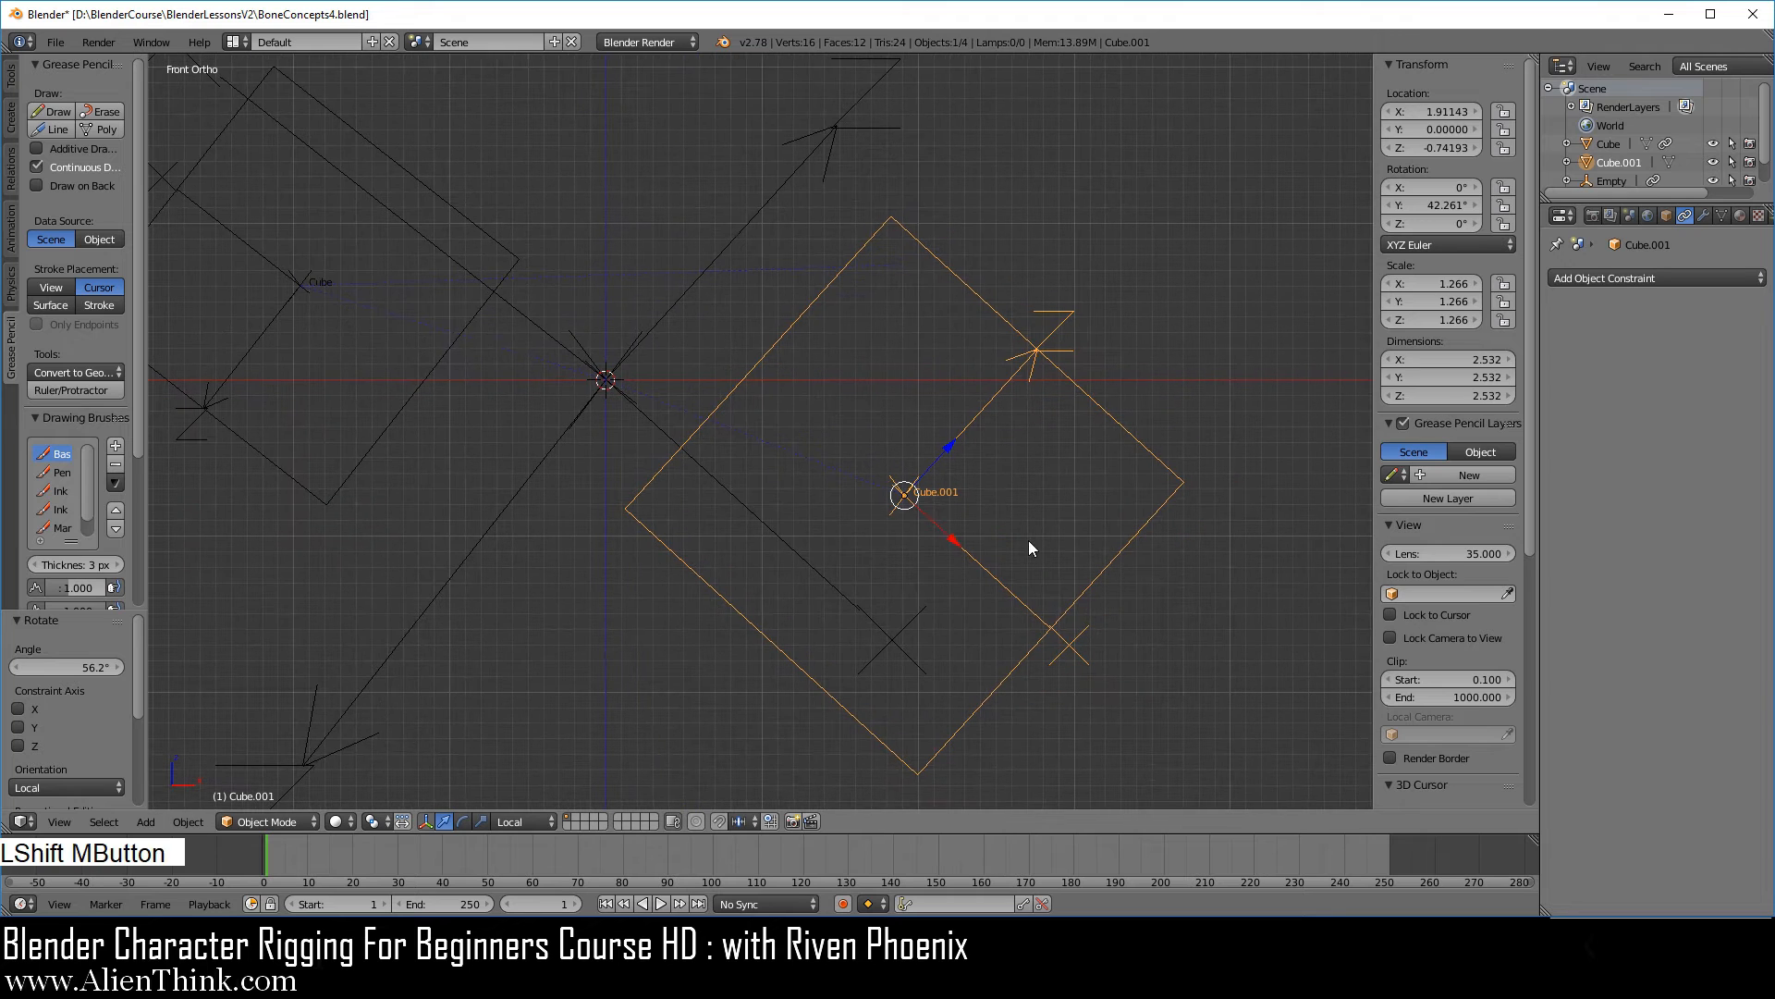
{"action": "key", "text": "shift+s"}
{"action": "left_click", "coordinate": [1116, 457]}
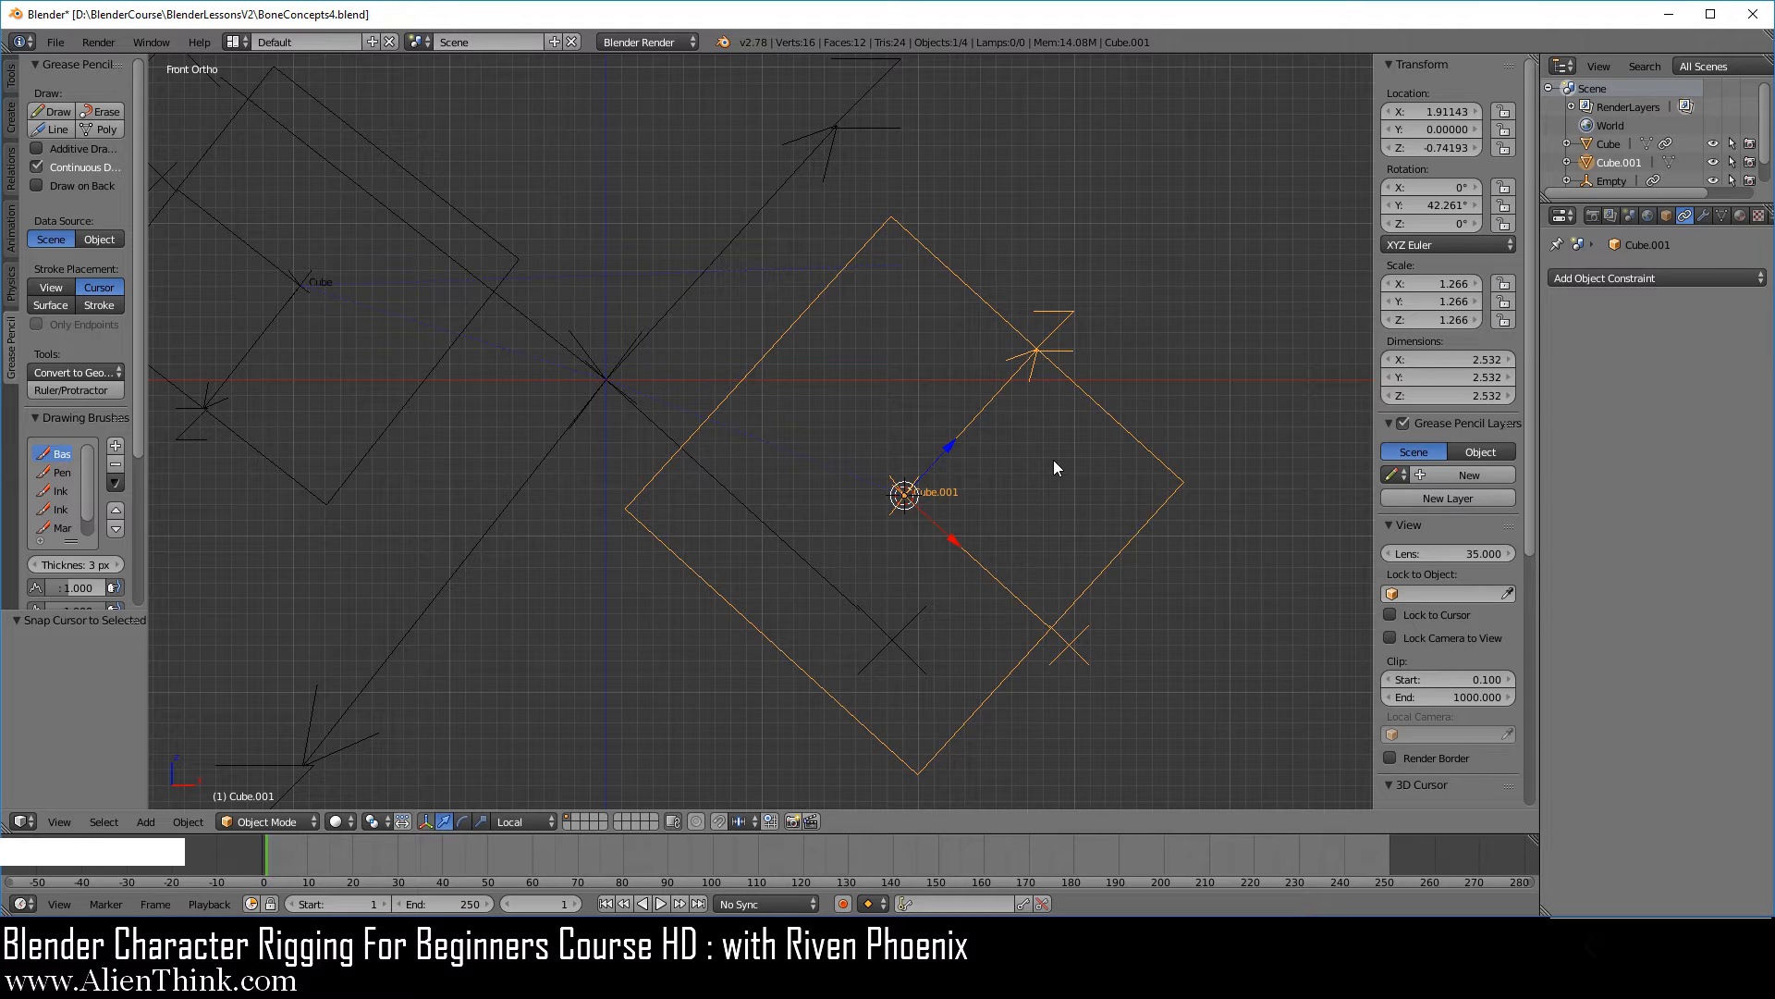
Add a Single Arrow empty at the larger cube's centre and scale it to about 1.83.
{"action": "key", "text": "shift+a"}
{"action": "mouse_move", "coordinate": [1059, 488]}
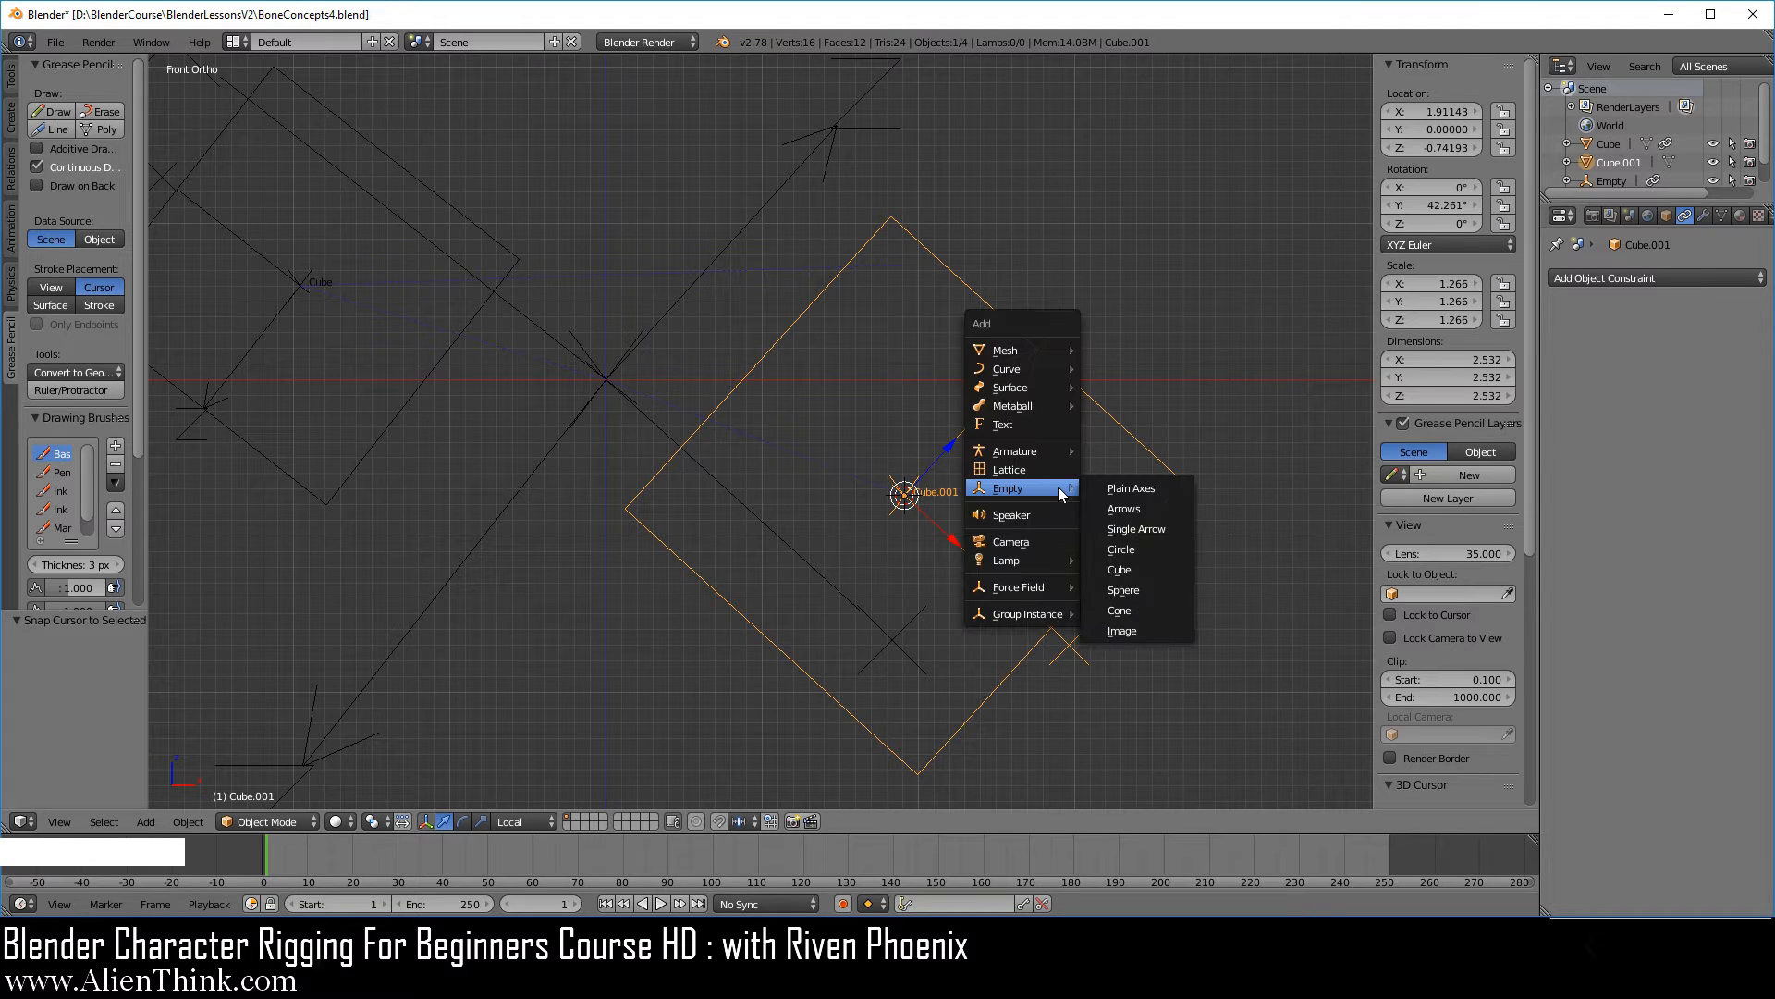
{"action": "left_click", "coordinate": [1147, 529]}
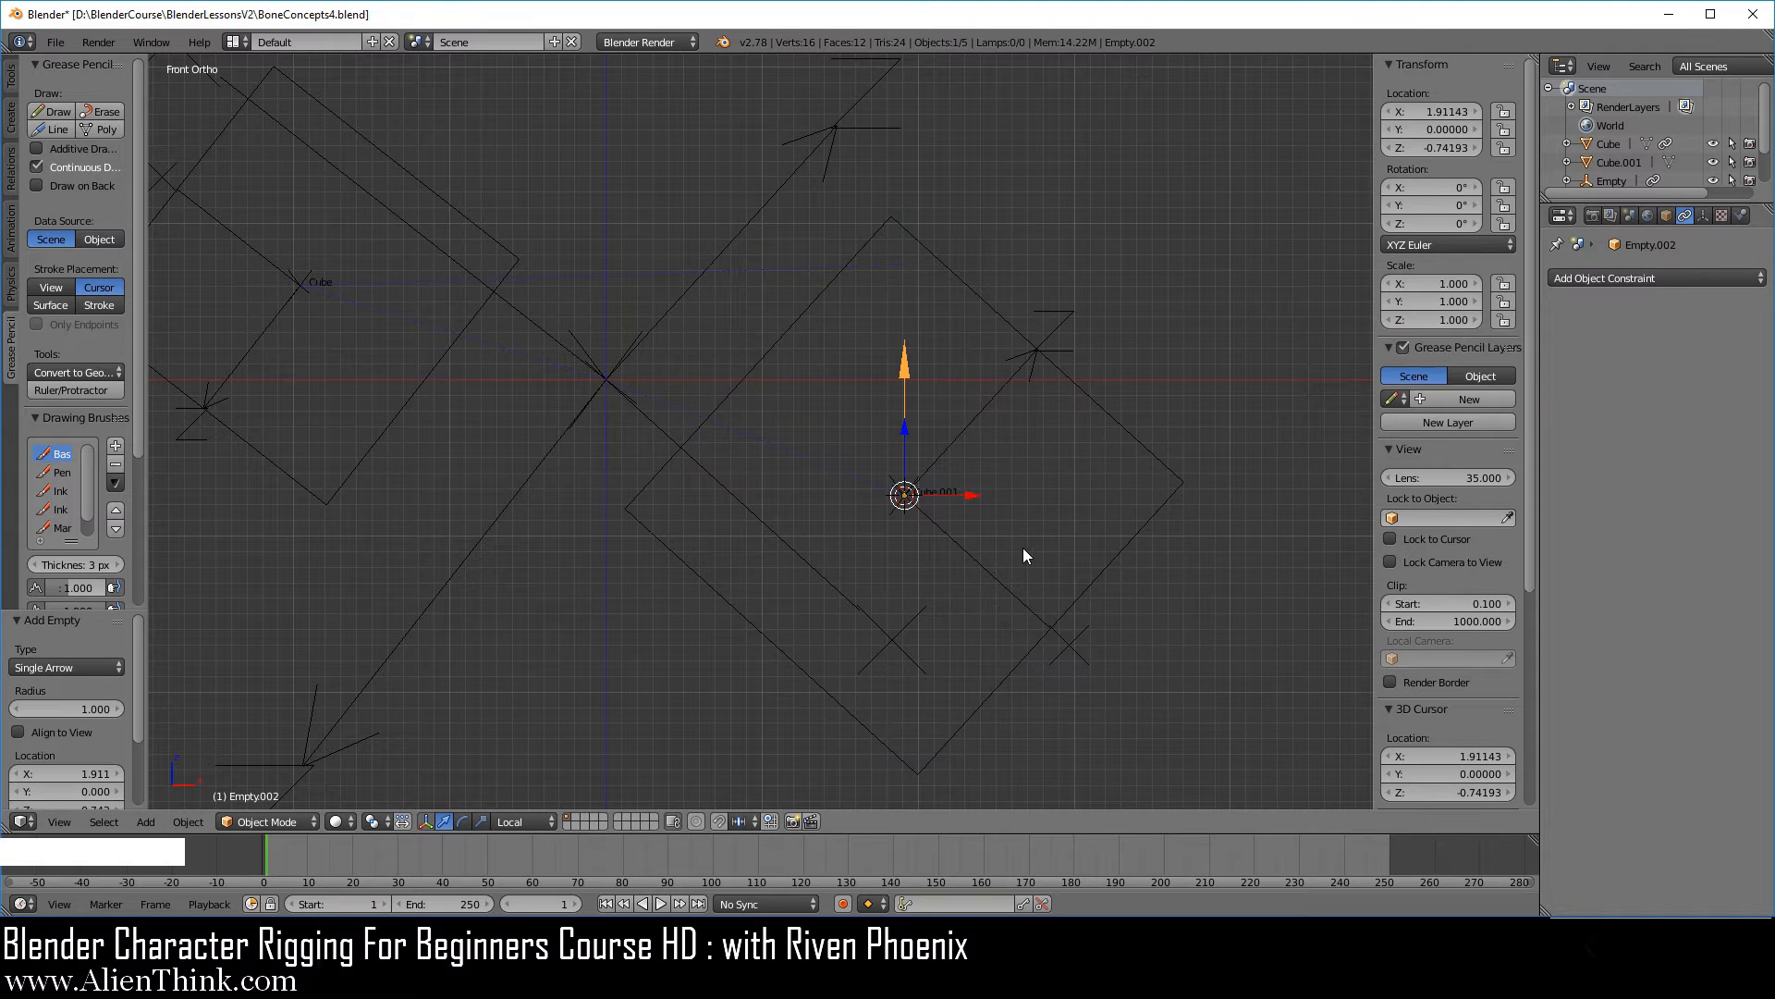
{"action": "key", "text": "s"}
{"action": "left_click", "coordinate": [1156, 441]}
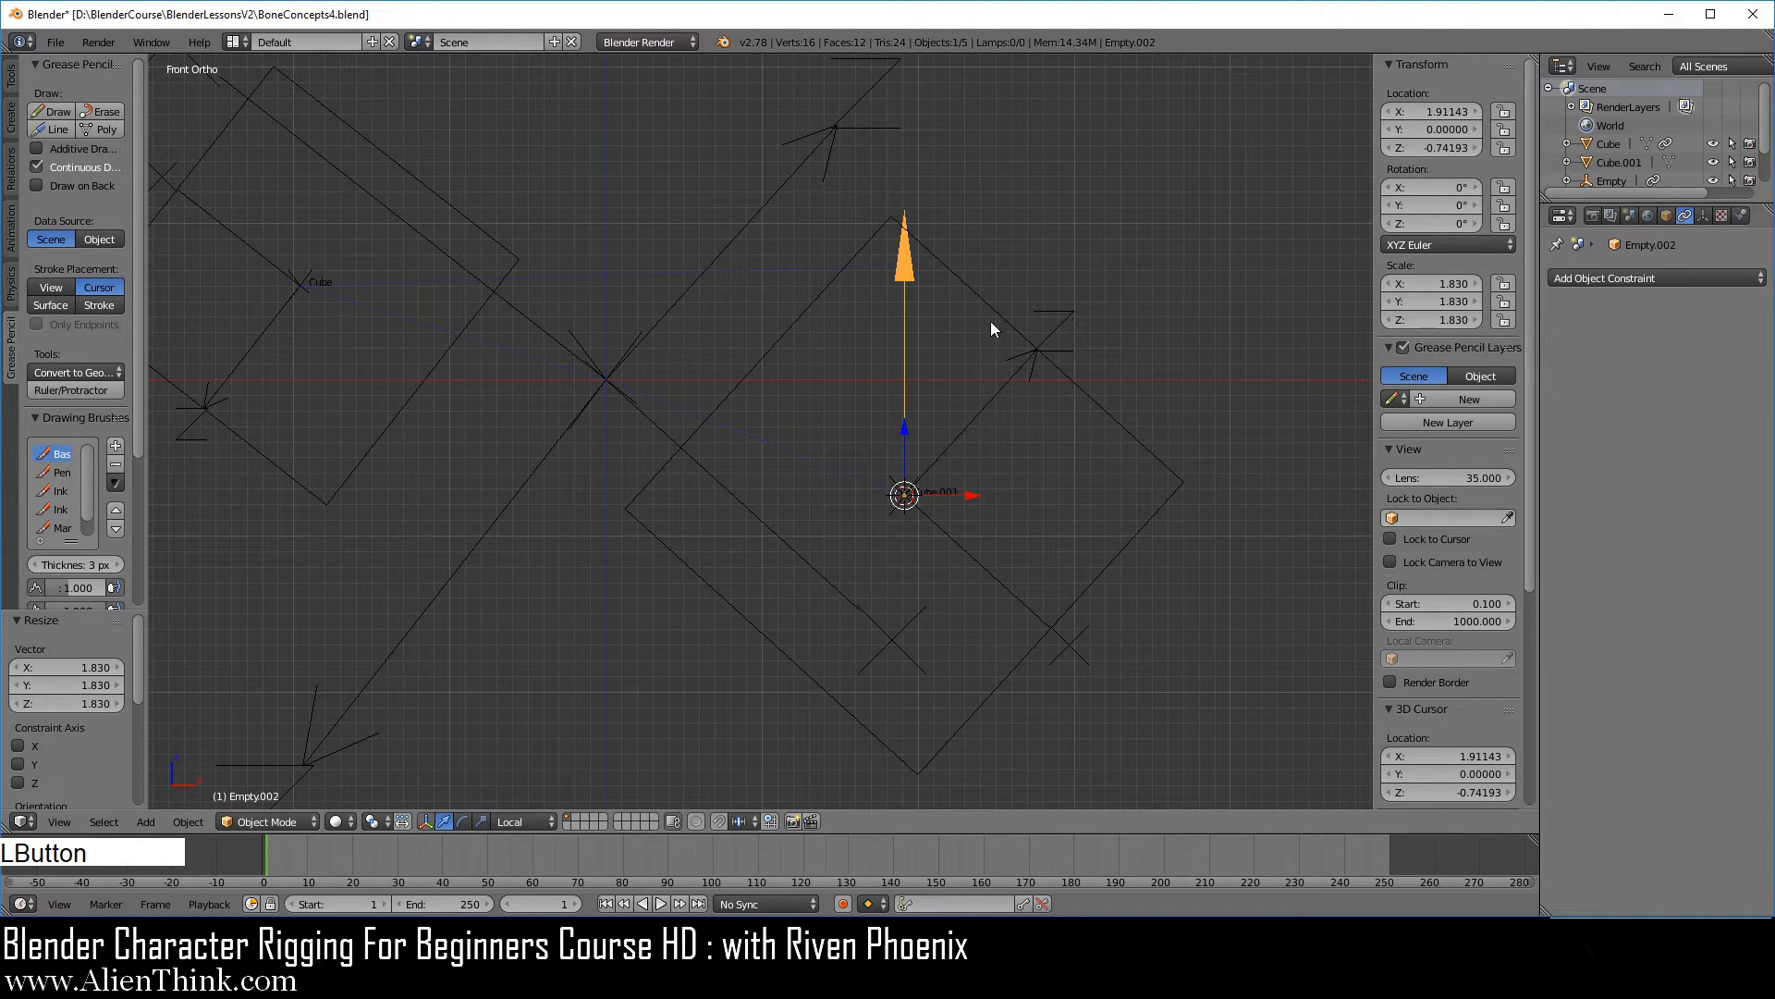
Give the arrow empty a Copy Location constraint targeting Cube.001 and clear the empty's own location.
{"action": "left_click", "coordinate": [1646, 277]}
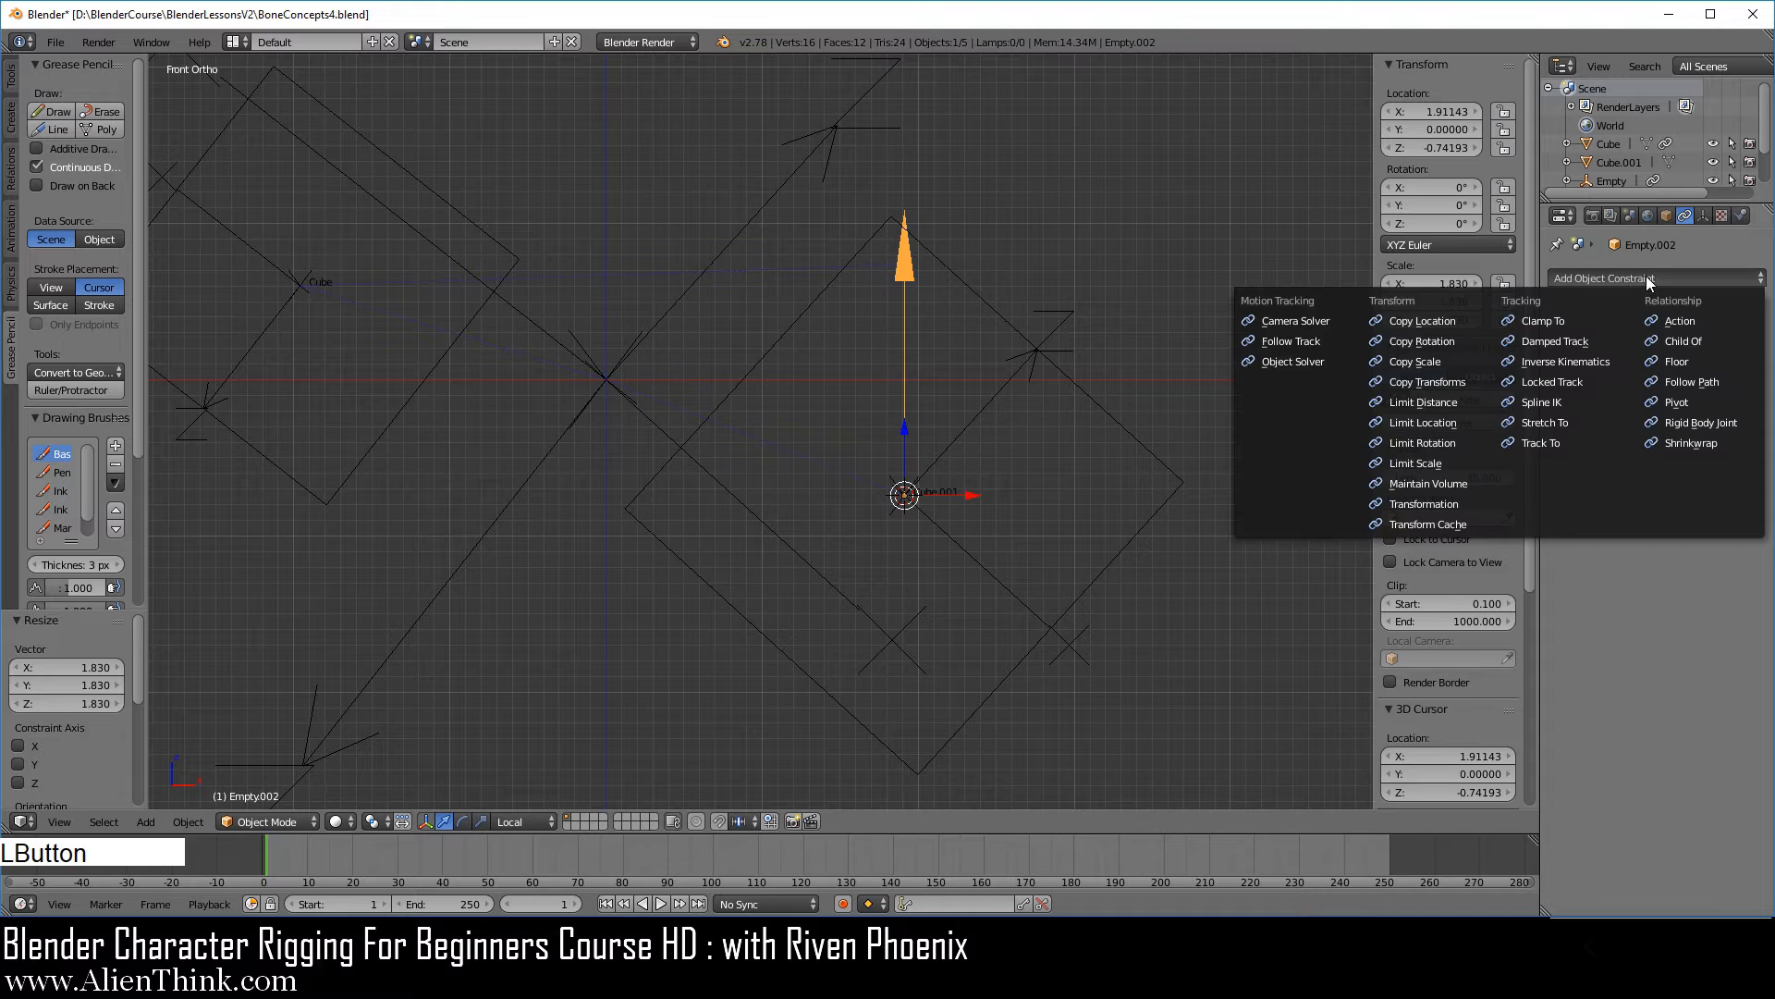
{"action": "left_click", "coordinate": [1457, 314]}
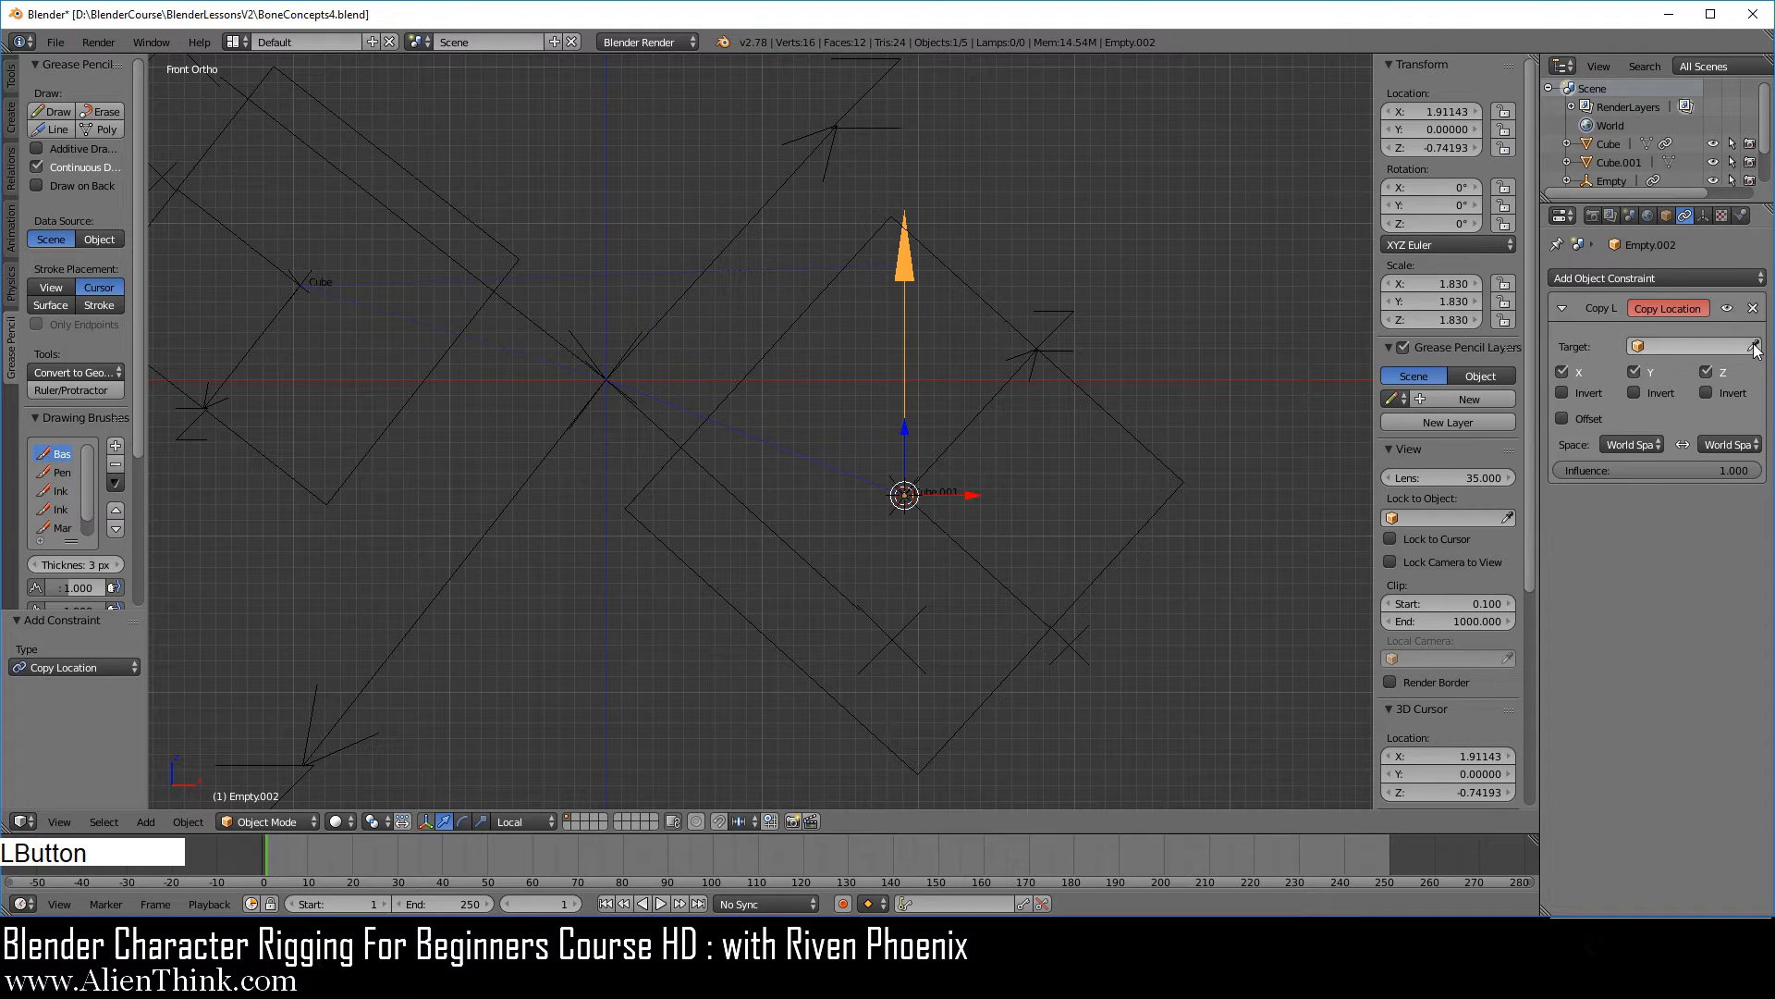
{"action": "left_click", "coordinate": [1070, 374]}
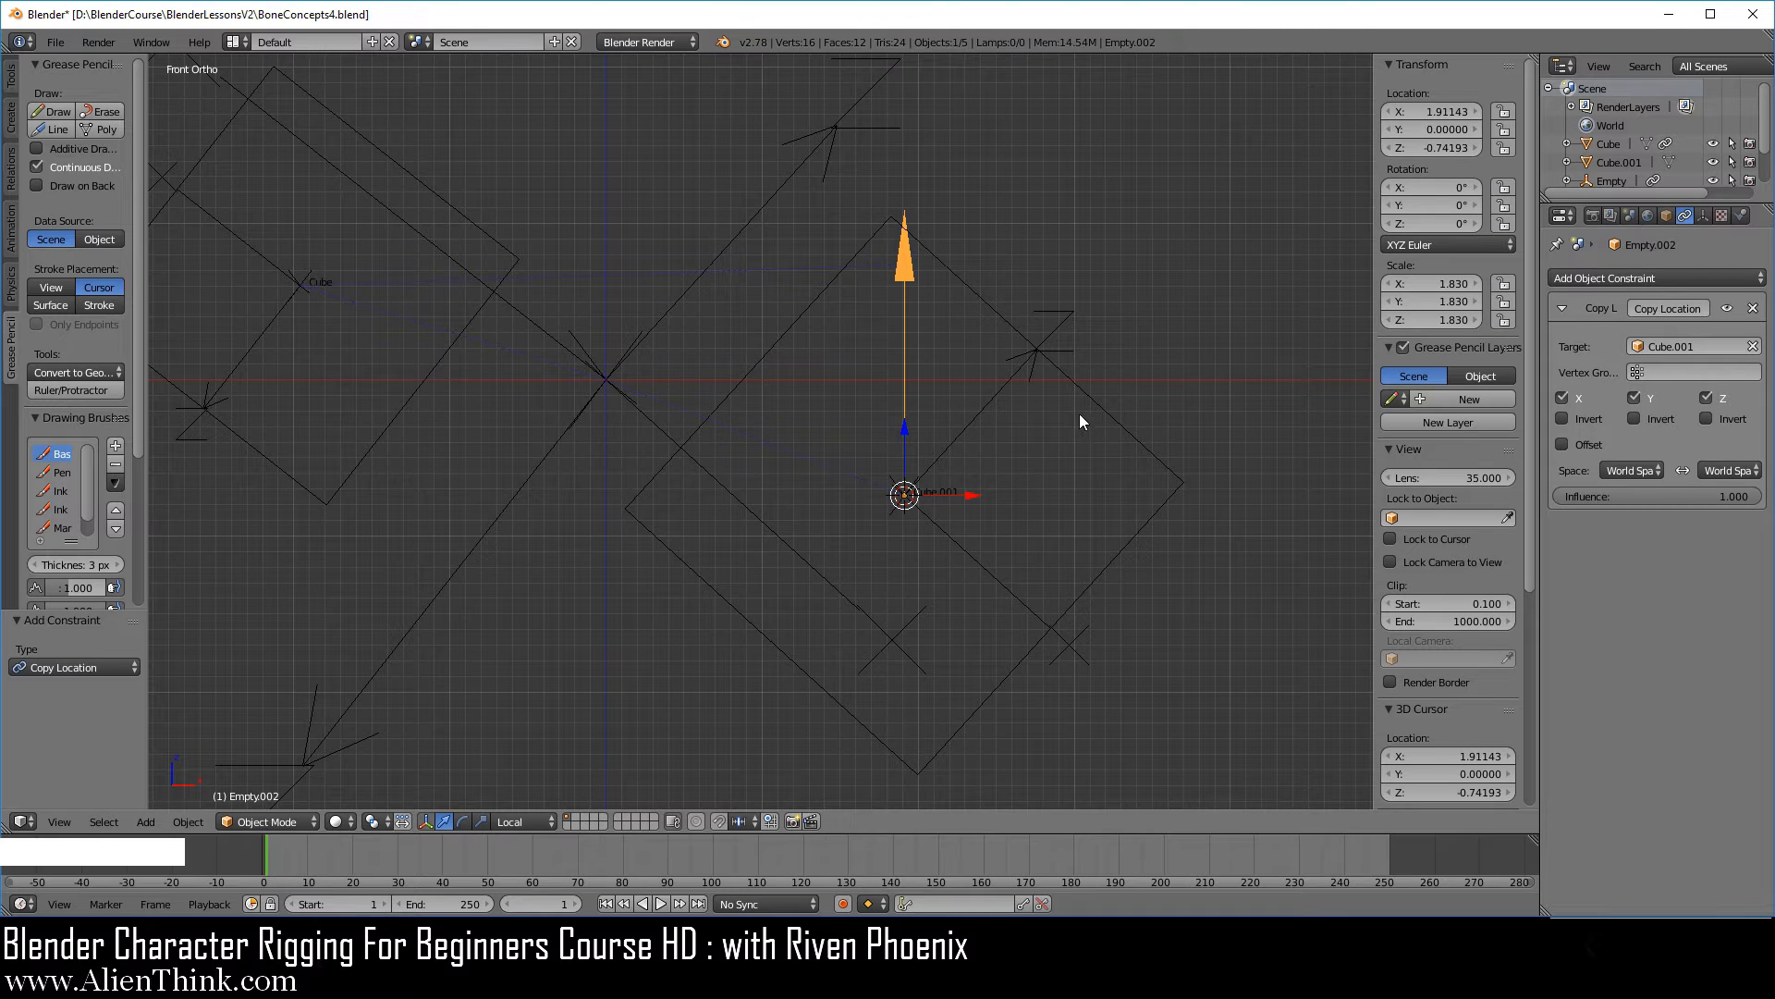
{"action": "key", "text": "alt+g"}
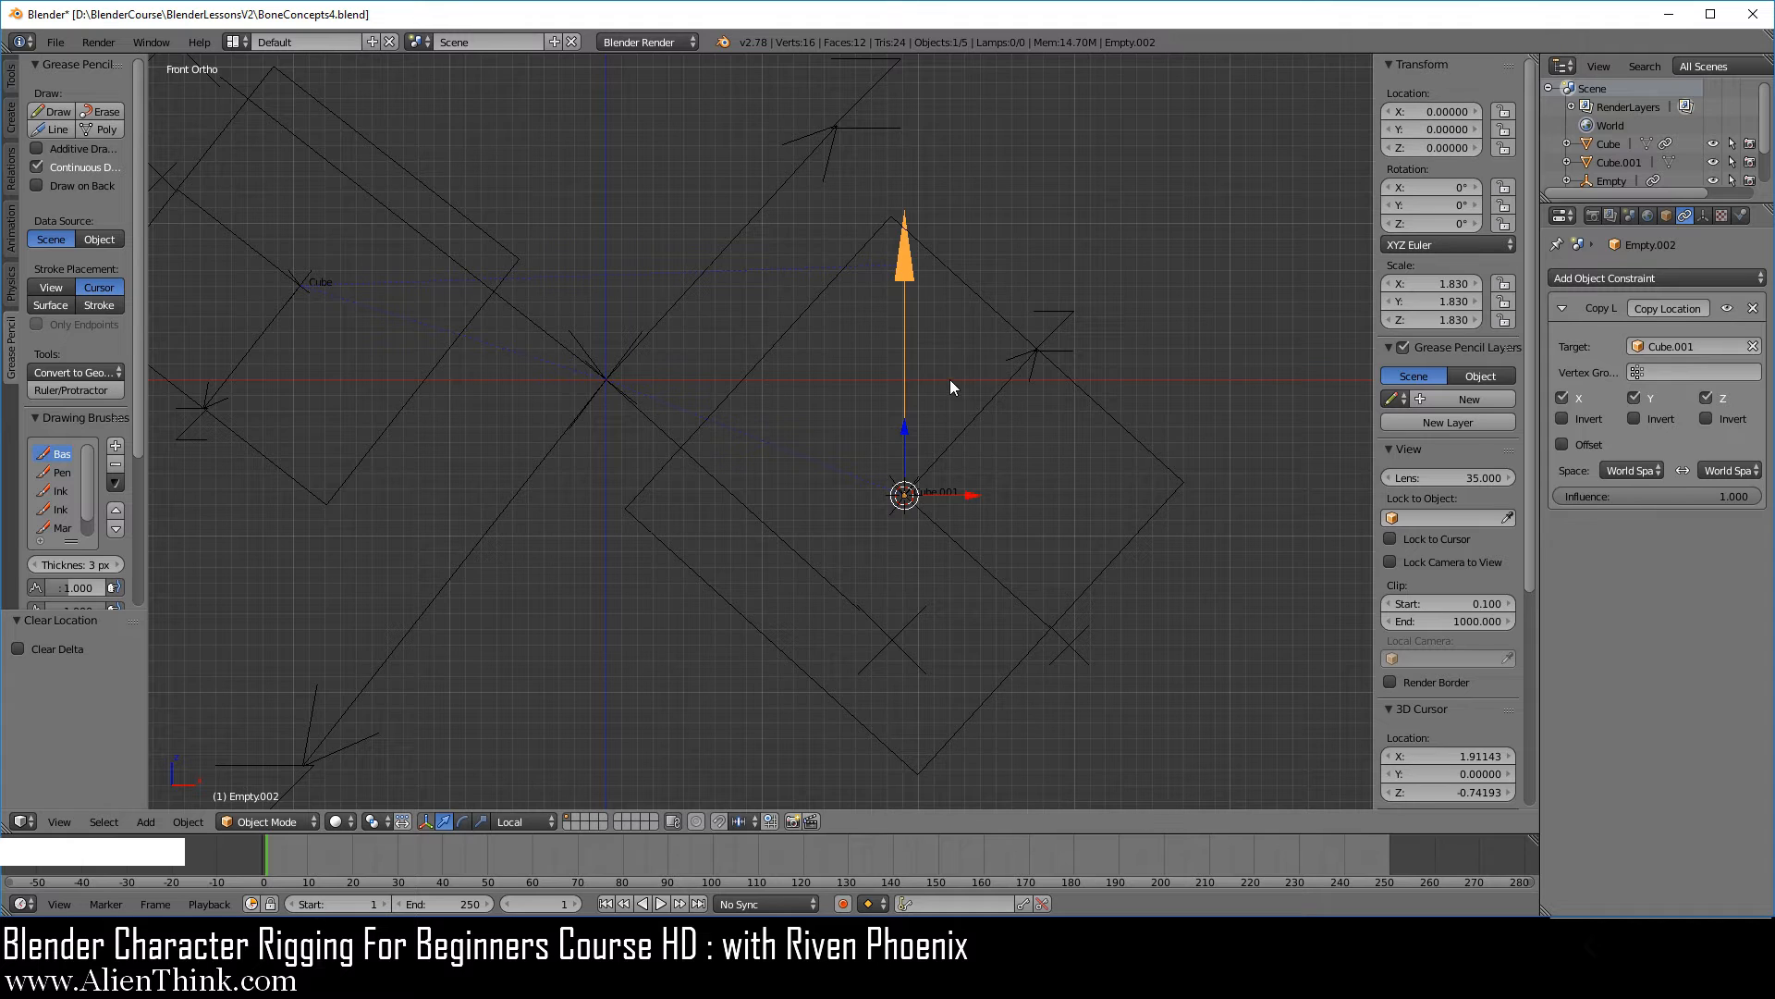
Duplicate the arrow empty in place, enable Offset on the copy's constraint and rotate the copy 90° in the front view.
{"action": "key", "text": "shift+d"}
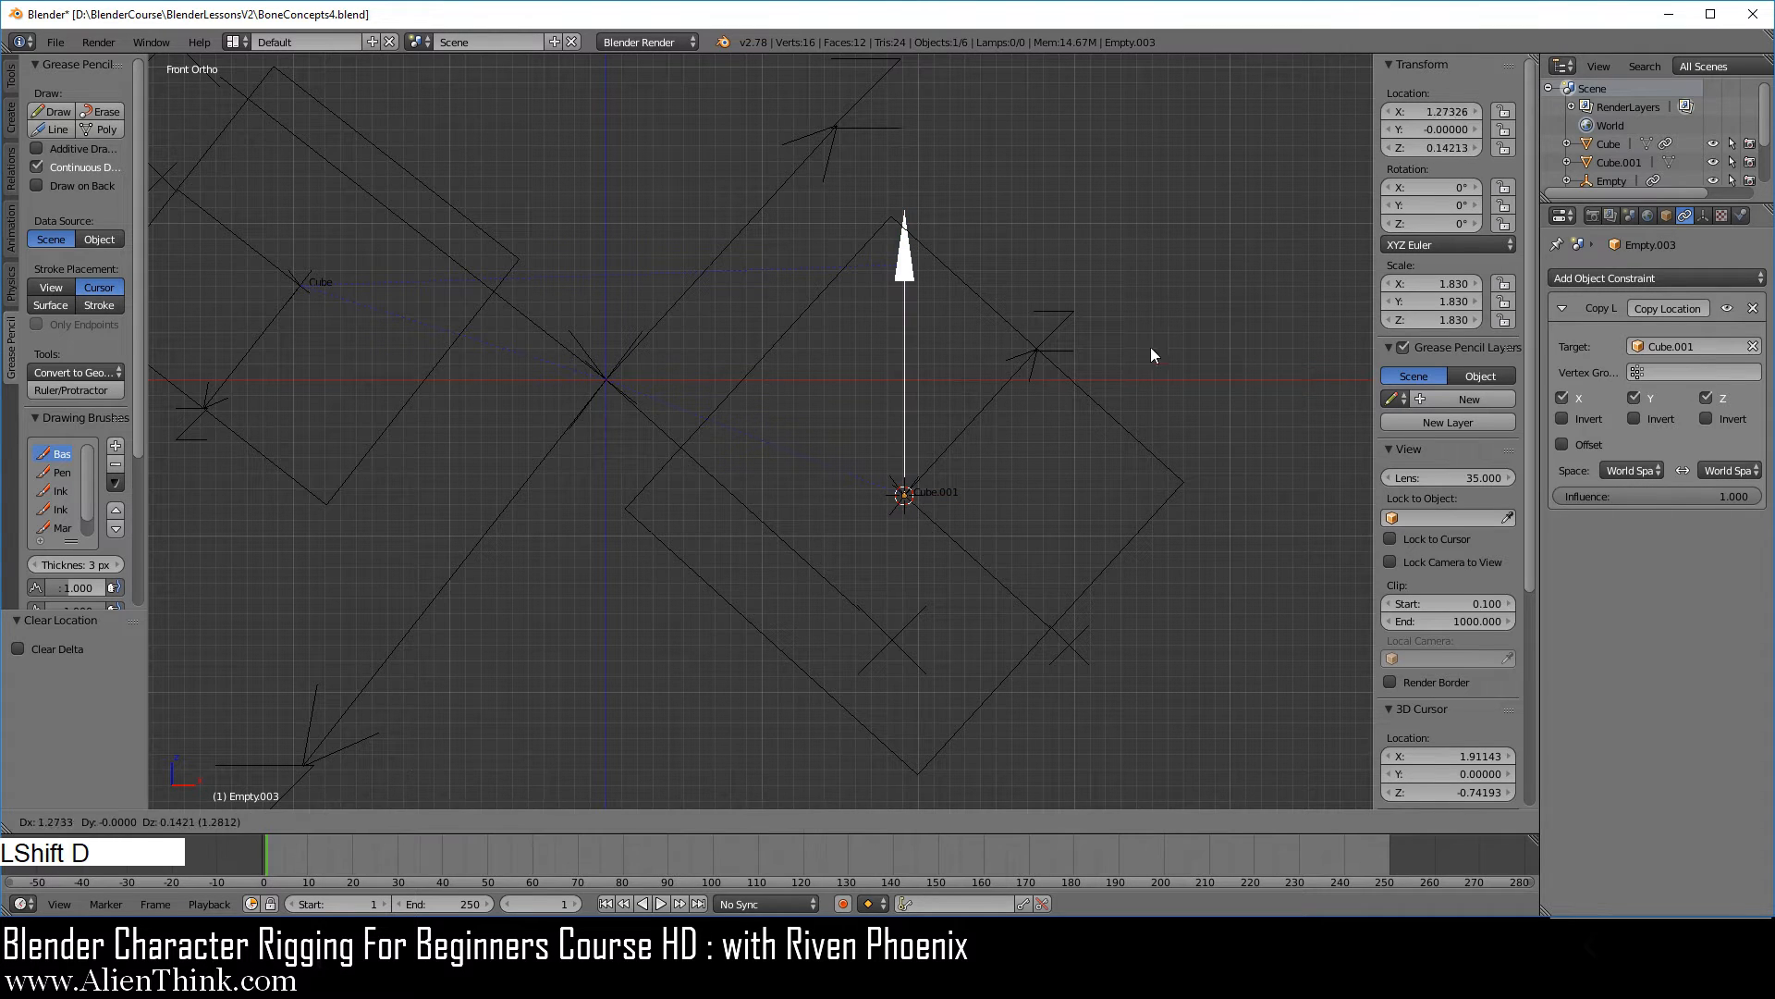
{"action": "right_click", "coordinate": [1091, 353]}
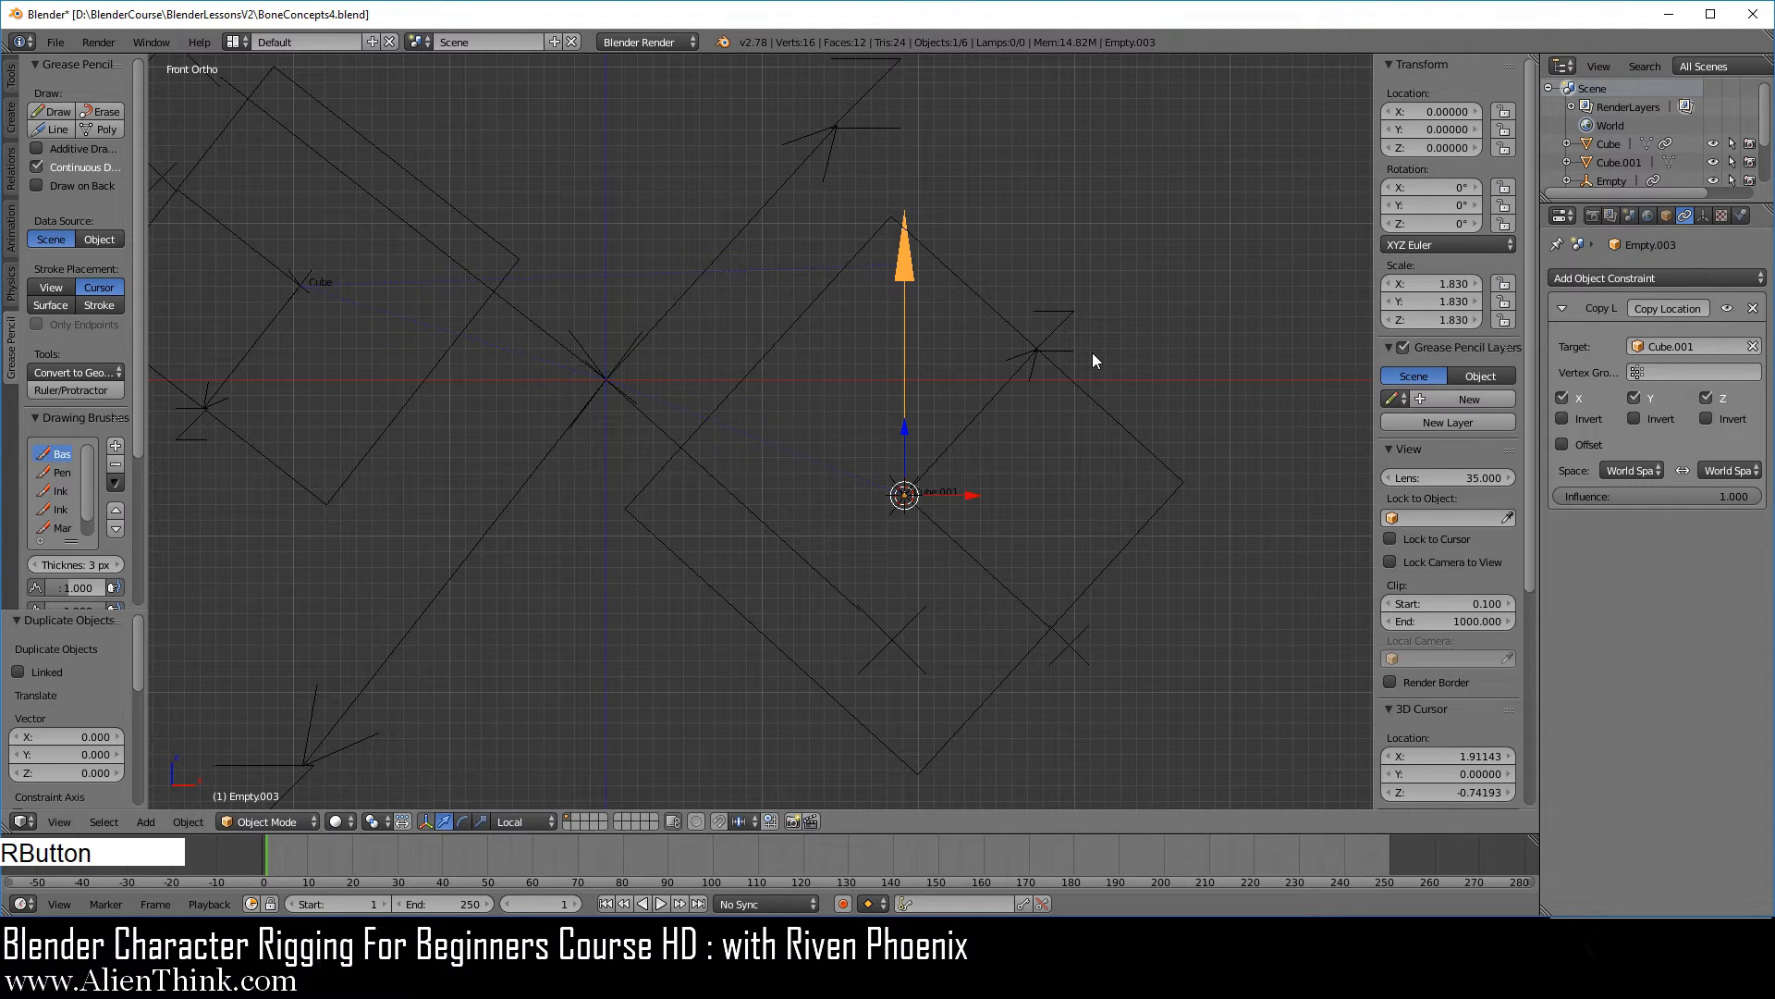
{"action": "left_click", "coordinate": [1575, 446]}
{"action": "key", "text": "r"}
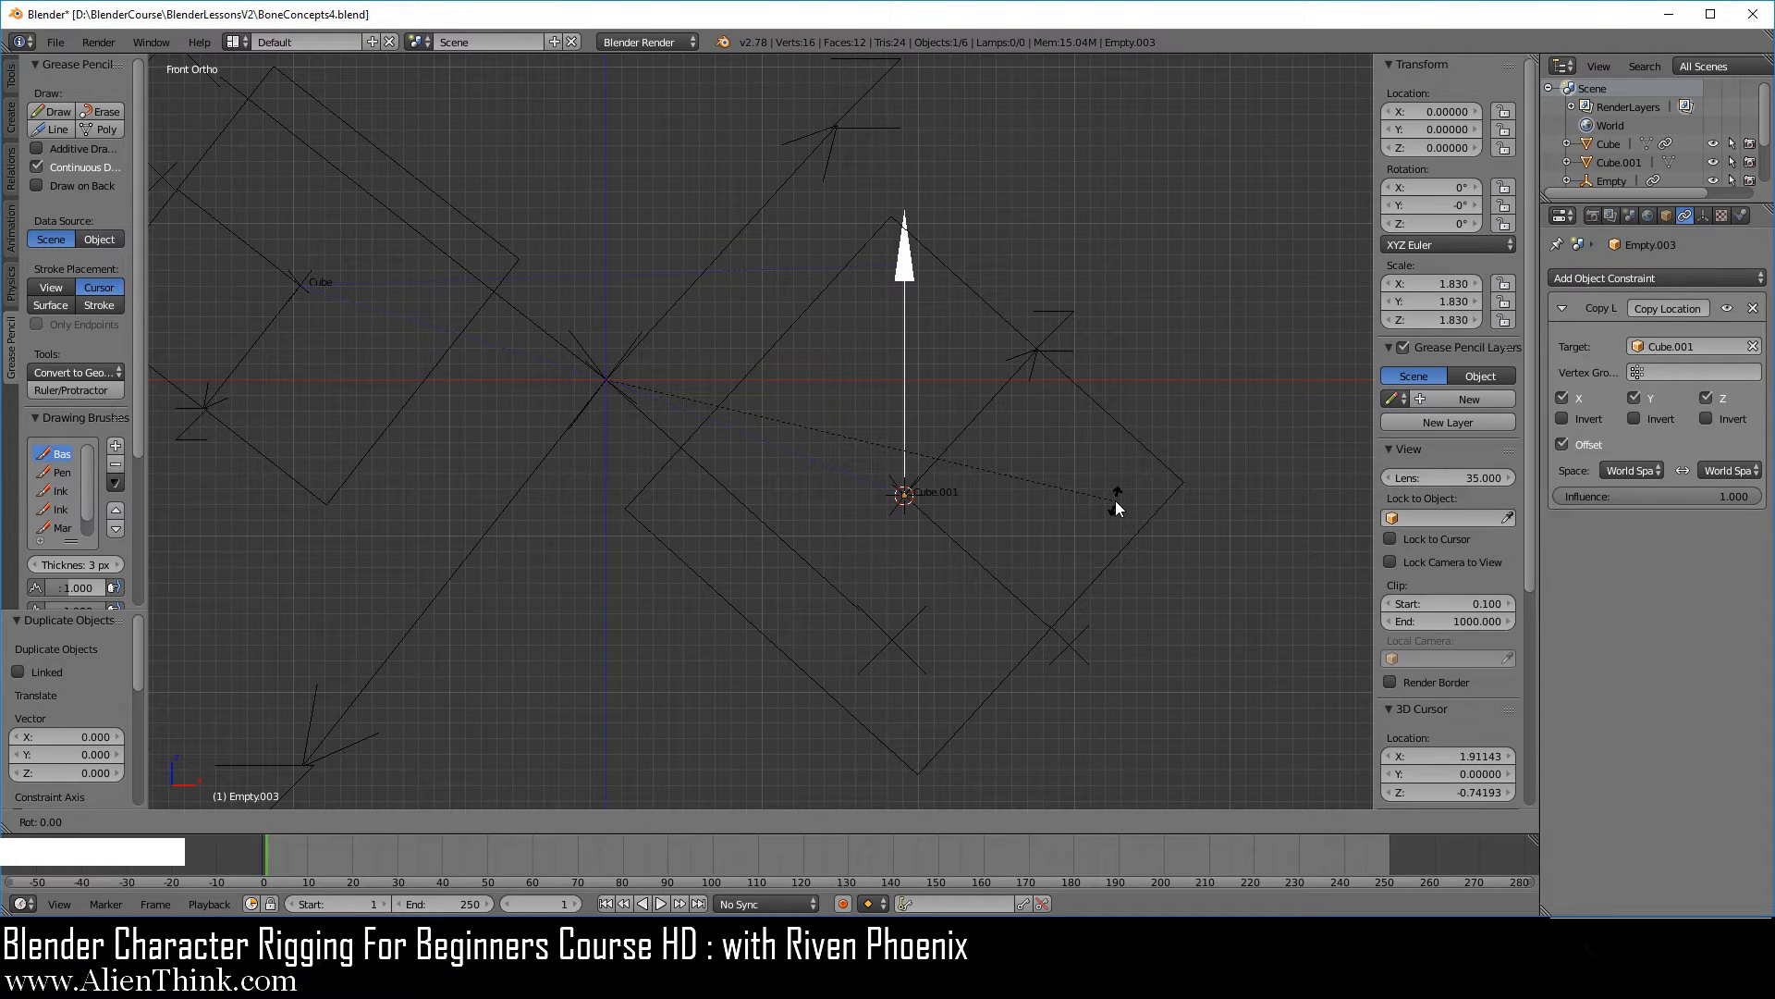
{"action": "key", "text": "KP_9"}
{"action": "key", "text": "KP_0"}
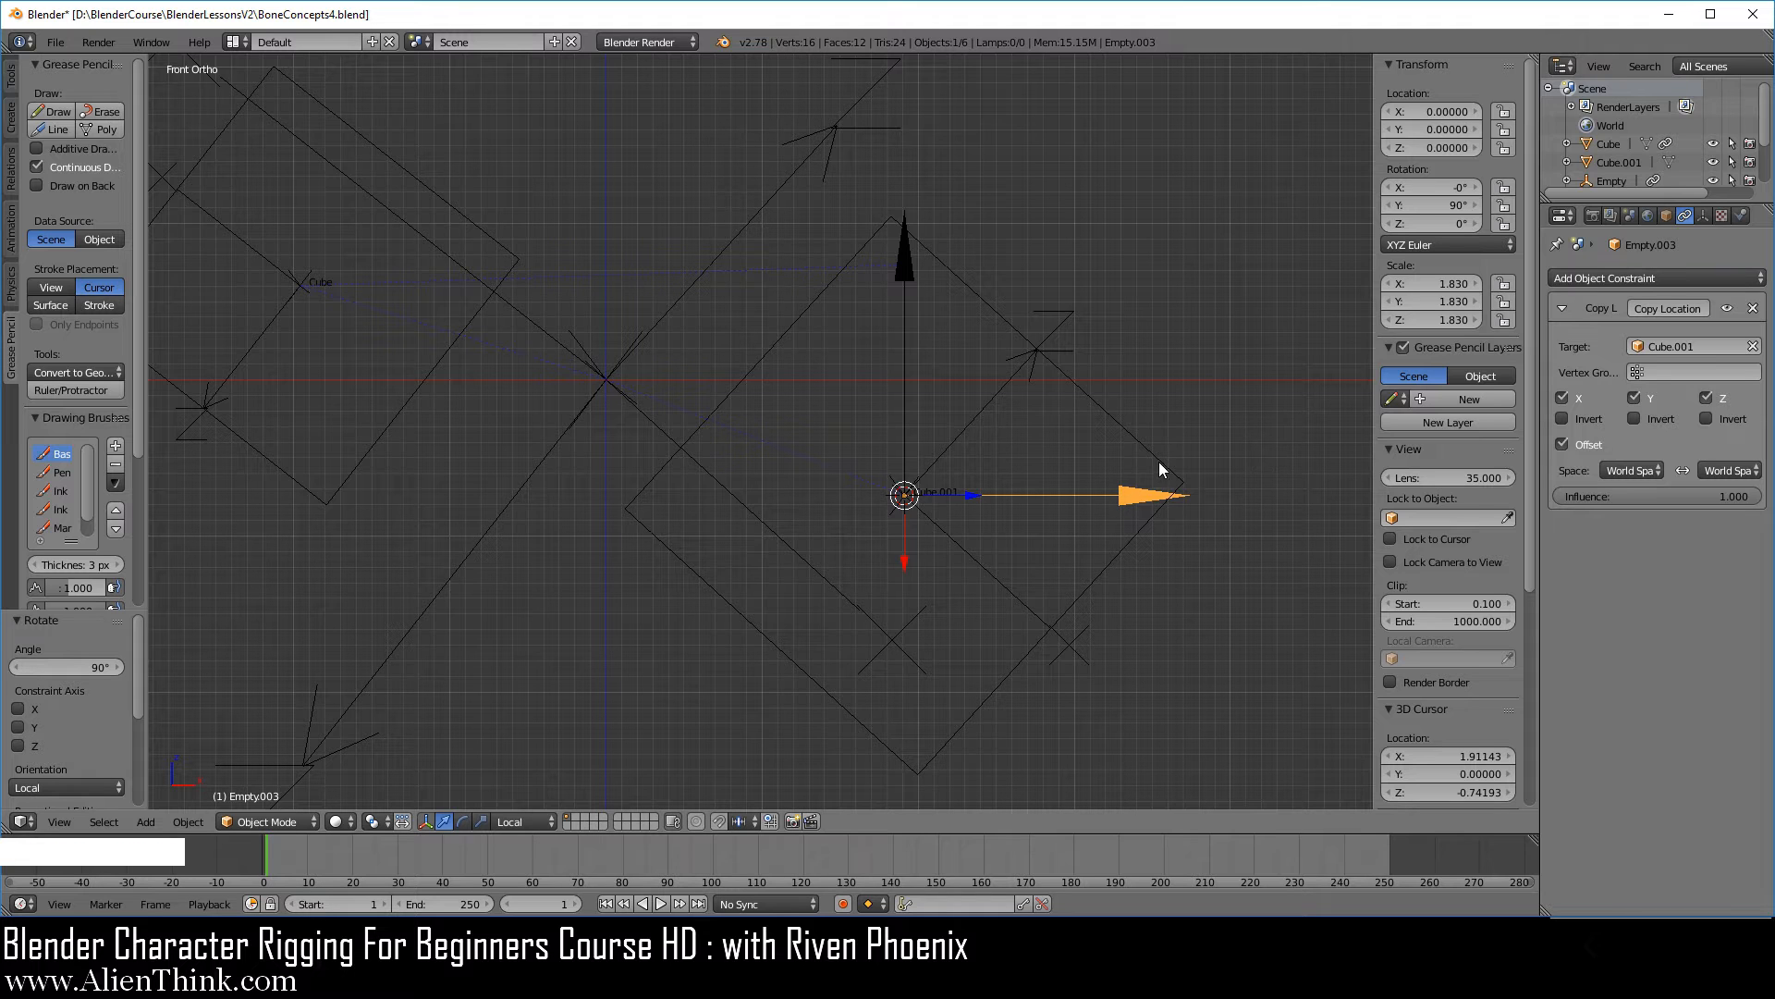
Try moving and rotating the larger cube to test how its two world-axis arrows behave, and cancel both transforms.
{"action": "right_click", "coordinate": [1116, 565]}
{"action": "key", "text": "g"}
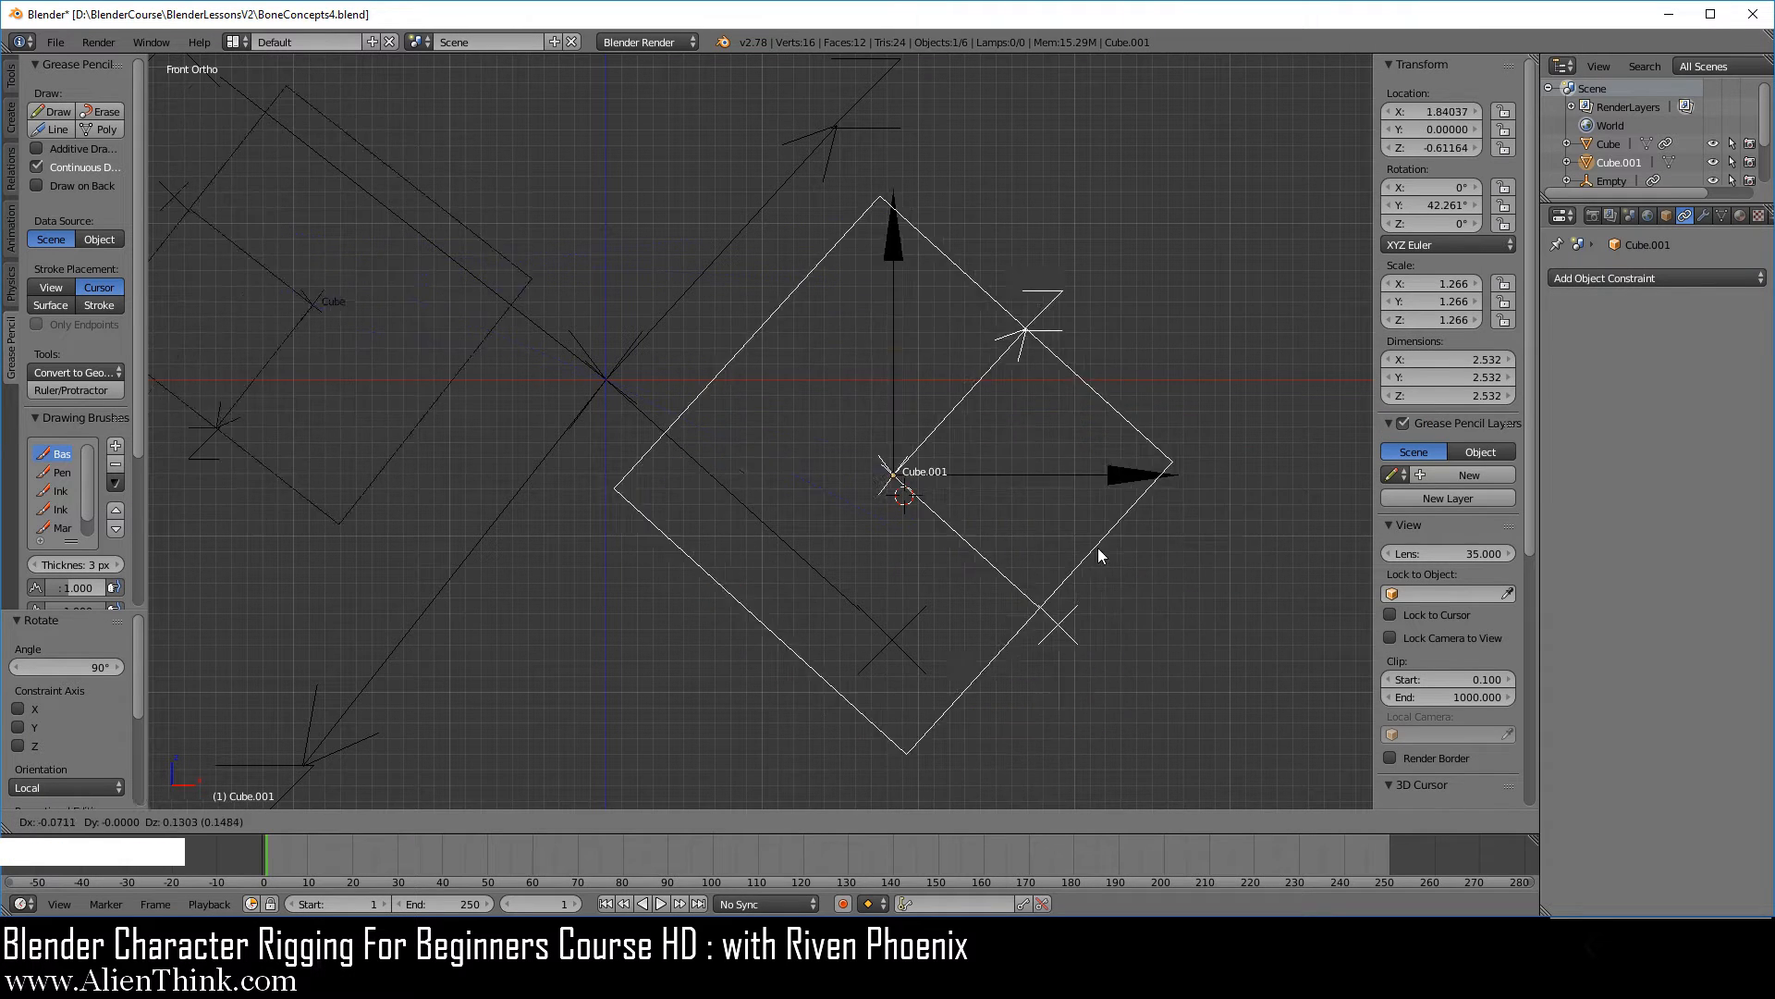
{"action": "right_click", "coordinate": [1123, 613]}
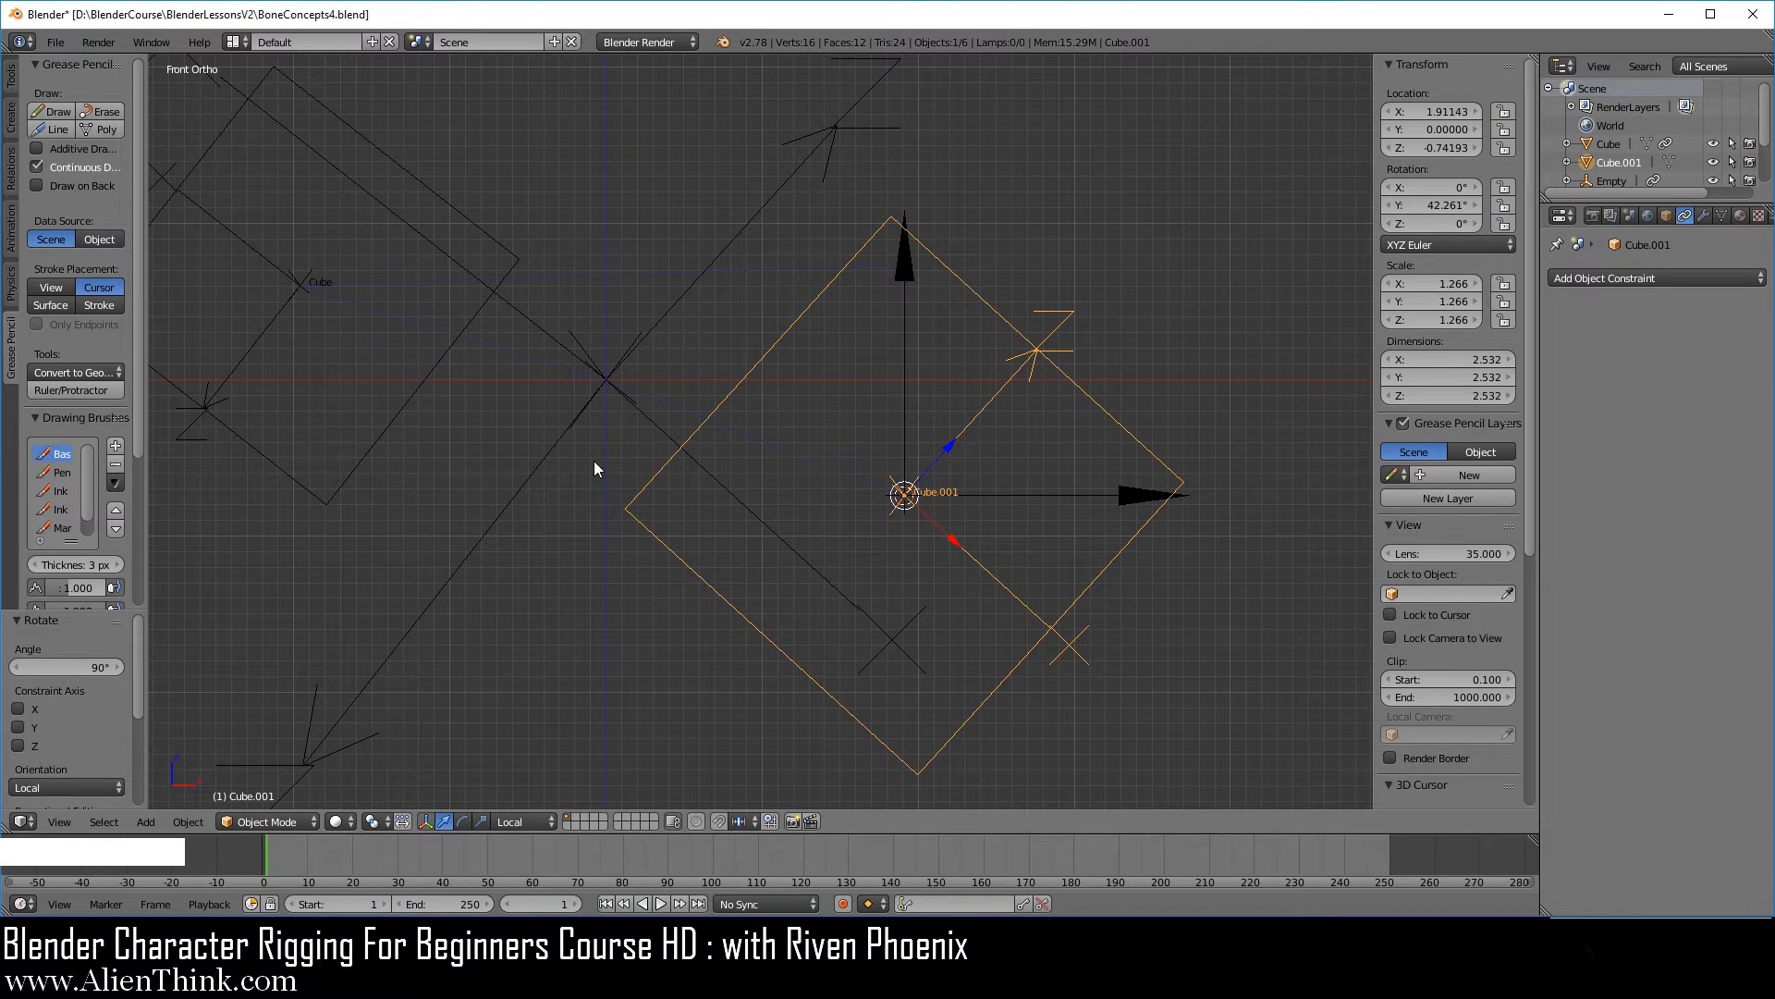
{"action": "scroll", "coordinate": [674, 480], "scroll_direction": "down", "scroll_amount": 2}
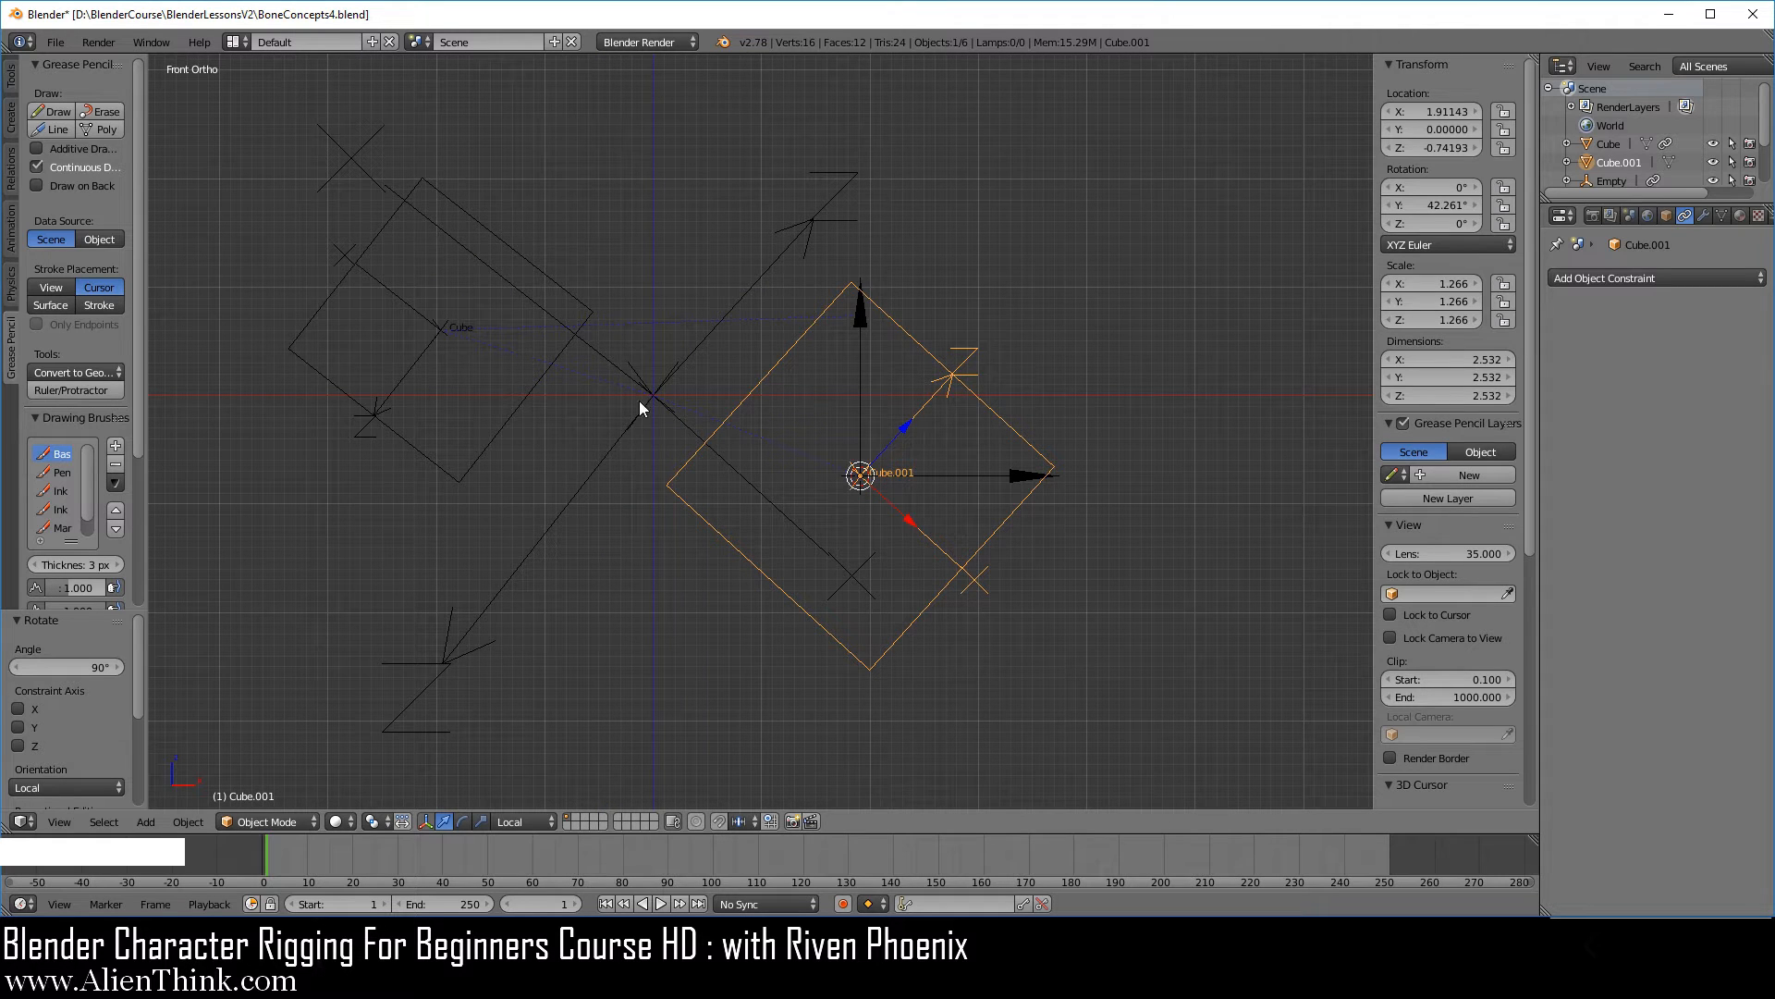
{"action": "scroll", "coordinate": [822, 471], "scroll_direction": "up", "scroll_amount": 1}
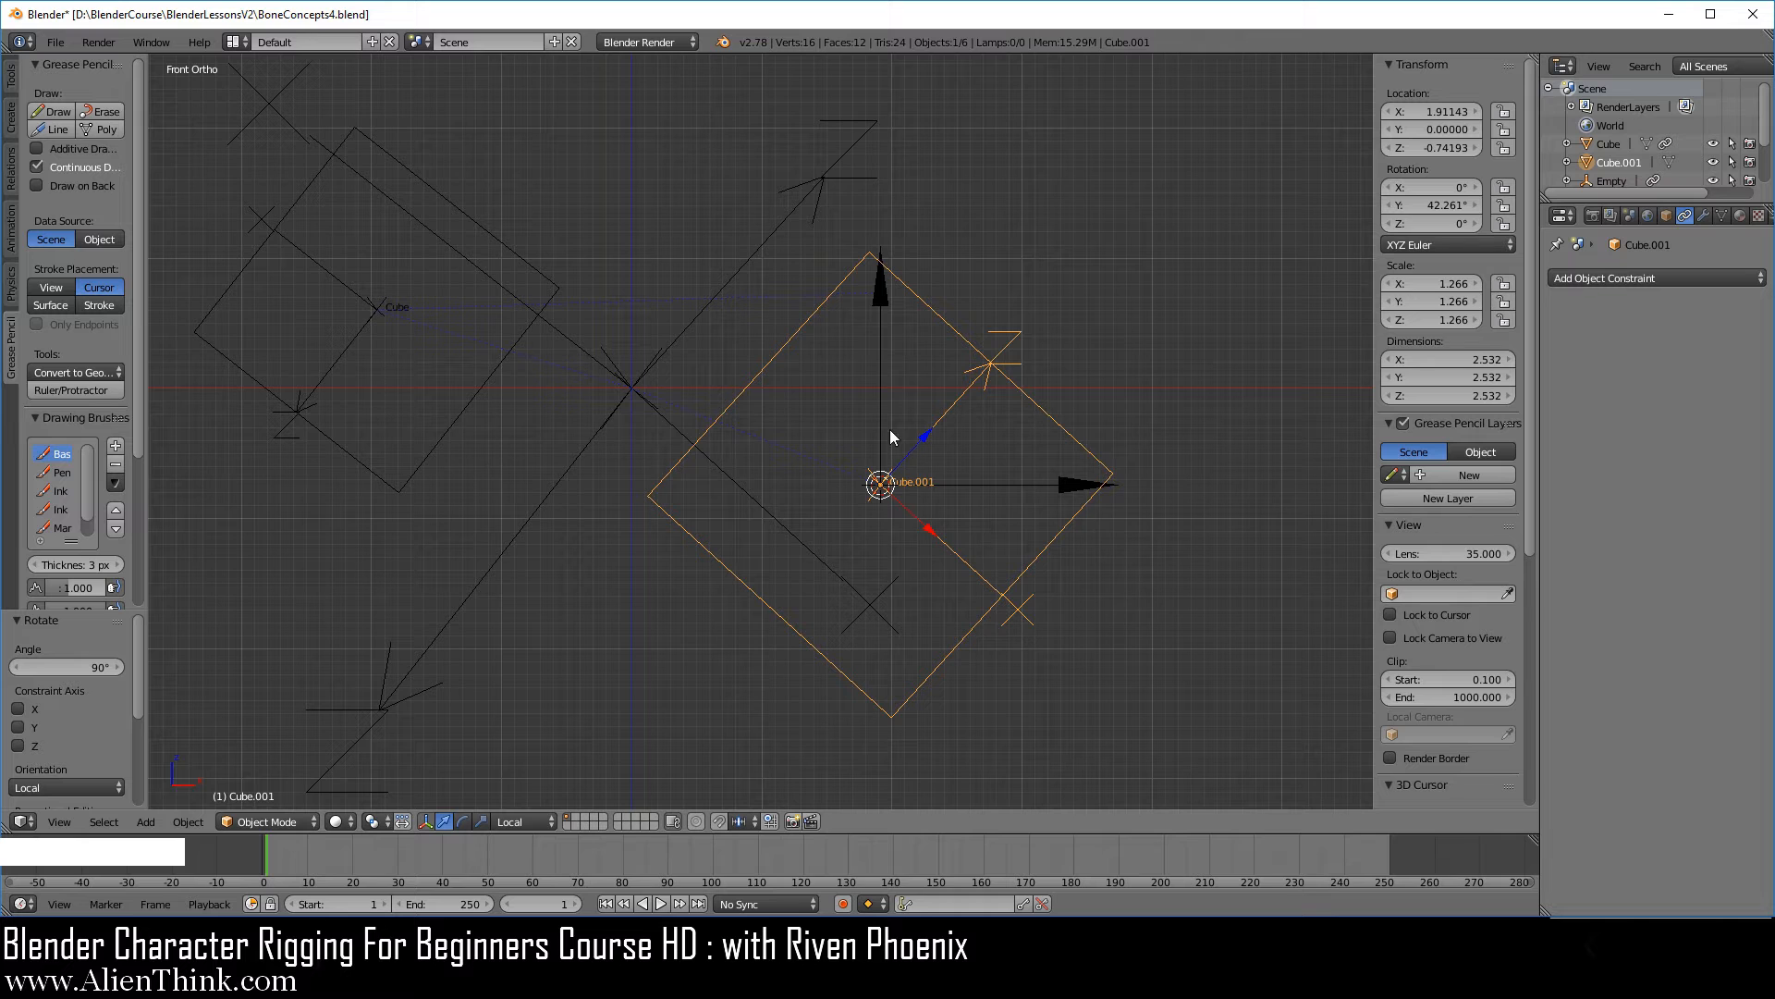
{"action": "right_click", "coordinate": [1026, 399]}
{"action": "key", "text": "r"}
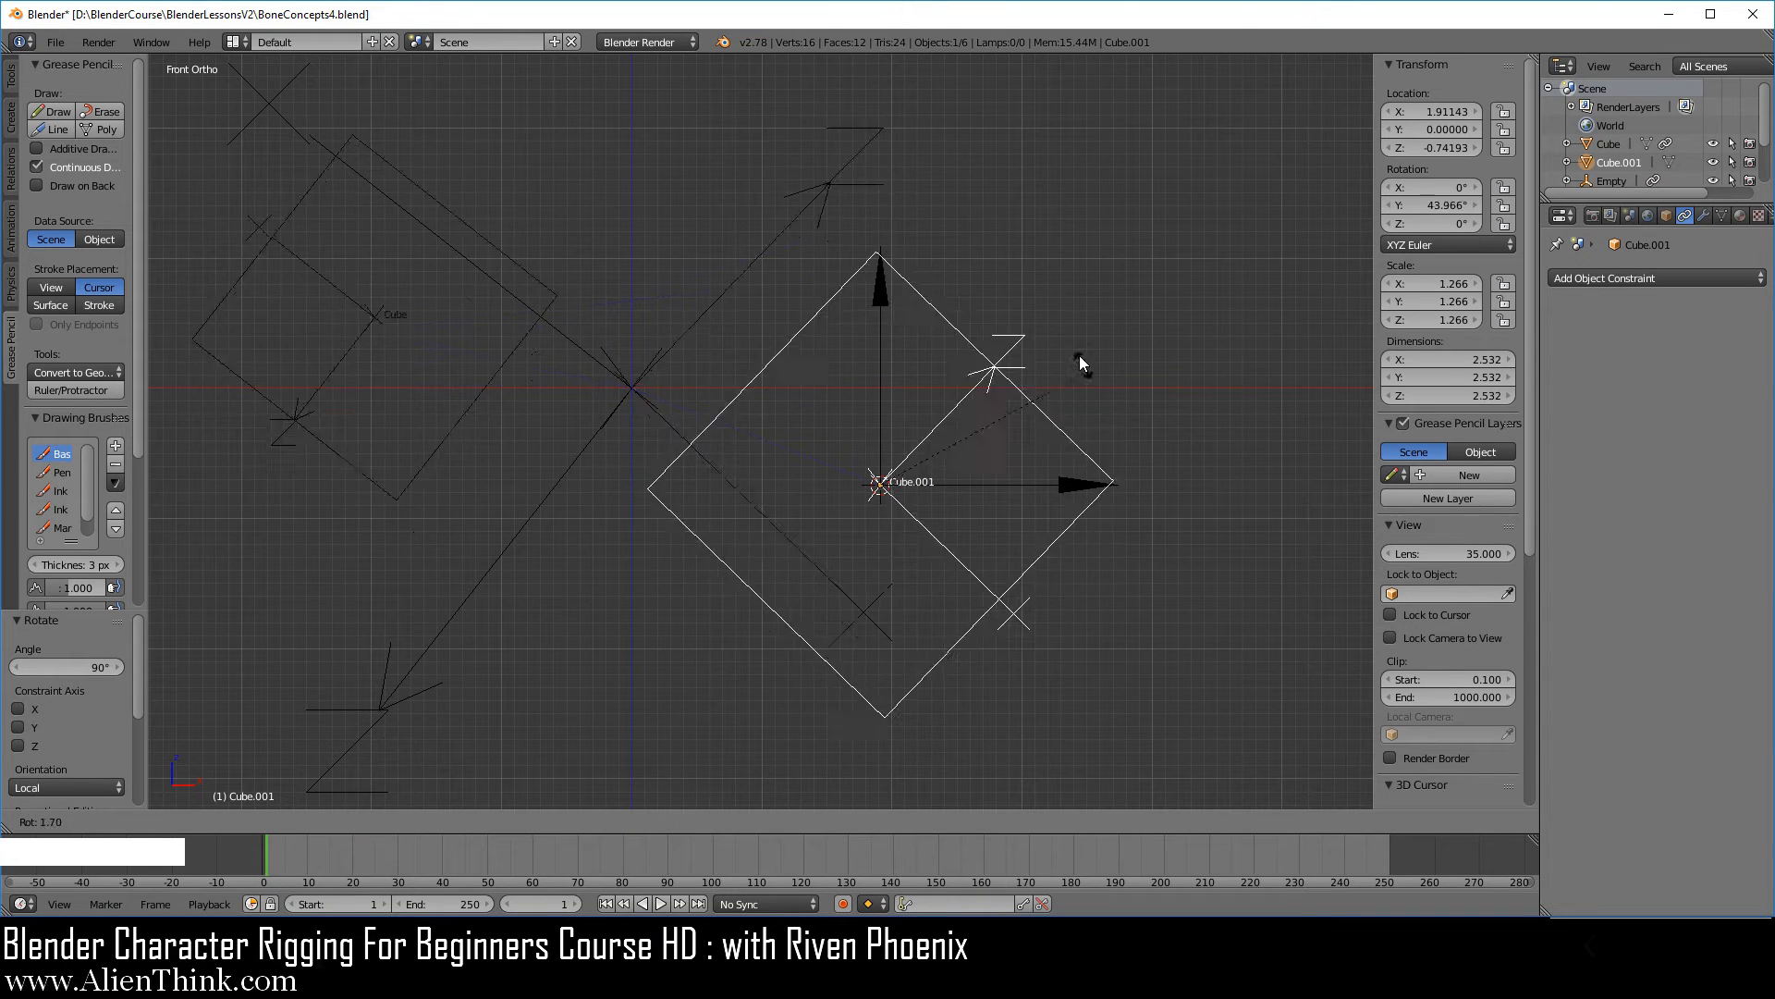
{"action": "right_click", "coordinate": [1075, 384]}
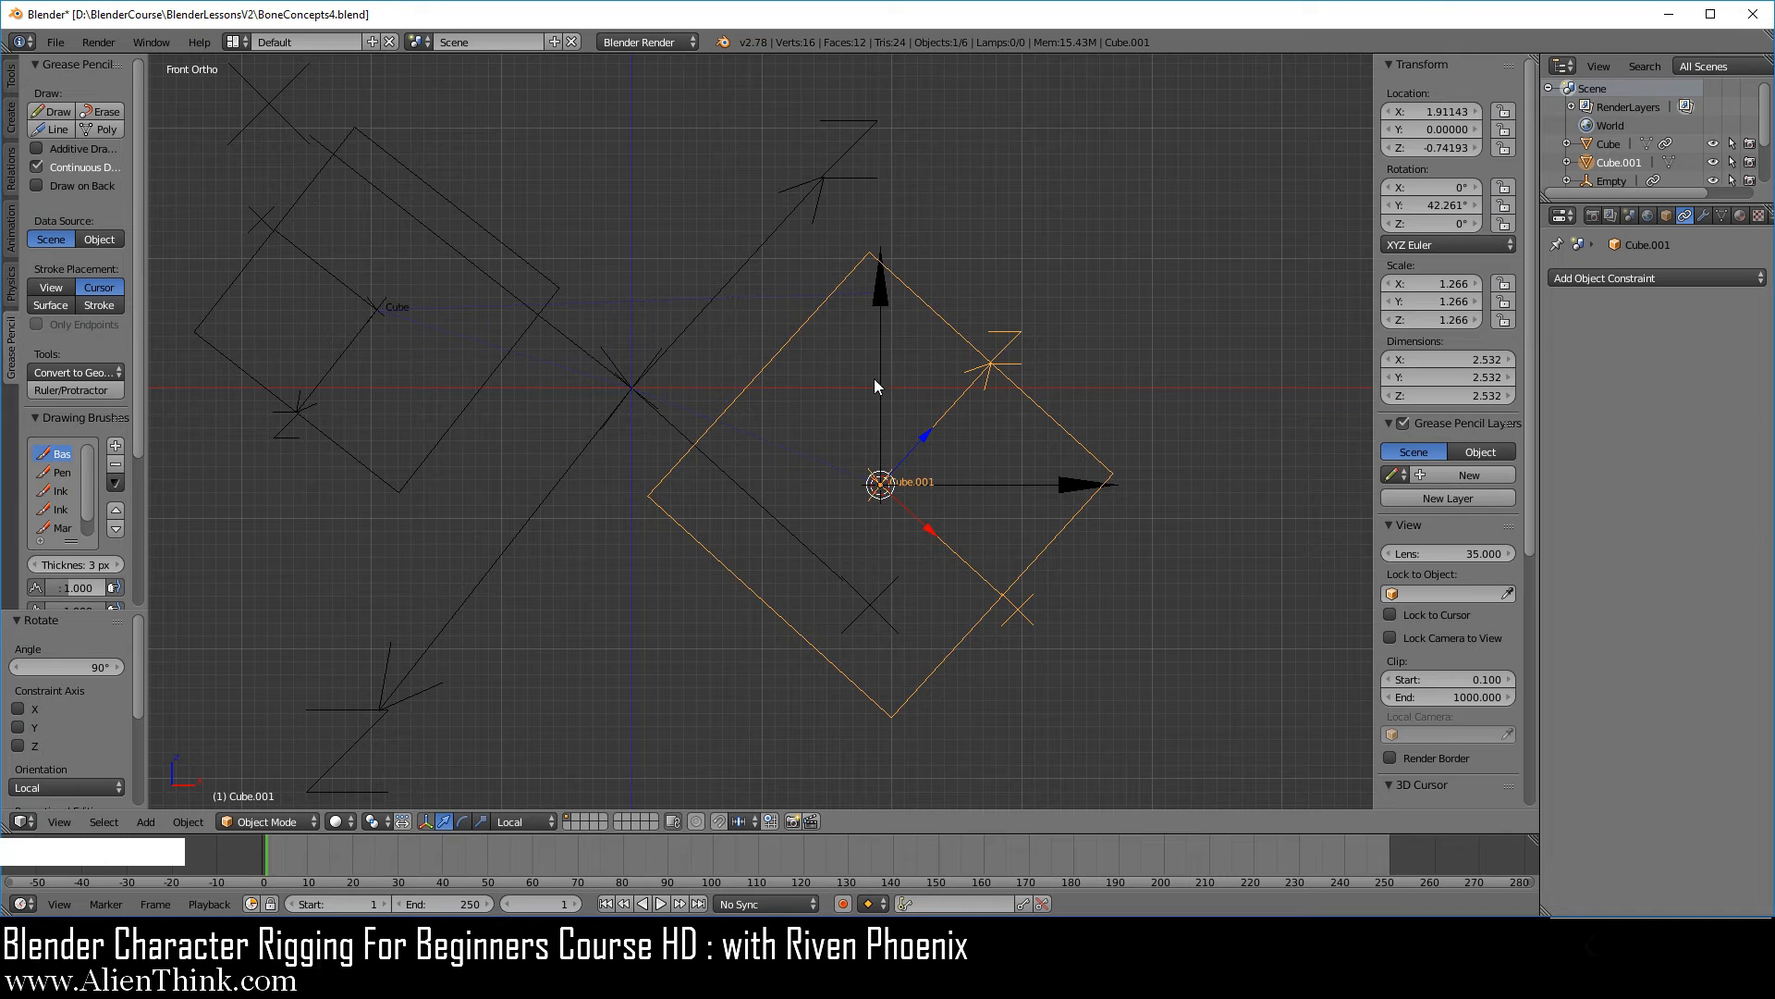
Snap the 3D cursor to the centre of the smaller, constrained cube.
{"action": "middle_click_drag", "start_coordinate": [934, 482], "coordinate": [1024, 532], "text": "shift"}
{"action": "right_click", "coordinate": [658, 416]}
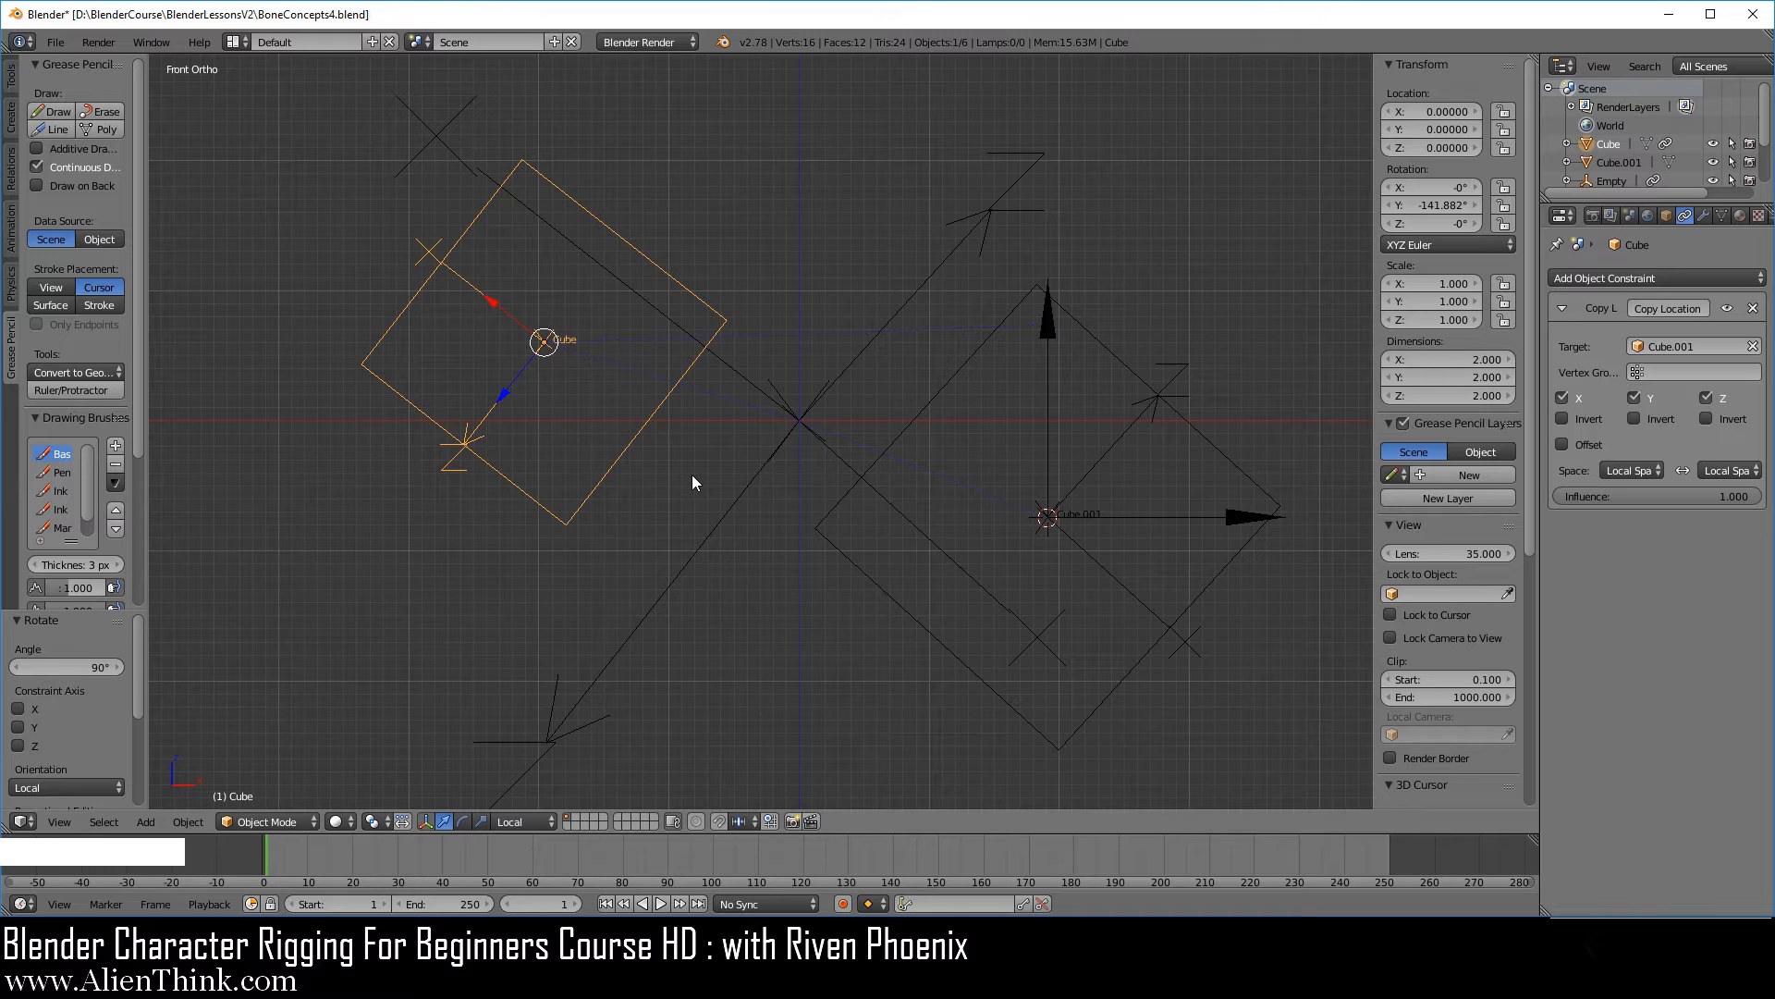
{"action": "key", "text": "shift+s"}
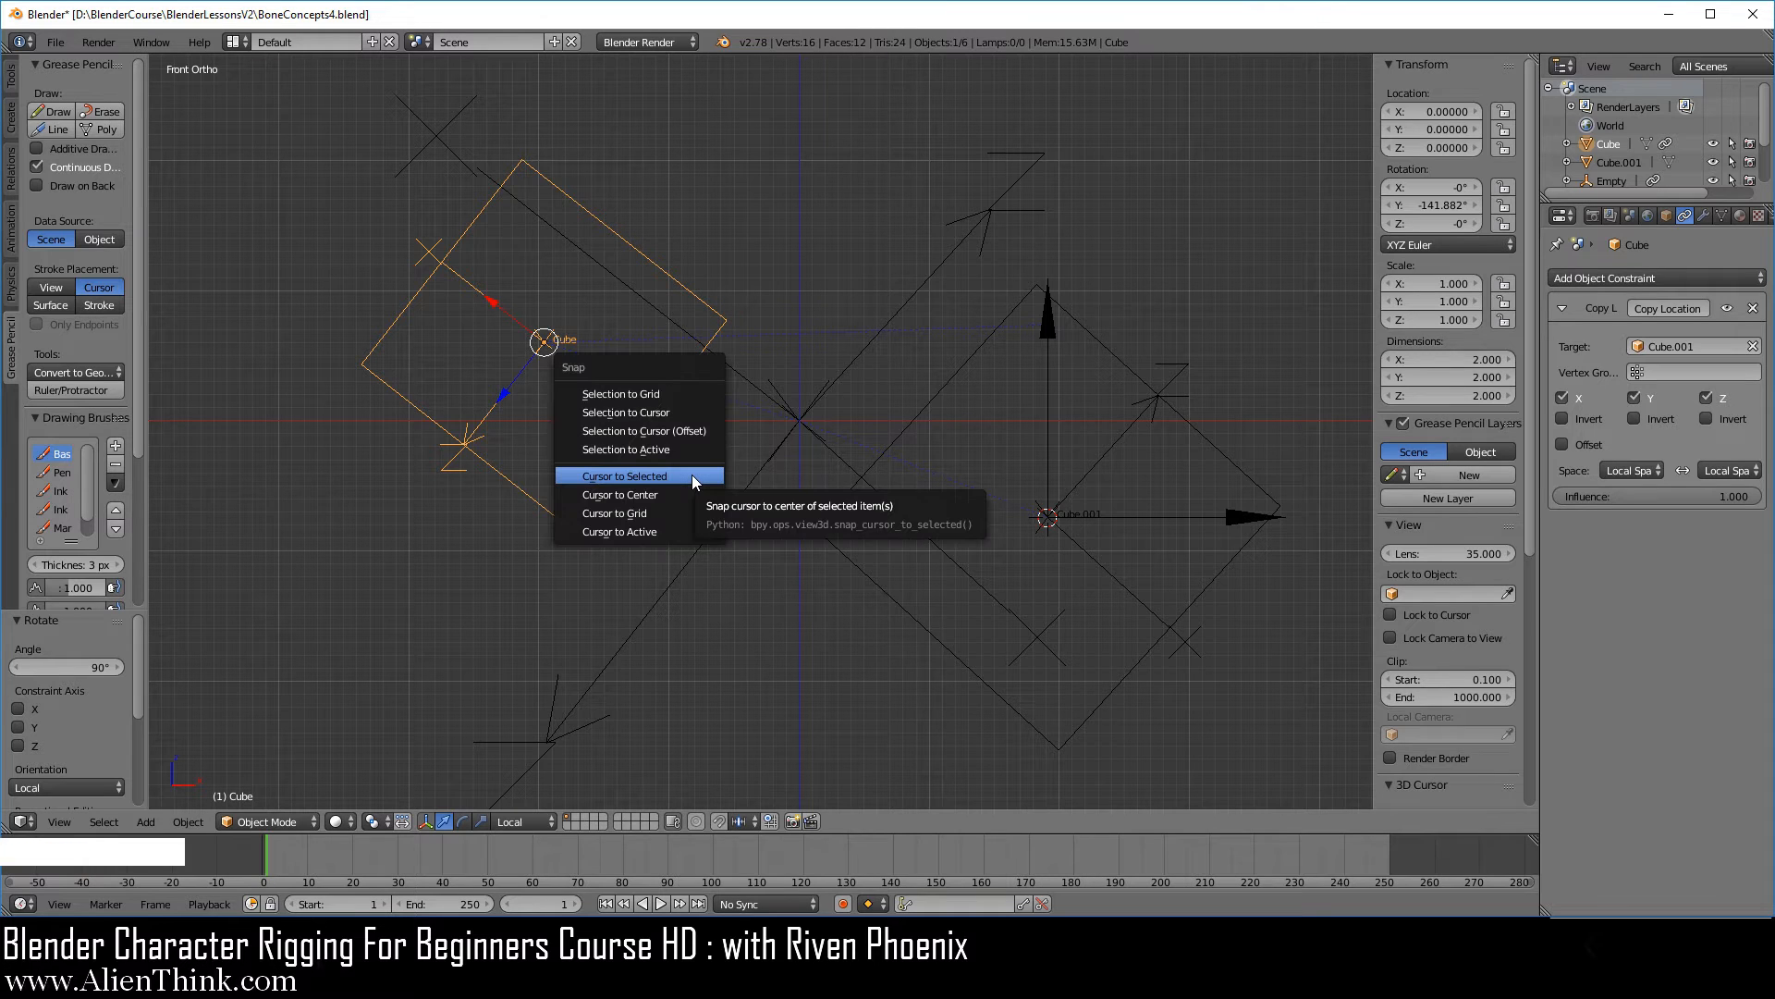
{"action": "left_click", "coordinate": [691, 475]}
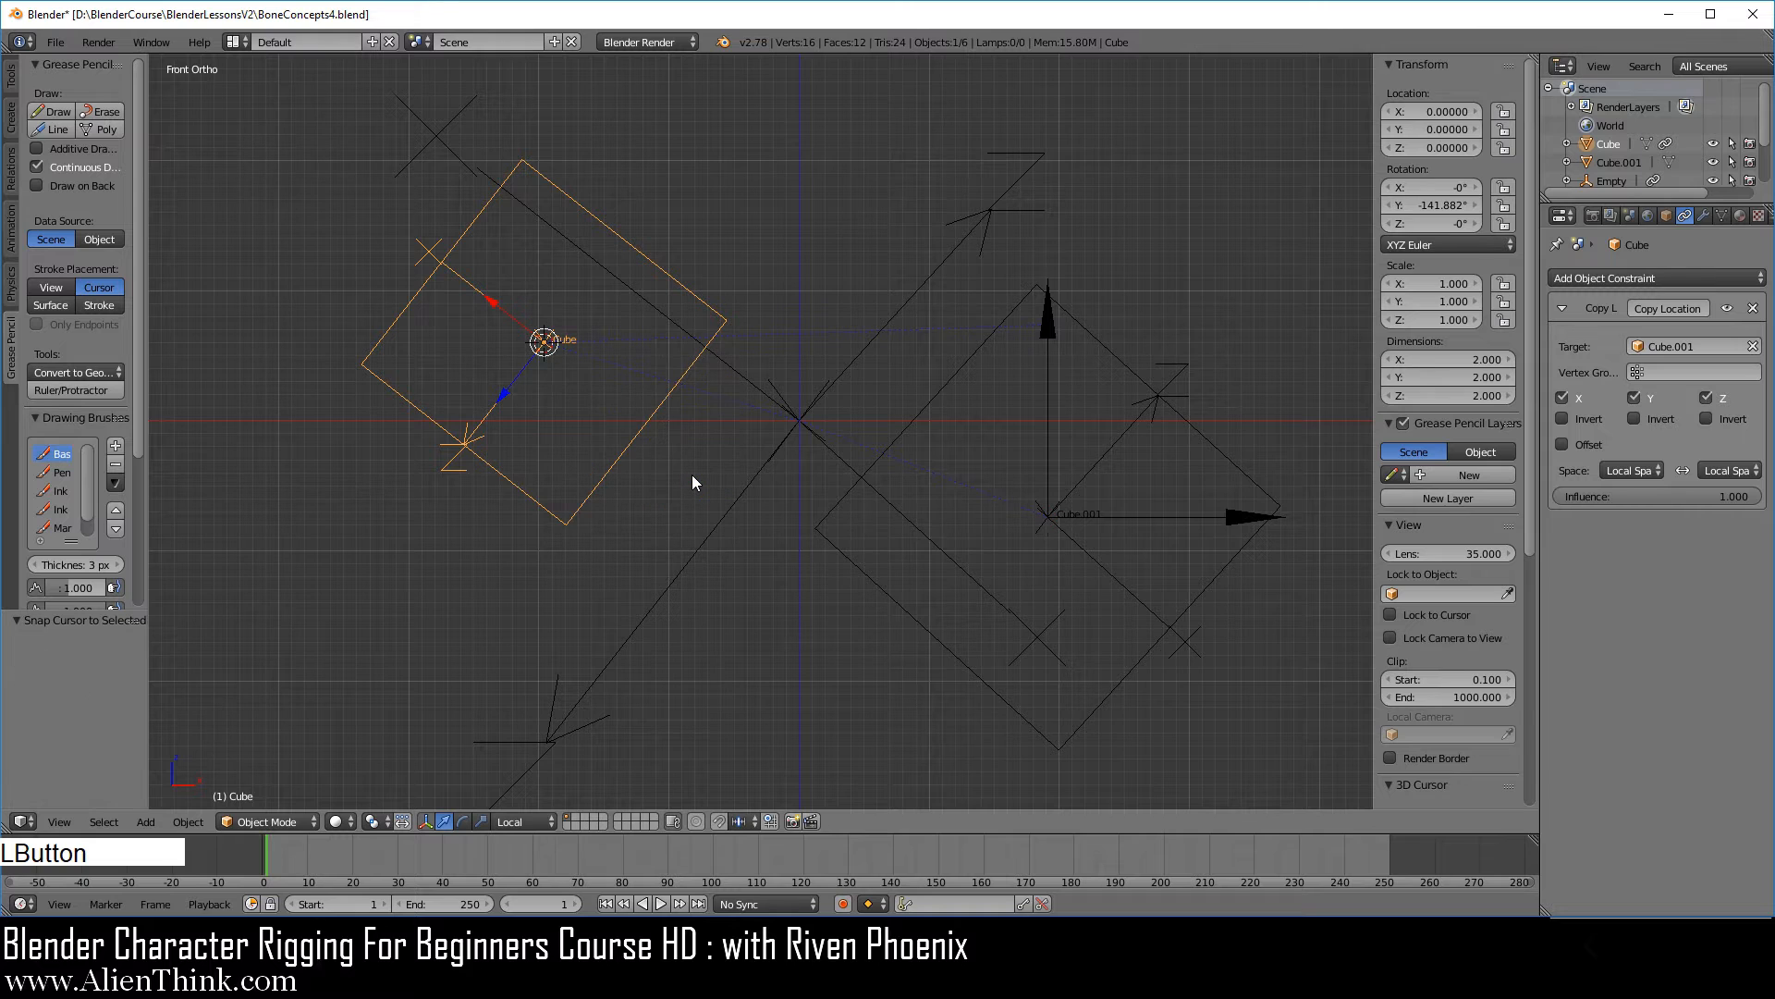
Add a Single Arrow empty at the smaller cube's centre and scale it to about 2.08.
{"action": "middle_click_drag", "start_coordinate": [692, 474], "coordinate": [825, 564], "text": "shift"}
{"action": "key", "text": "shift+a"}
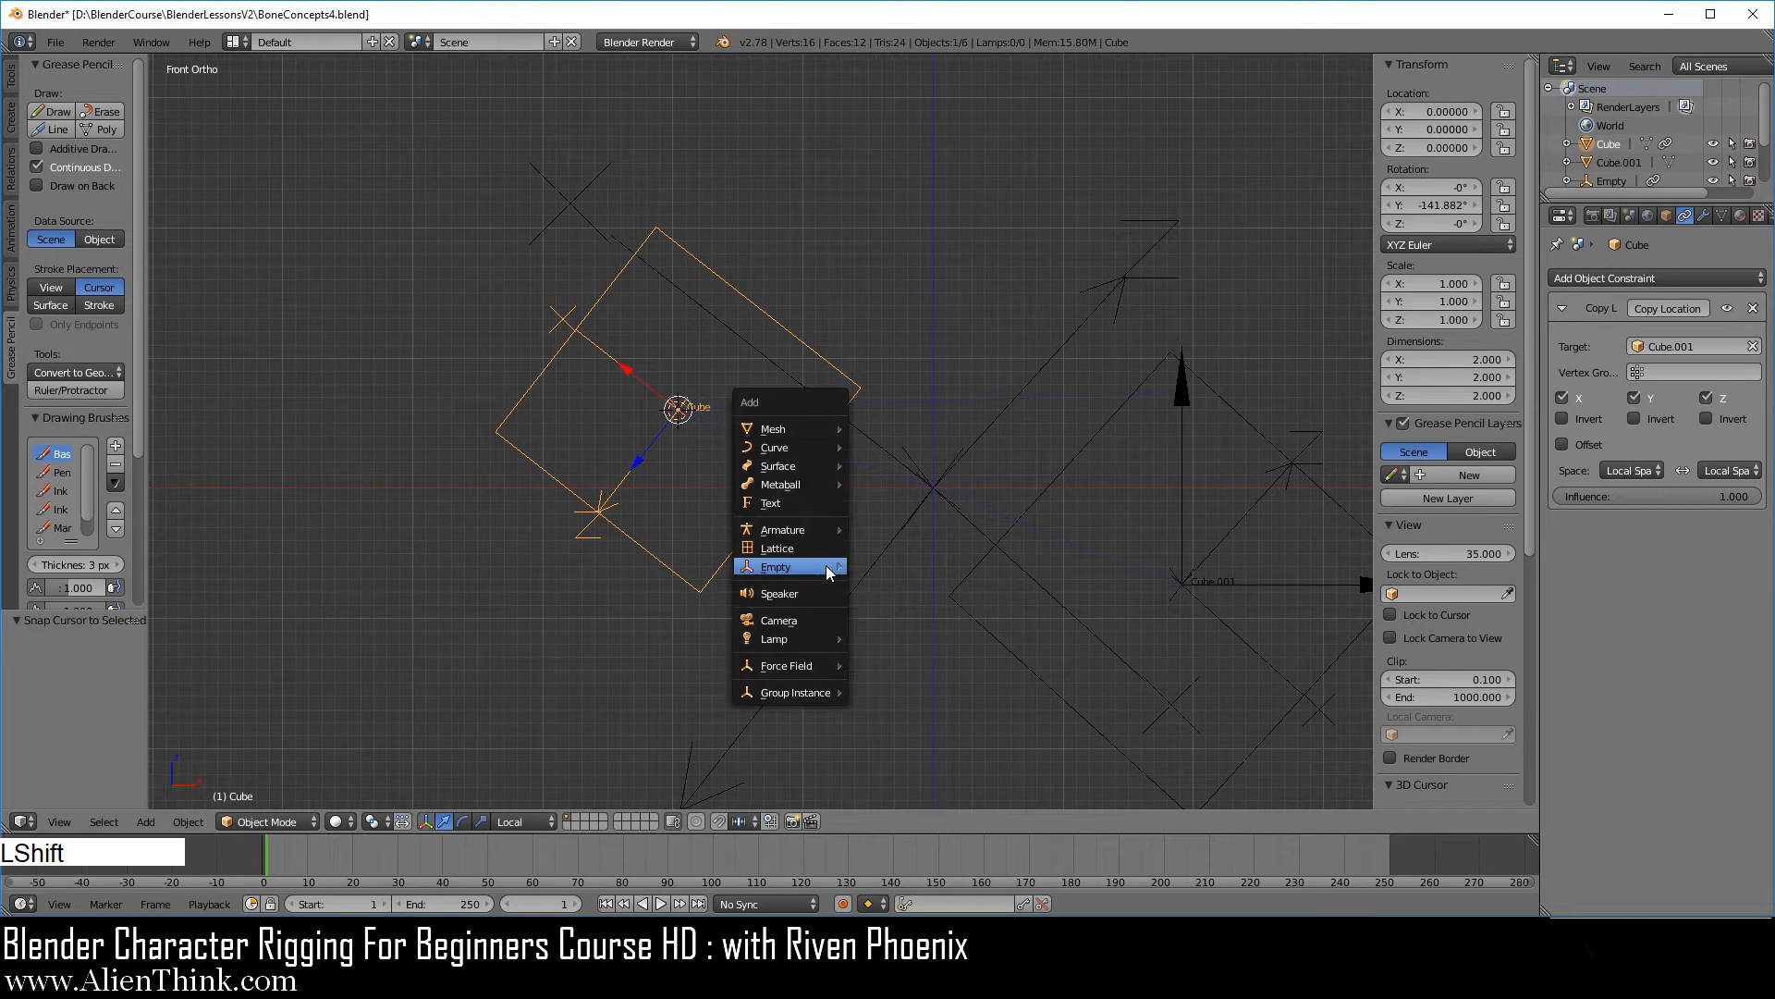
{"action": "mouse_move", "coordinate": [843, 571]}
{"action": "left_click", "coordinate": [940, 608]}
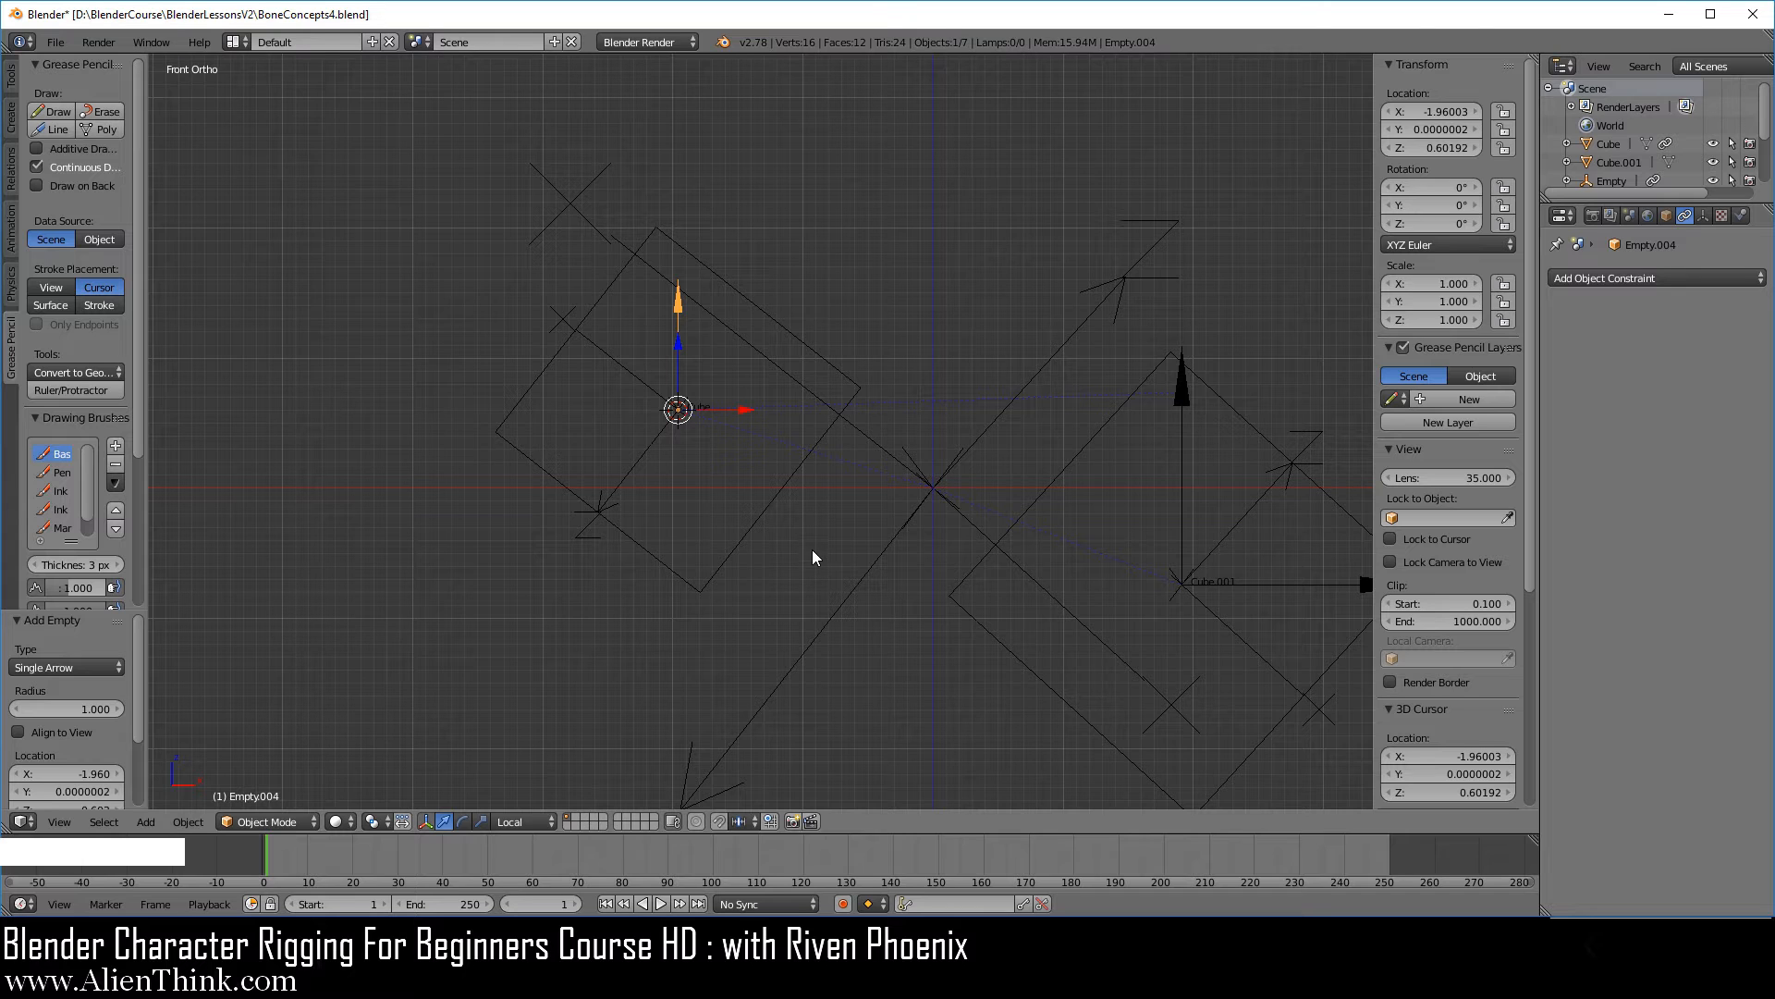
{"action": "key", "text": "s"}
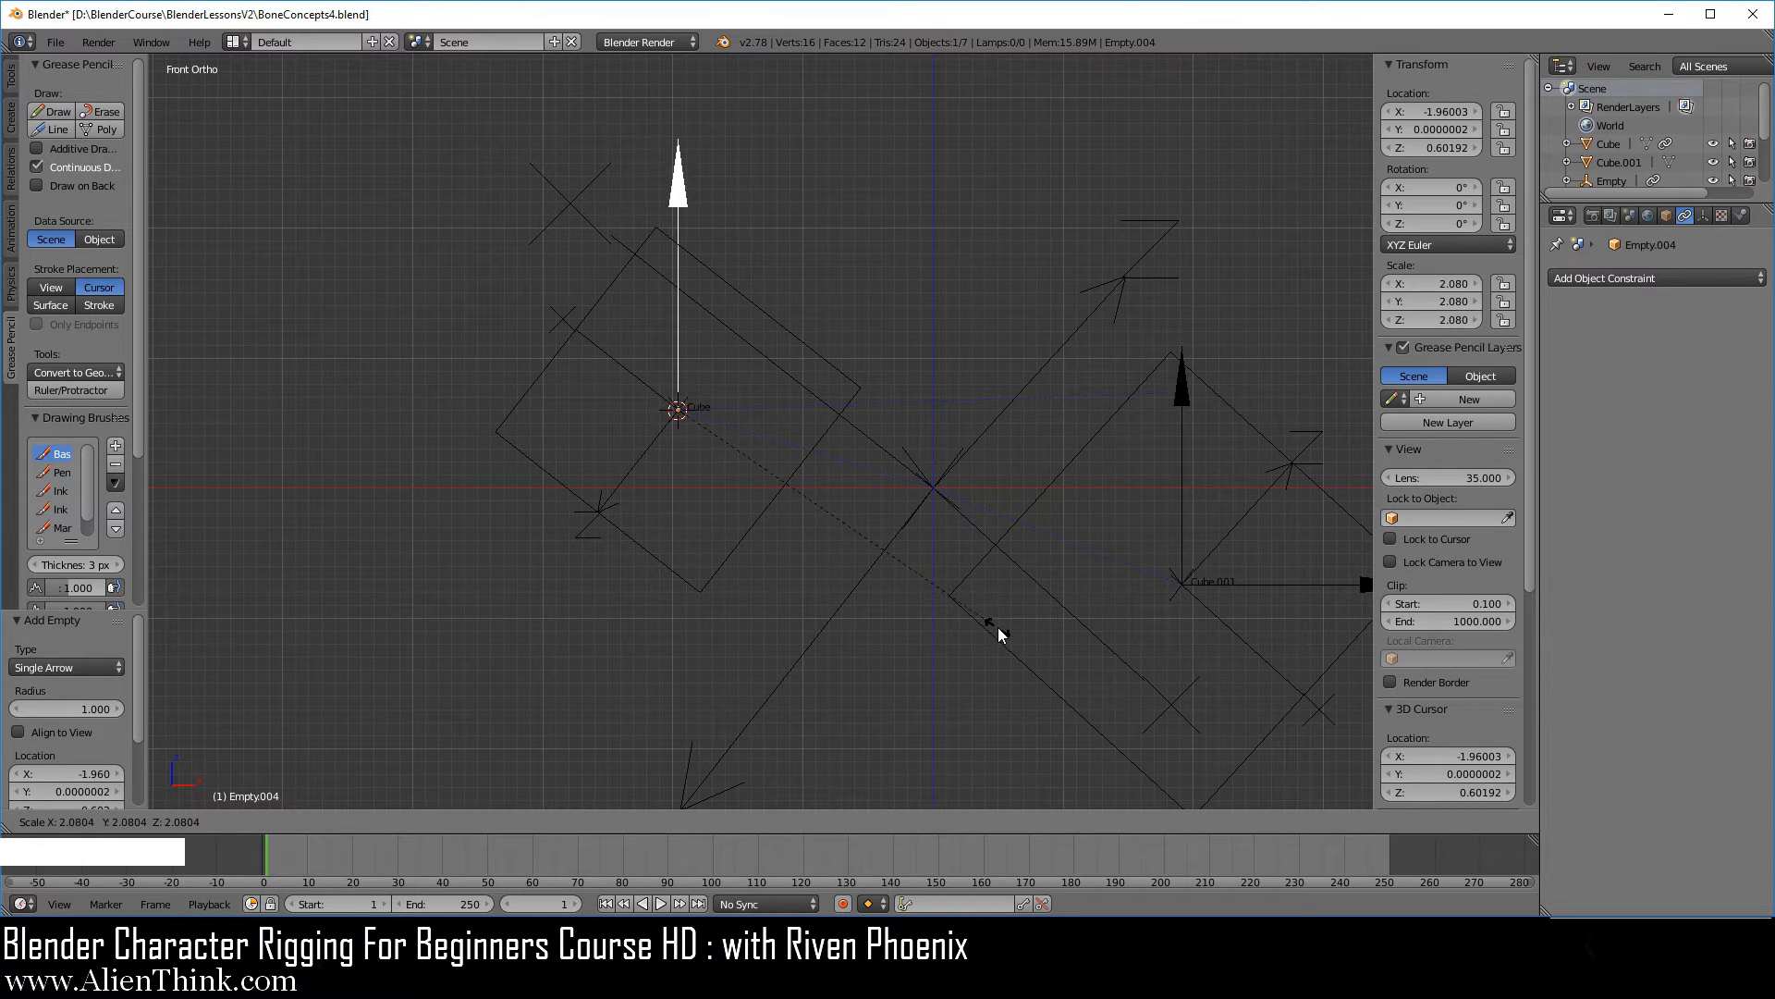
{"action": "left_click", "coordinate": [999, 633]}
Give the smaller cube's arrow a Copy Location constraint targeting Cube and clear the arrow's own location.
{"action": "left_click", "coordinate": [1655, 278]}
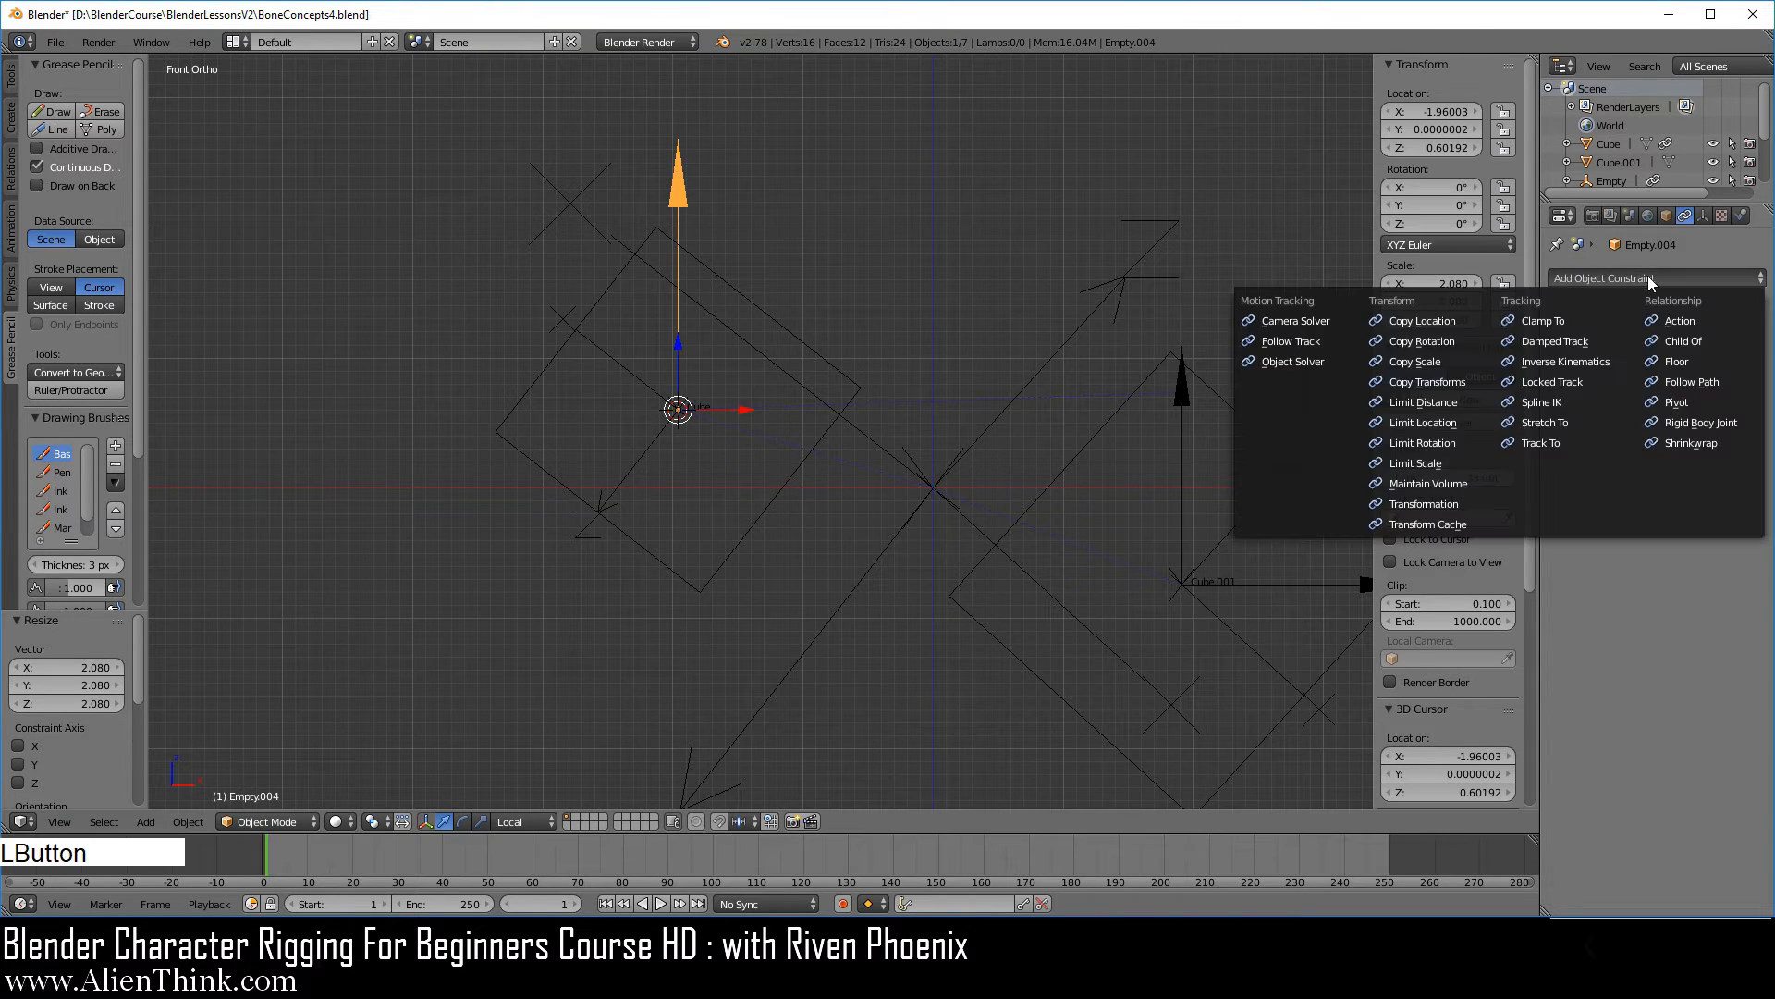
{"action": "left_click", "coordinate": [1474, 322]}
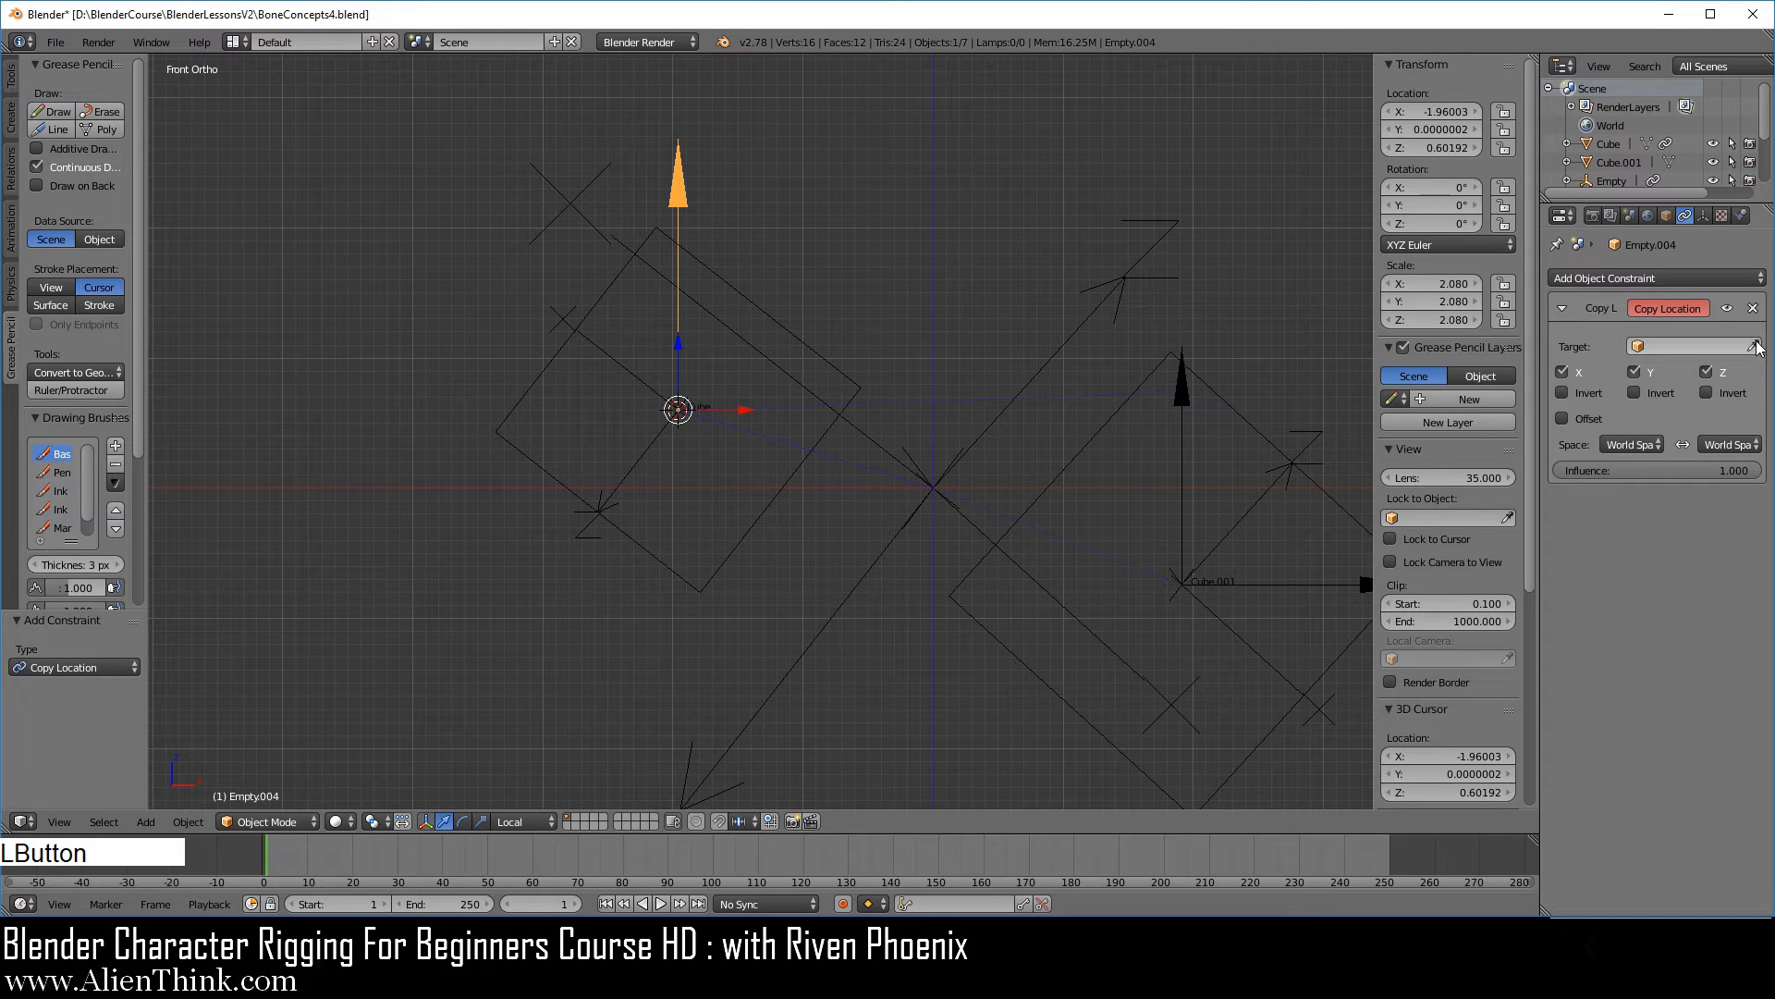
{"action": "left_click", "coordinate": [1757, 346]}
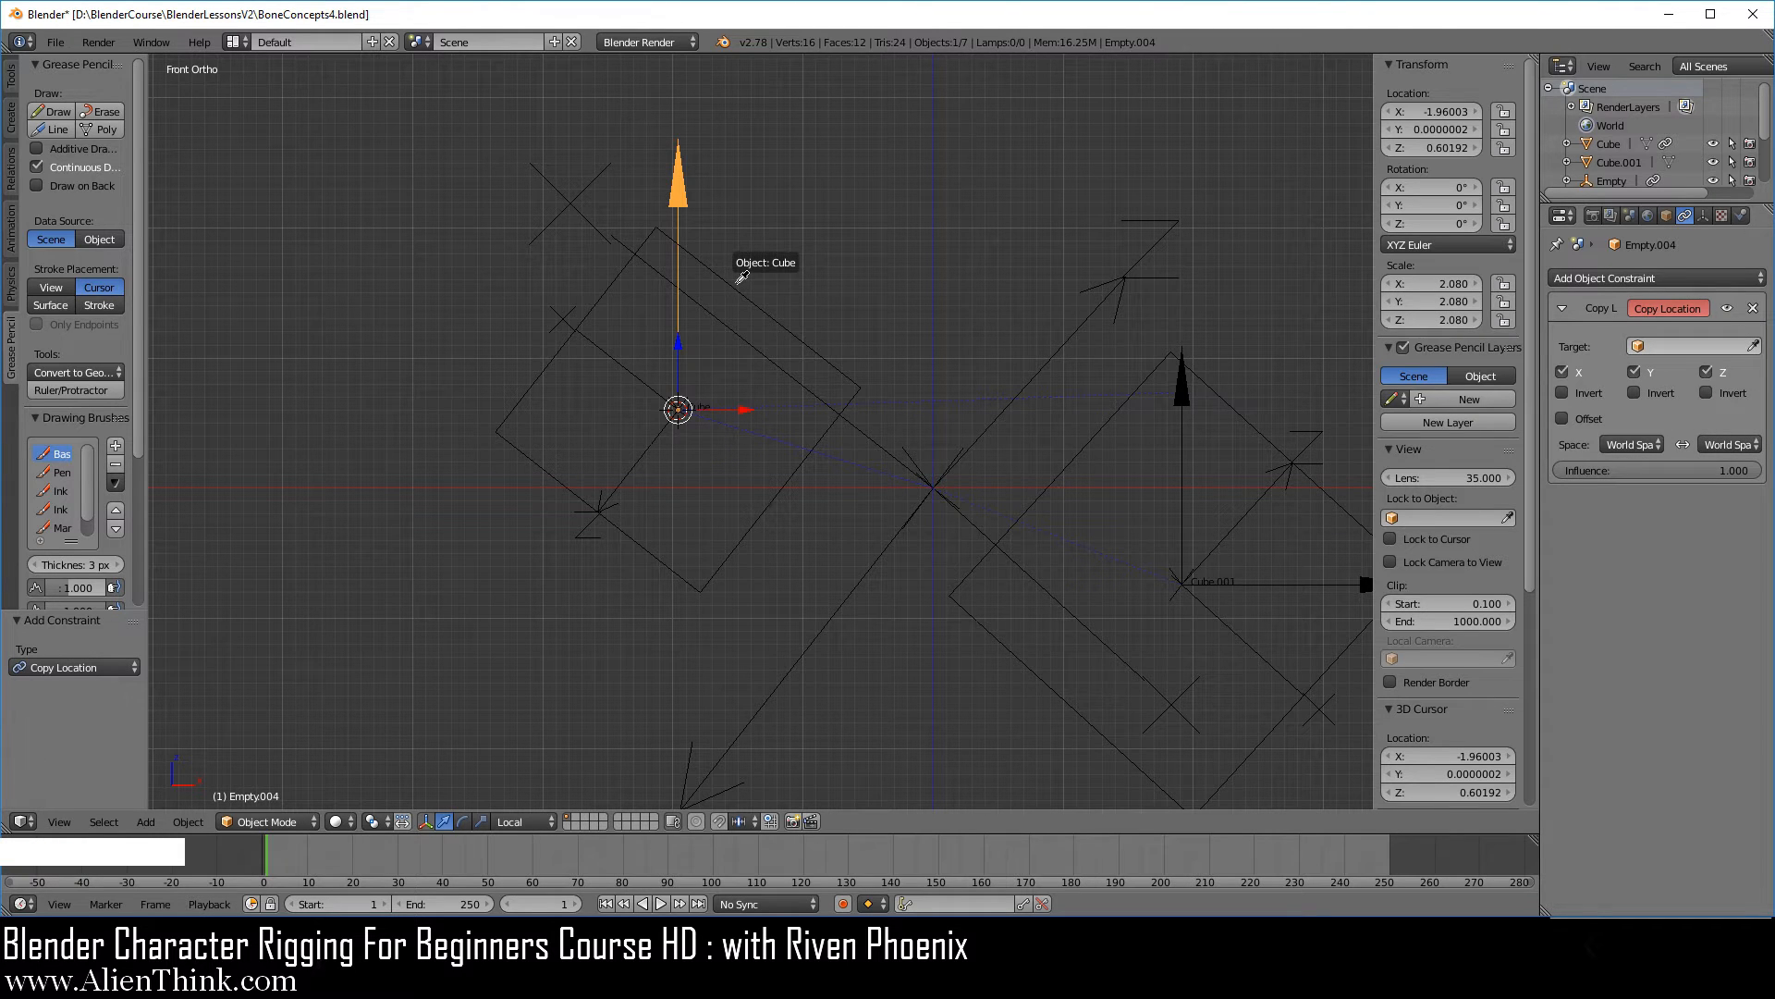
{"action": "left_click", "coordinate": [737, 278]}
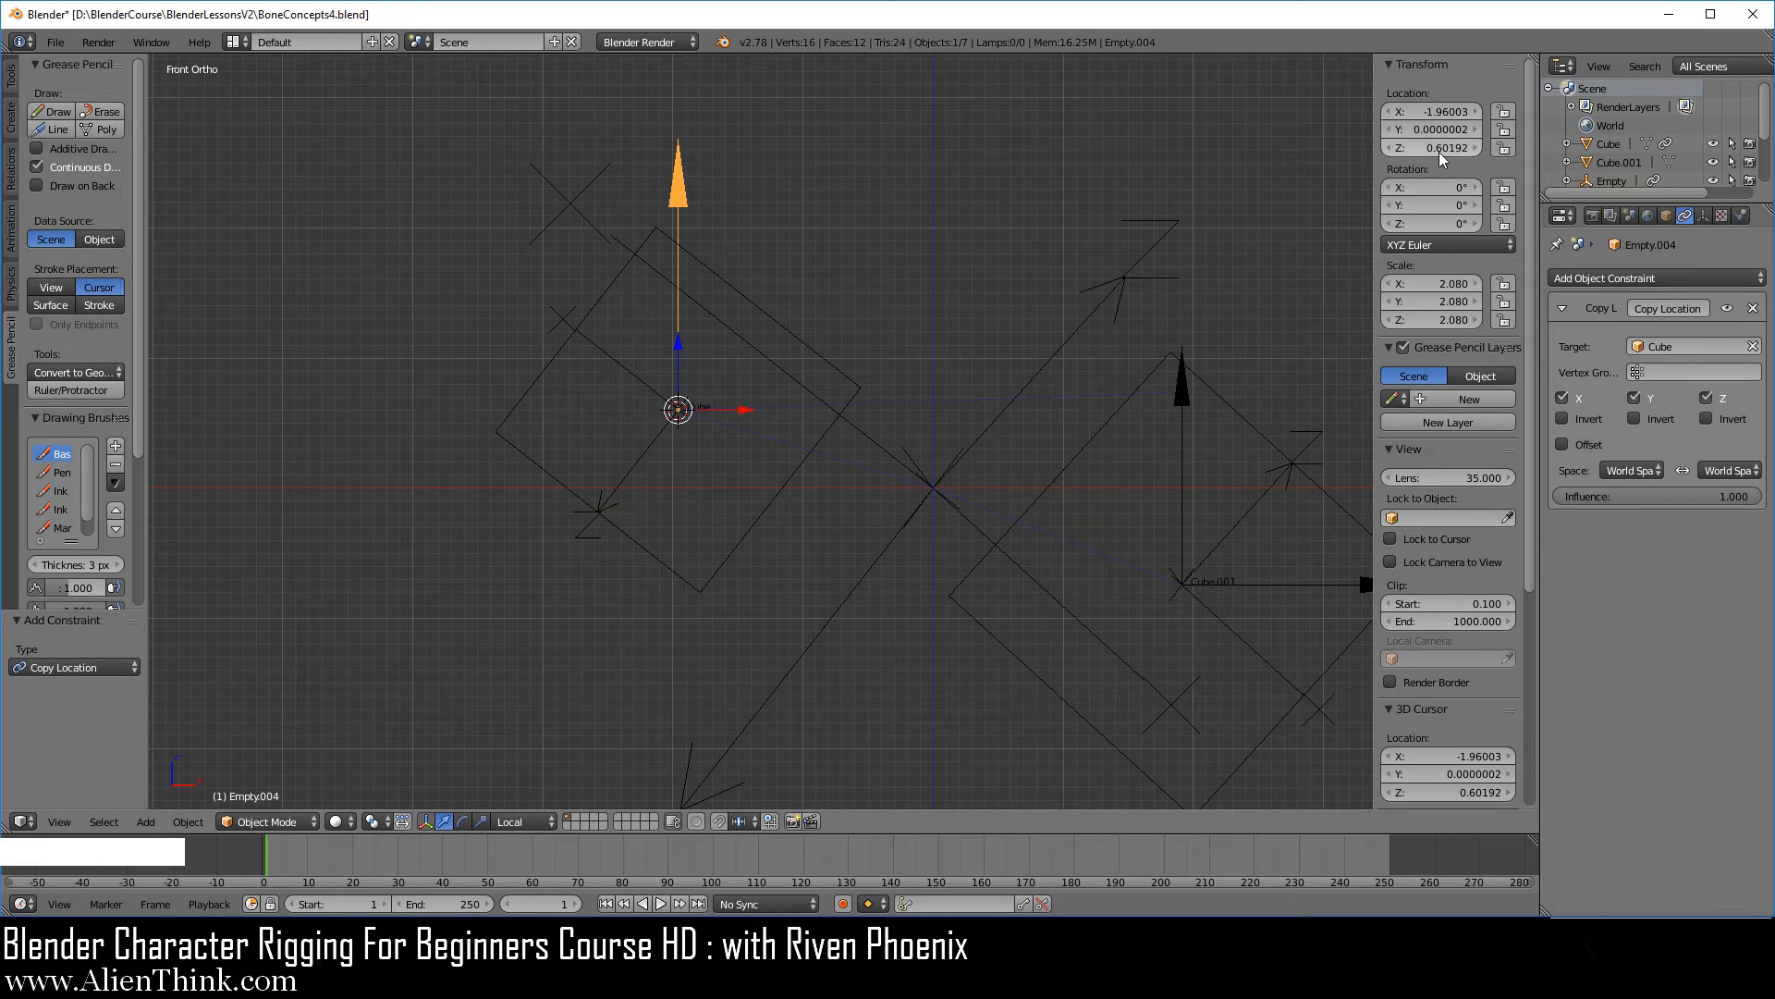
{"action": "right_click", "coordinate": [679, 196]}
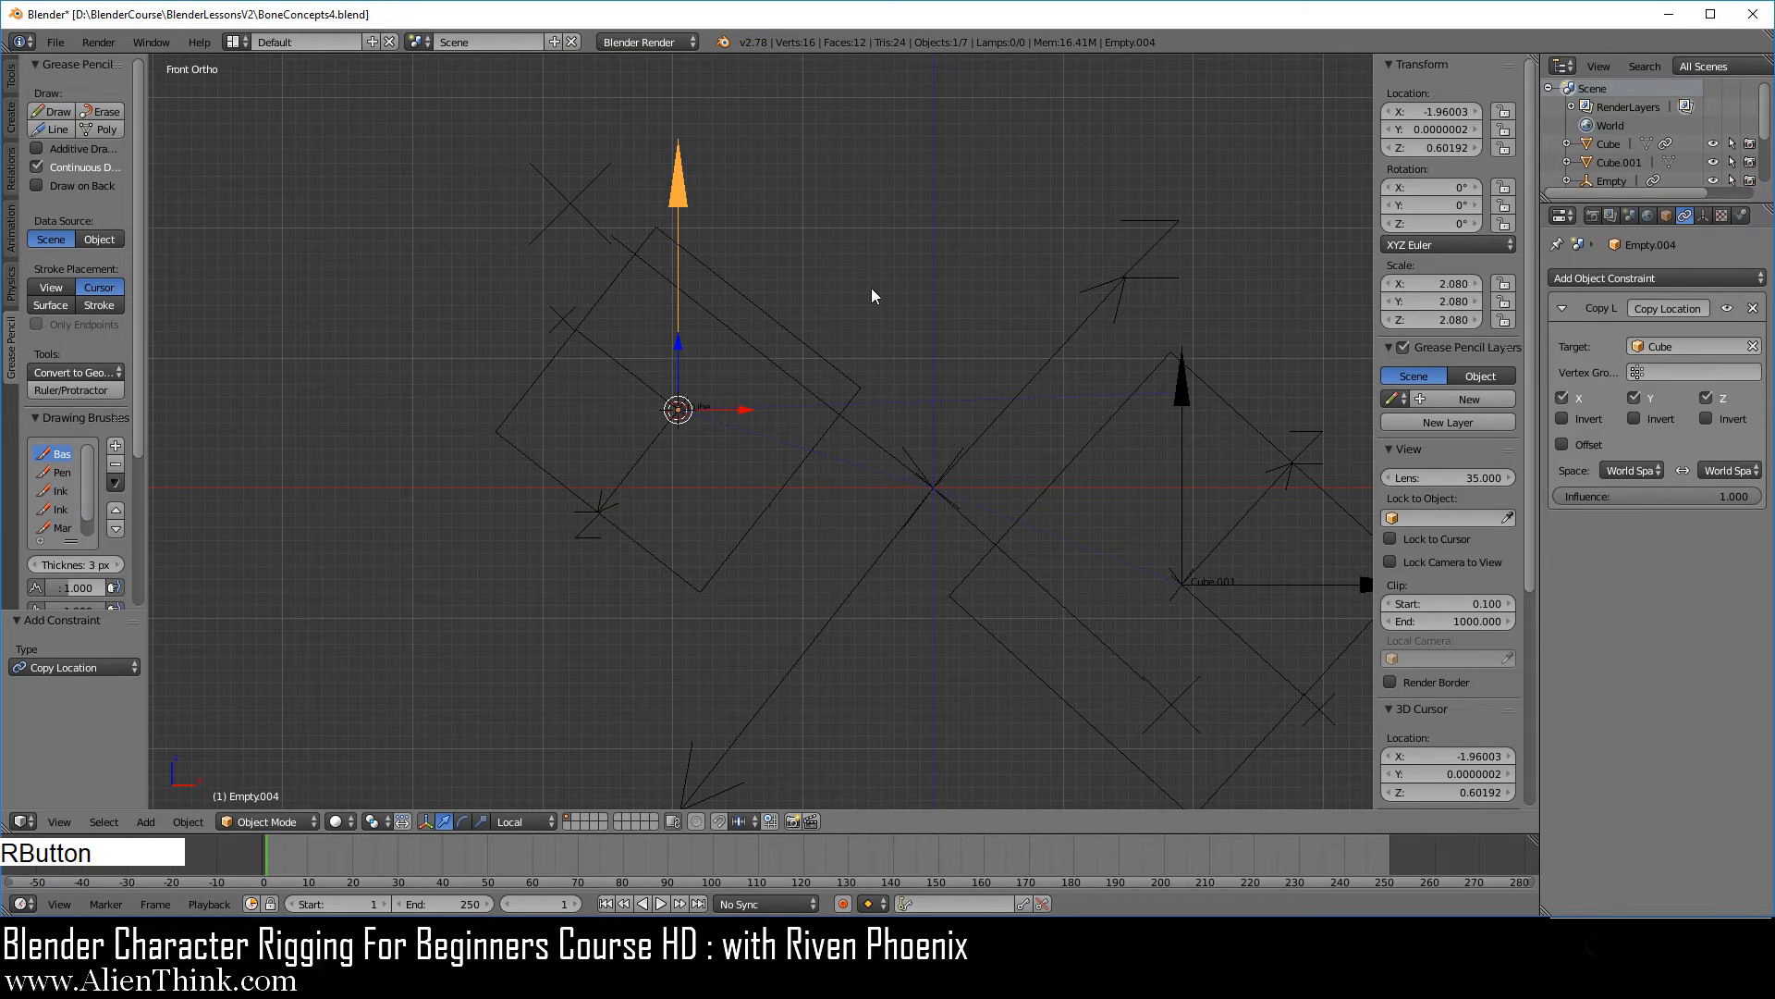
{"action": "key", "text": "alt+g"}
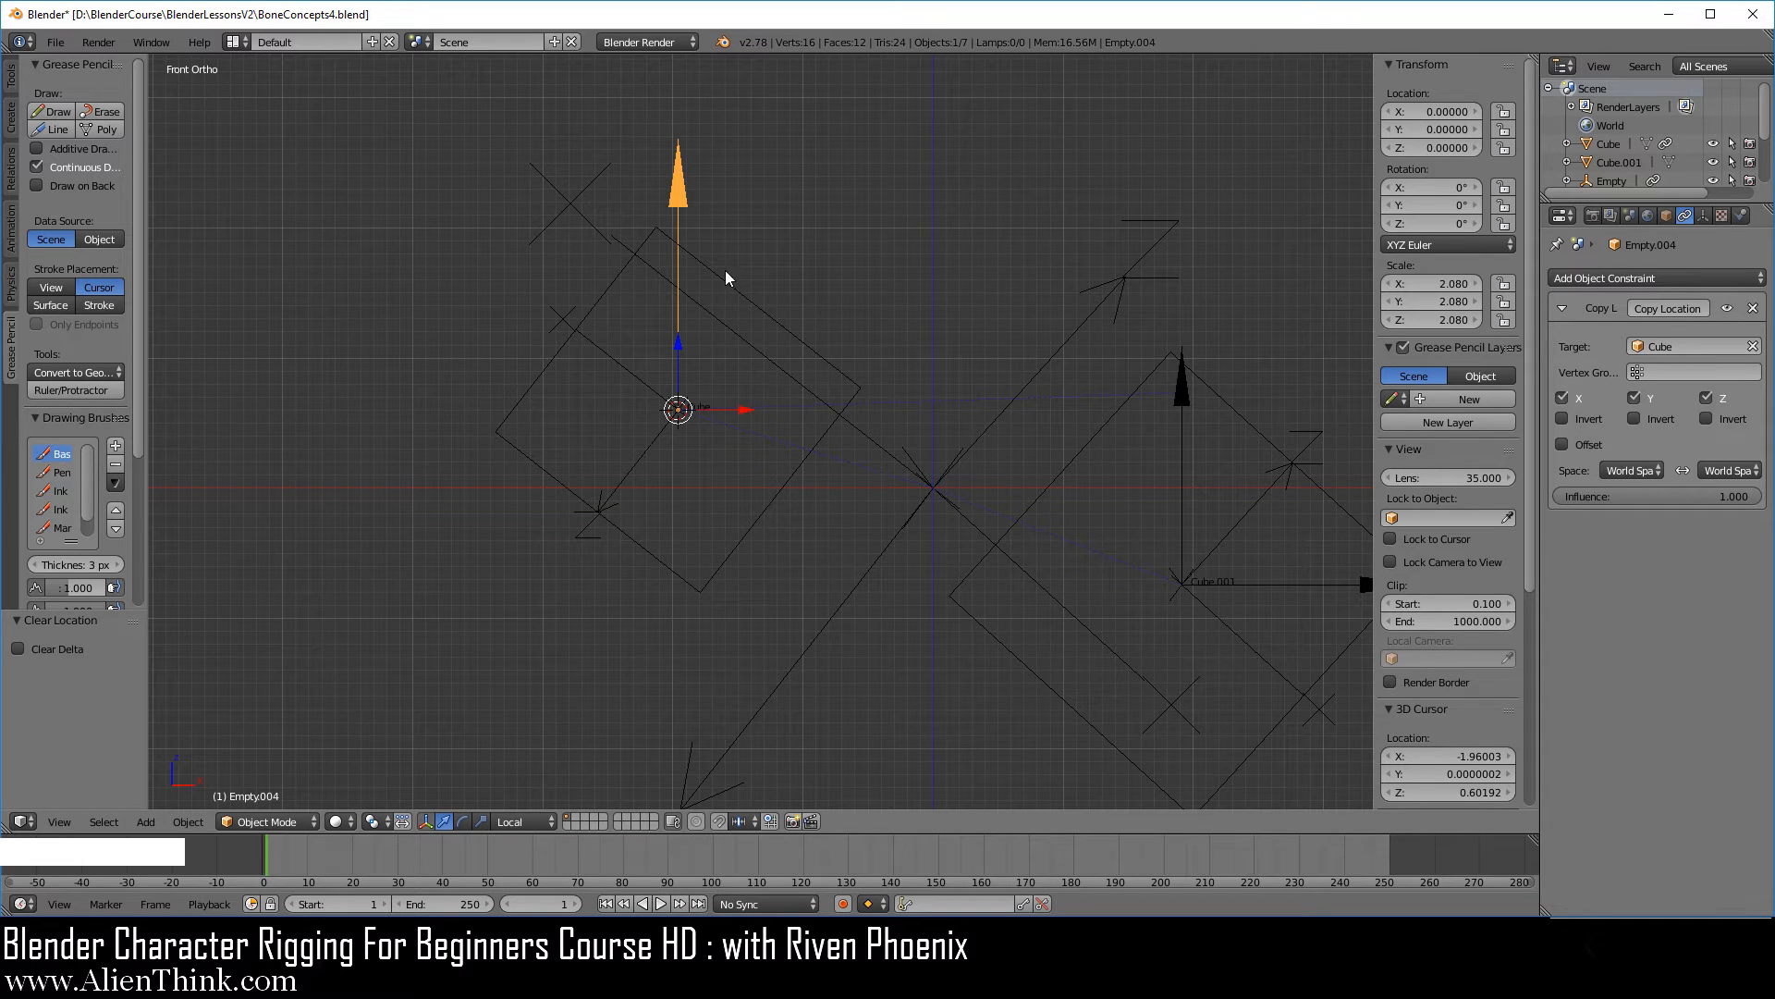
Duplicate the smaller cube's upright arrow in place and enable Offset on the copy's Copy Location constraint.
{"action": "key", "text": "shift+d"}
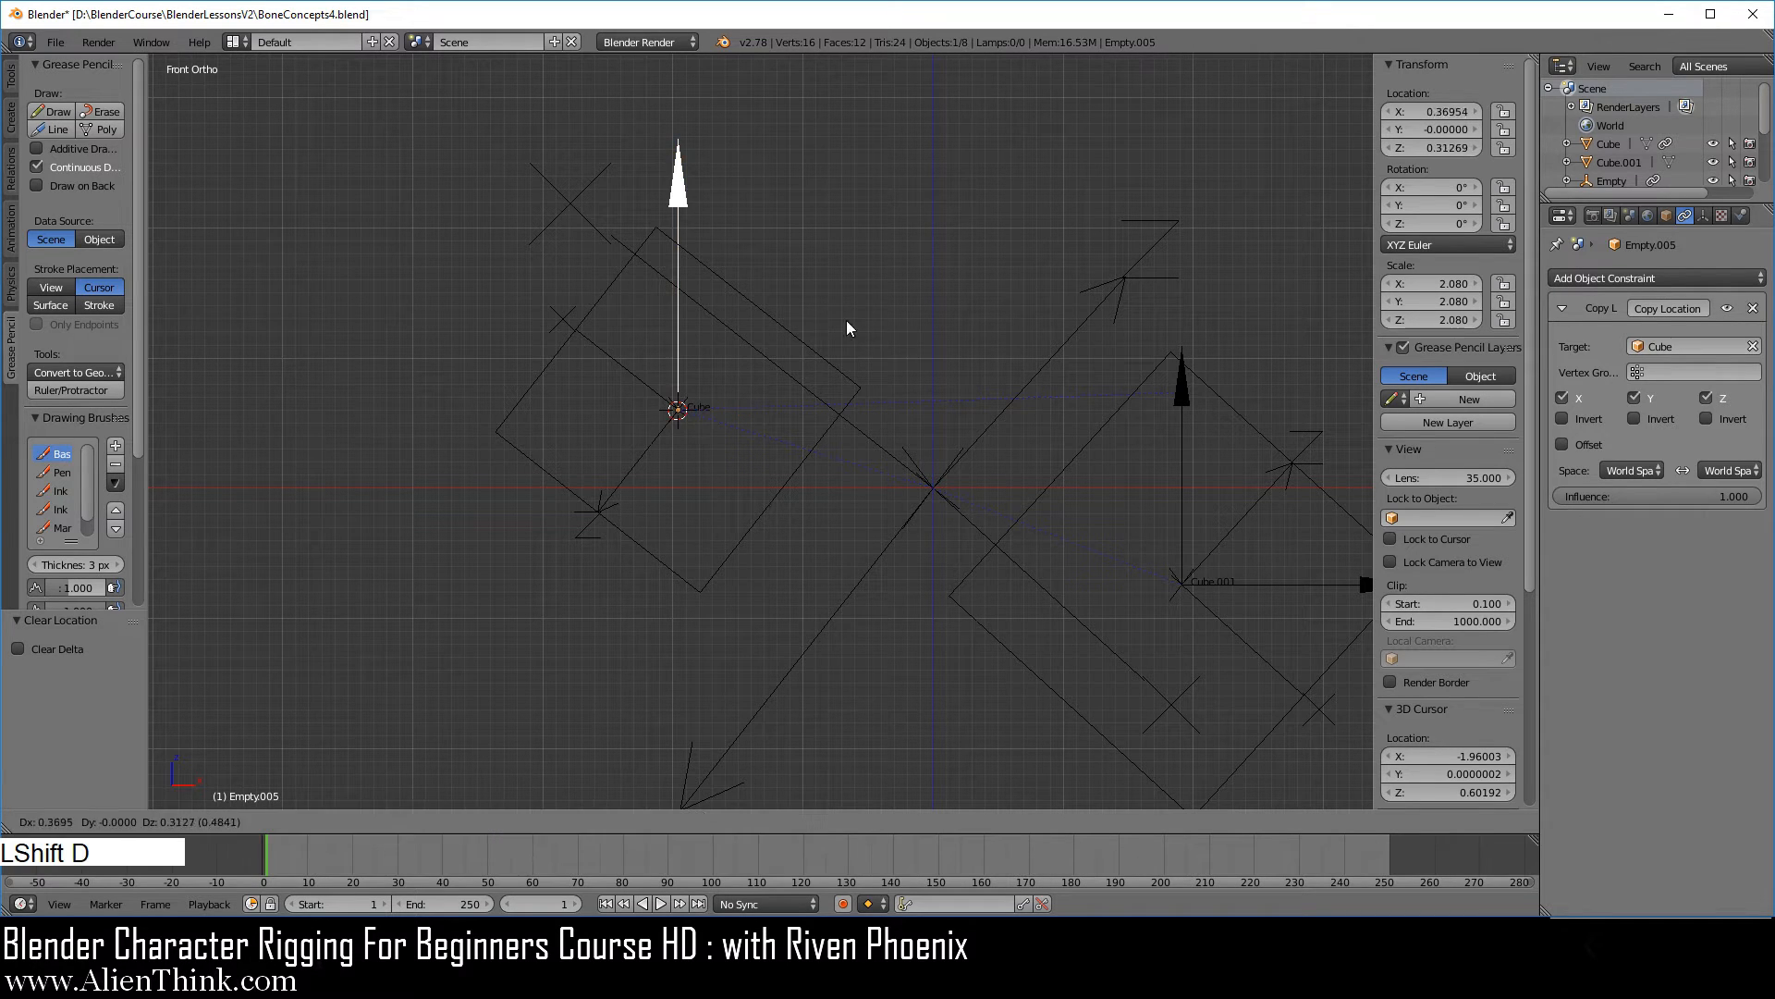
{"action": "right_click", "coordinate": [956, 280]}
{"action": "left_click", "coordinate": [1578, 442]}
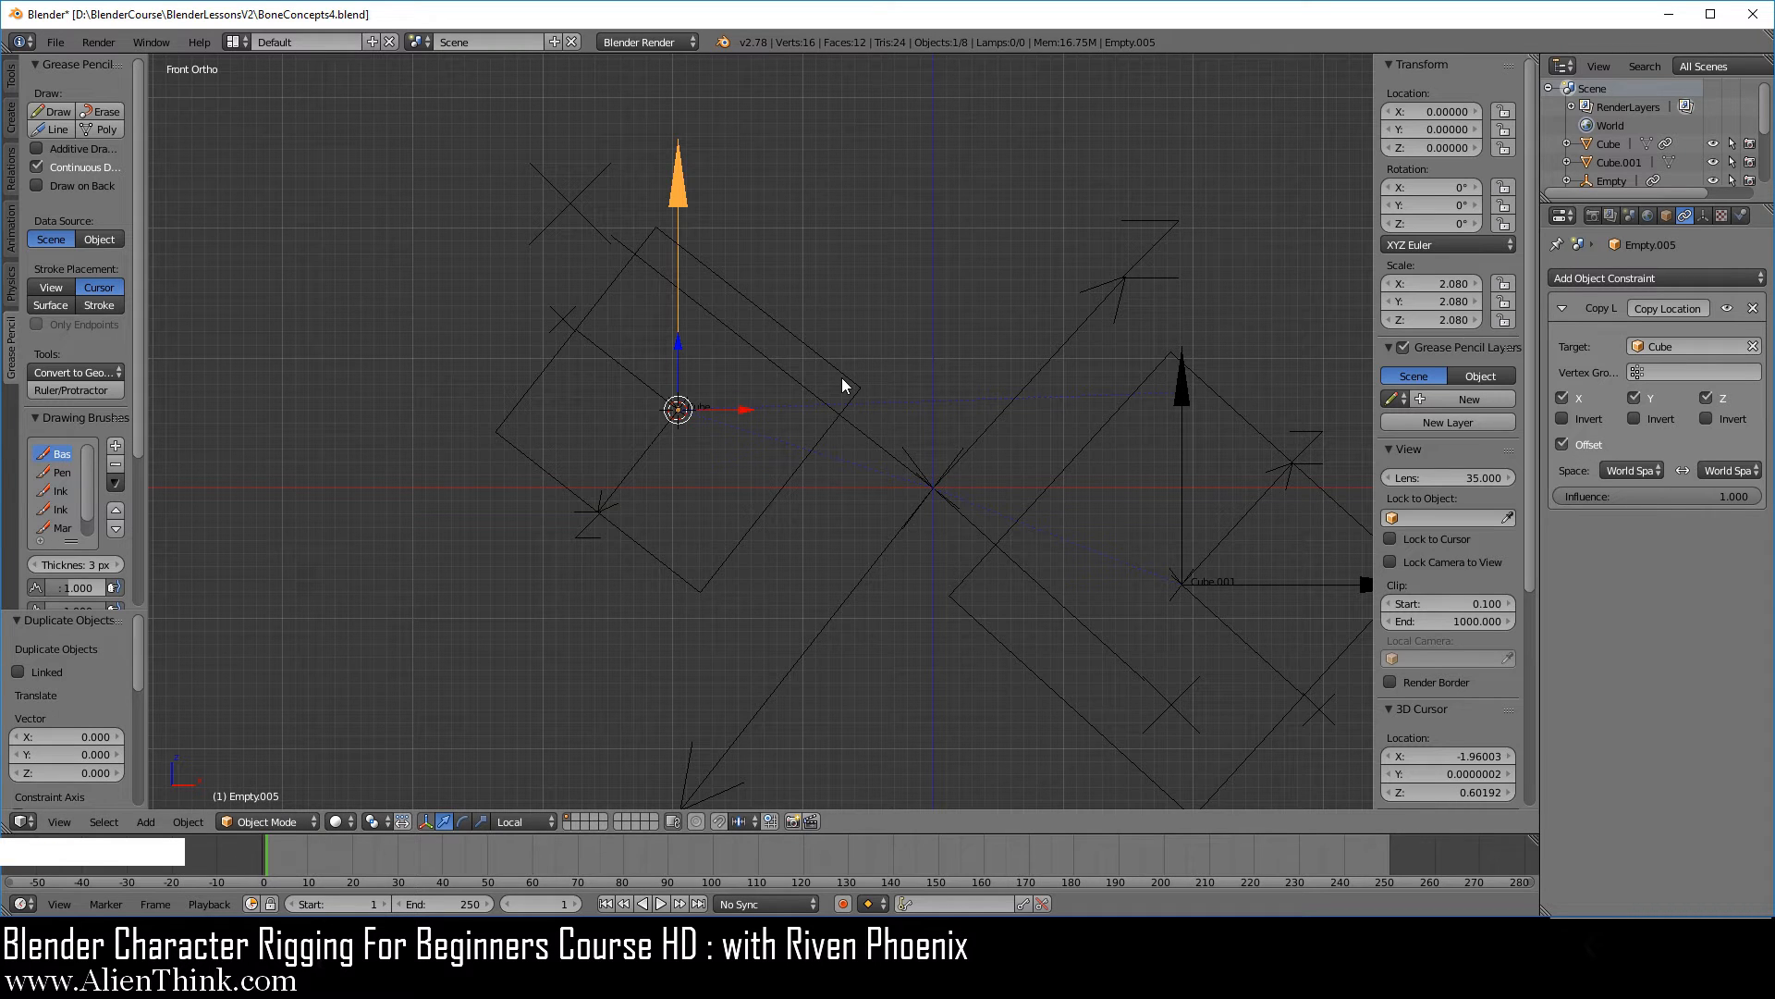
Rotate the duplicated arrow 90° in the front view to represent the smaller cube's second world axis.
{"action": "type", "text": "r"}
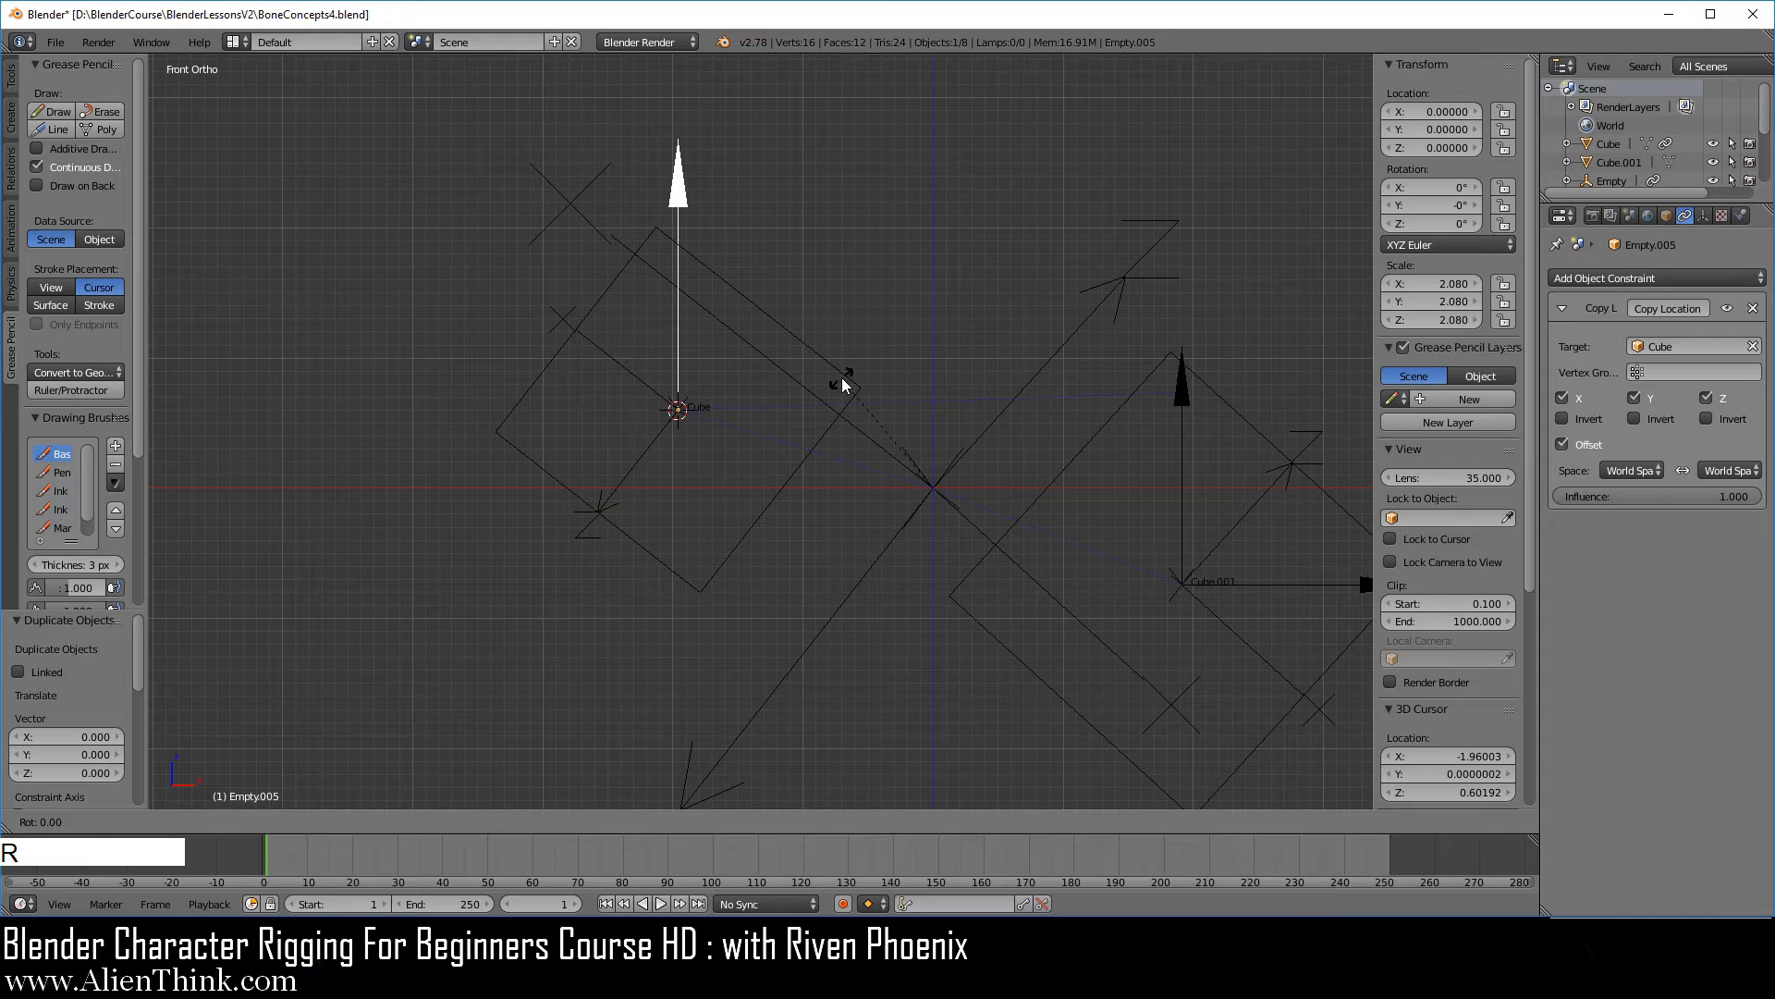
{"action": "type", "text": "90"}
{"action": "key", "text": "Return"}
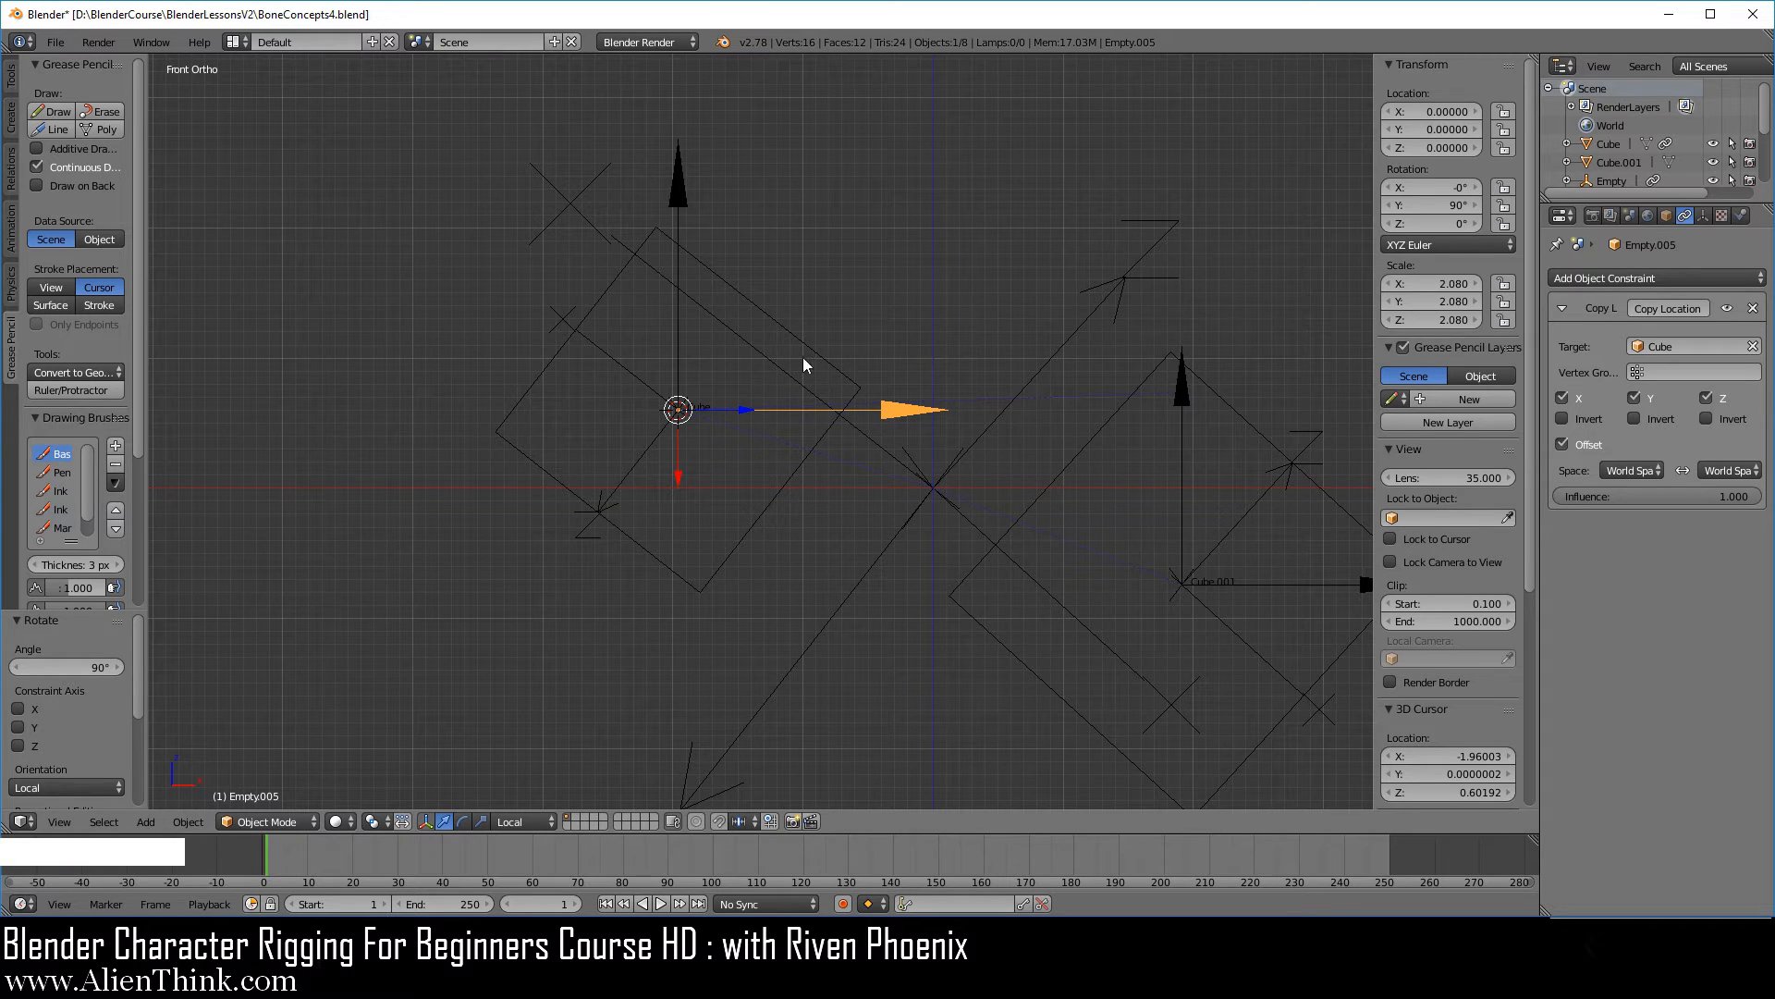
Collapse the Copy Location constraint settings on both the upright and the horizontal arrow of the smaller cube.
{"action": "right_click", "coordinate": [680, 206]}
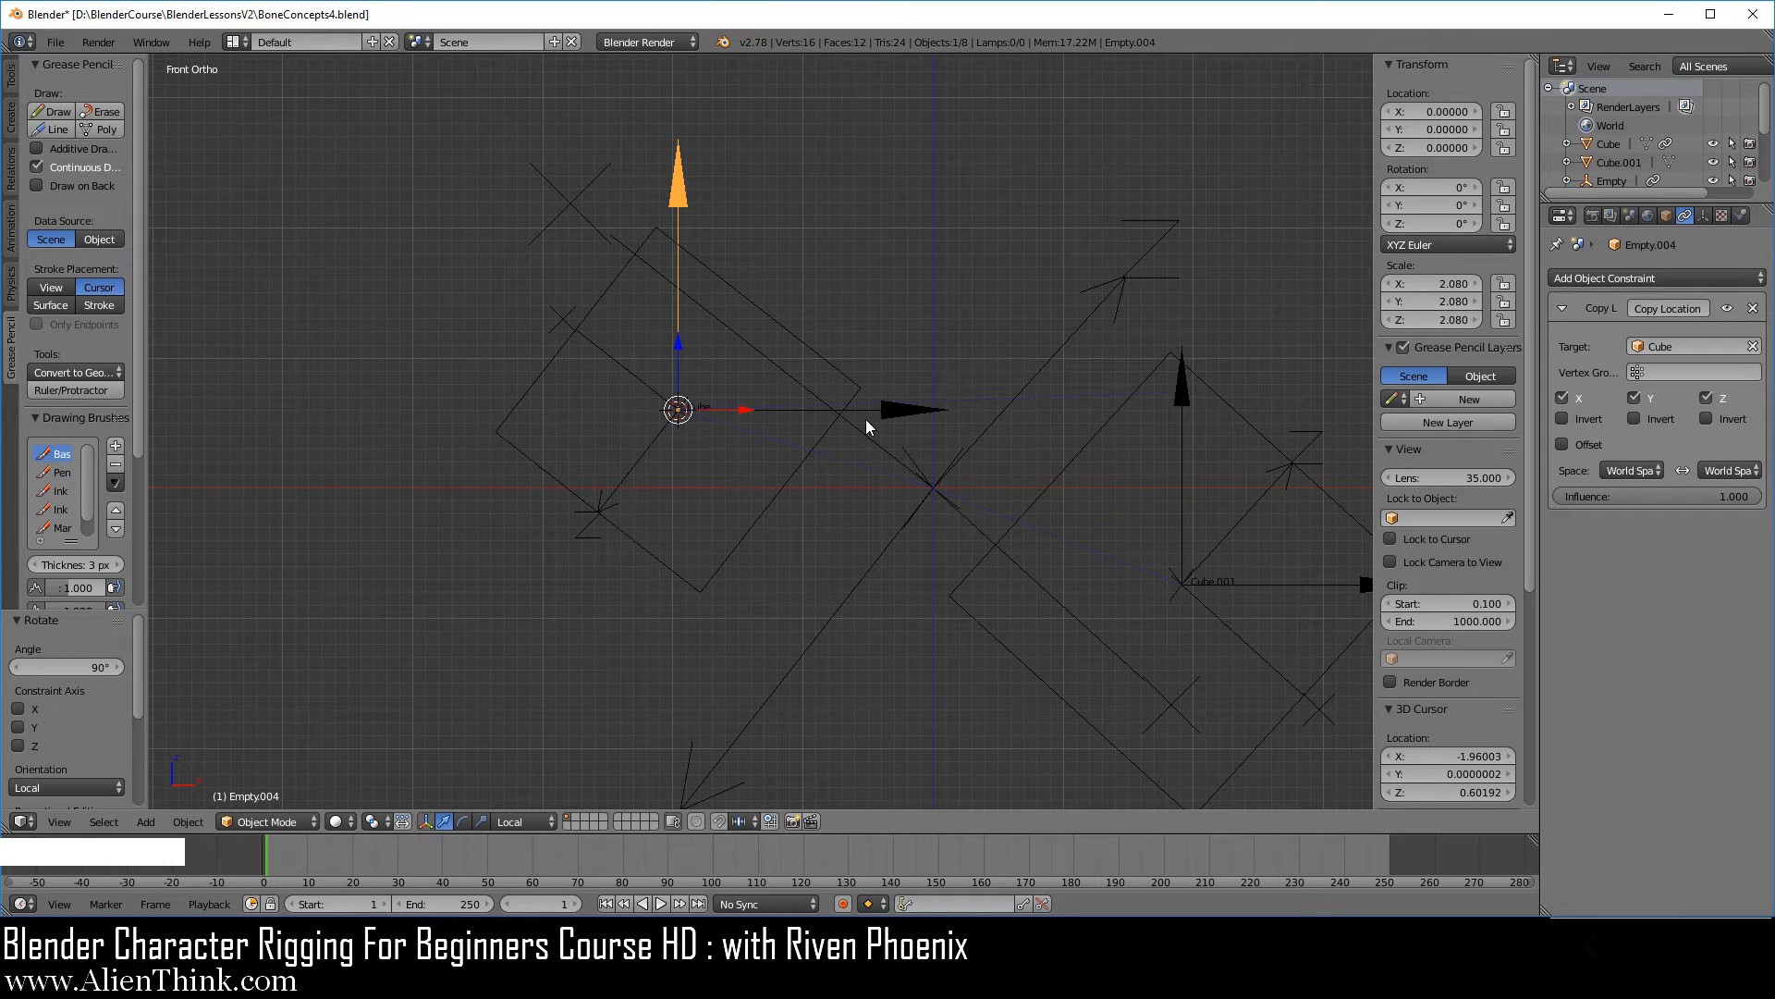
{"action": "scroll", "coordinate": [813, 476], "scroll_direction": "down", "scroll_amount": 1}
{"action": "middle_click_drag", "start_coordinate": [789, 502], "coordinate": [738, 346], "text": "shift"}
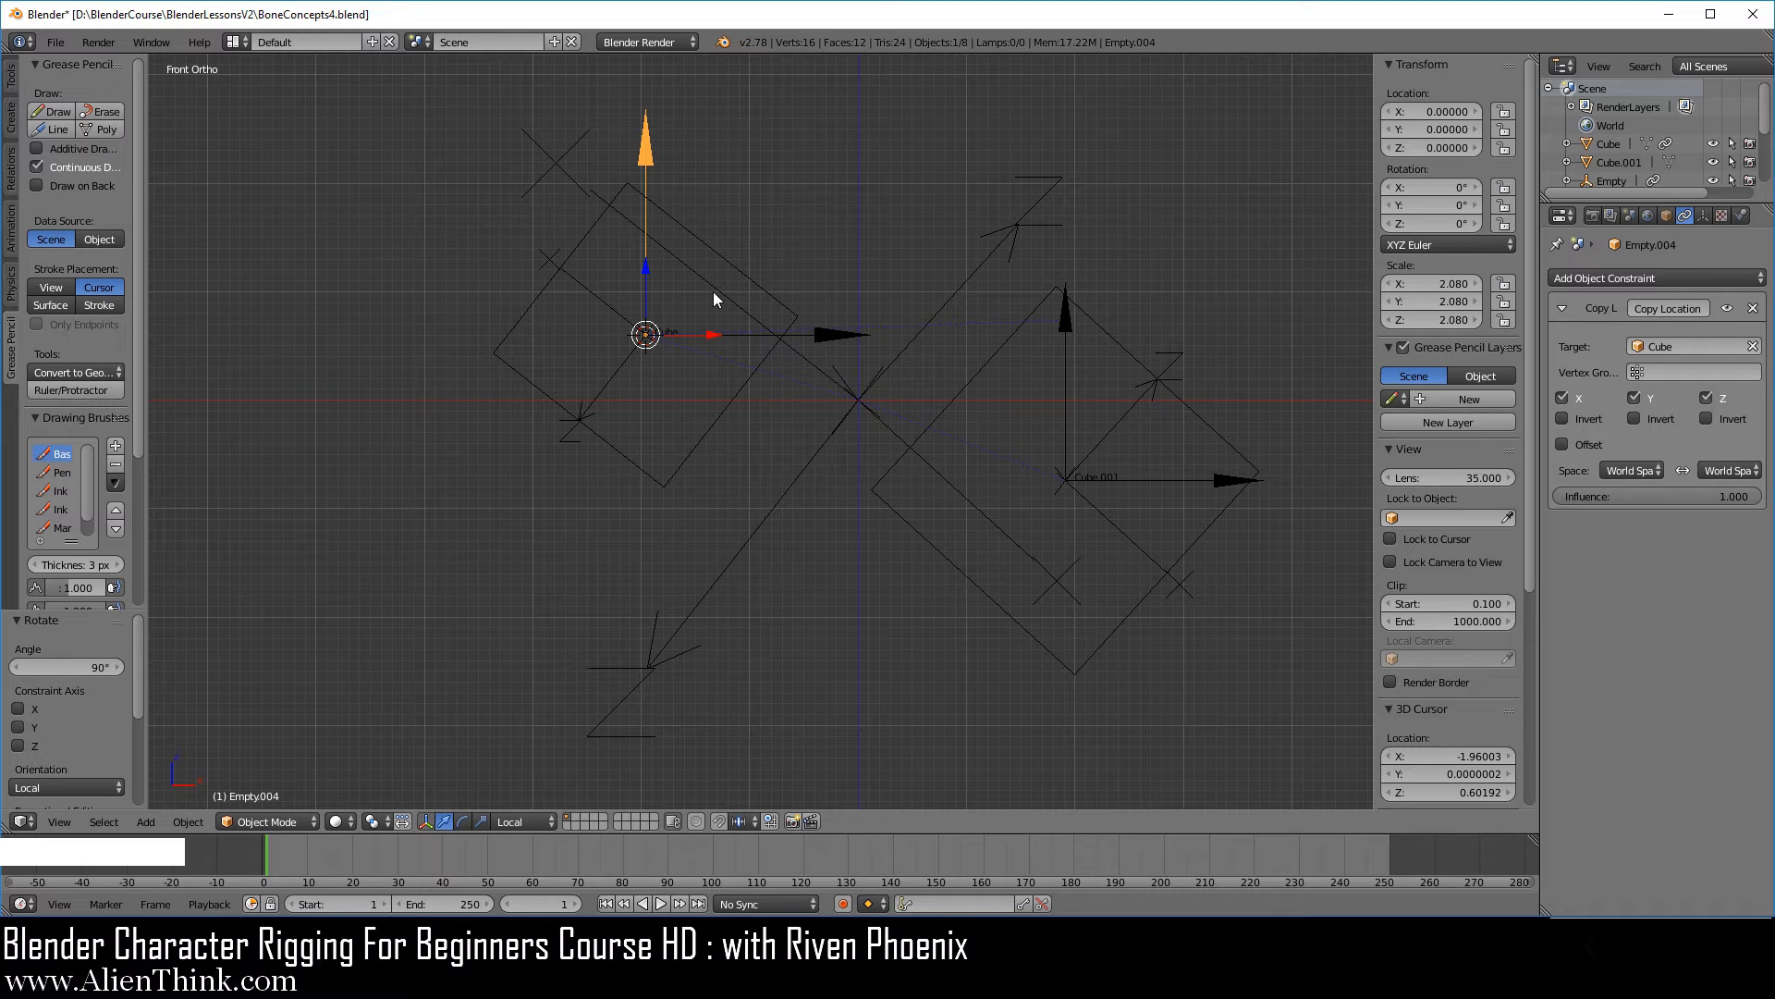
{"action": "left_click", "coordinate": [1563, 307]}
{"action": "right_click", "coordinate": [829, 335]}
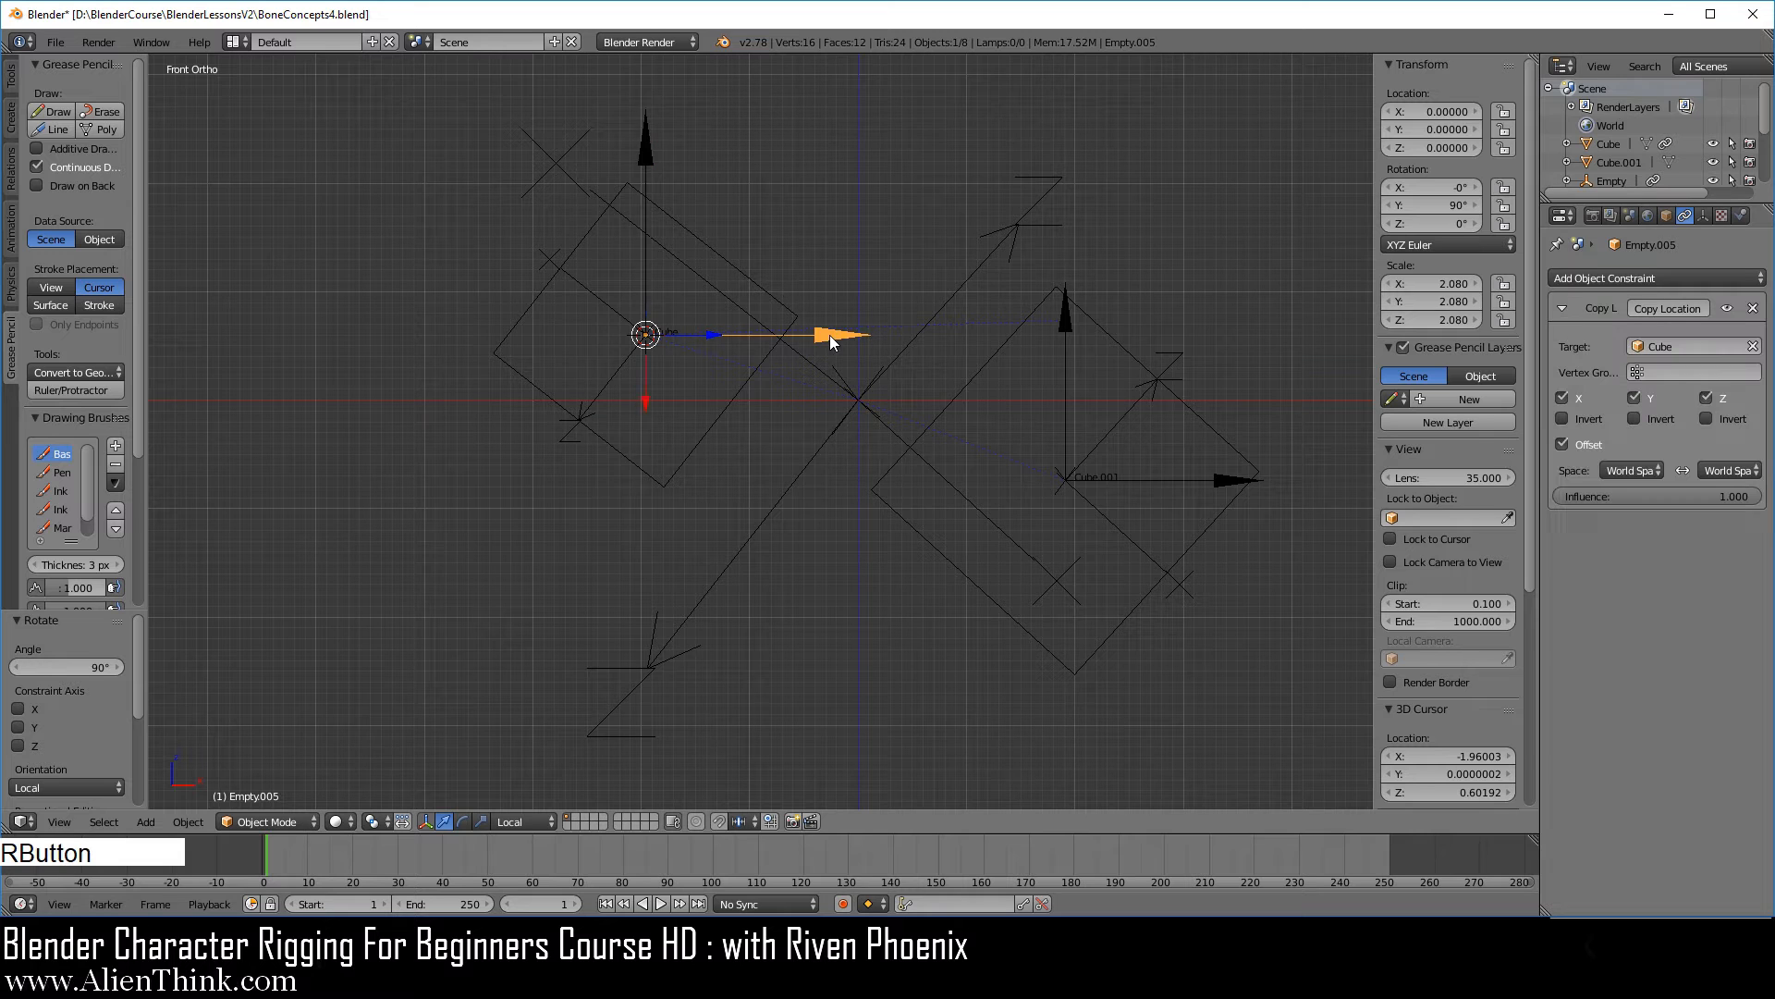
{"action": "left_click", "coordinate": [1563, 308]}
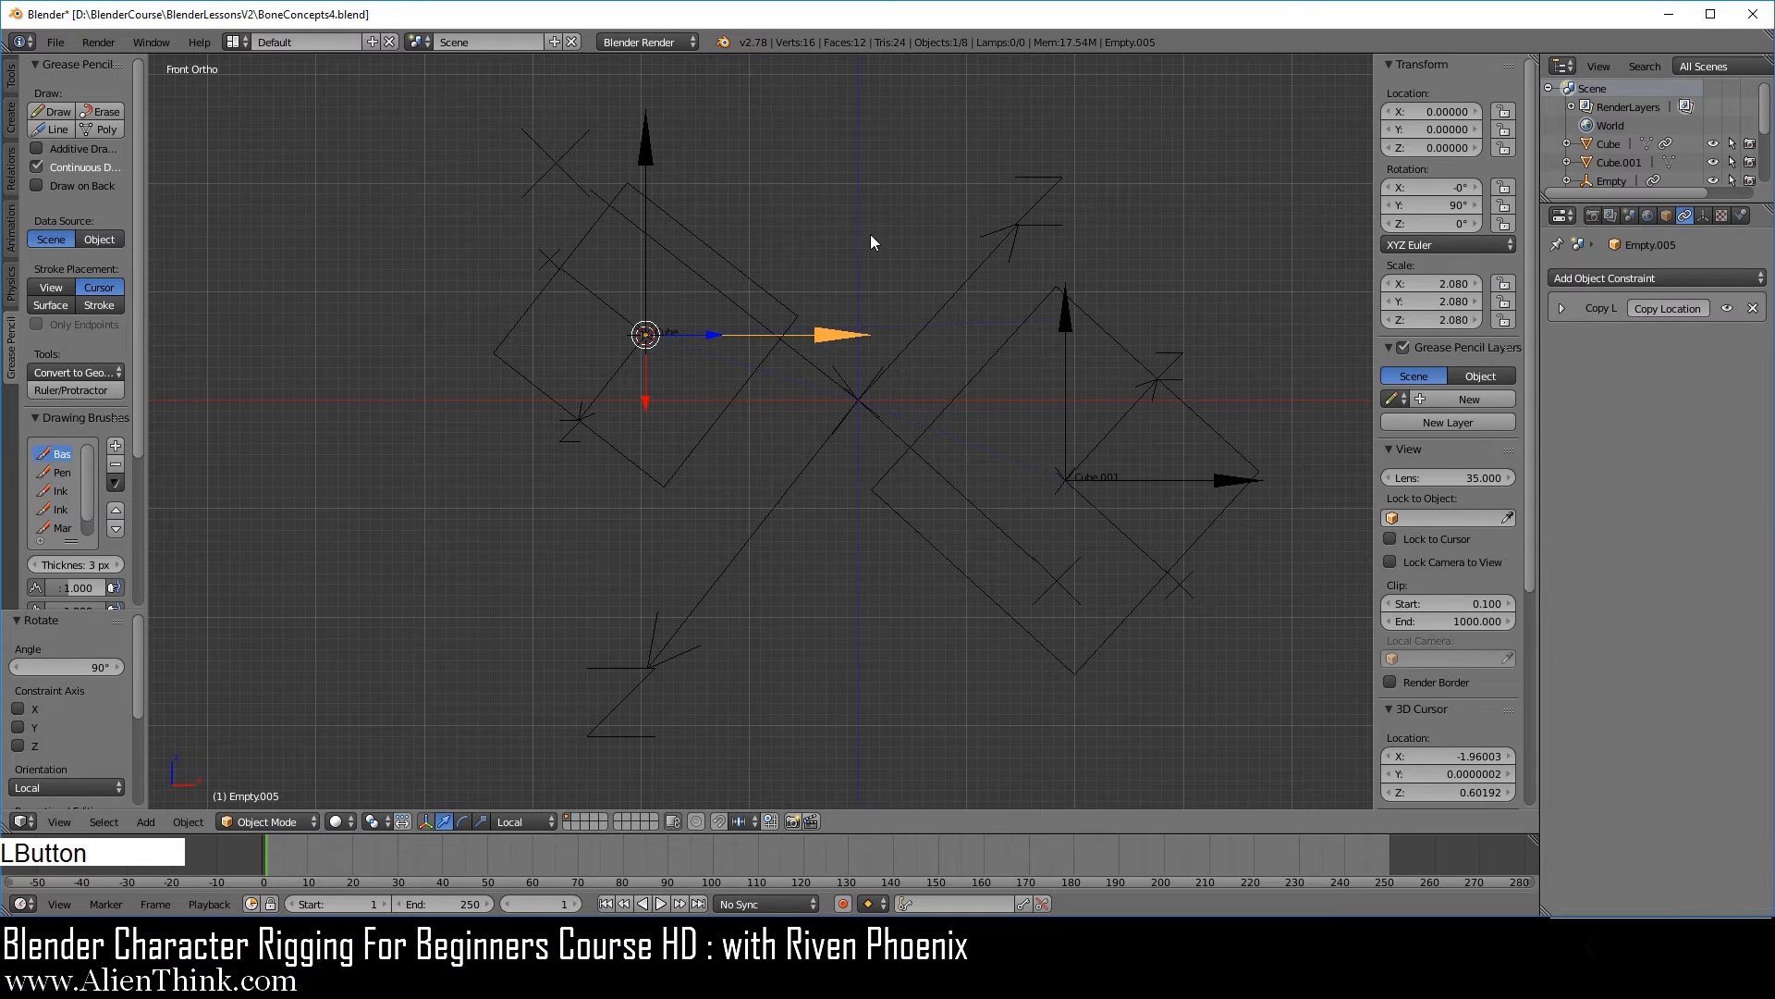
Add a Copy Rotation constraint targeting Cube.001 to the smaller cube's upright arrow.
{"action": "scroll", "coordinate": [768, 396], "scroll_direction": "up", "scroll_amount": 2}
{"action": "middle_click_drag", "start_coordinate": [791, 413], "coordinate": [745, 453], "text": "shift"}
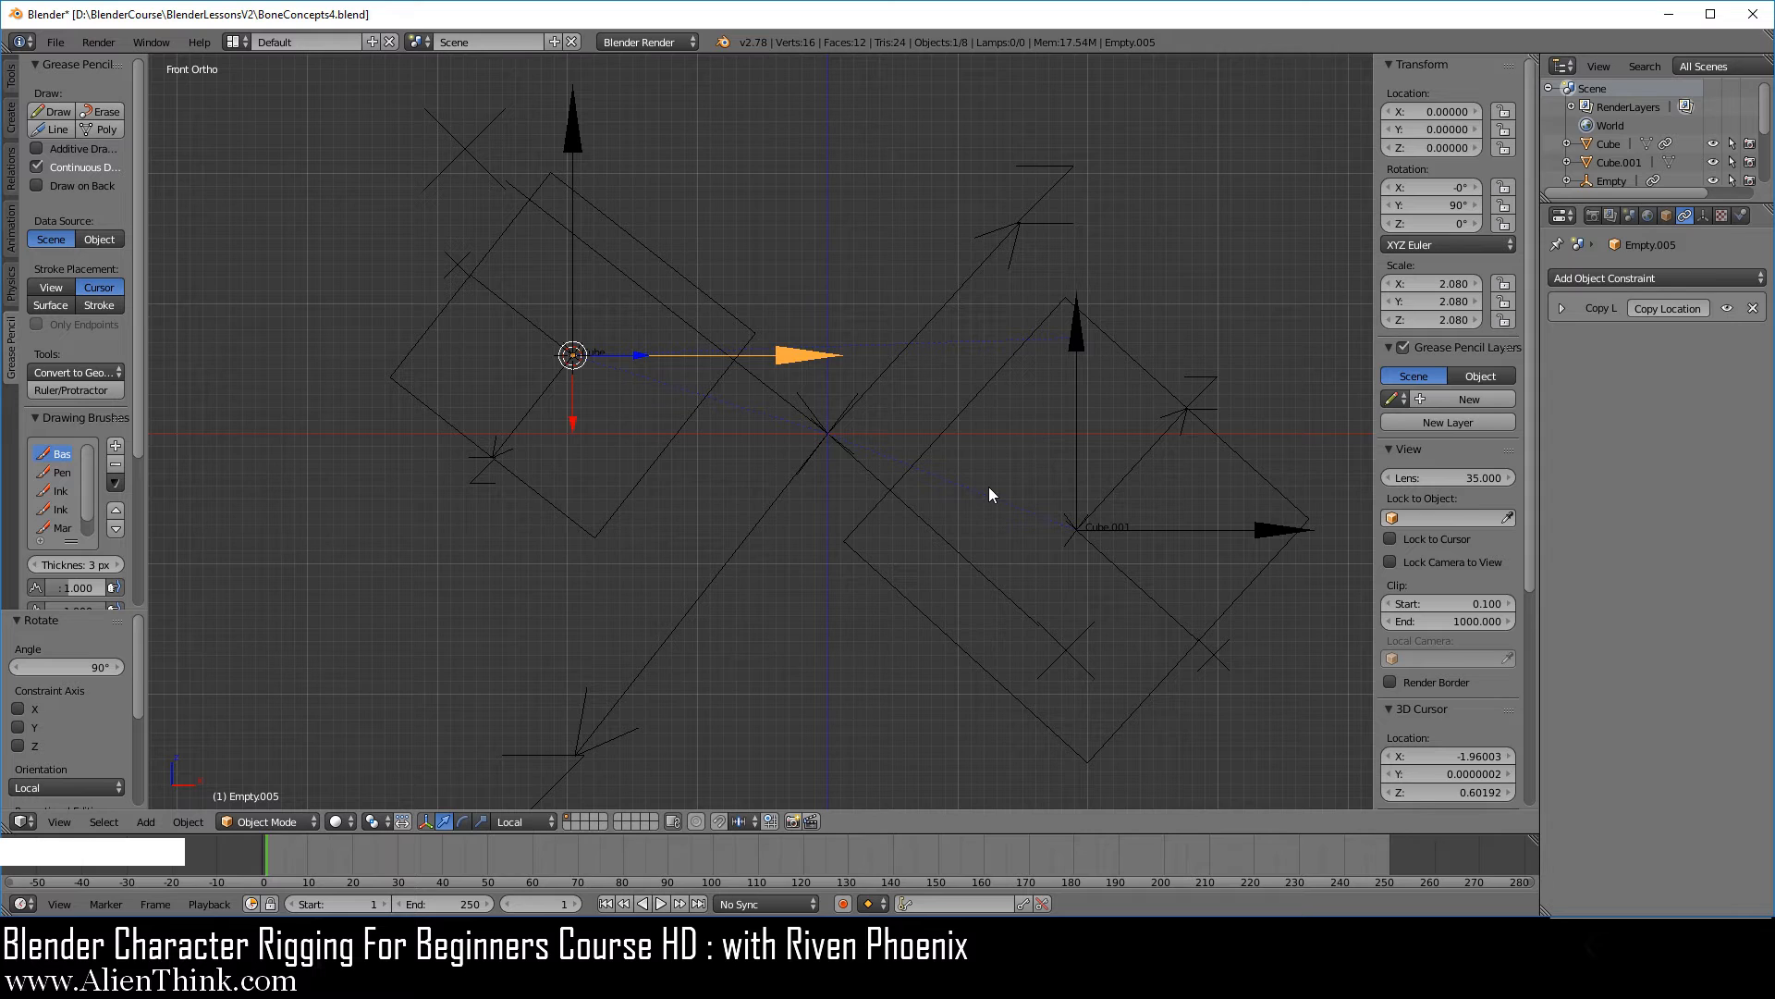
{"action": "scroll", "coordinate": [745, 457], "scroll_direction": "down", "scroll_amount": 1}
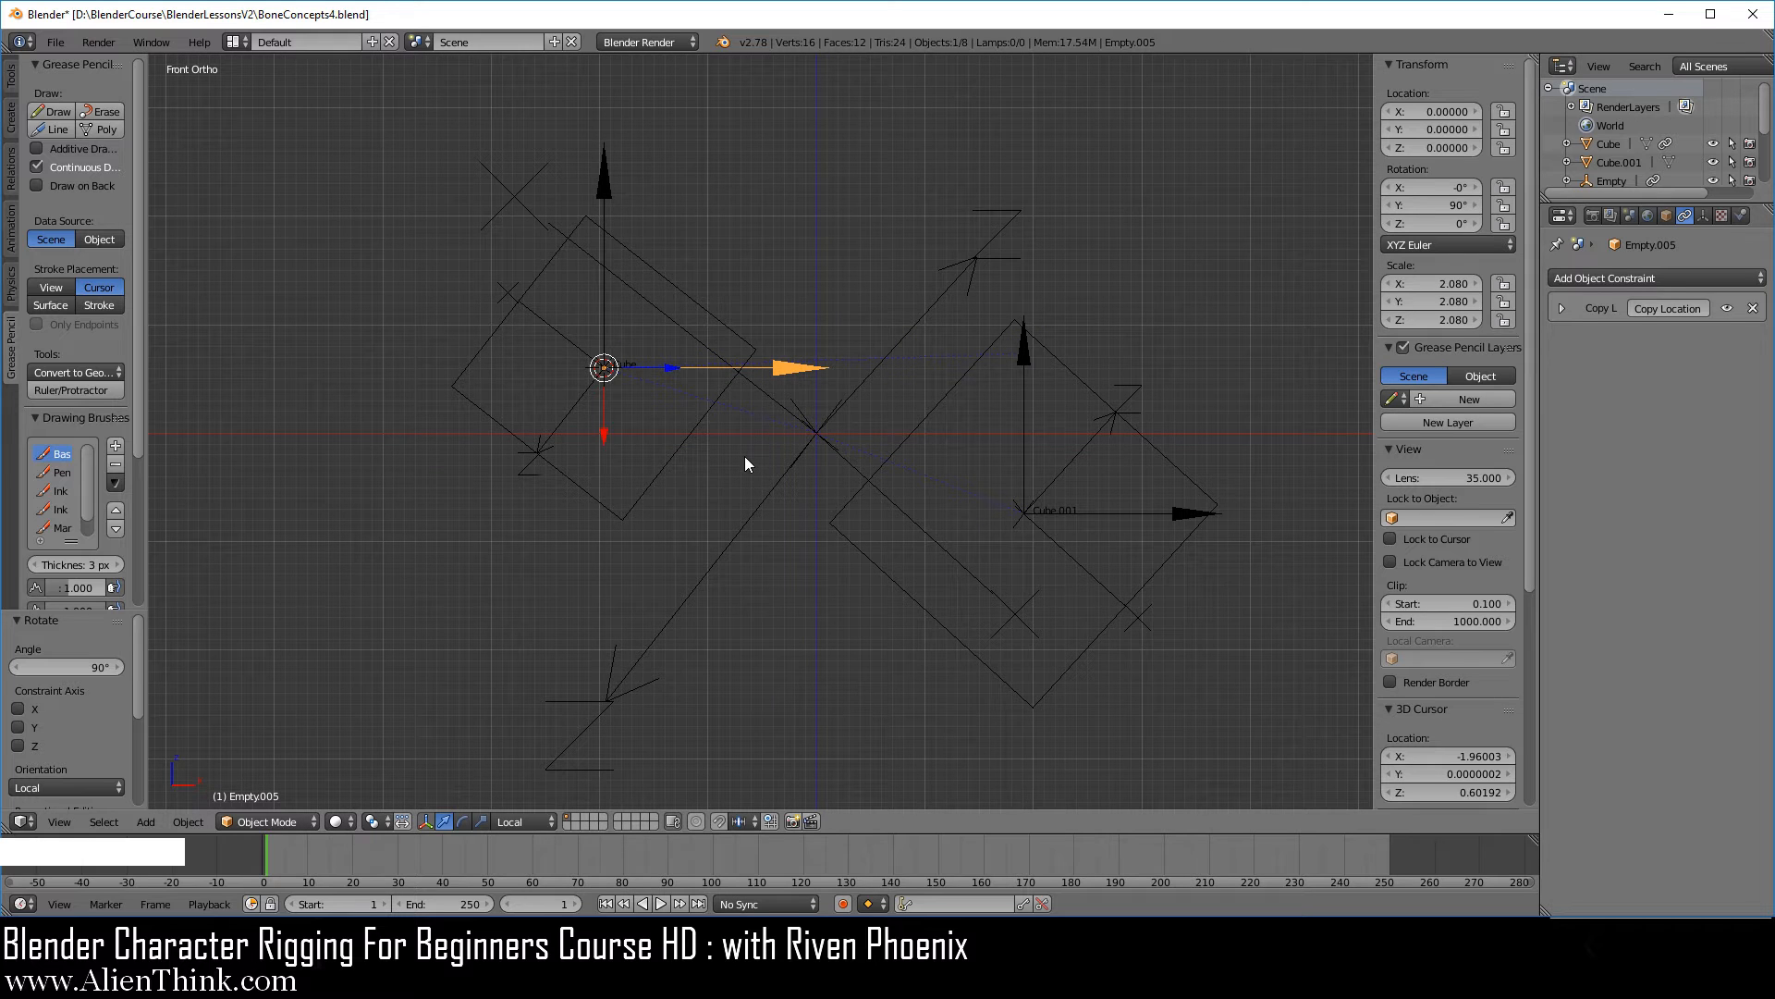
{"action": "right_click", "coordinate": [610, 192]}
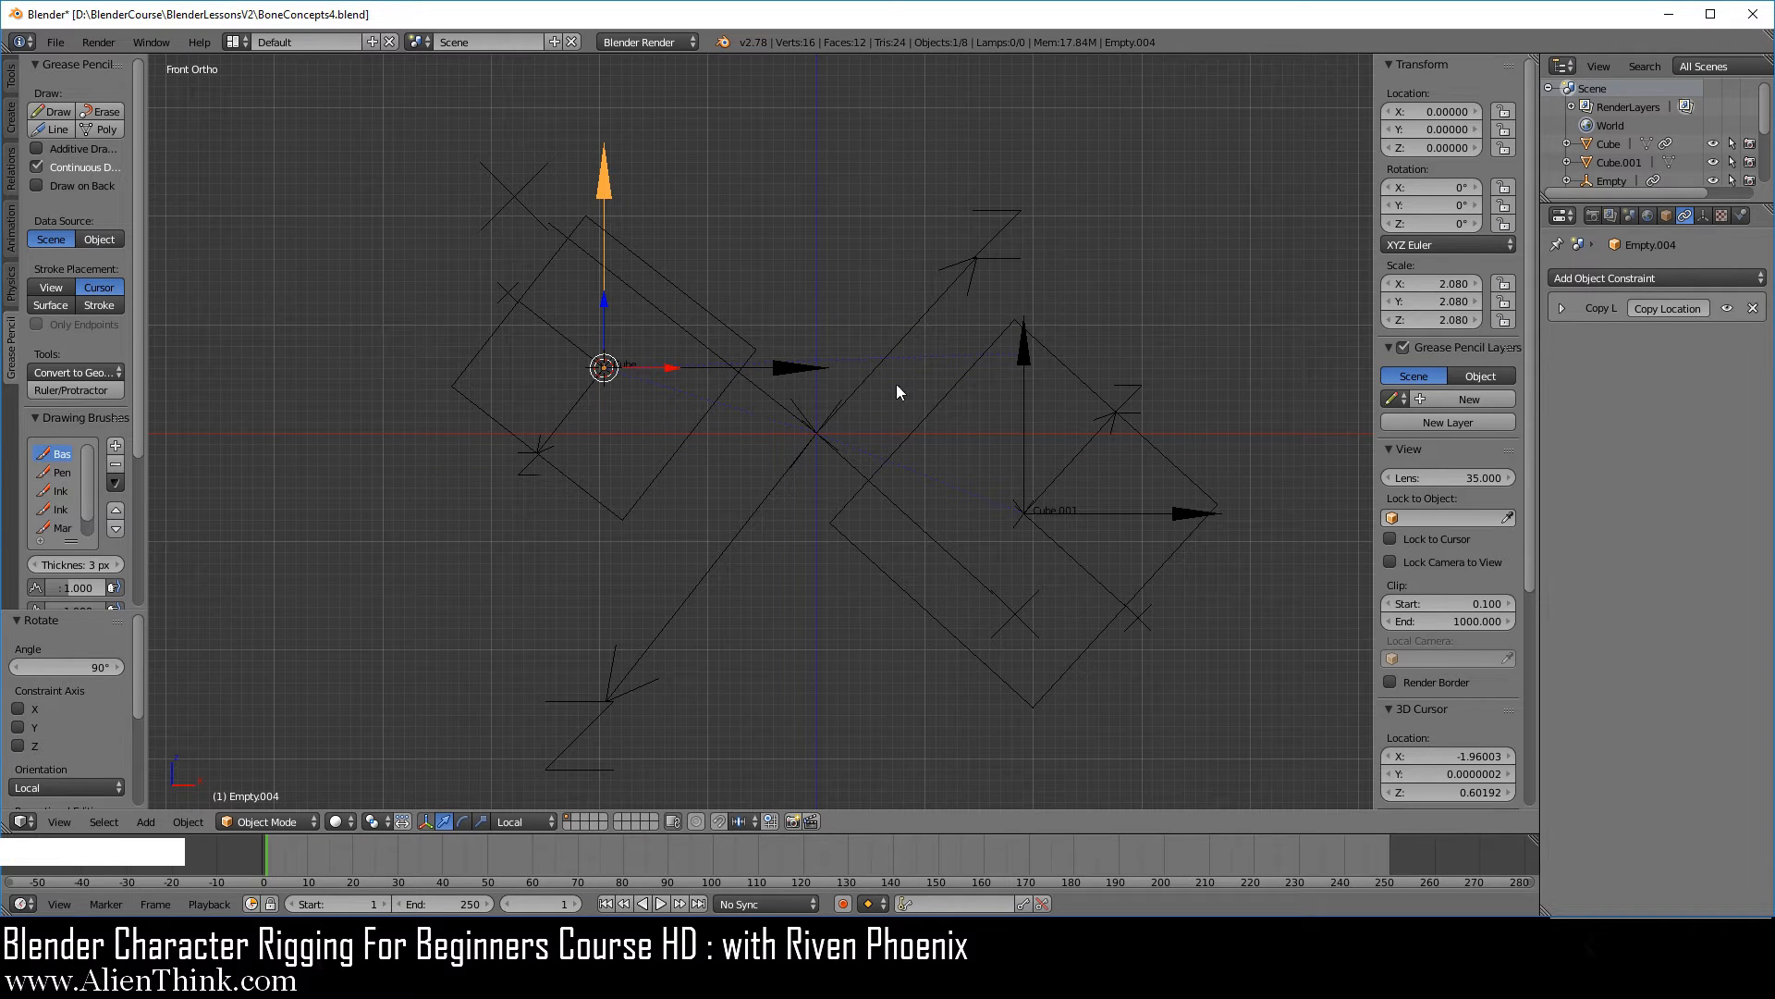
{"action": "left_click", "coordinate": [1629, 277]}
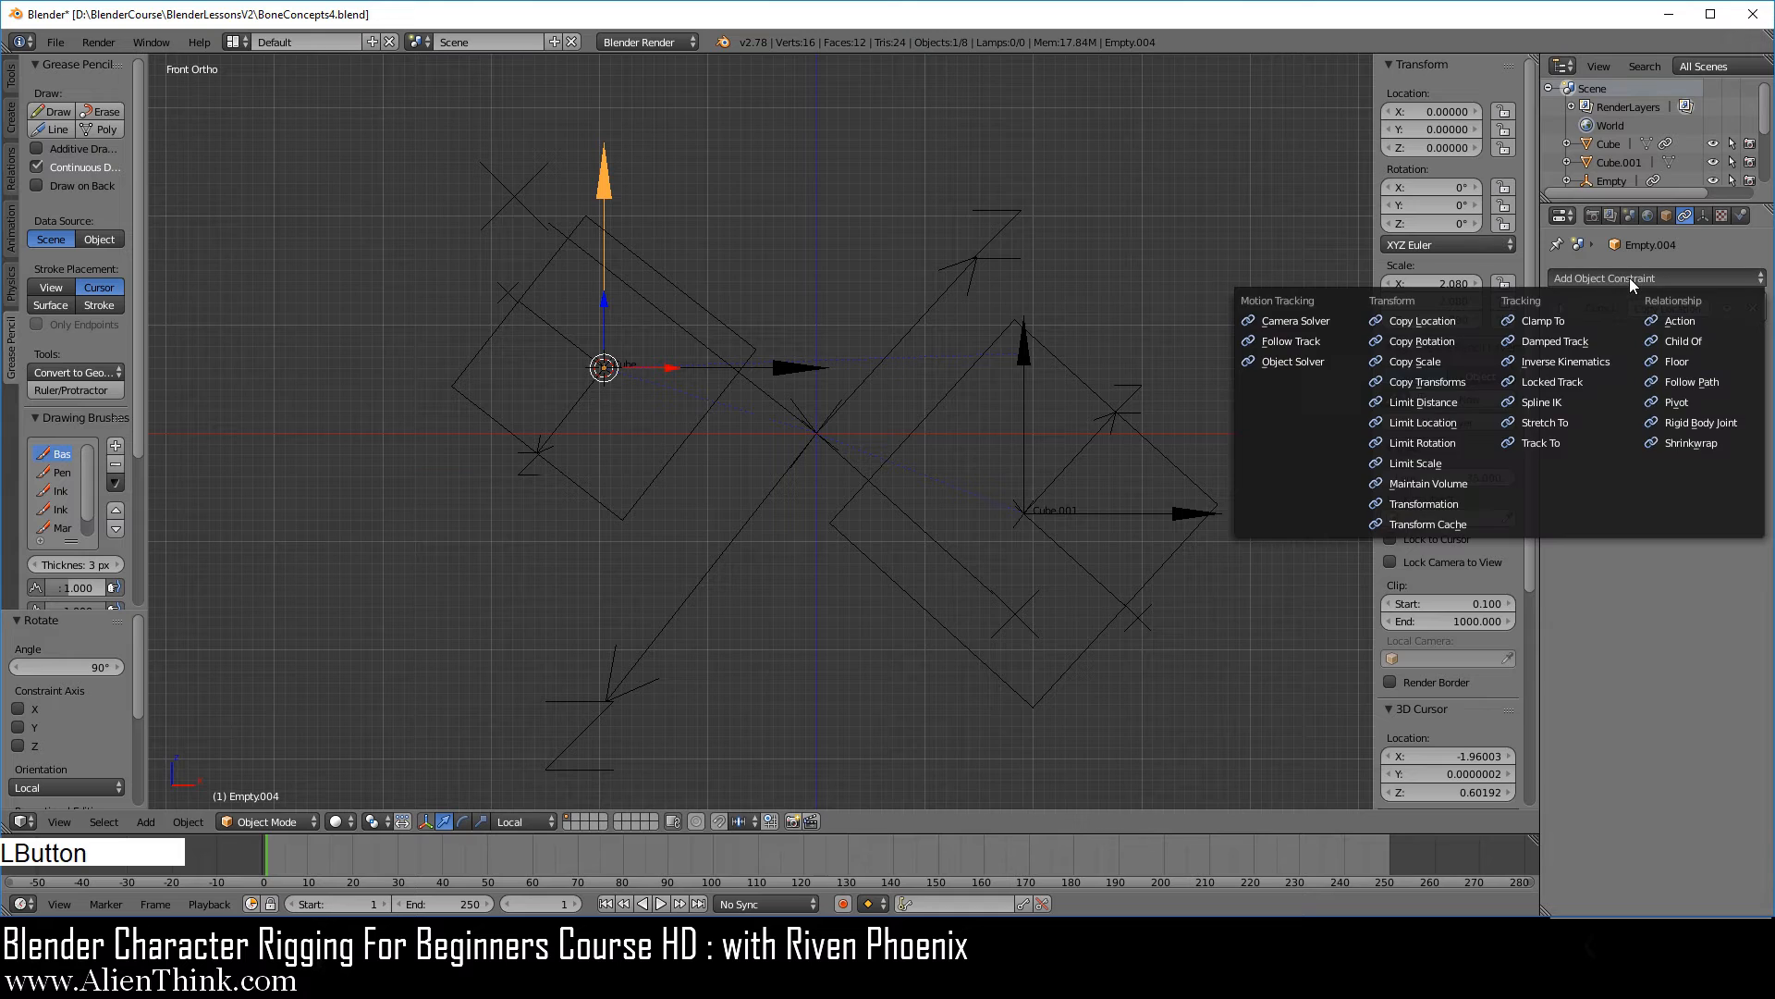
{"action": "left_click", "coordinate": [1461, 342]}
{"action": "left_click", "coordinate": [1753, 381]}
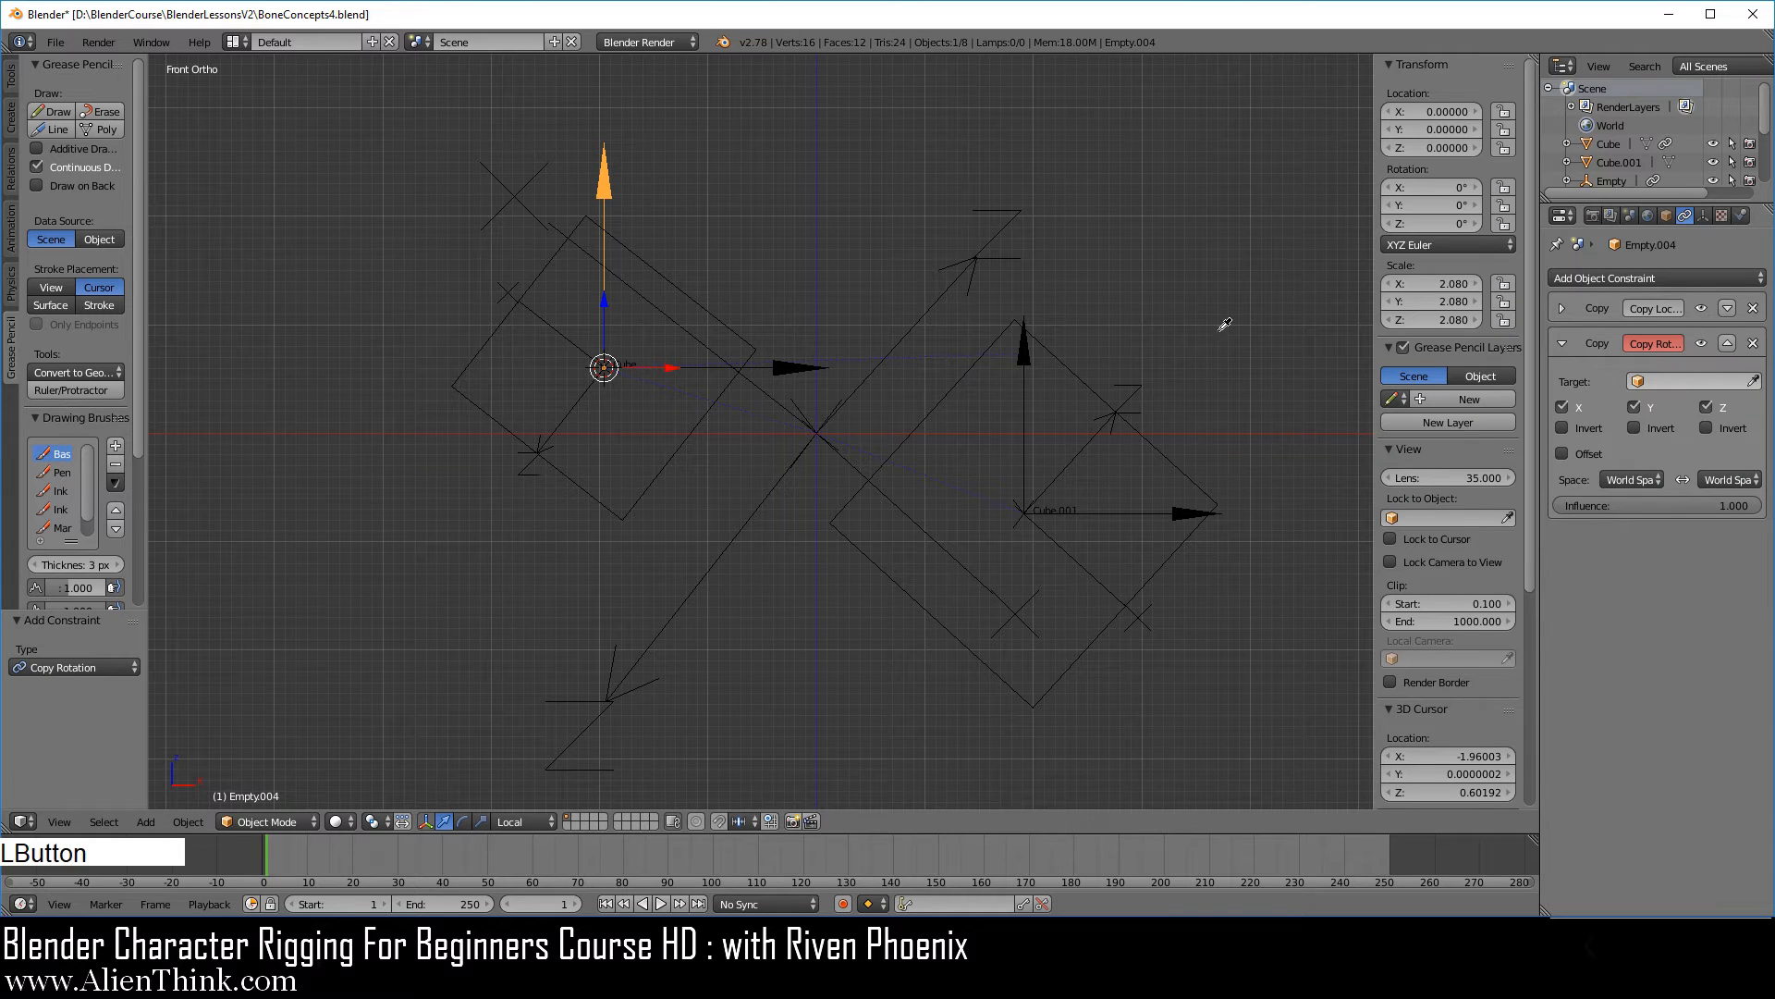
{"action": "left_click", "coordinate": [1085, 366]}
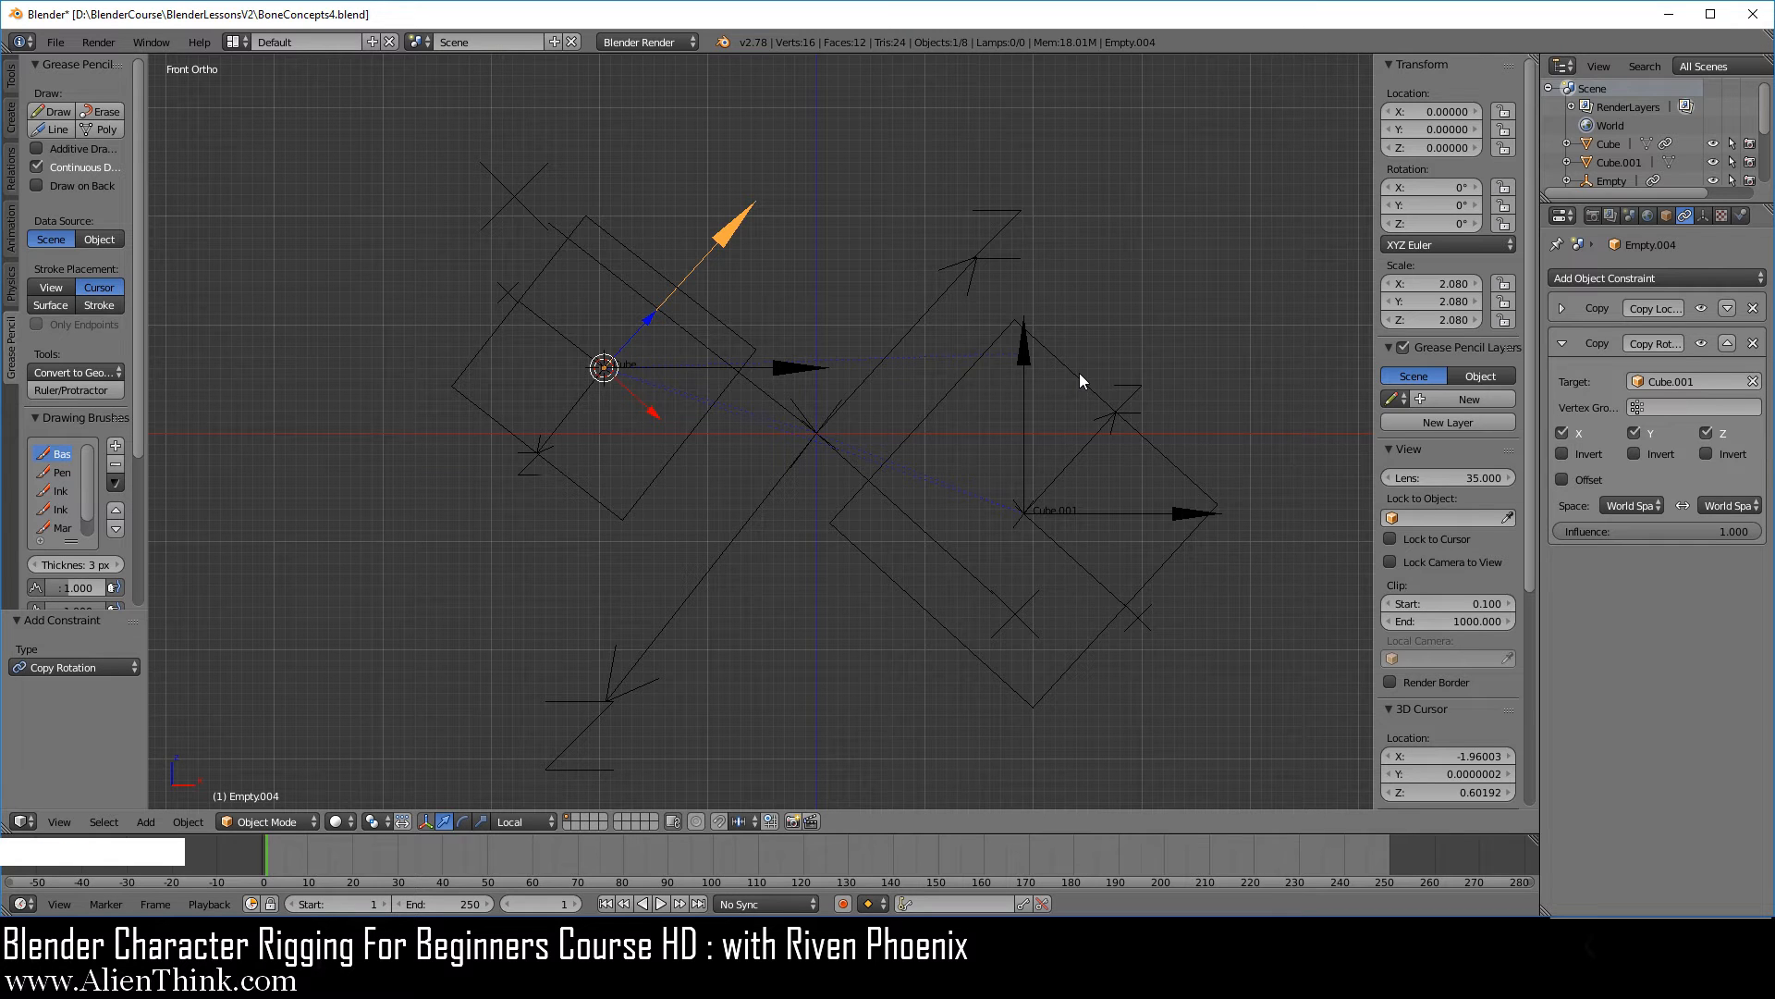
Add a second Copy Rotation constraint targeting Cube with Offset enabled, and invert Y on the arrow's first Copy Rotation constraint.
{"action": "left_click", "coordinate": [1642, 281]}
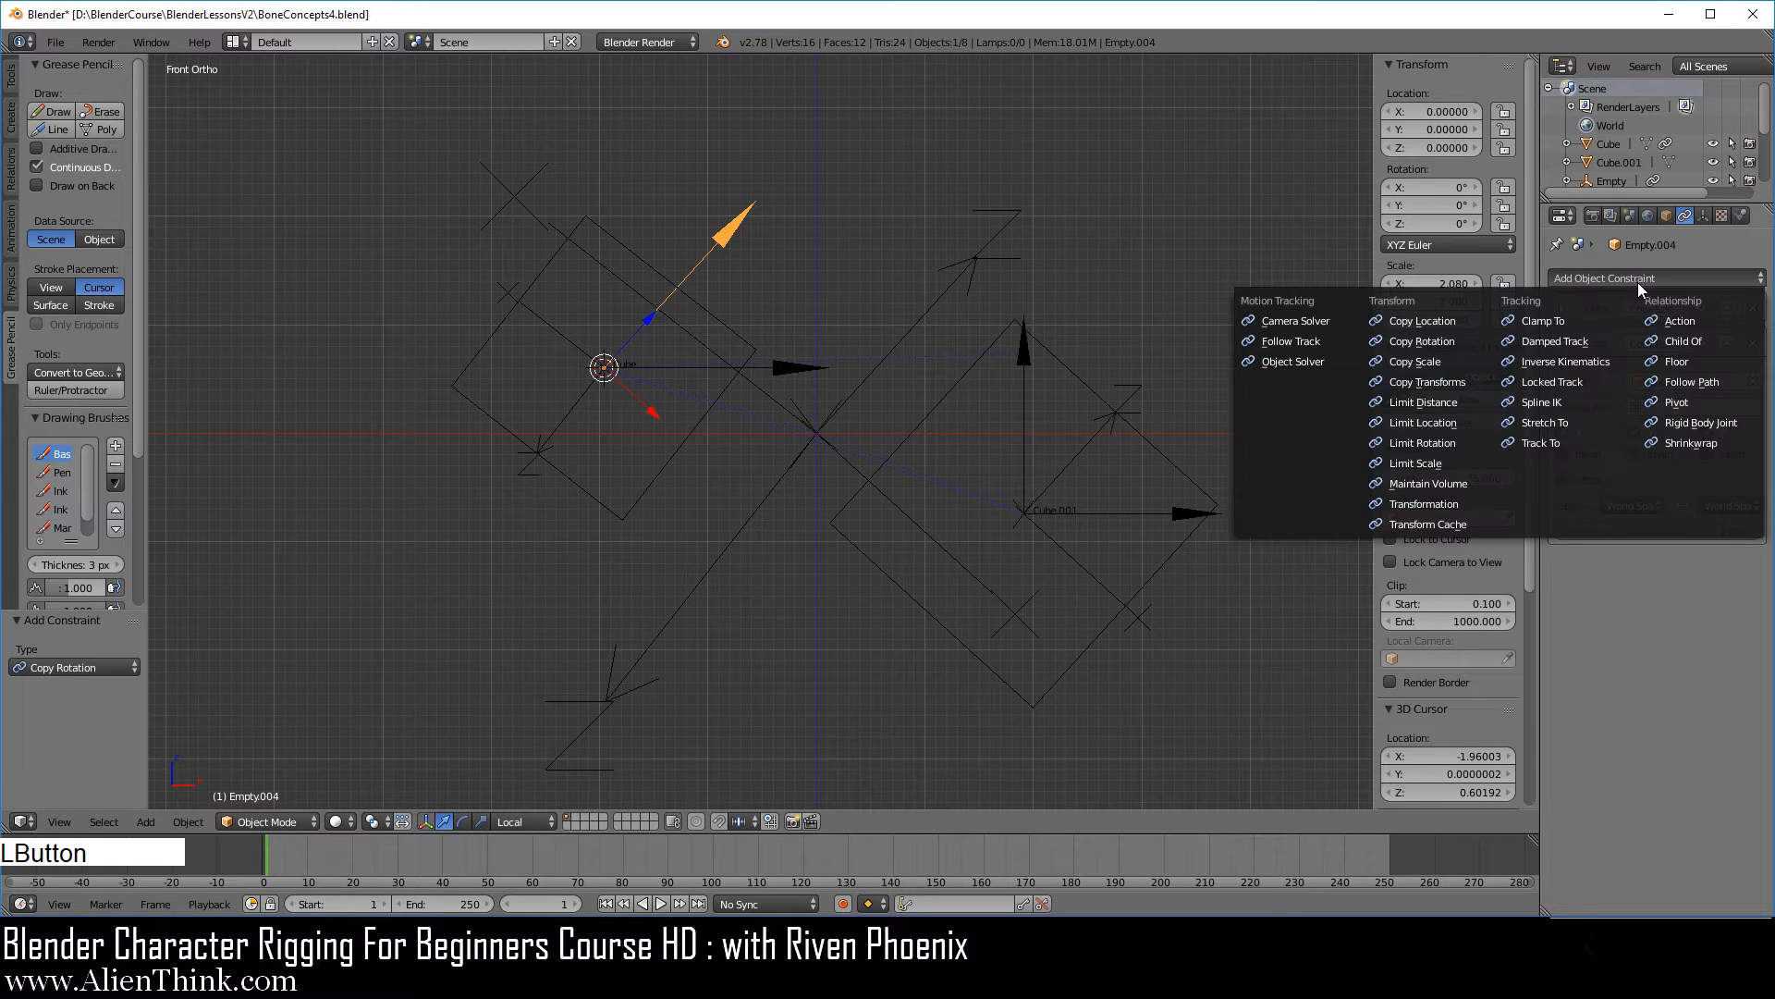
{"action": "left_click", "coordinate": [1424, 341]}
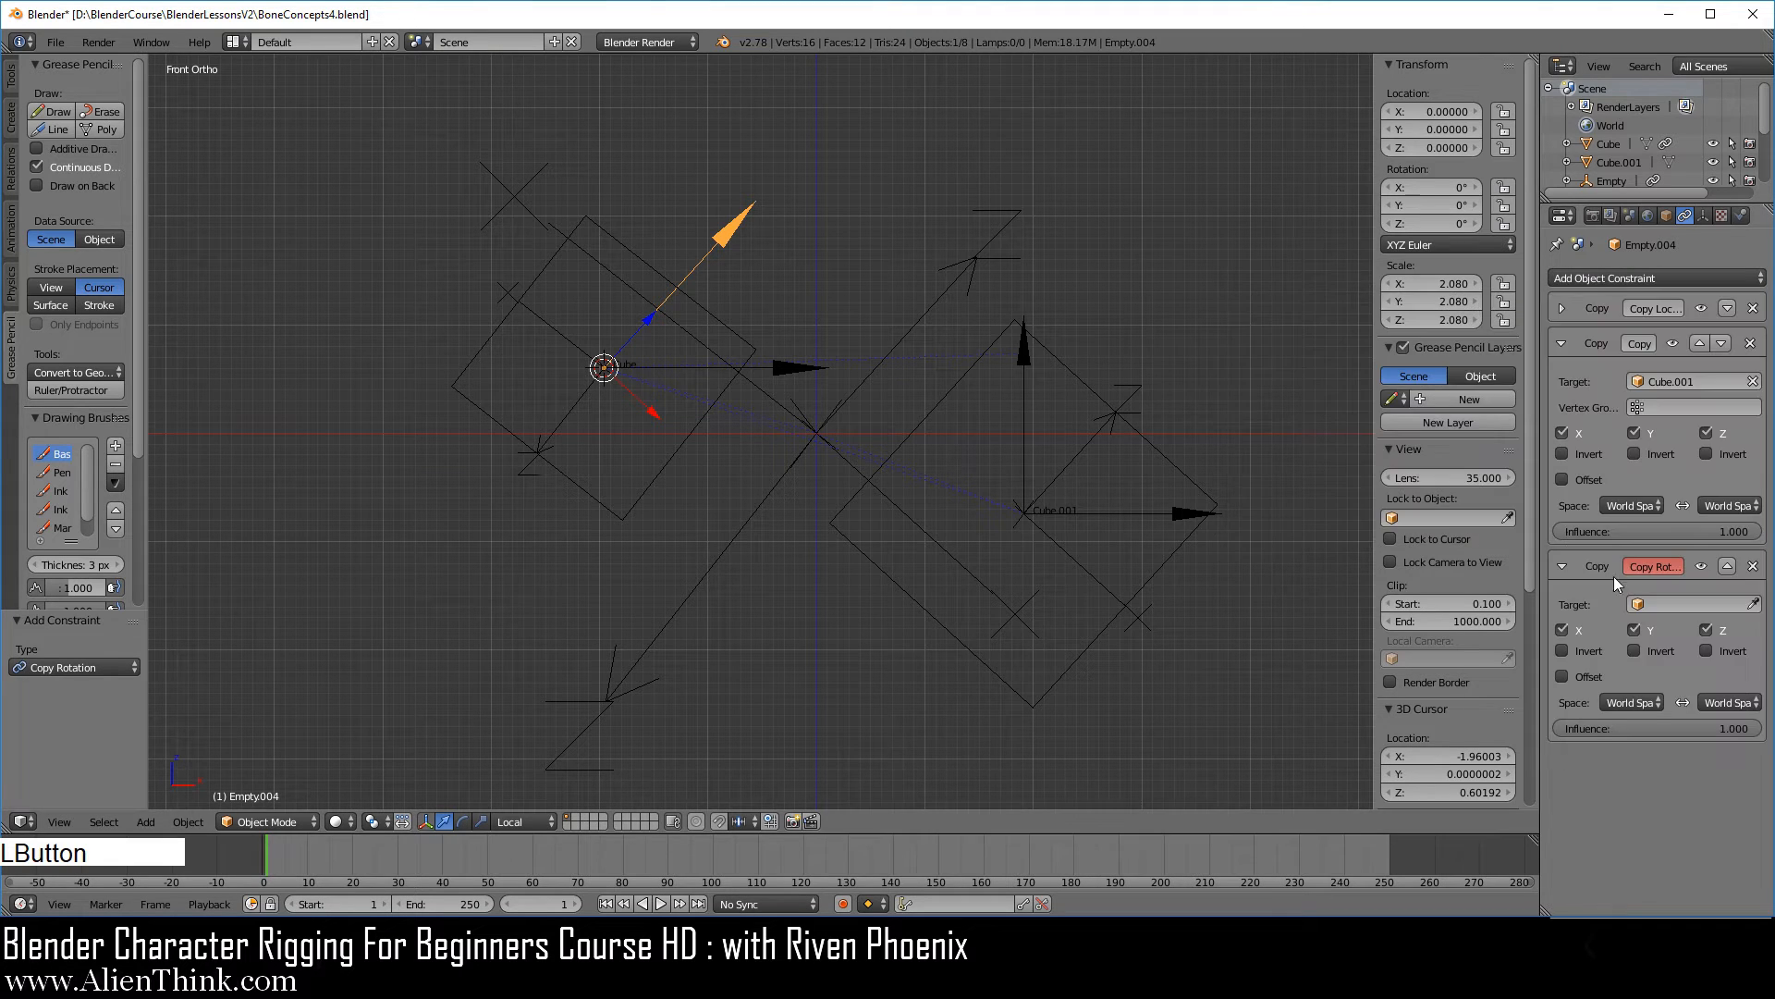
{"action": "left_click", "coordinate": [1755, 606]}
{"action": "left_click", "coordinate": [532, 290]}
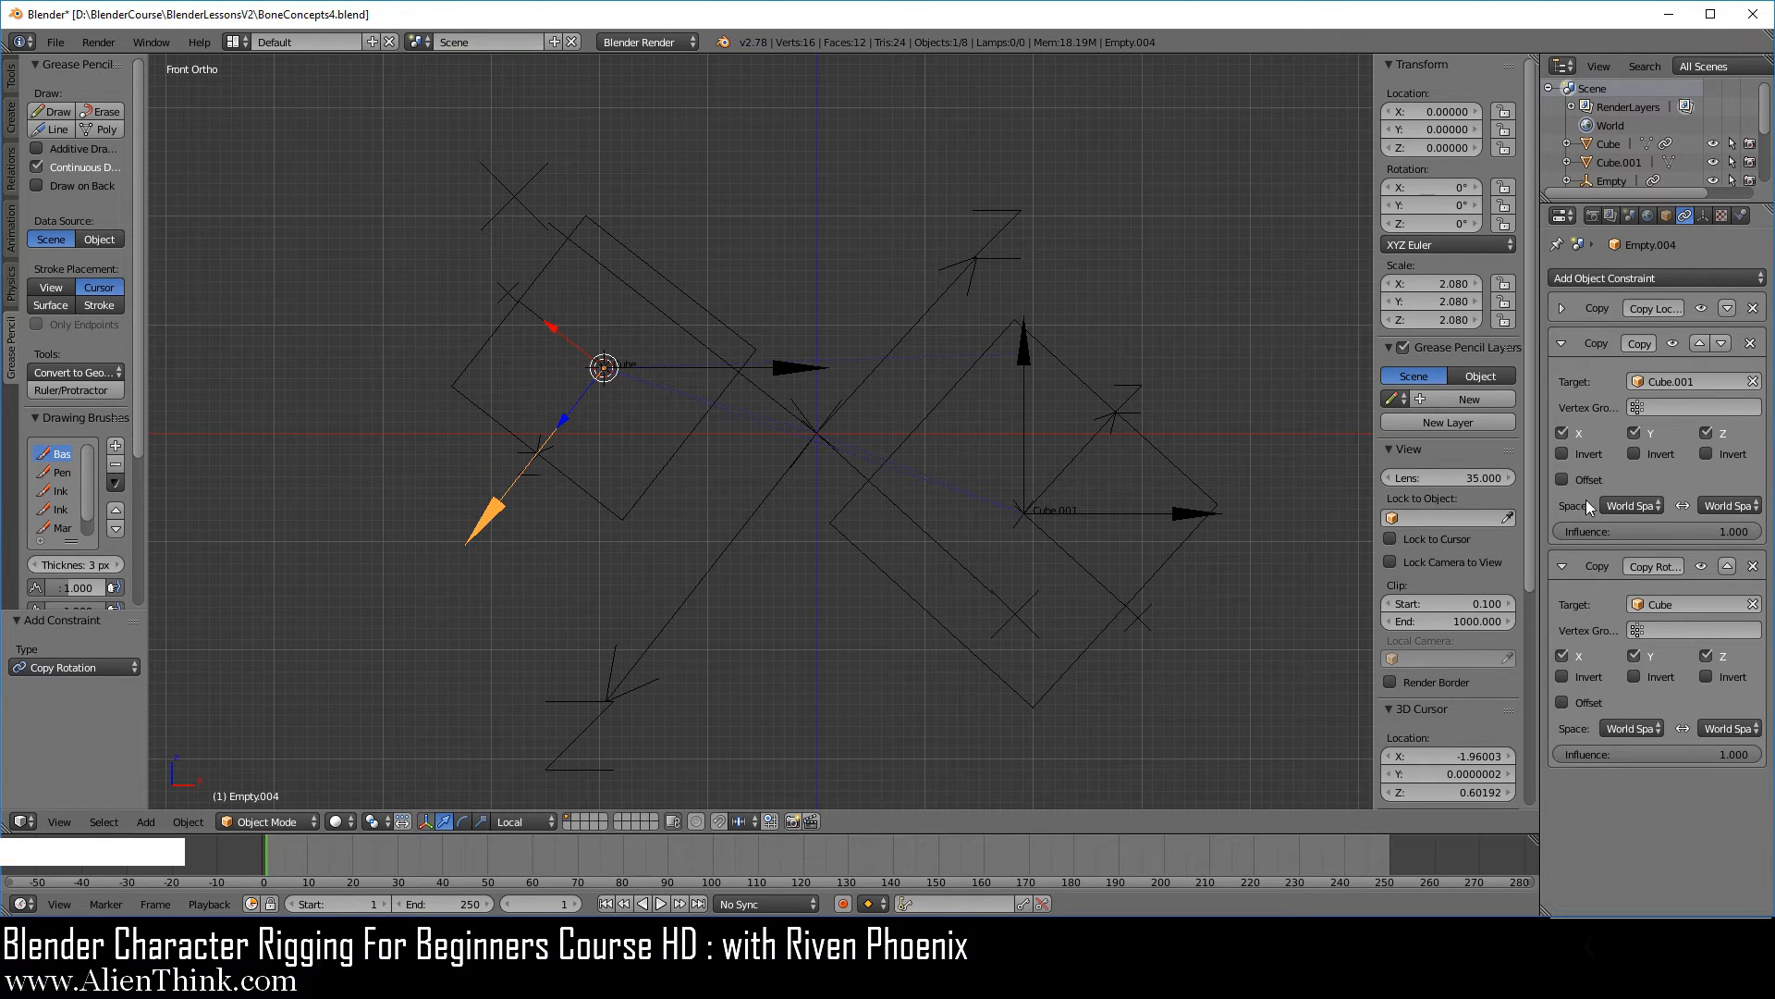
{"action": "left_click", "coordinate": [1584, 702]}
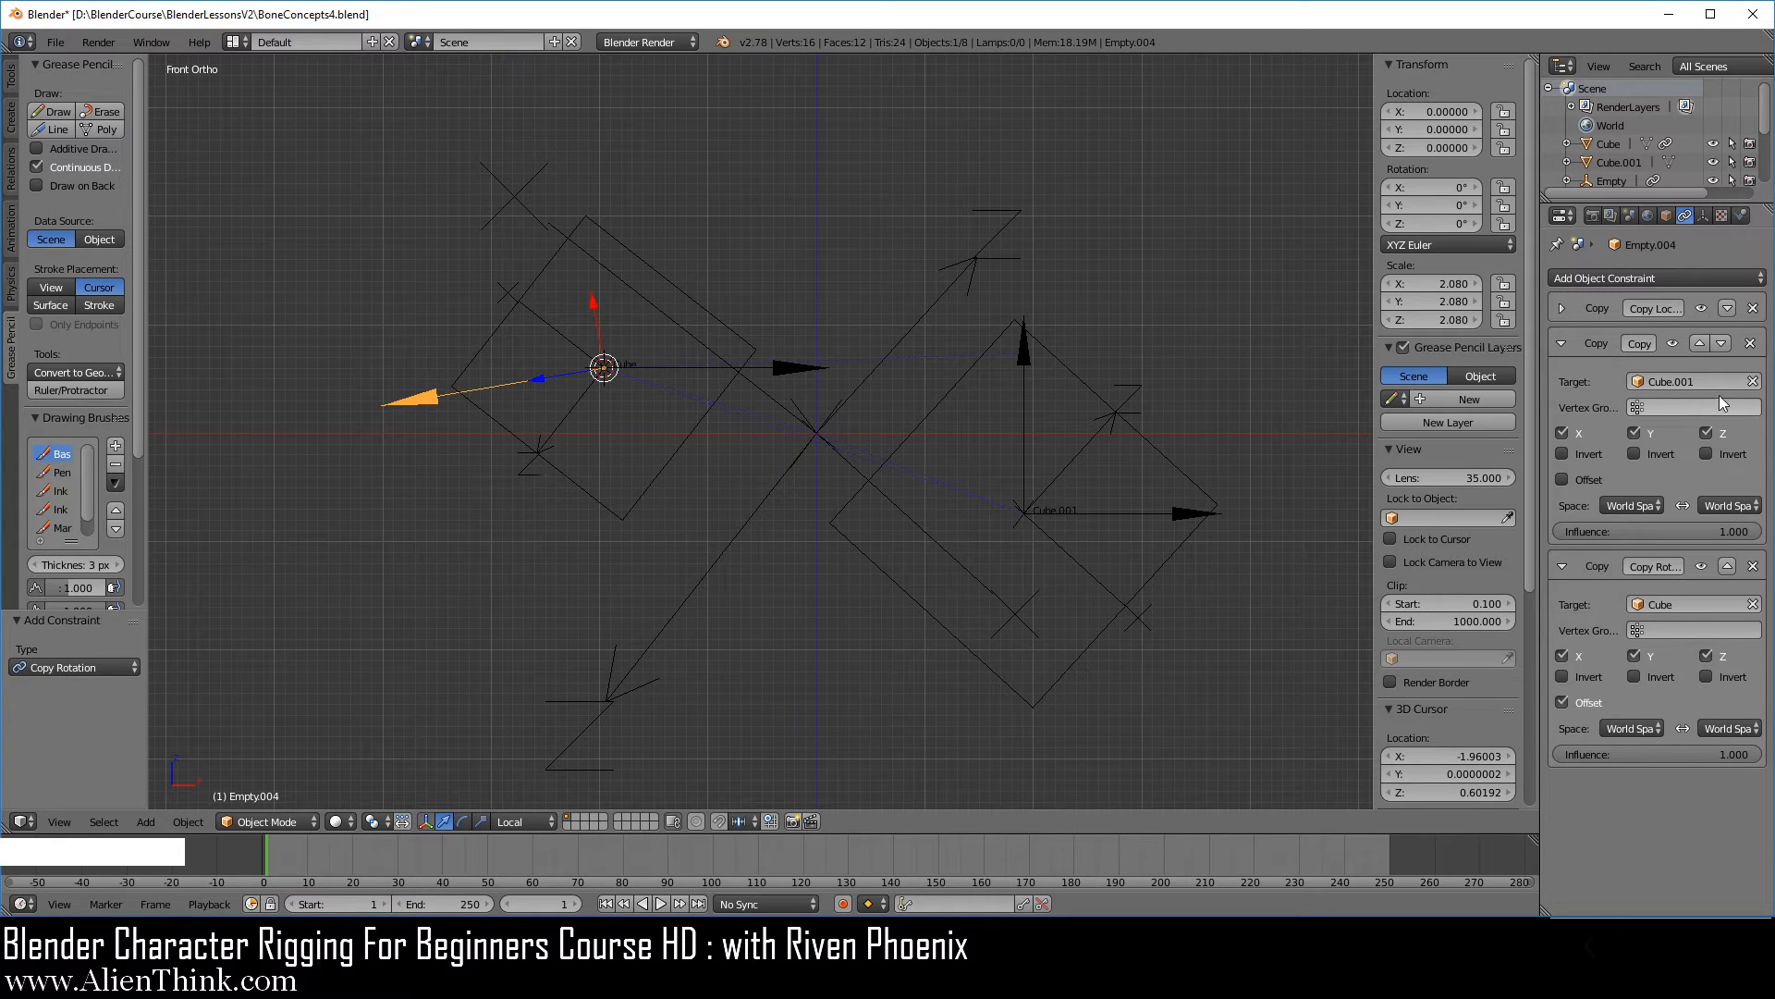
{"action": "left_click", "coordinate": [1634, 453]}
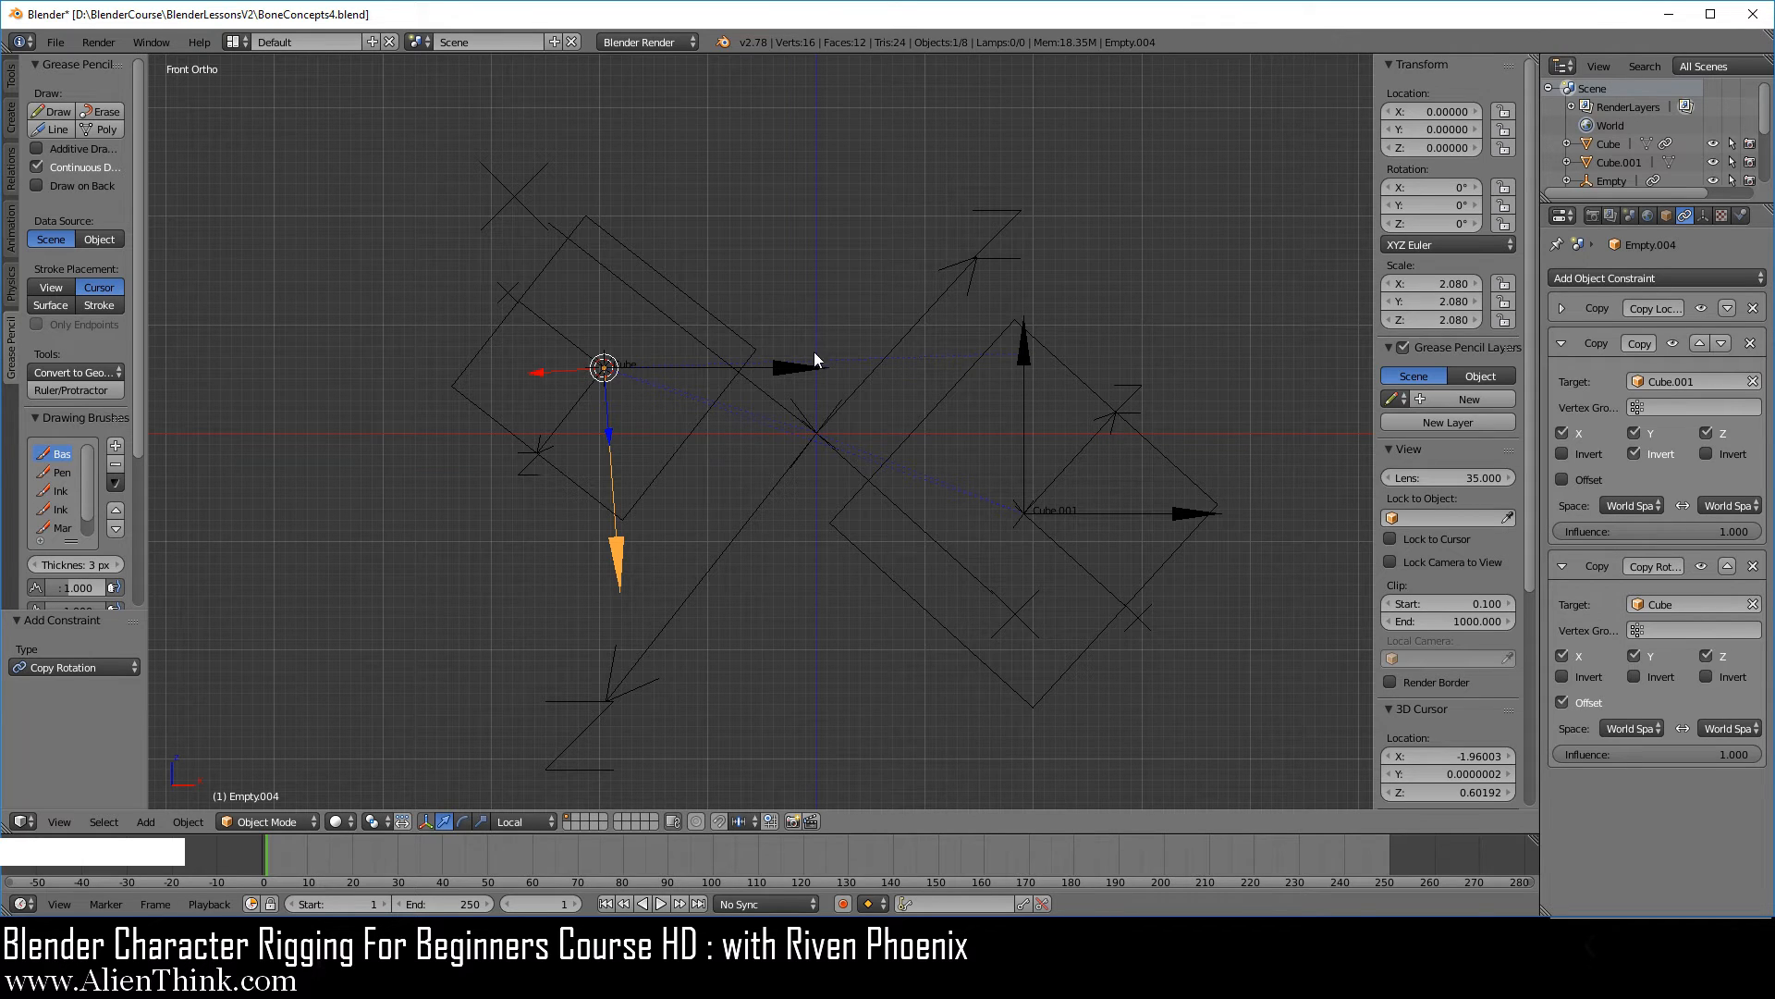
Give the smaller cube's horizontal arrow a Copy Rotation constraint targeting Cube.001 with Y inverted and Offset enabled.
{"action": "right_click", "coordinate": [786, 368]}
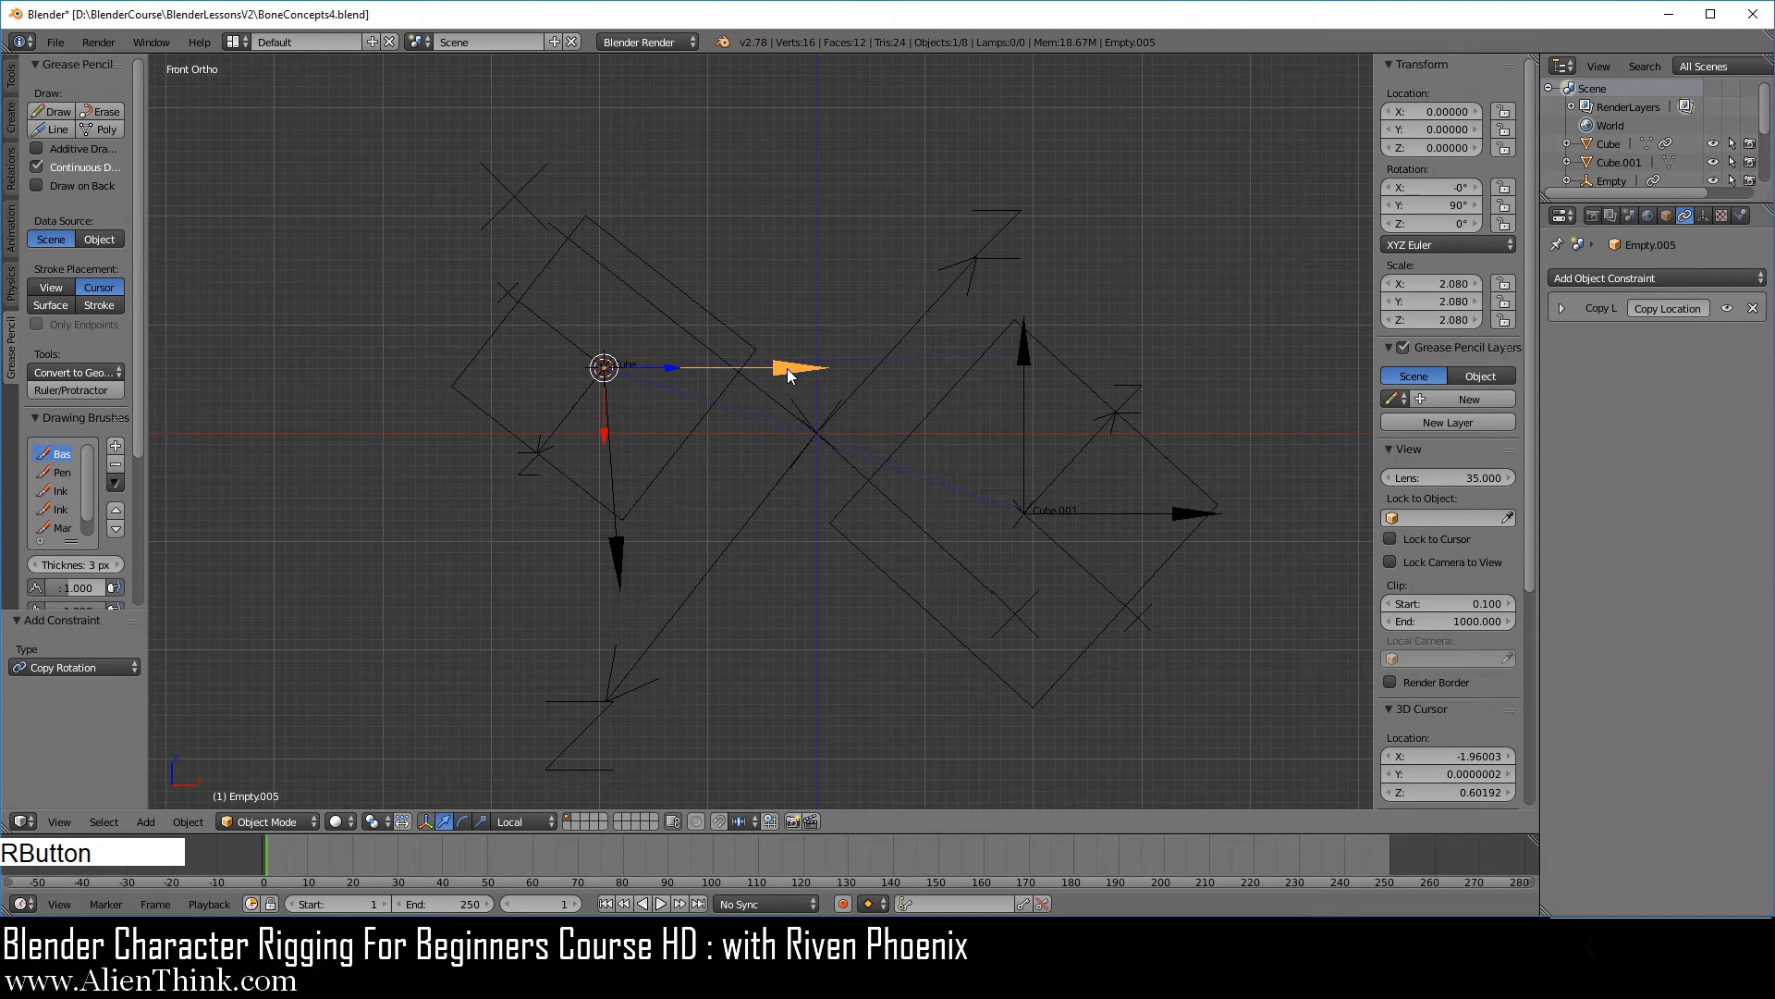
{"action": "left_click", "coordinate": [1562, 308]}
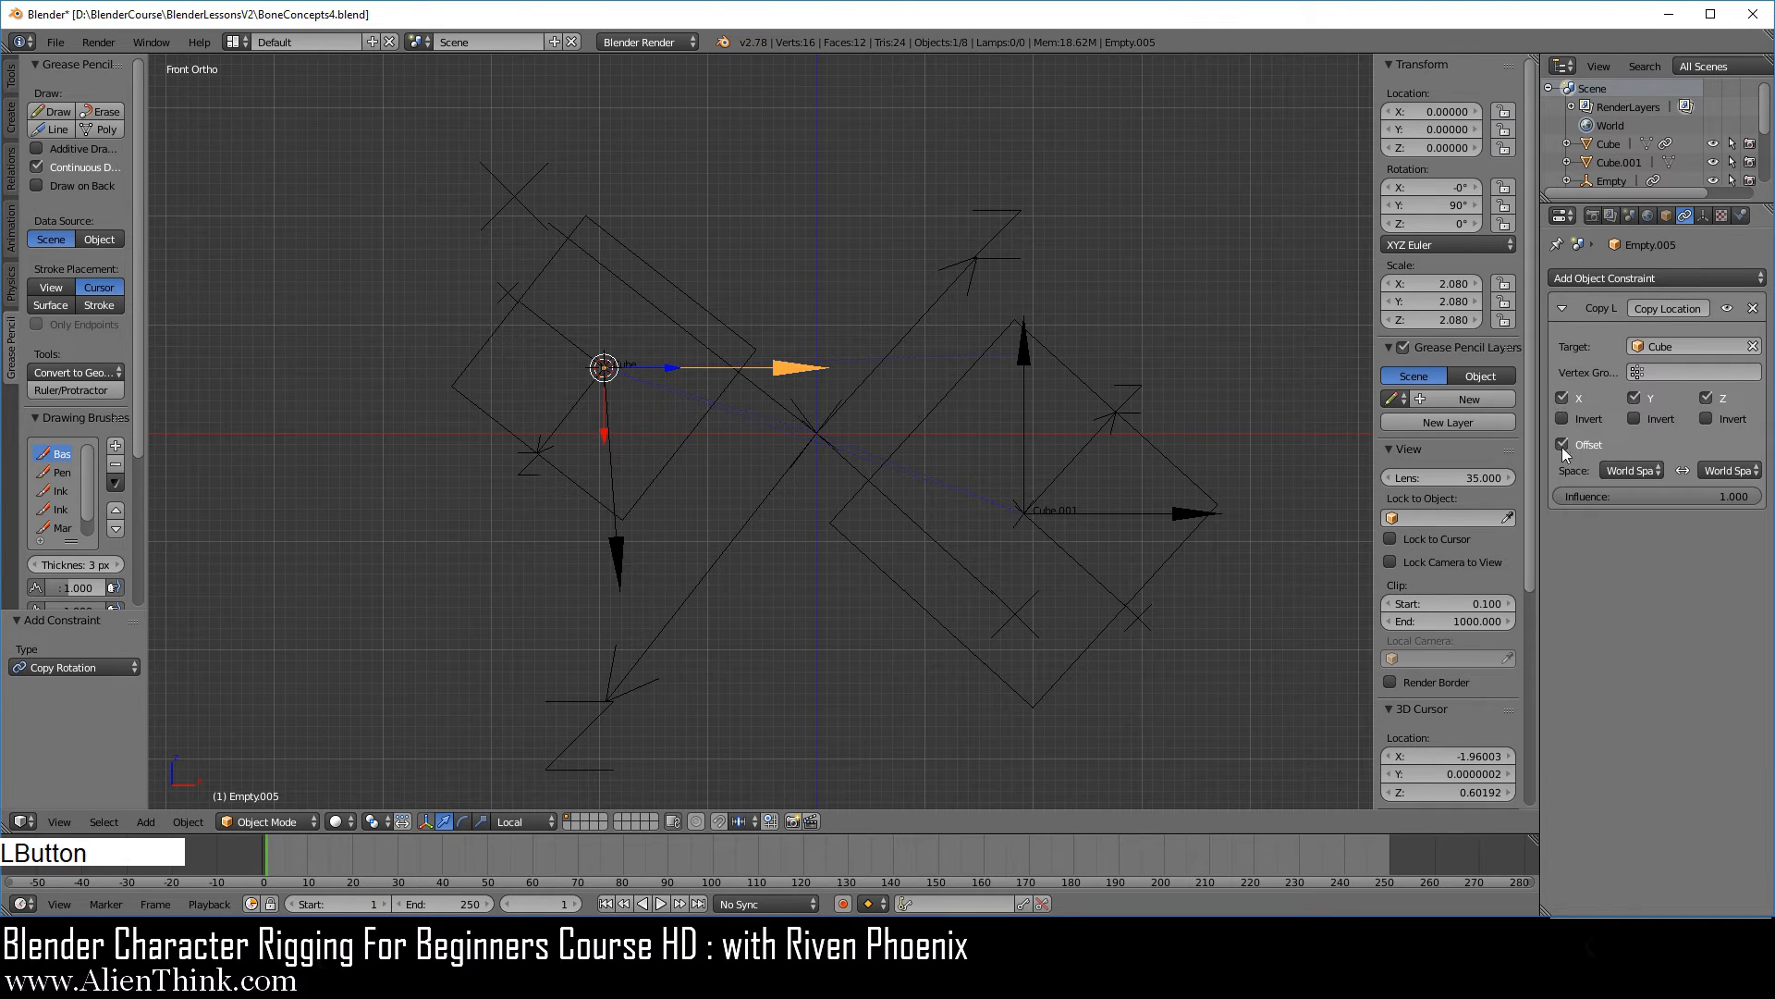
{"action": "left_click", "coordinate": [1562, 308]}
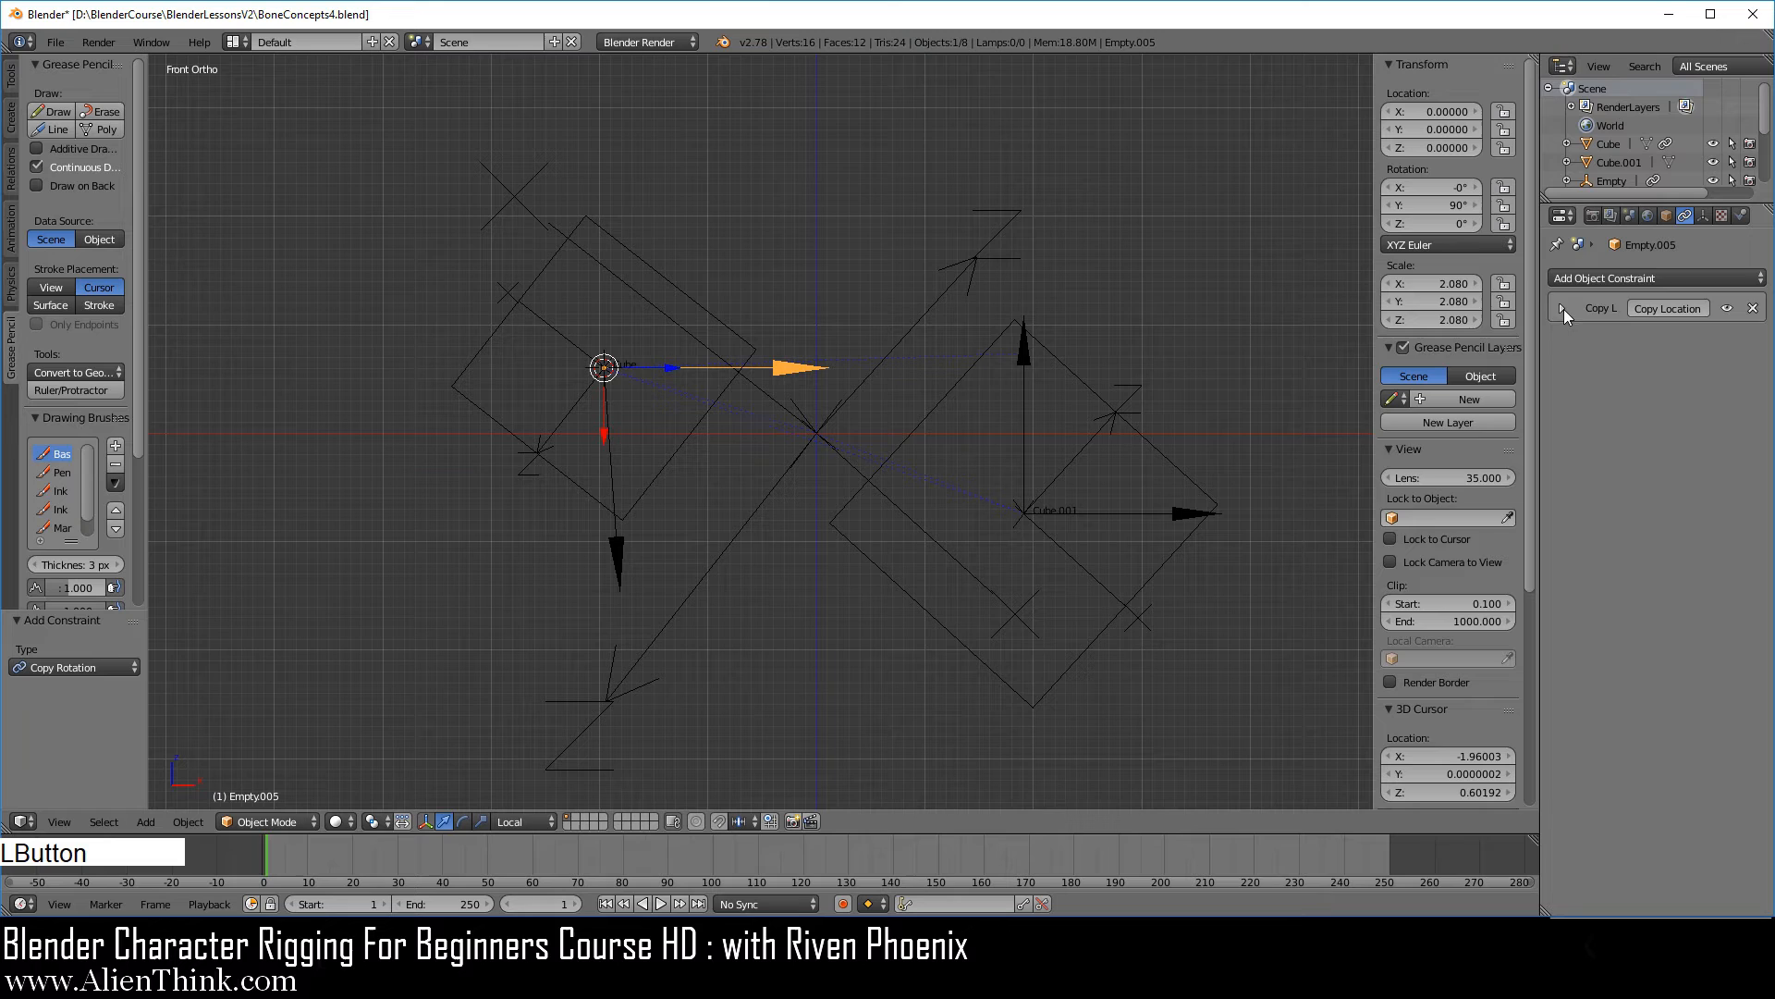
{"action": "left_click", "coordinate": [1643, 278]}
{"action": "left_click", "coordinate": [1422, 341]}
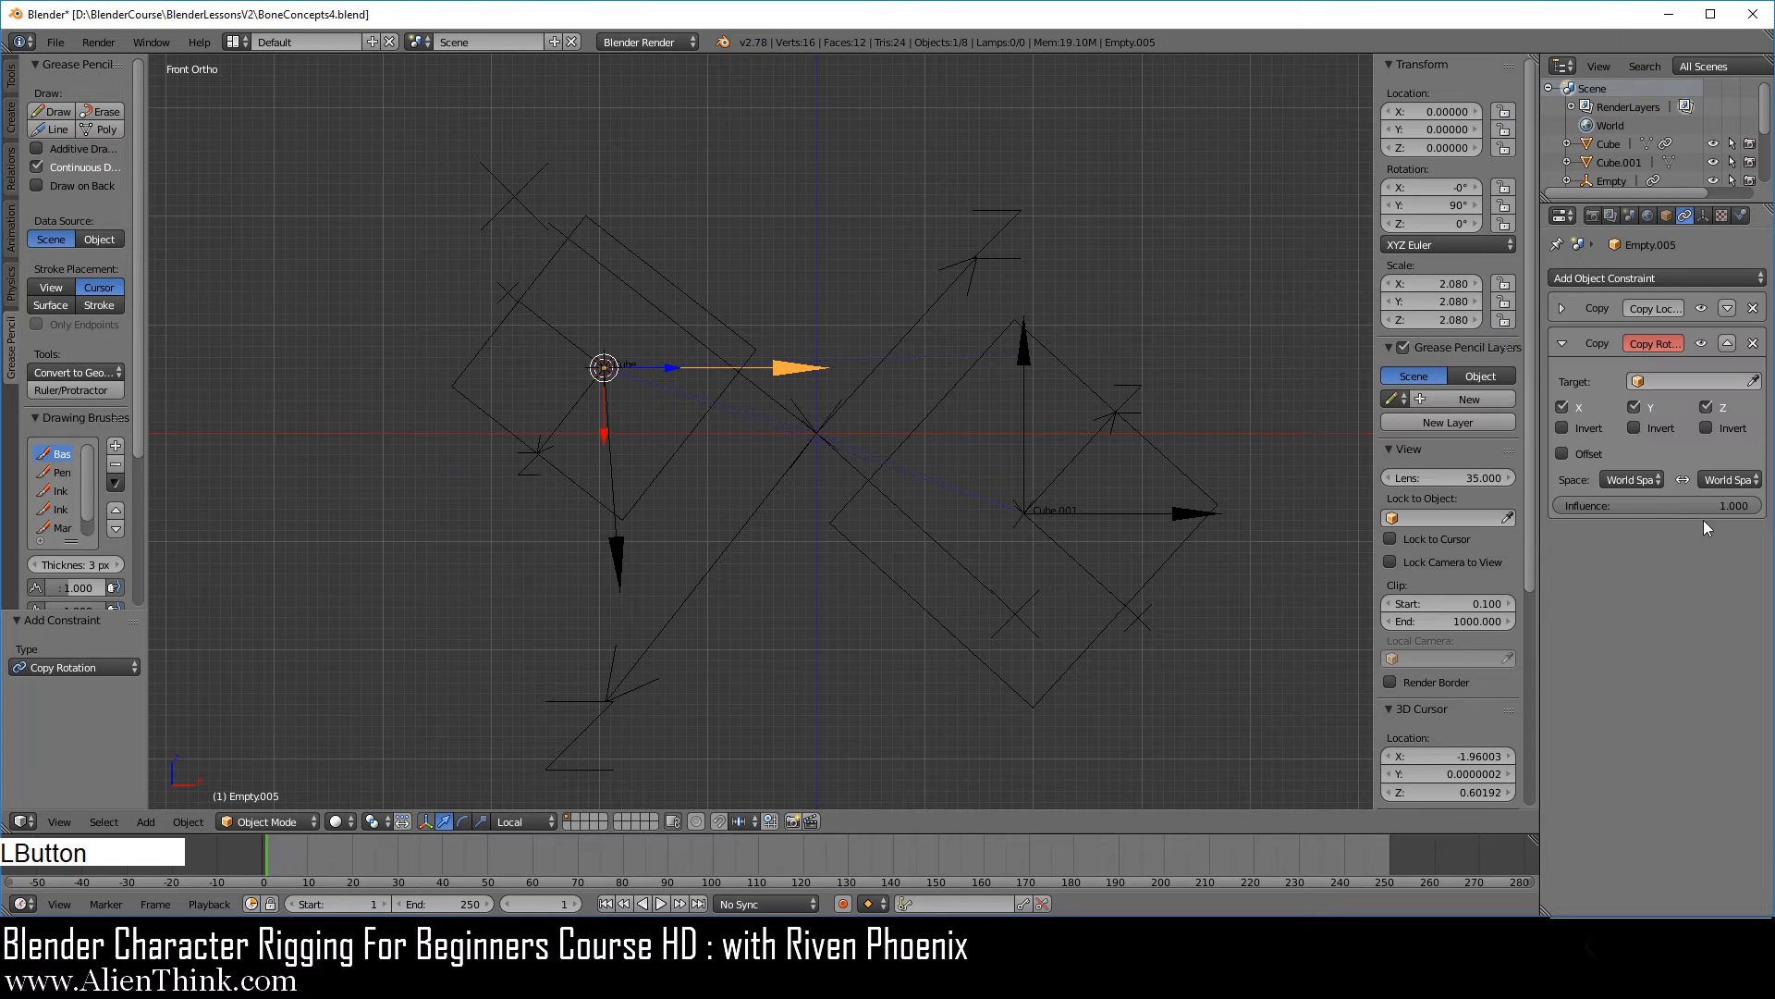
{"action": "left_click", "coordinate": [1757, 377]}
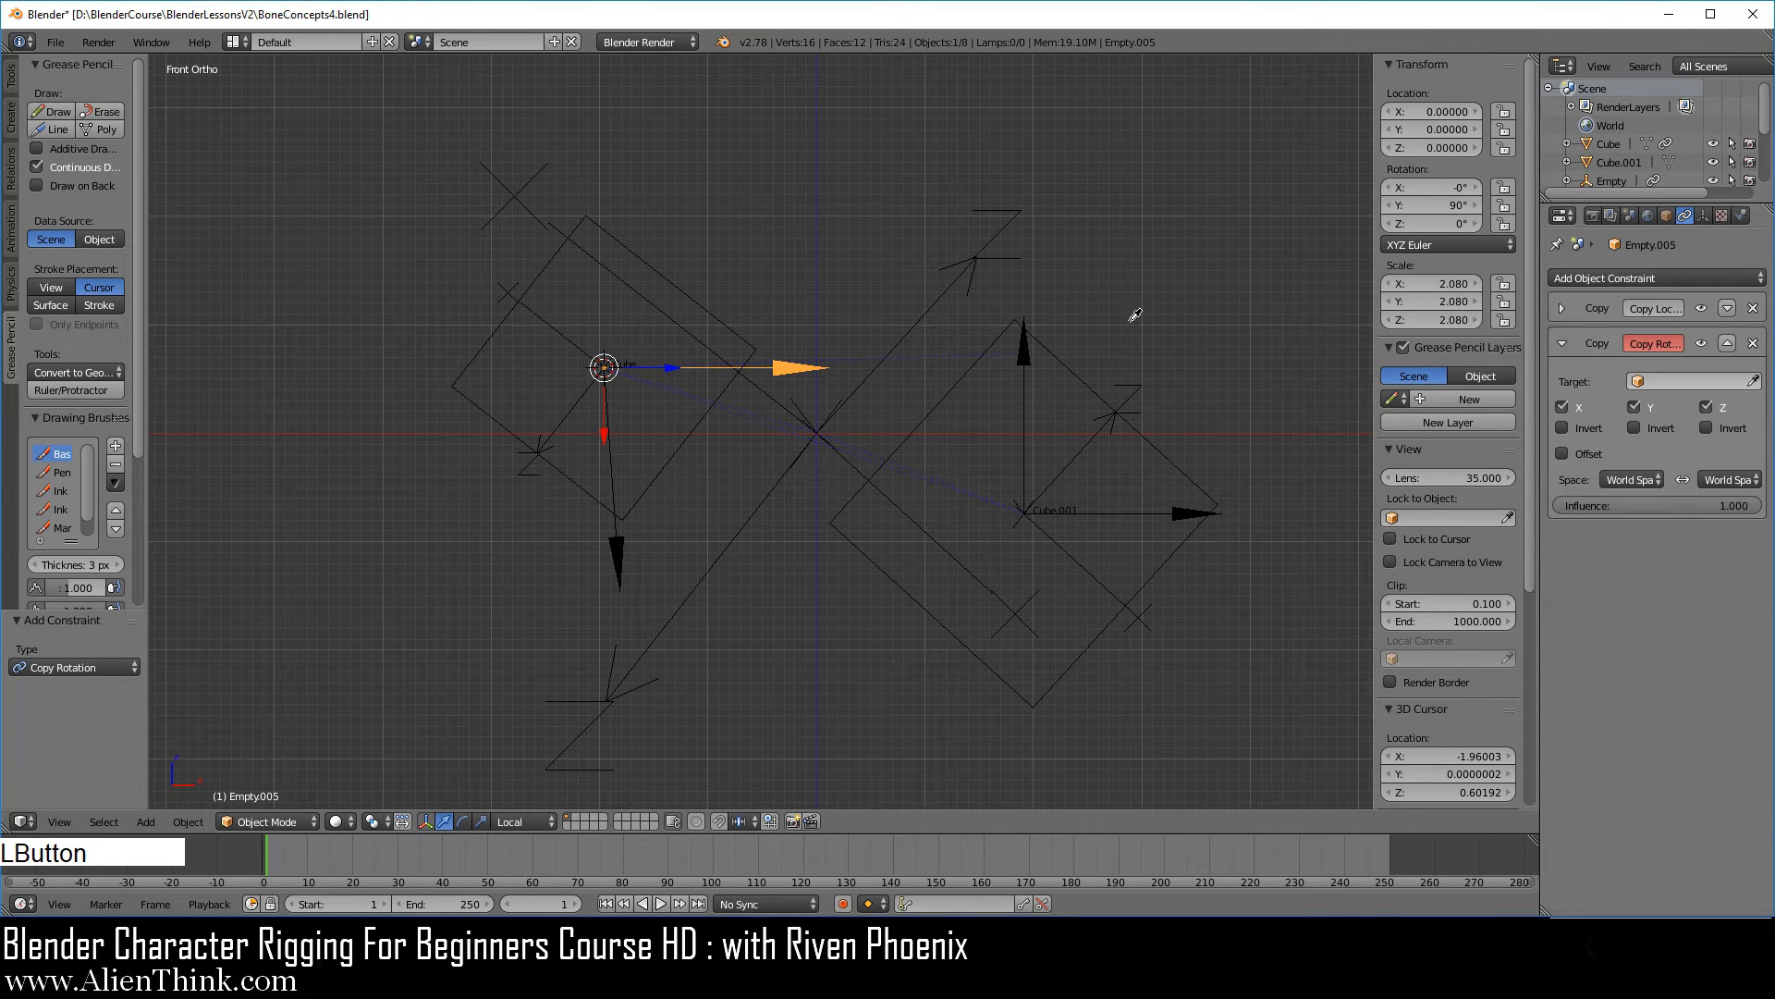
{"action": "left_click", "coordinate": [1090, 386]}
{"action": "left_click", "coordinate": [1650, 454]}
{"action": "left_click", "coordinate": [1589, 479]}
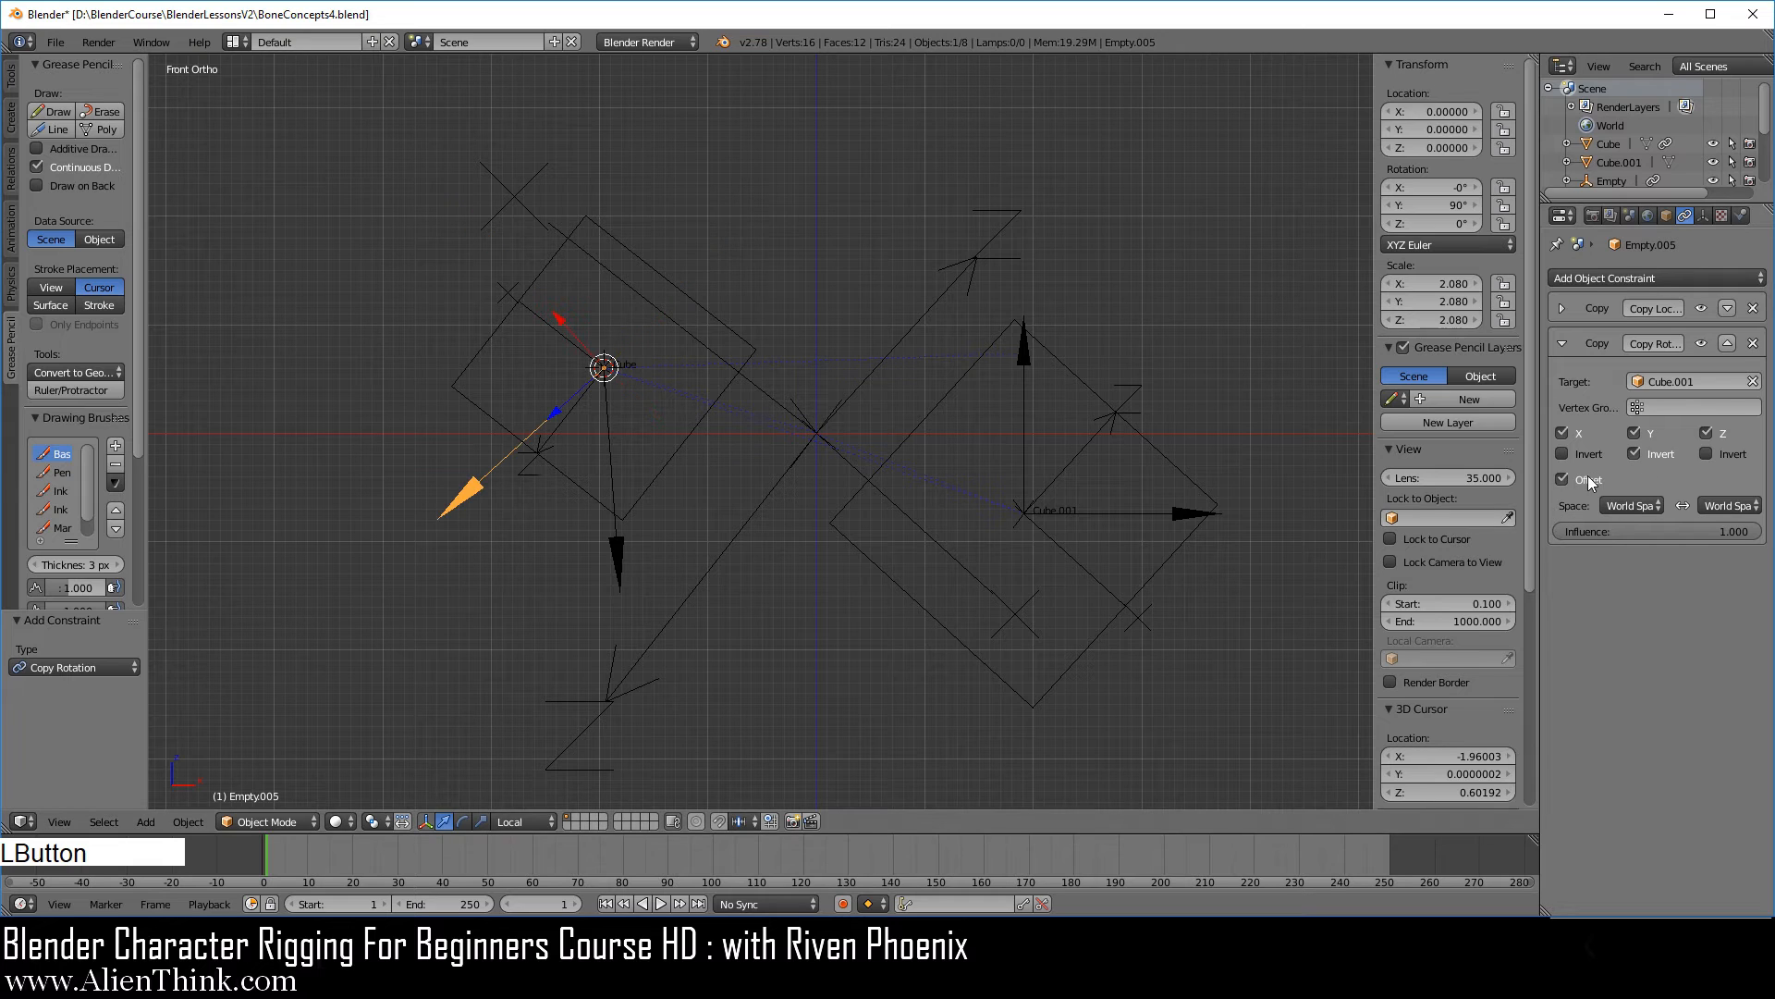
Add a second Copy Rotation constraint to the horizontal arrow, targeting Cube with Offset enabled.
{"action": "left_click", "coordinate": [1617, 277]}
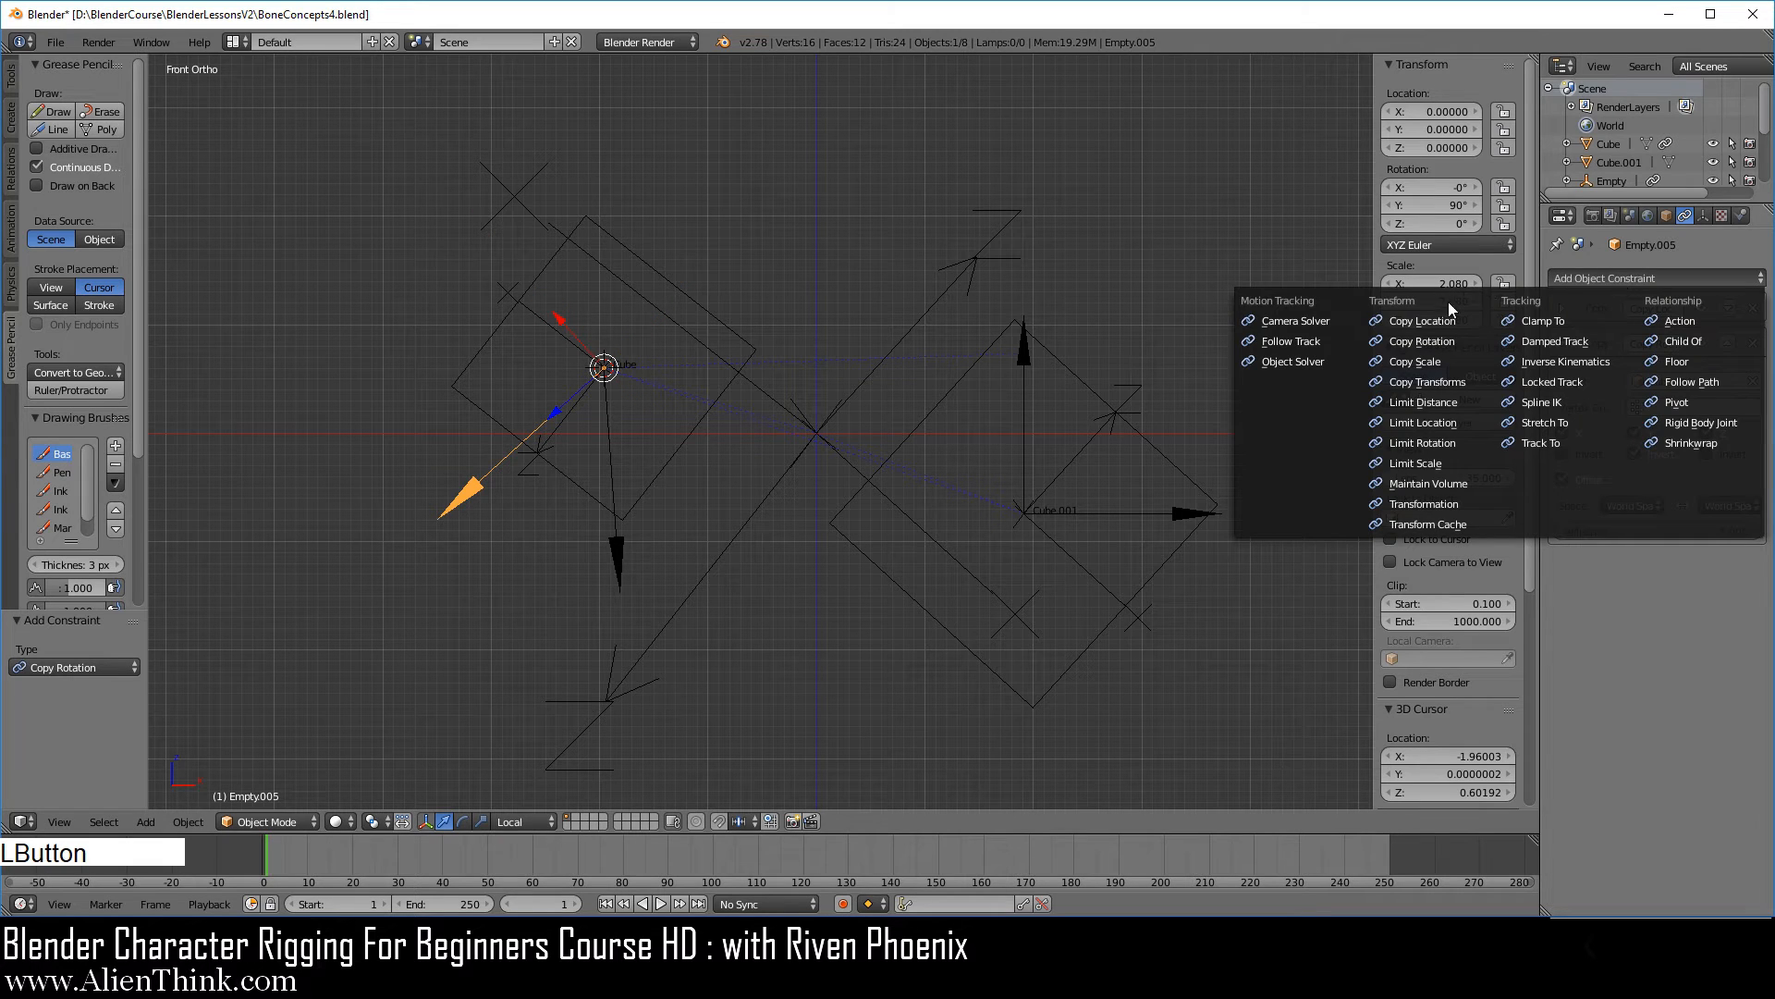
{"action": "left_click", "coordinate": [1427, 341]}
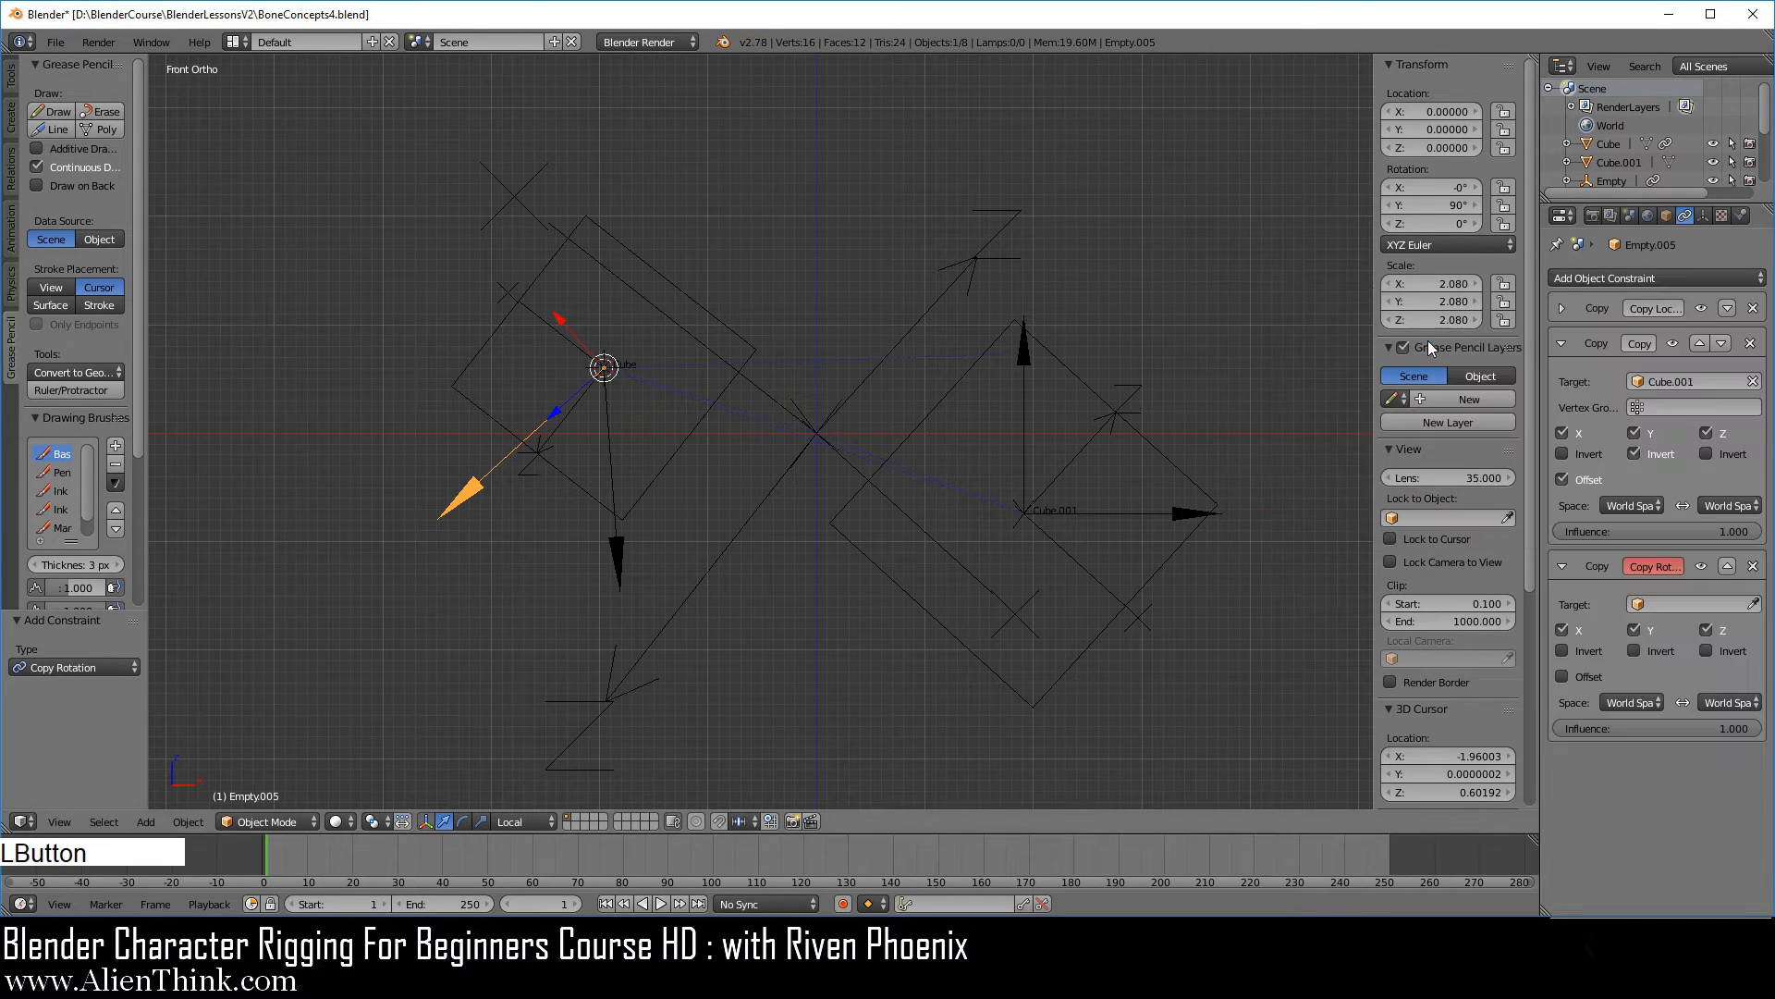
{"action": "left_click", "coordinate": [1754, 604]}
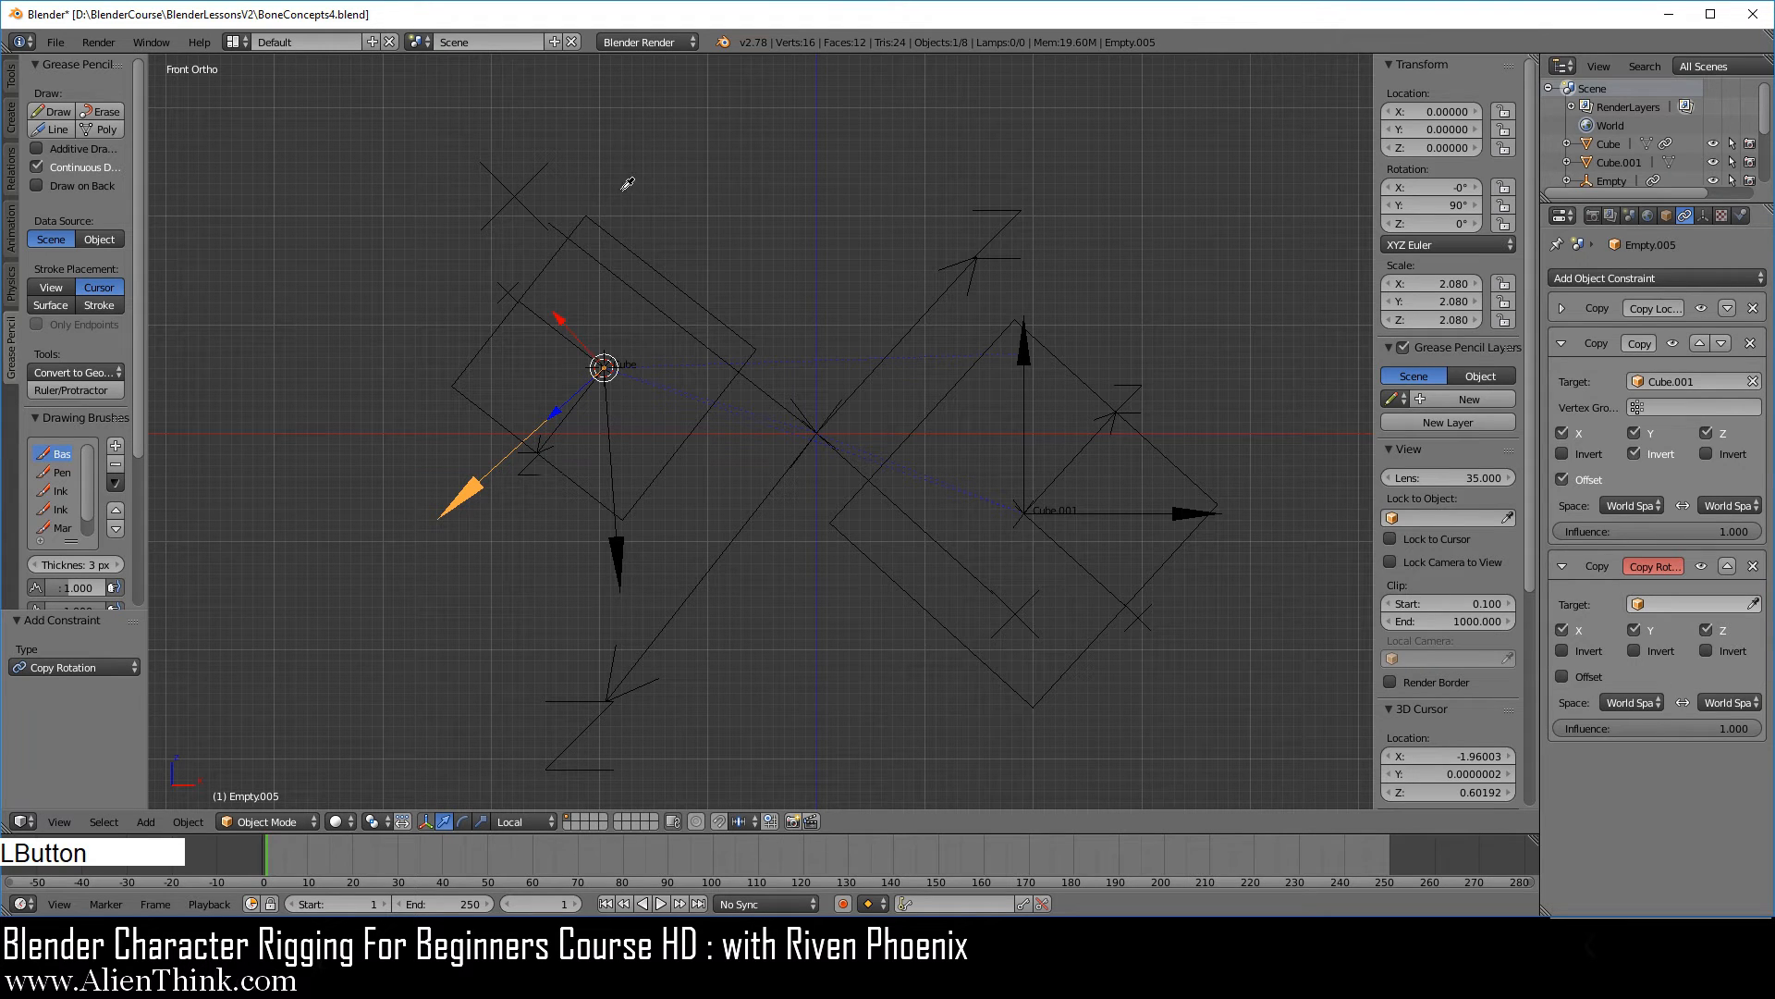
{"action": "left_click", "coordinate": [644, 246]}
{"action": "left_click", "coordinate": [1584, 704]}
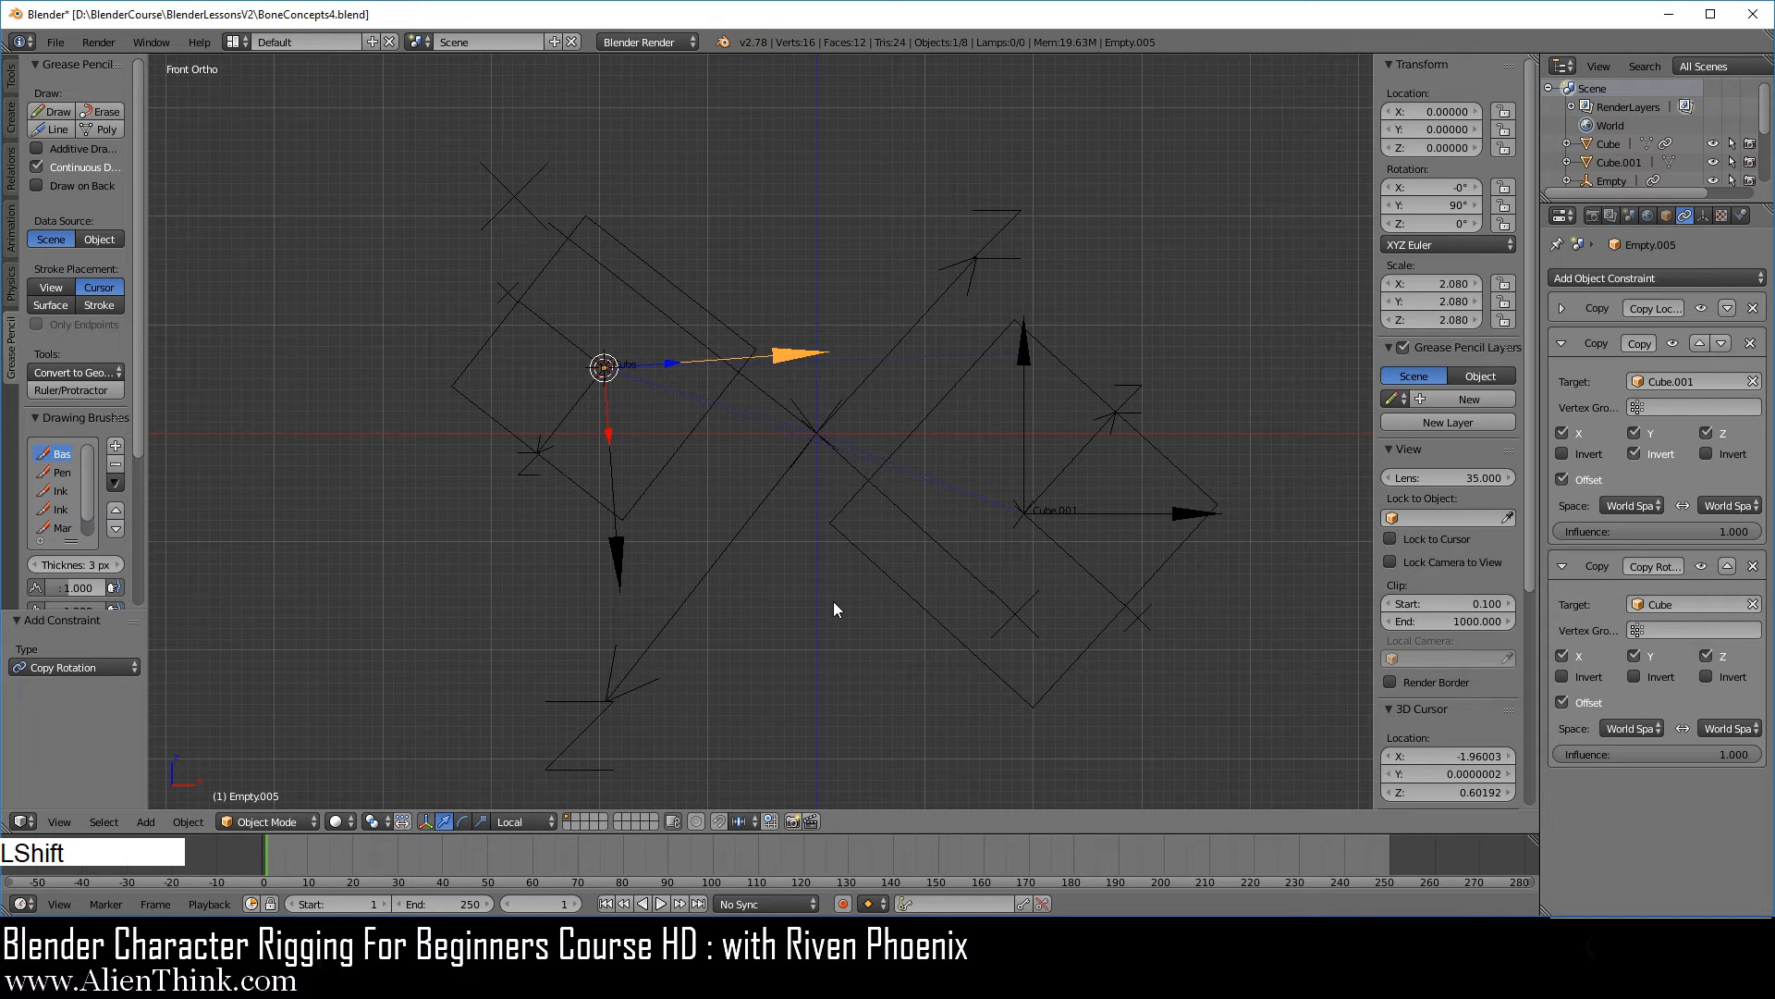
Rotate the larger cube, Cube.001, by about 5.19° to test how the smaller cube's arrows respond.
{"action": "middle_click_drag", "start_coordinate": [834, 603], "coordinate": [776, 571], "text": "shift"}
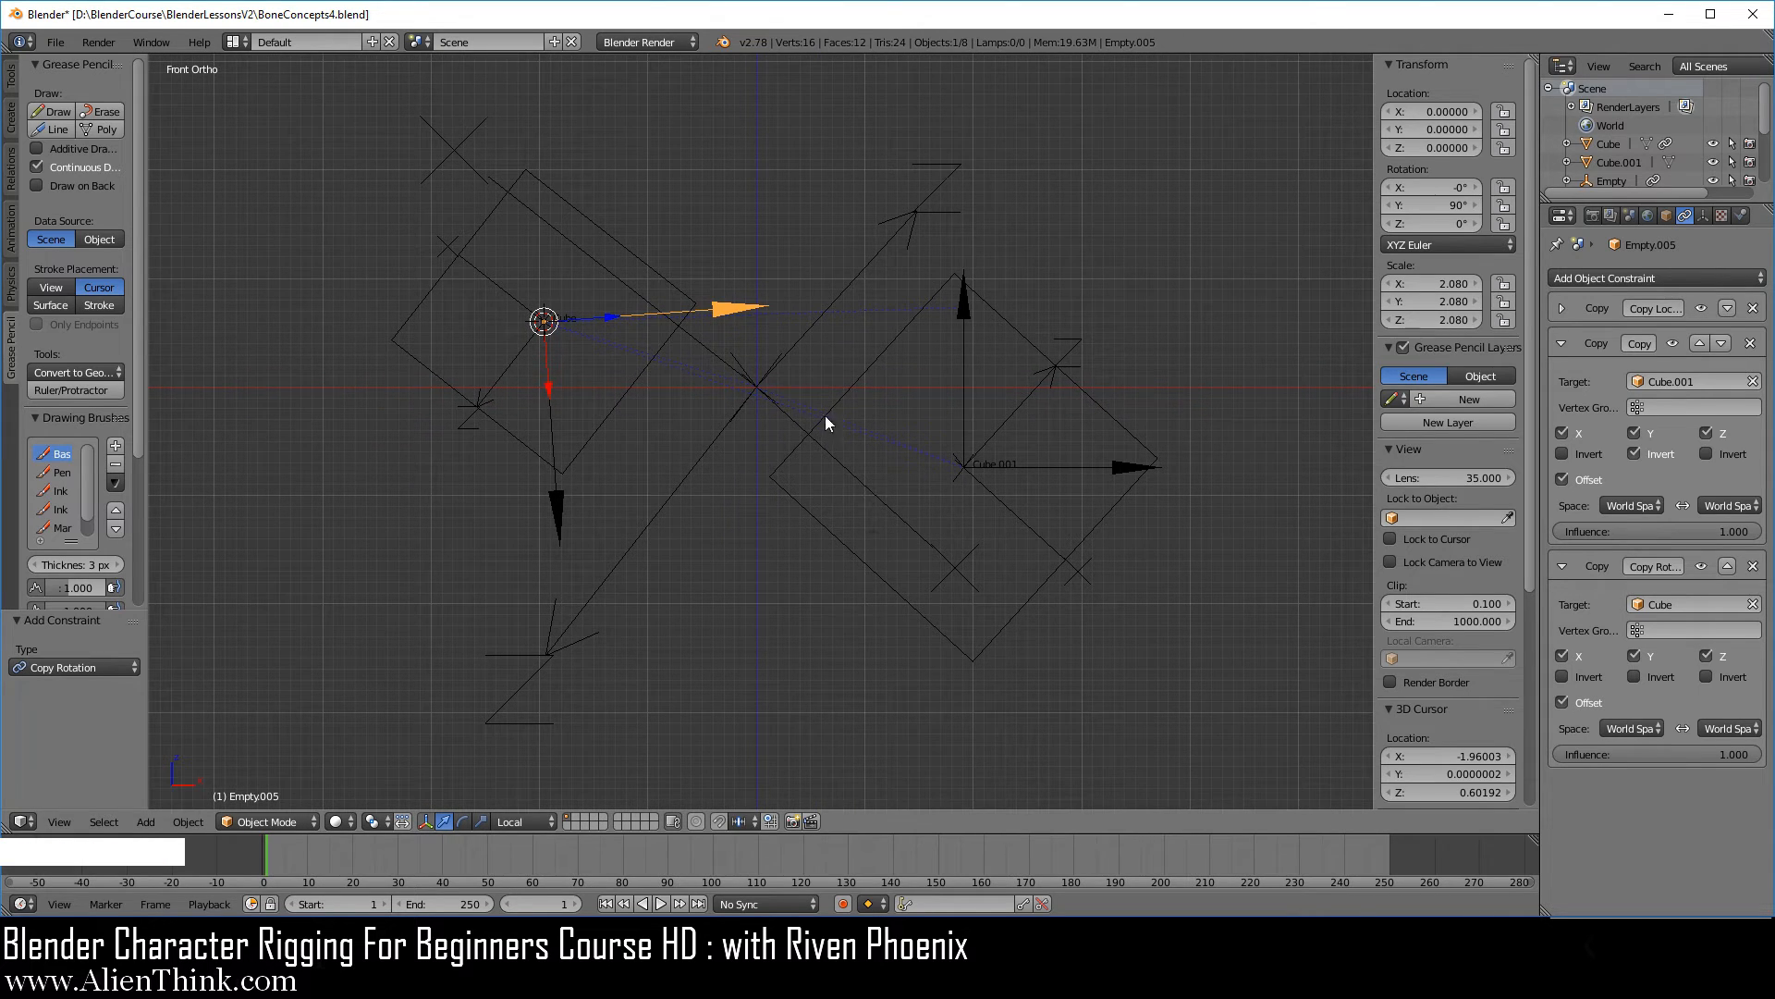
{"action": "right_click", "coordinate": [836, 536]}
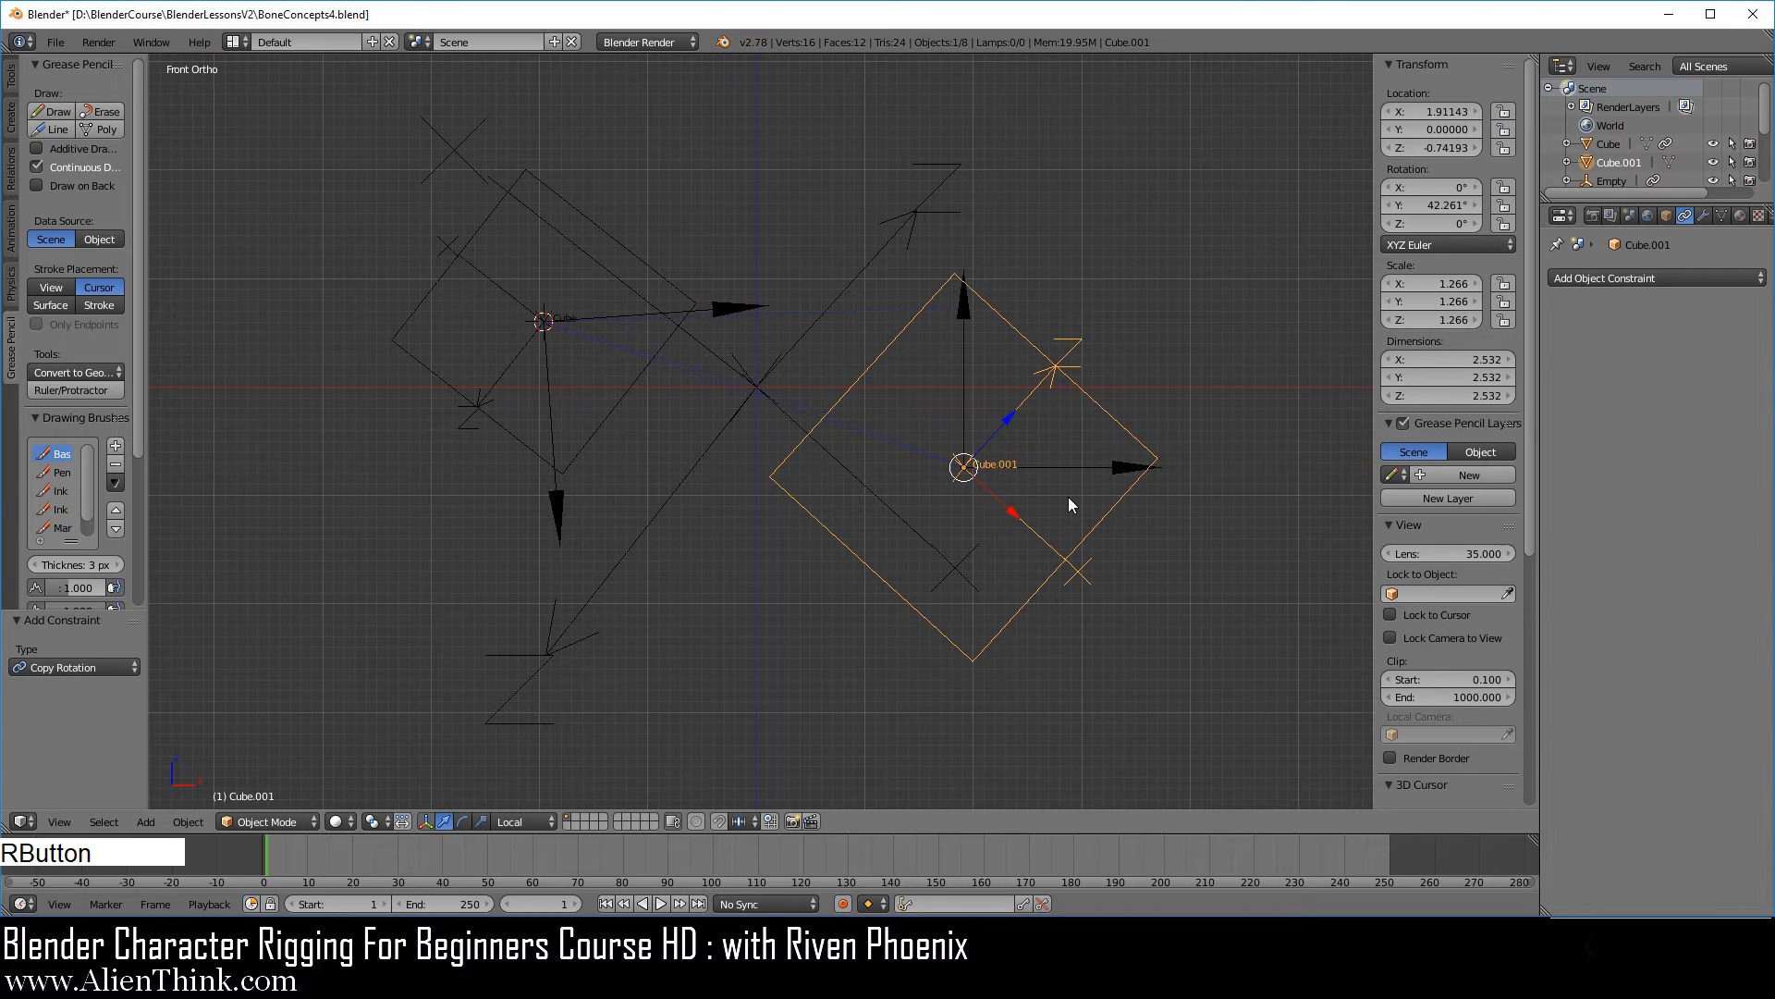
{"action": "key", "text": "r"}
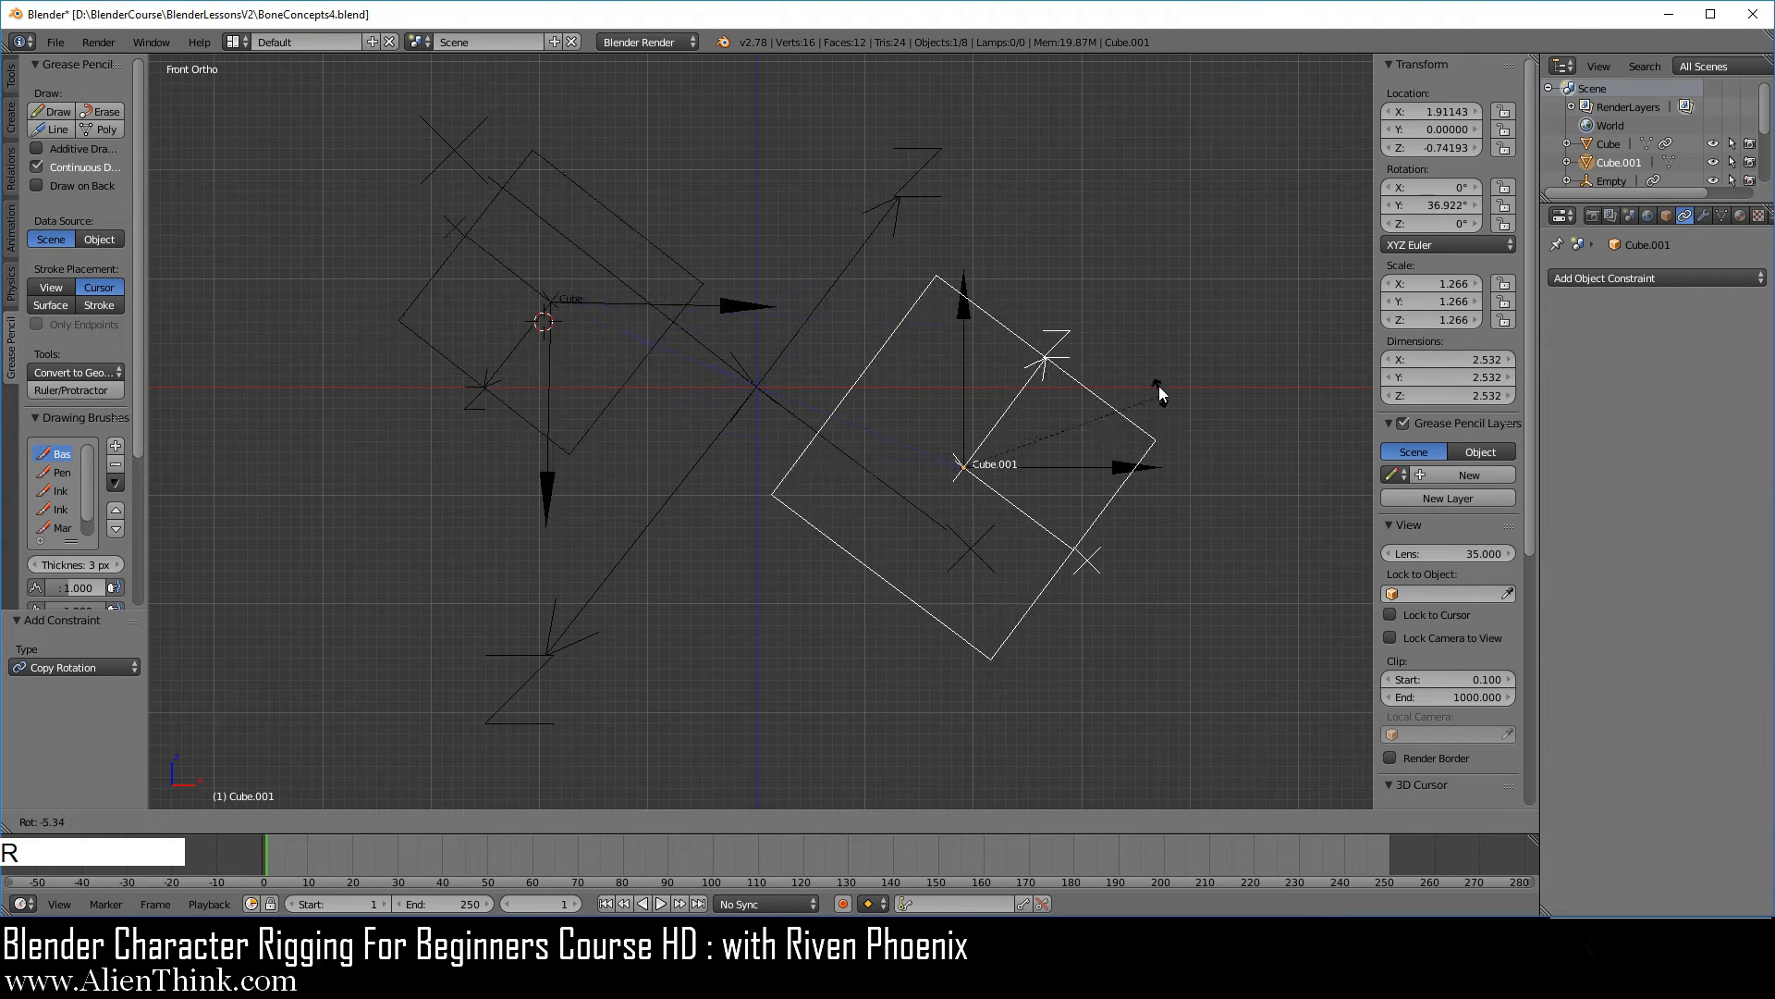
{"action": "left_click", "coordinate": [1174, 427]}
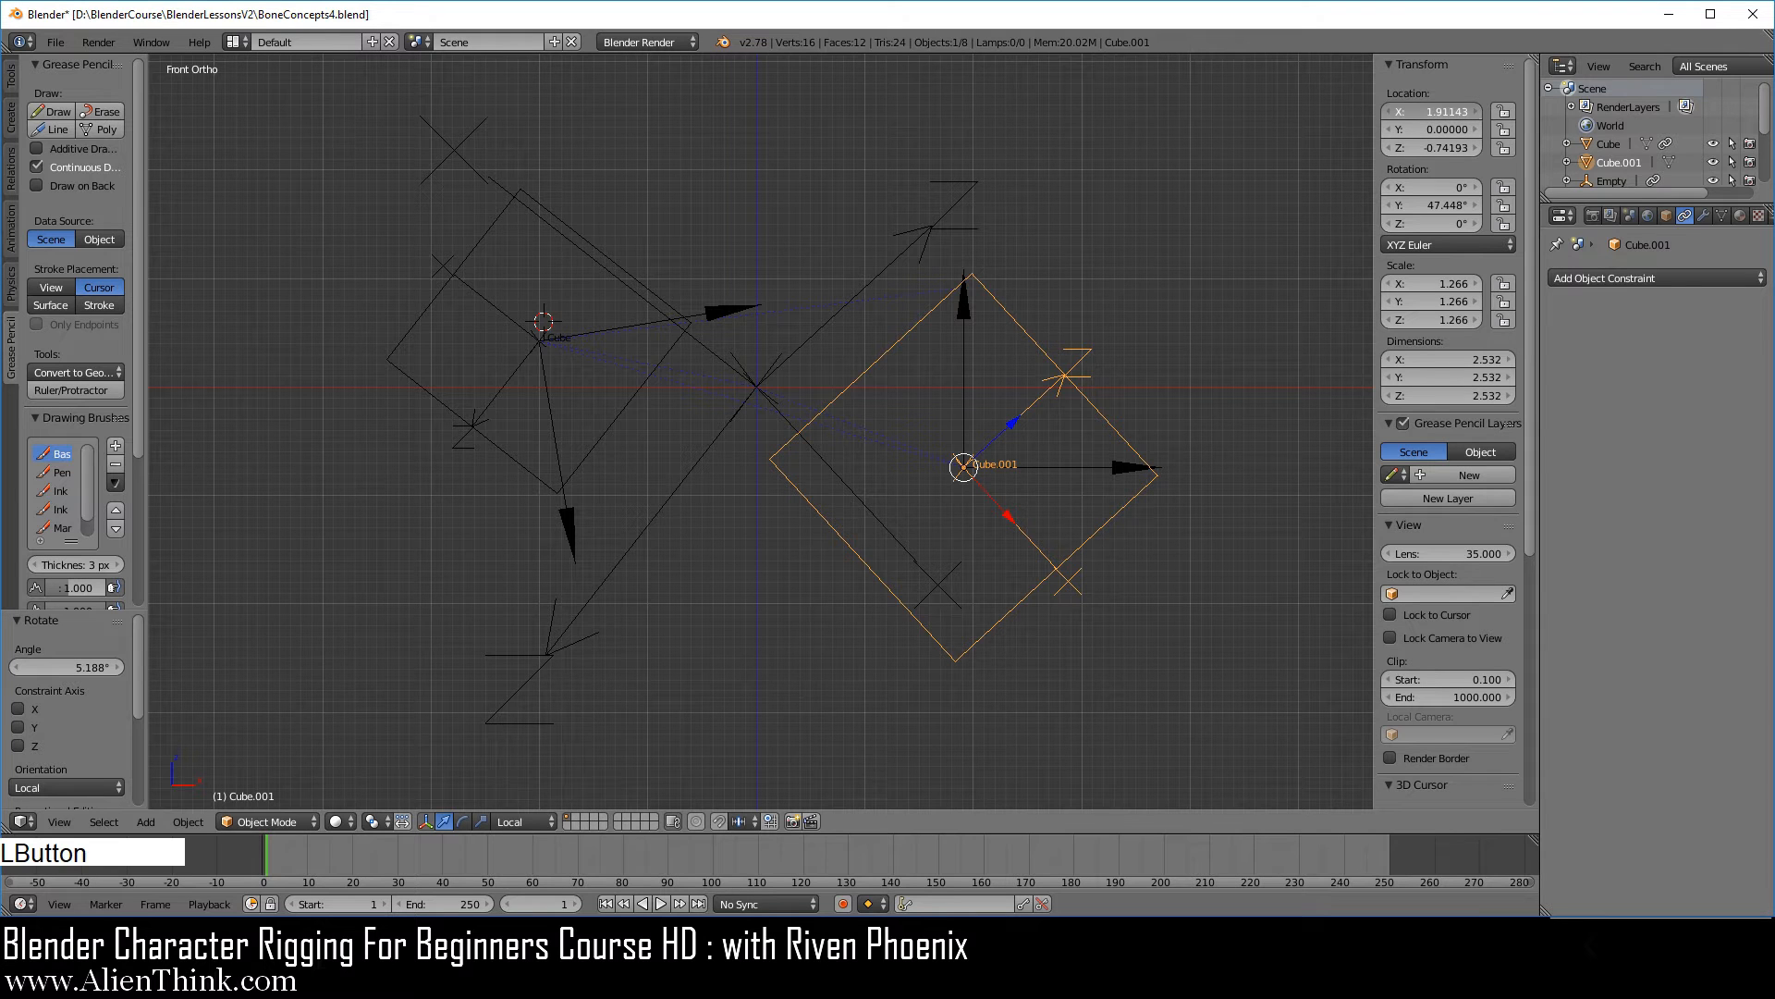
Move the larger cube to X location 2.22143 and Z location -0.69193.
{"action": "mouse_move", "coordinate": [1404, 114]}
{"action": "left_mouse_down"}
{"action": "mouse_move", "coordinate": [1437, 114]}
{"action": "mouse_move", "coordinate": [1311, 114]}
{"action": "mouse_move", "coordinate": [1413, 115]}
{"action": "left_mouse_up"}
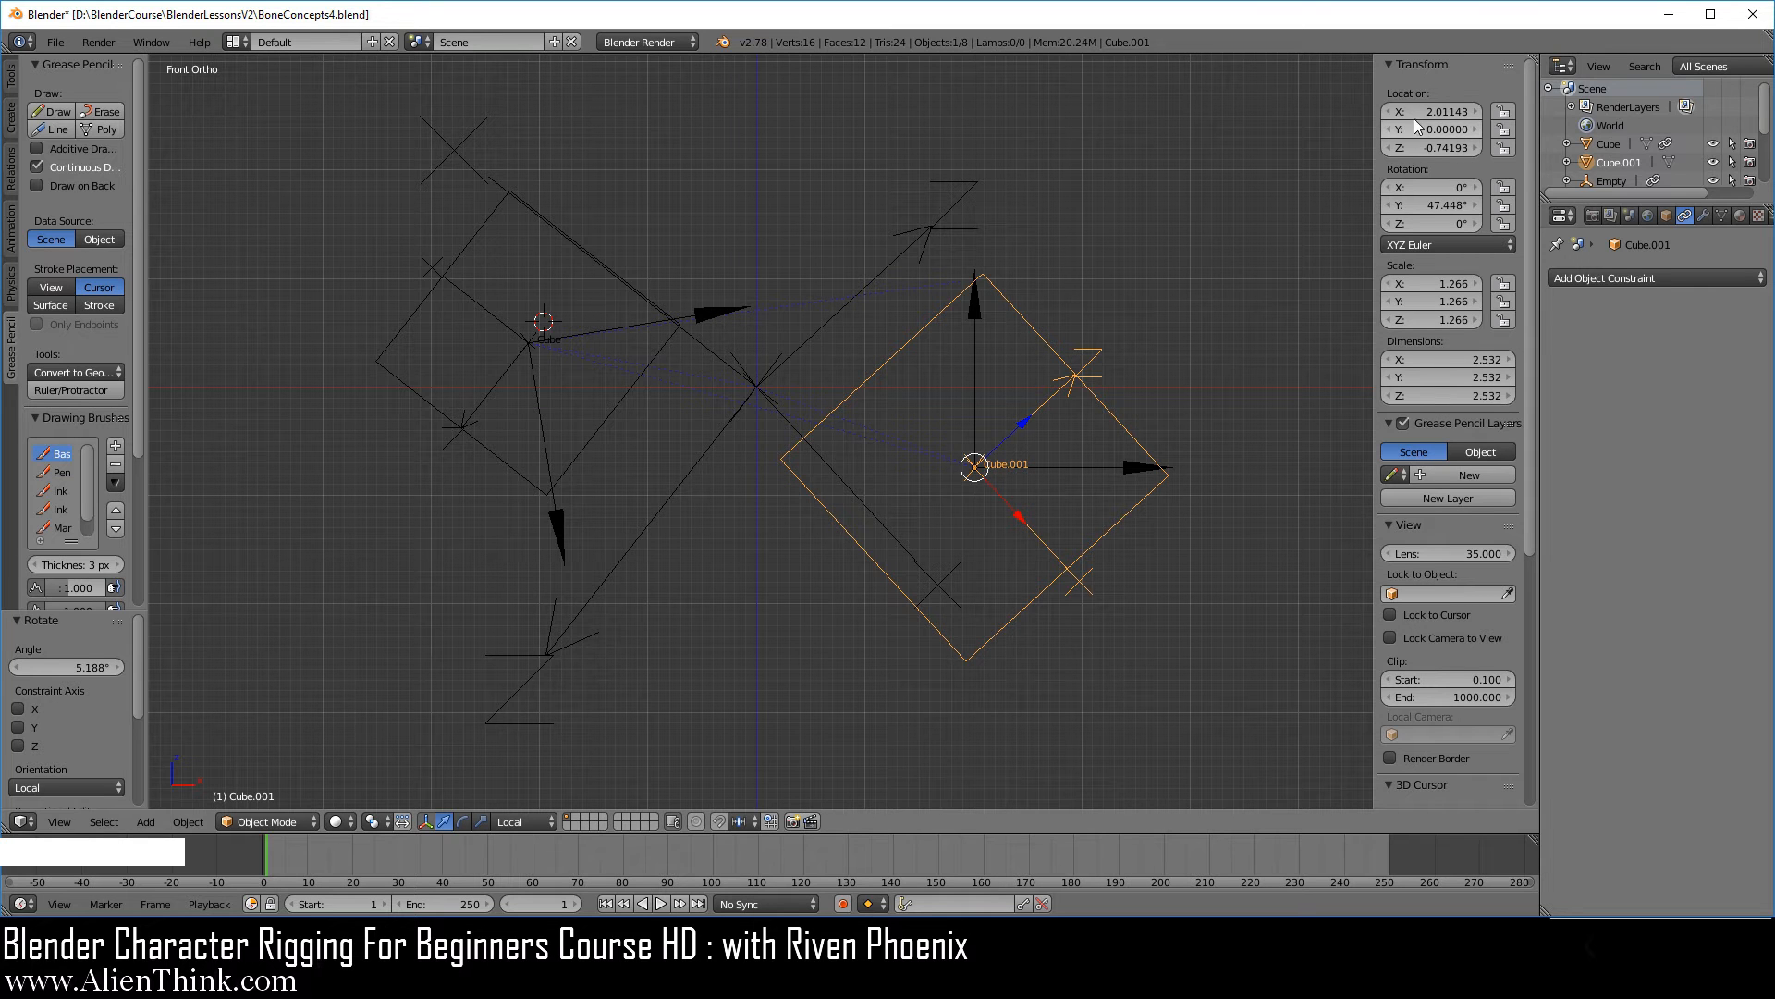
{"action": "mouse_move", "coordinate": [1415, 115]}
{"action": "left_mouse_down"}
{"action": "mouse_move", "coordinate": [1380, 115]}
{"action": "mouse_move", "coordinate": [1470, 115]}
{"action": "mouse_move", "coordinate": [1415, 115]}
{"action": "mouse_move", "coordinate": [1444, 115]}
{"action": "left_mouse_up"}
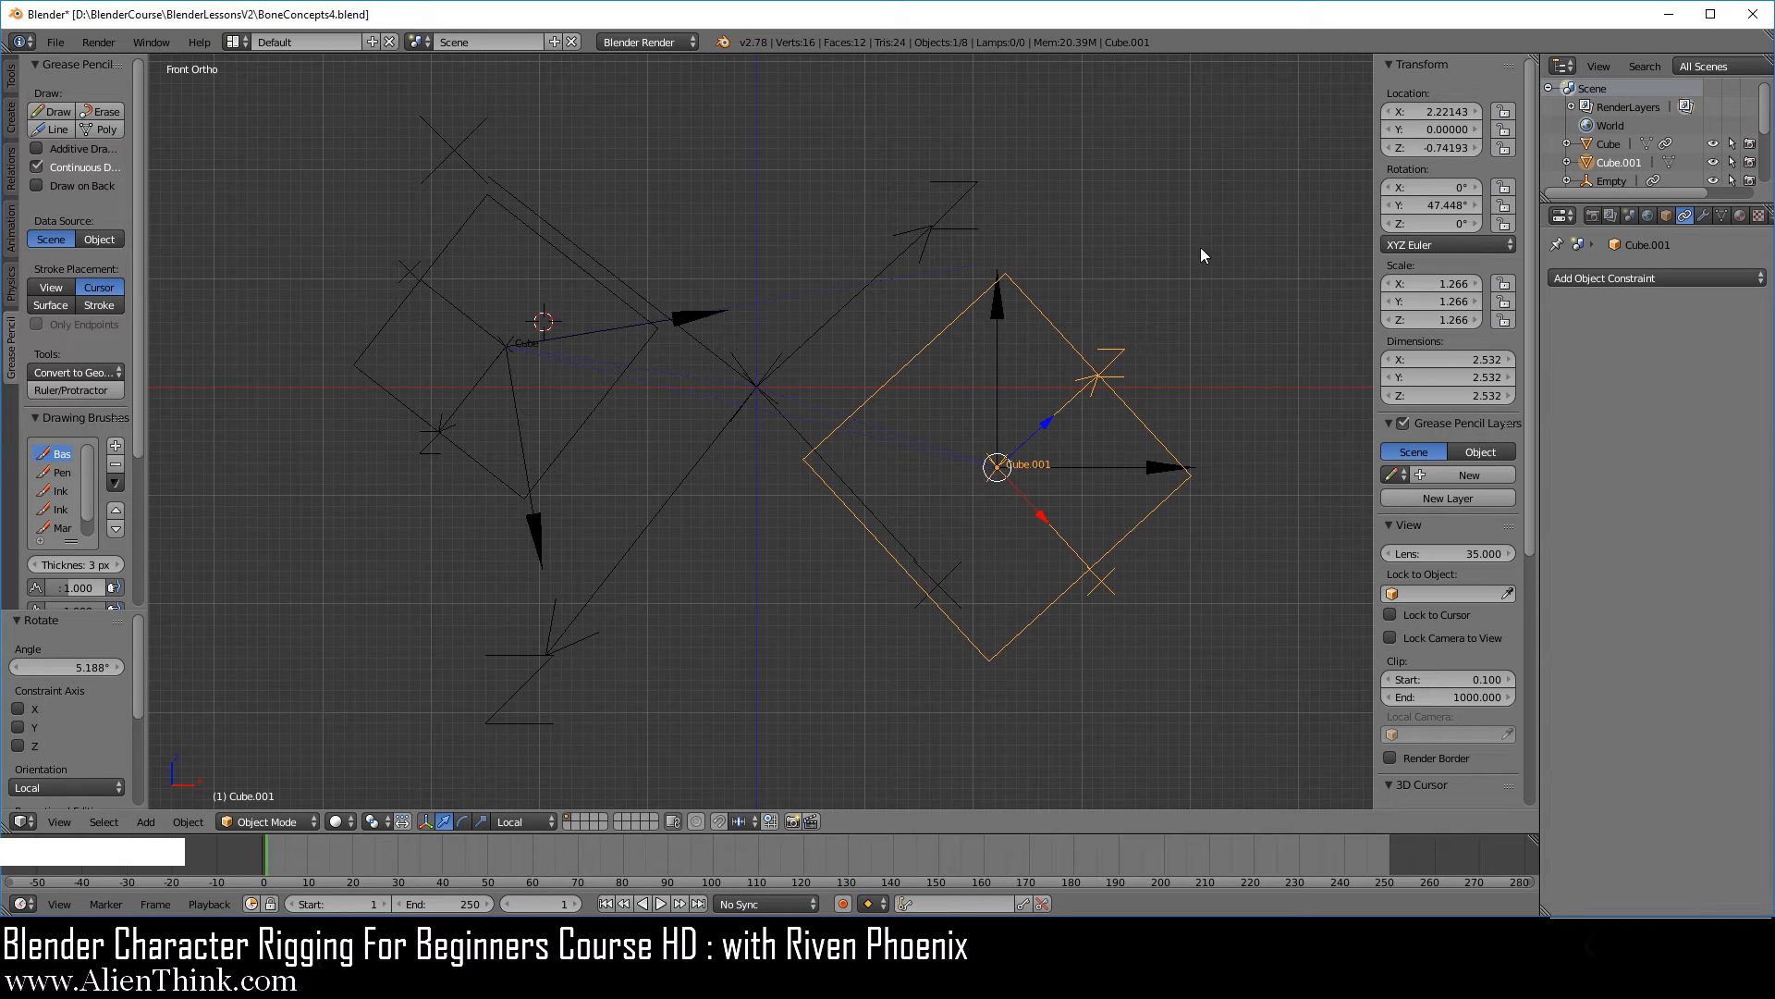
{"action": "mouse_move", "coordinate": [1442, 148]}
{"action": "left_mouse_down"}
{"action": "mouse_move", "coordinate": [1497, 148]}
{"action": "mouse_move", "coordinate": [1437, 148]}
{"action": "left_mouse_up"}
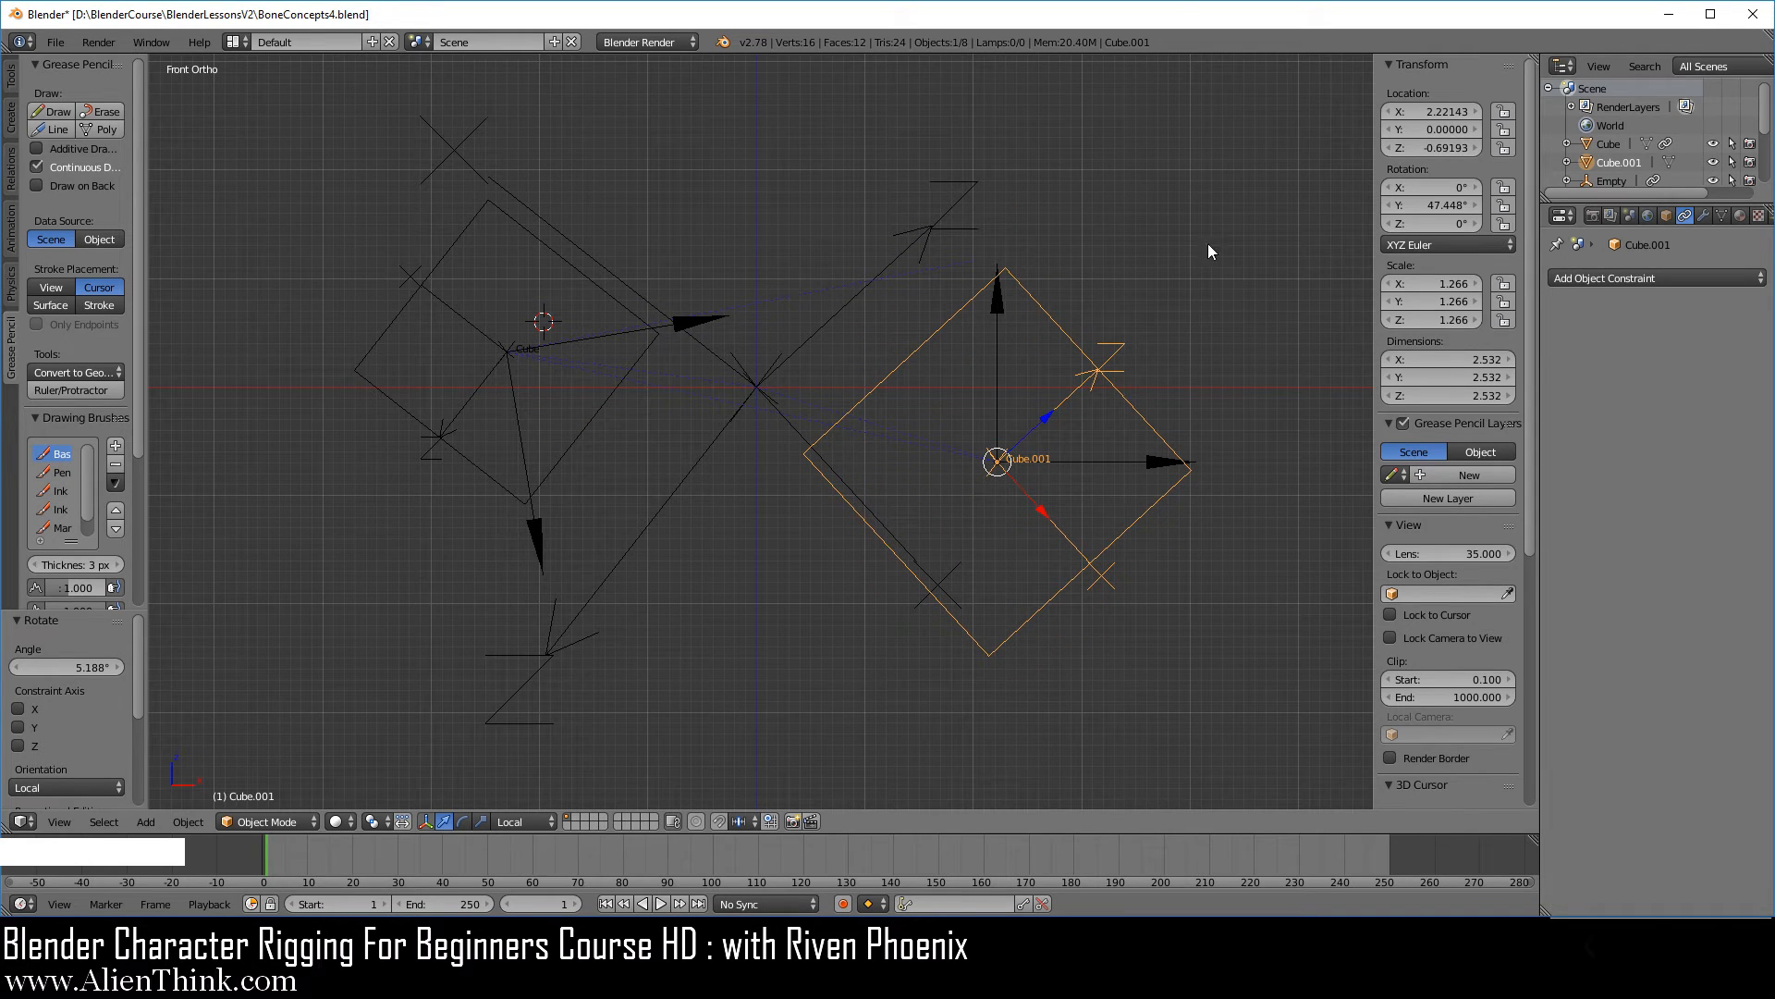
Rotate the smaller cube by about 75.14° to test how its arrows respond.
{"action": "key", "text": "r"}
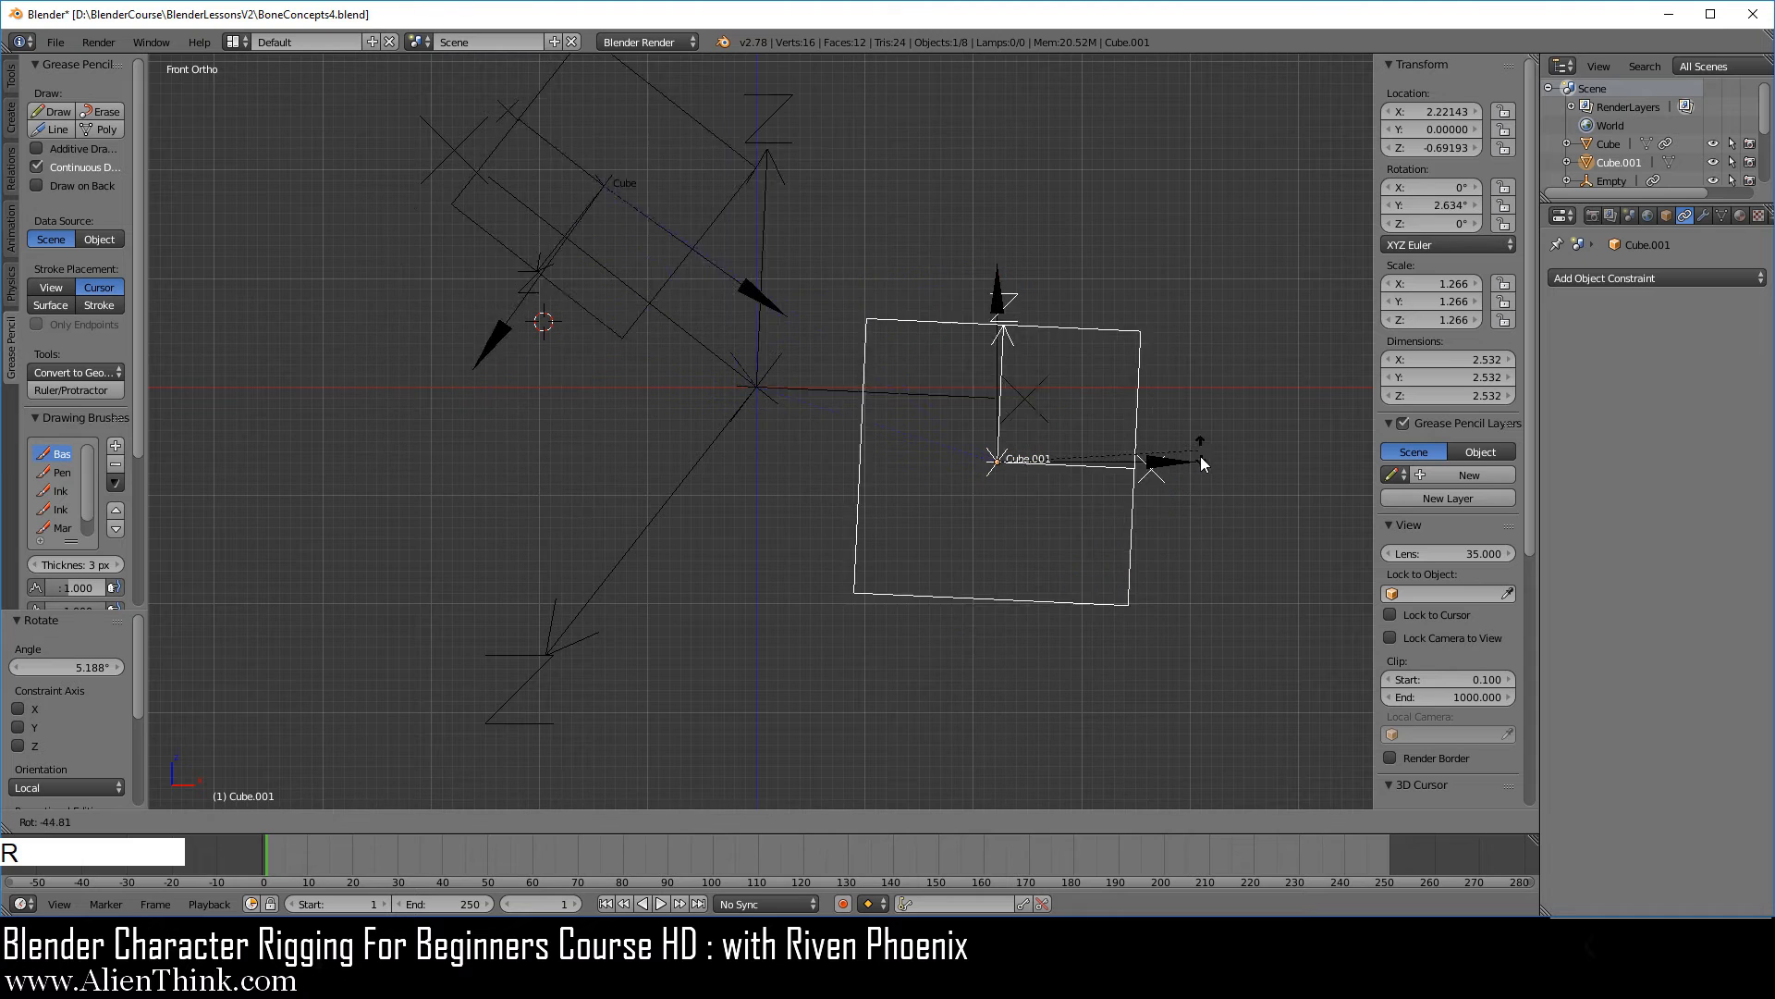
{"action": "right_click", "coordinate": [1197, 606]}
{"action": "right_click", "coordinate": [612, 286]}
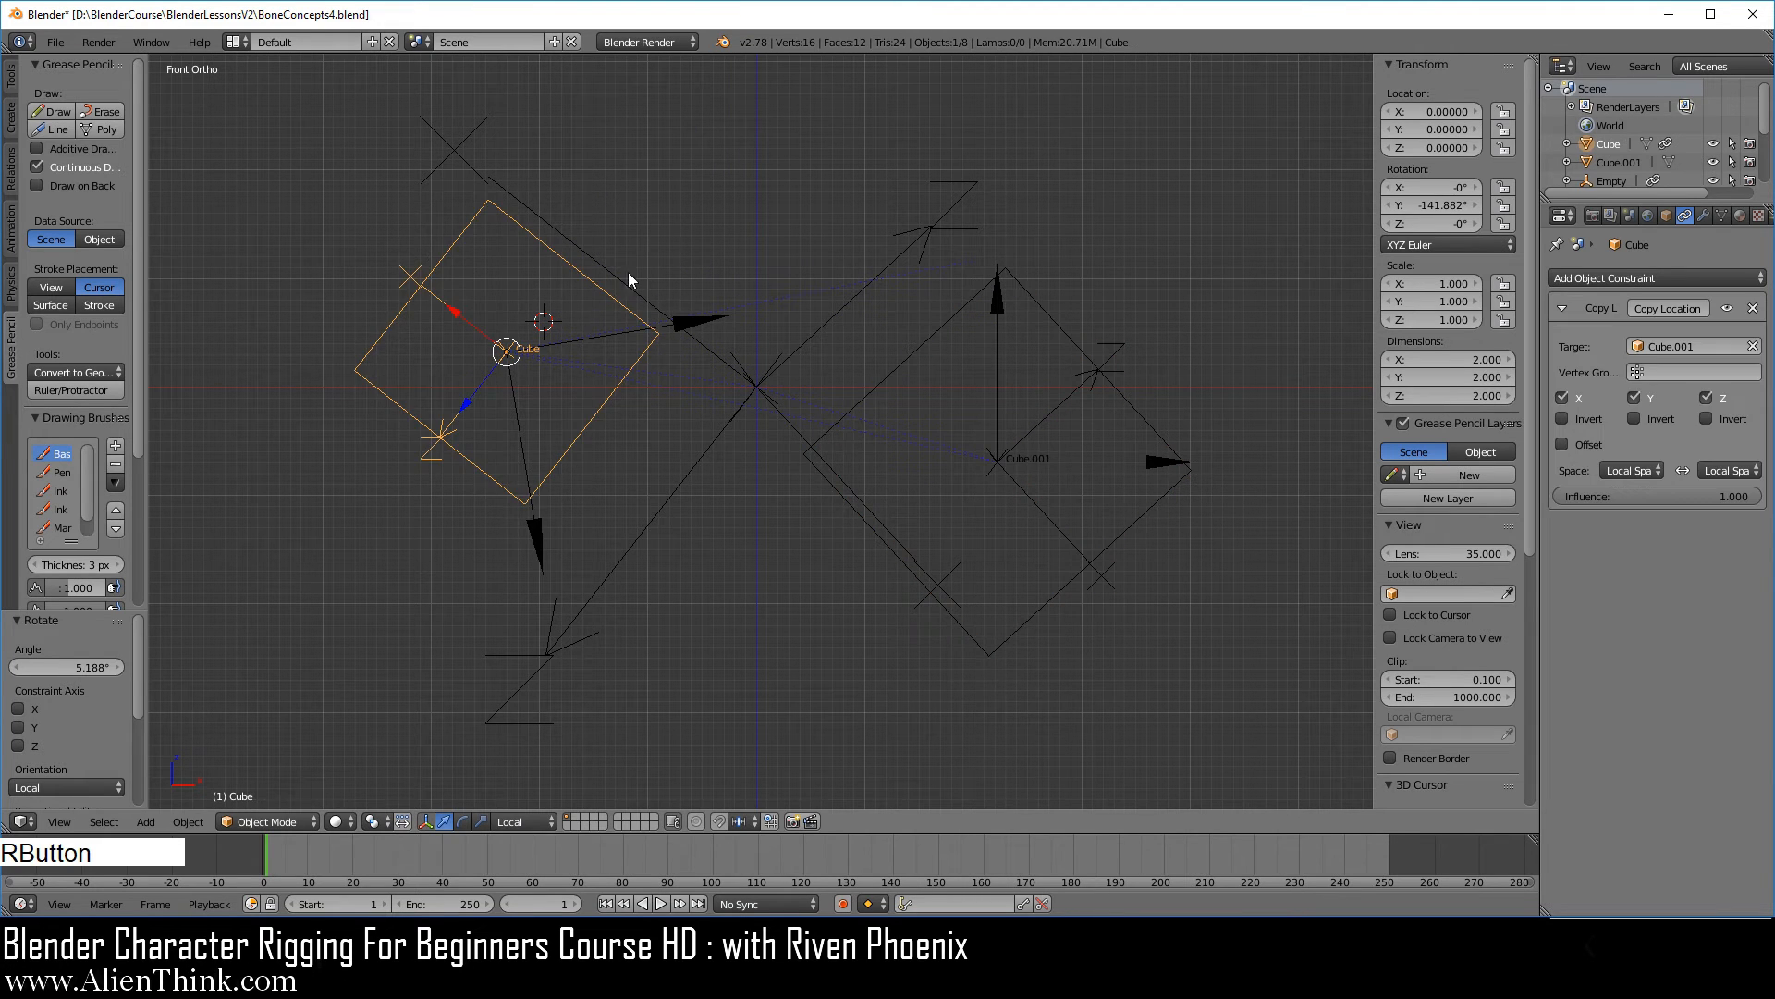
{"action": "key", "text": "r"}
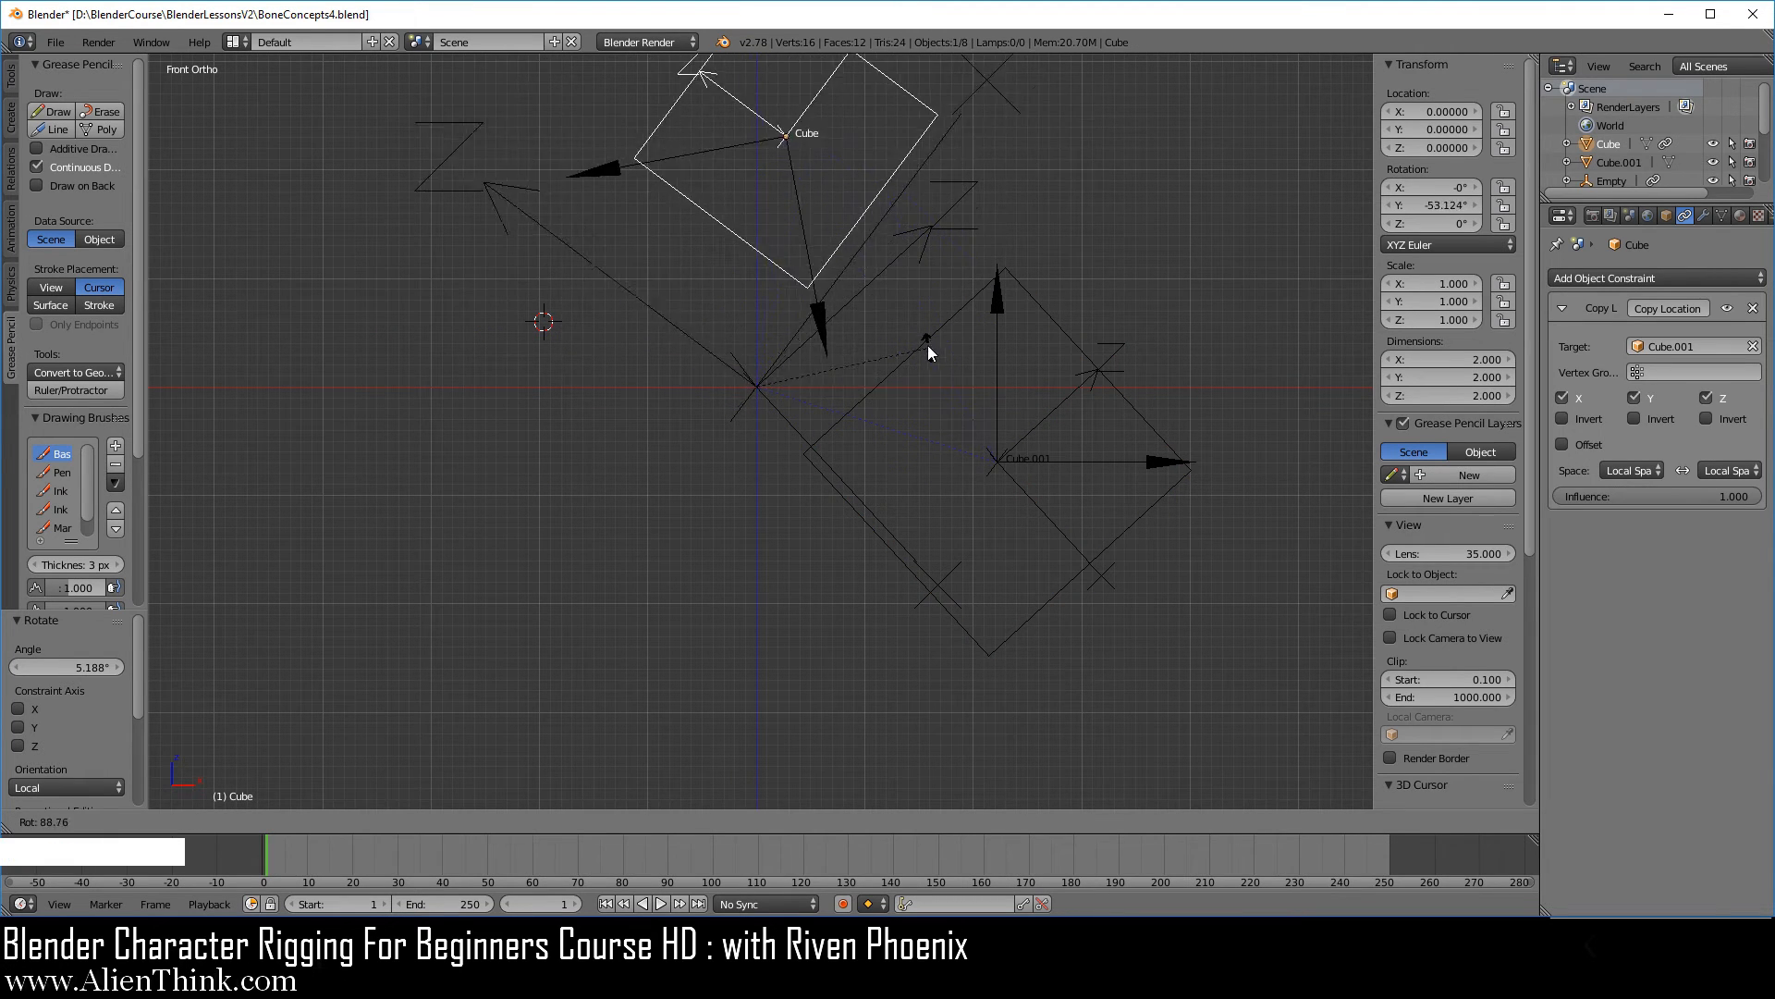
{"action": "left_click", "coordinate": [883, 328]}
{"action": "middle_click_drag", "start_coordinate": [823, 405], "coordinate": [769, 543], "text": "shift"}
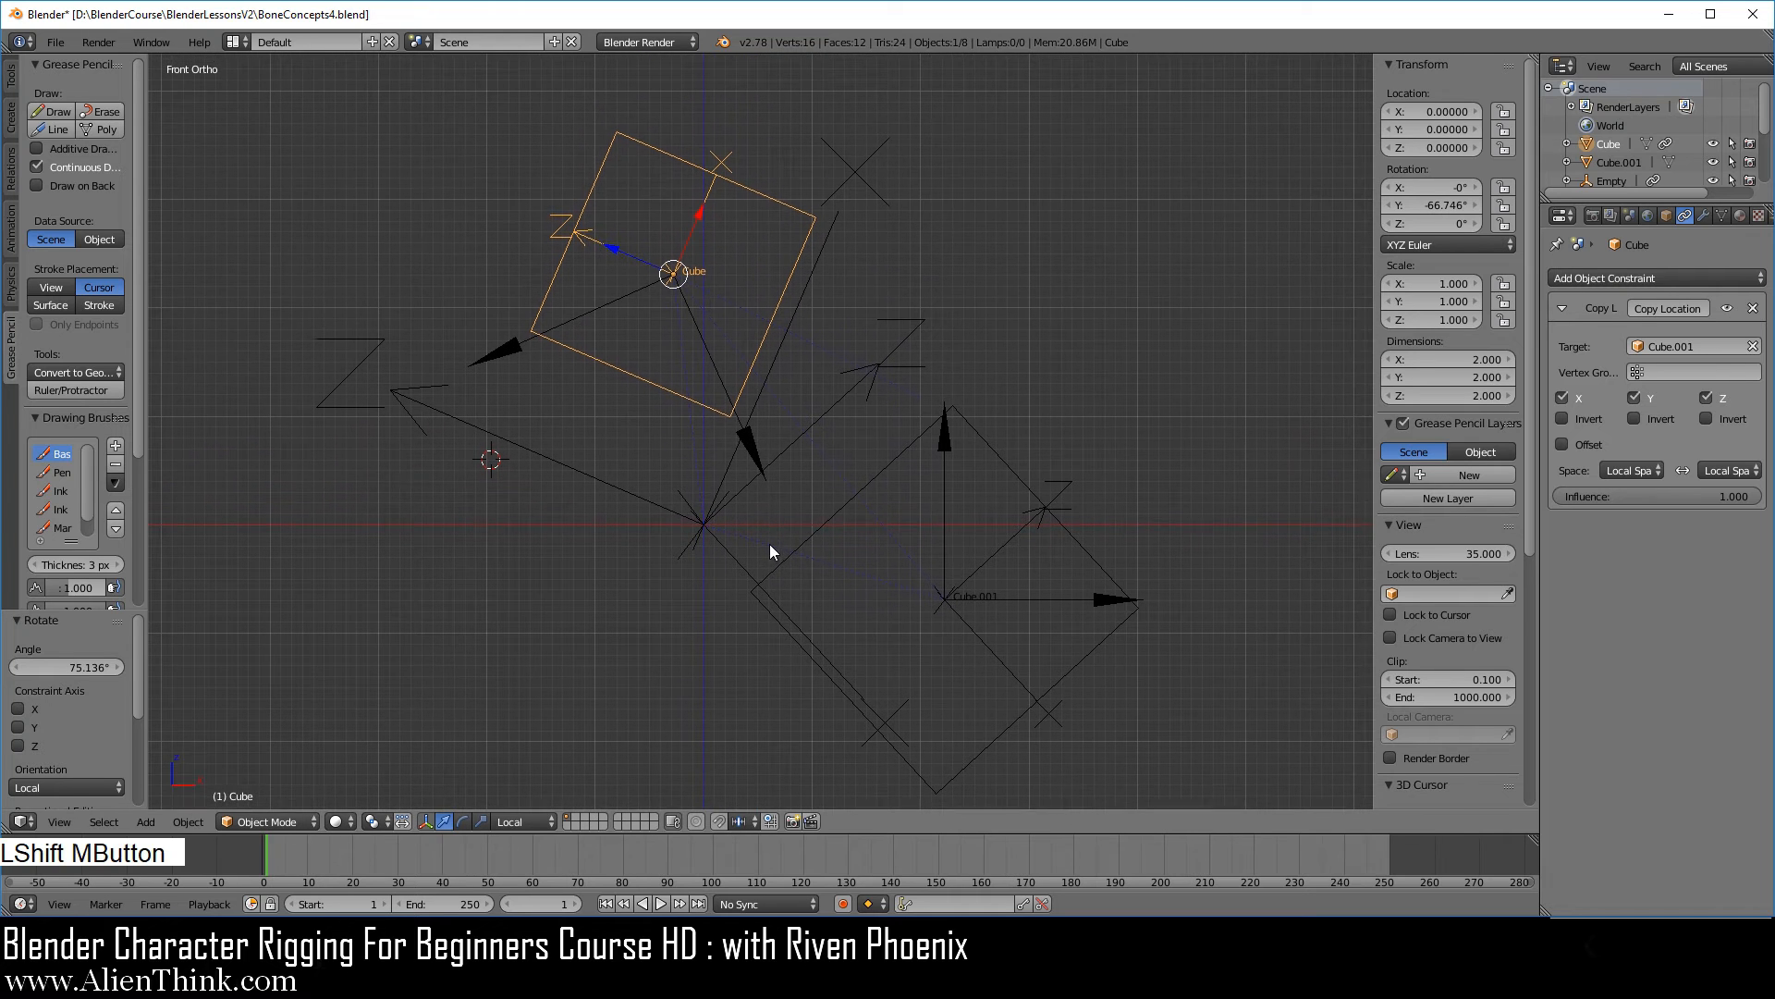
Move the larger cube, Cube.001, to X location 2.28143 and Z location -0.62193.
{"action": "right_click", "coordinate": [1006, 460]}
{"action": "mouse_move", "coordinate": [1431, 148]}
{"action": "left_mouse_down"}
{"action": "mouse_move", "coordinate": [1484, 148]}
{"action": "mouse_move", "coordinate": [1429, 148]}
{"action": "mouse_move", "coordinate": [1488, 118]}
{"action": "mouse_move", "coordinate": [1415, 118]}
{"action": "mouse_move", "coordinate": [1447, 118]}
{"action": "left_mouse_up"}
{"action": "middle_click_drag", "start_coordinate": [1060, 356], "coordinate": [1104, 340], "text": "shift"}
Save the current Blender file.
{"action": "left_click", "coordinate": [55, 42]}
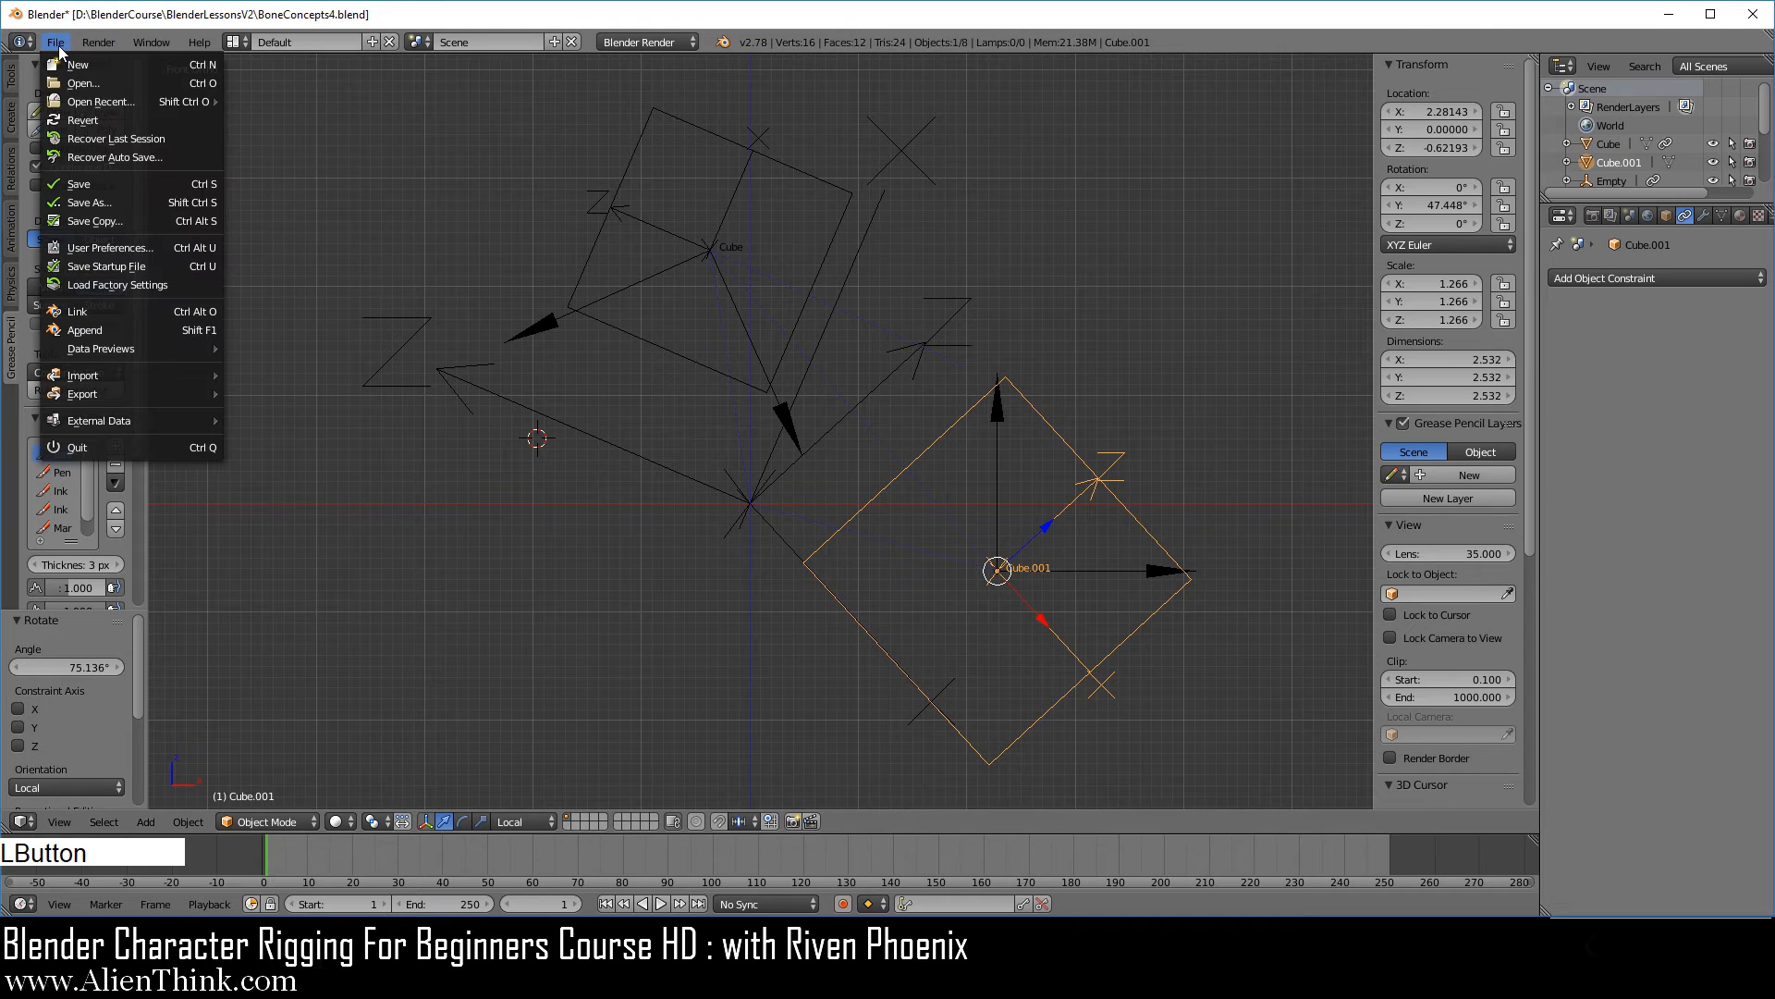
{"action": "left_click", "coordinate": [113, 186]}
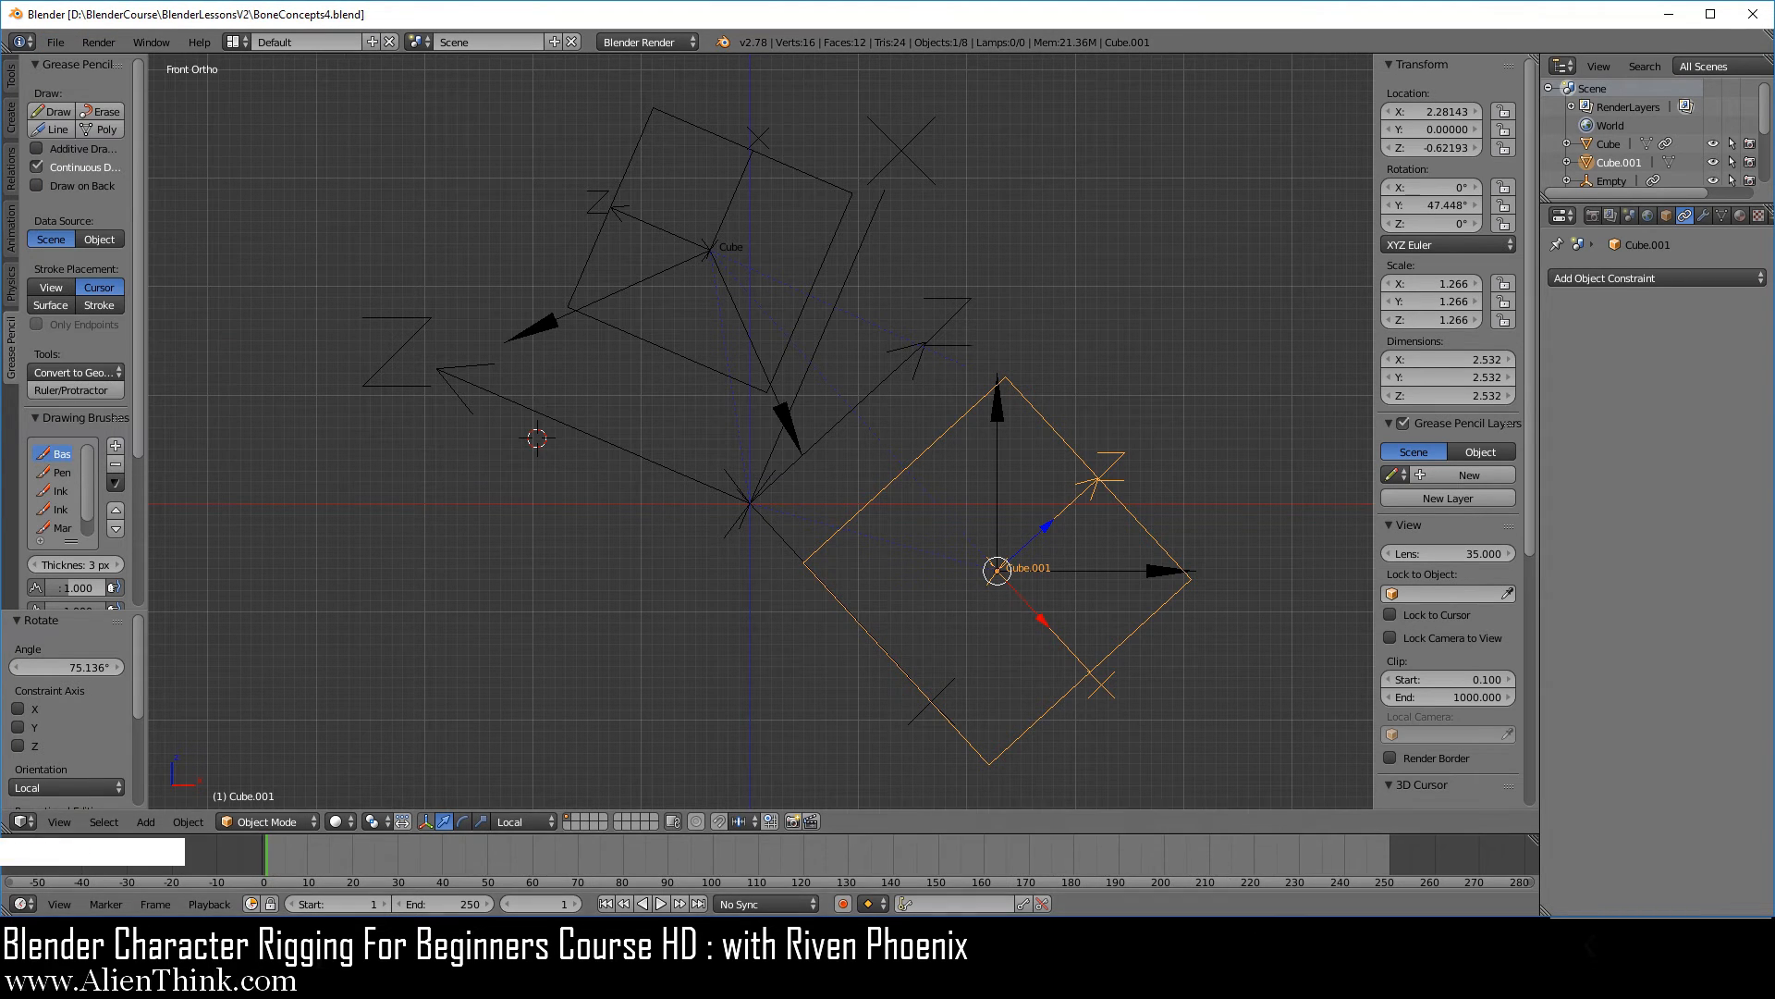
{"action": "key", "text": "F3"}
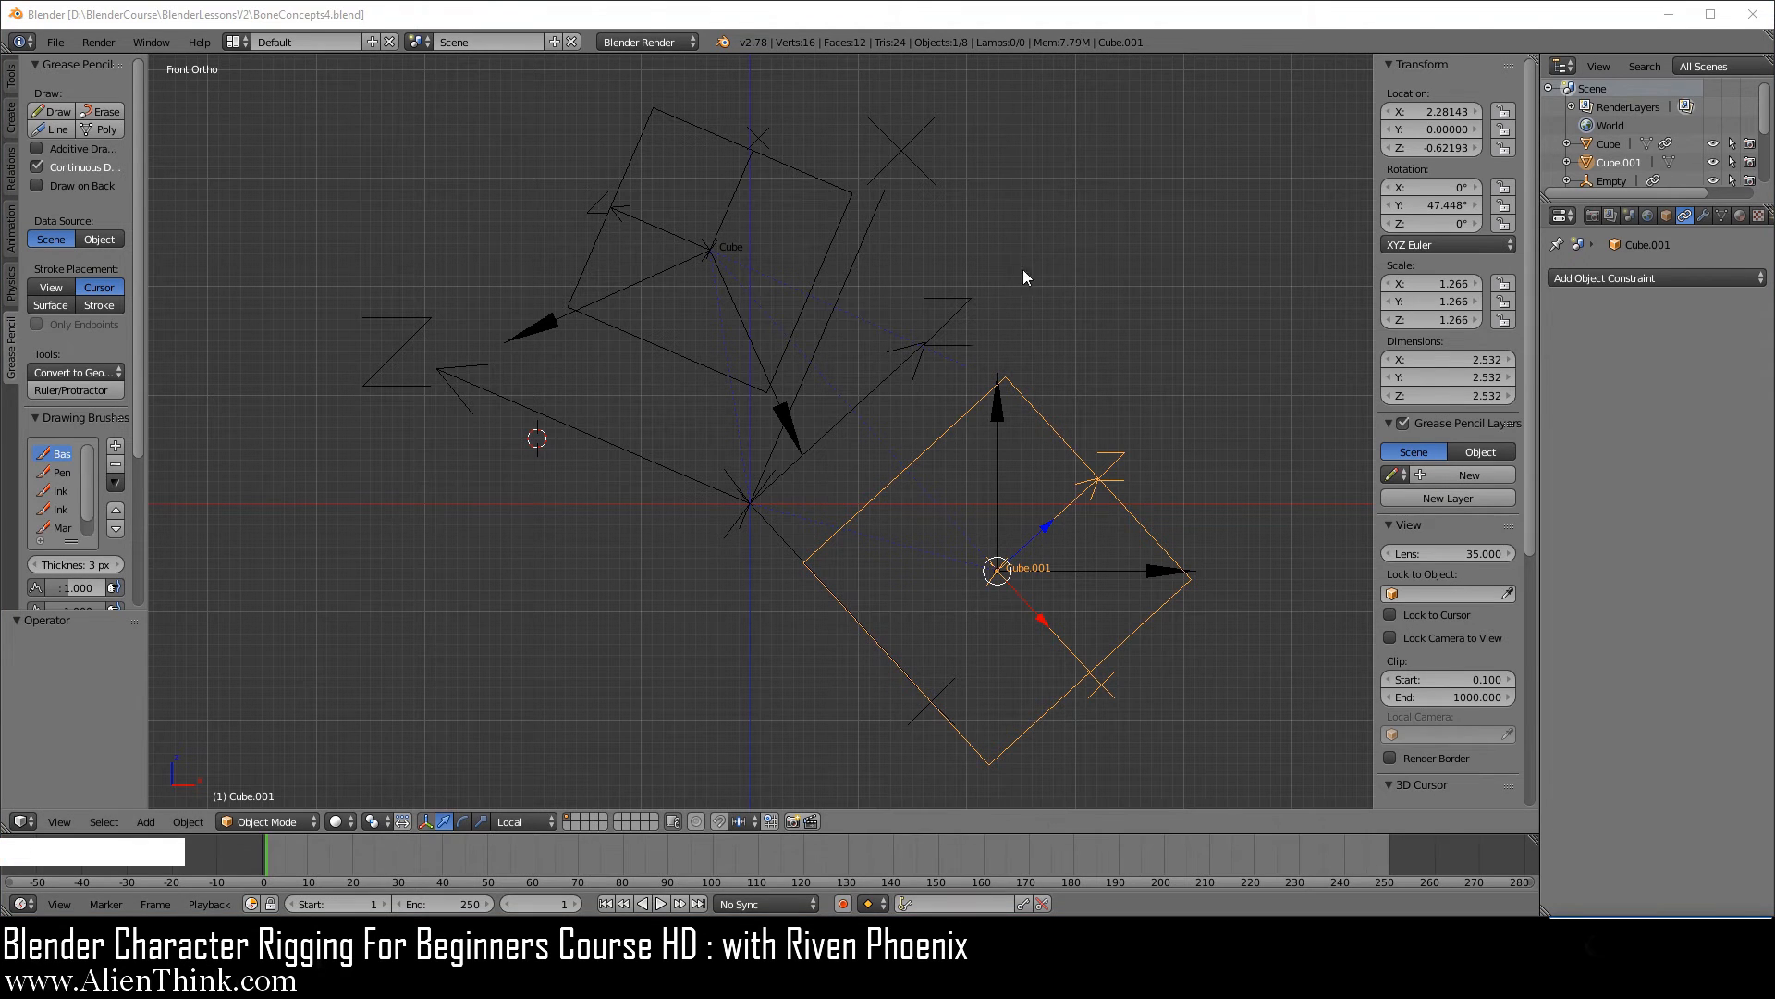
Set the target space of the smaller cube's Copy Location constraint to World Space.
{"action": "right_click", "coordinate": [823, 249]}
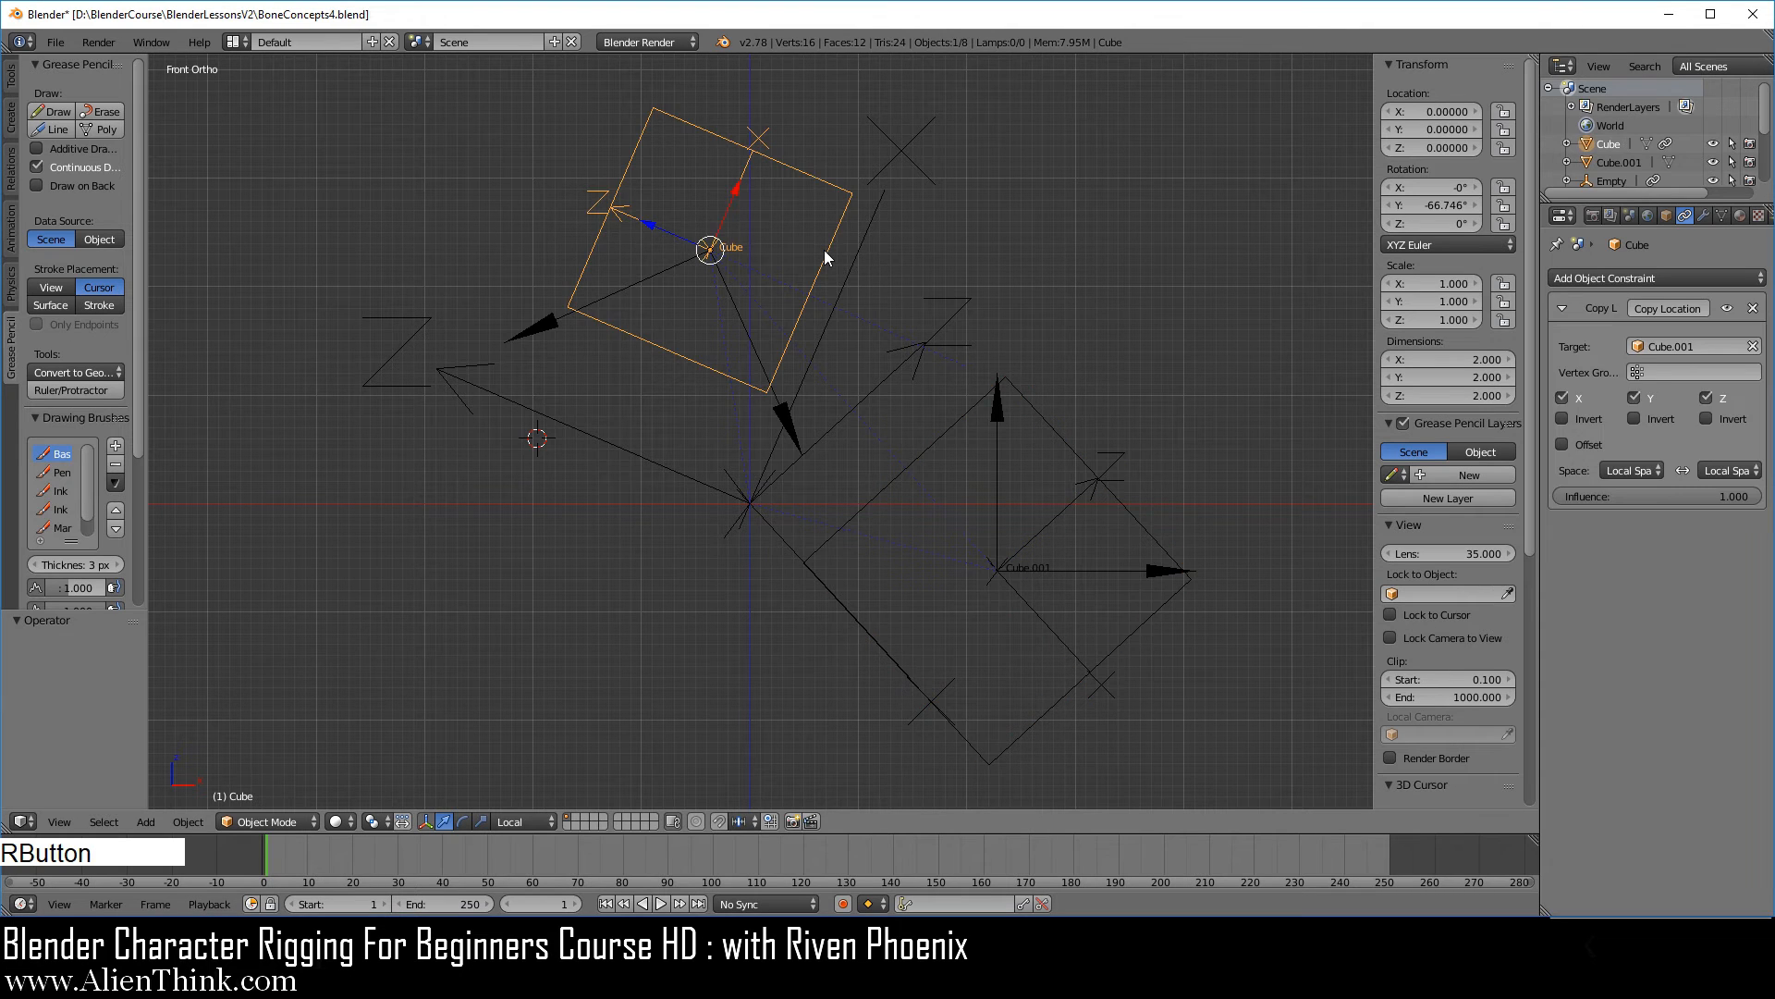
{"action": "left_click", "coordinate": [1639, 470]}
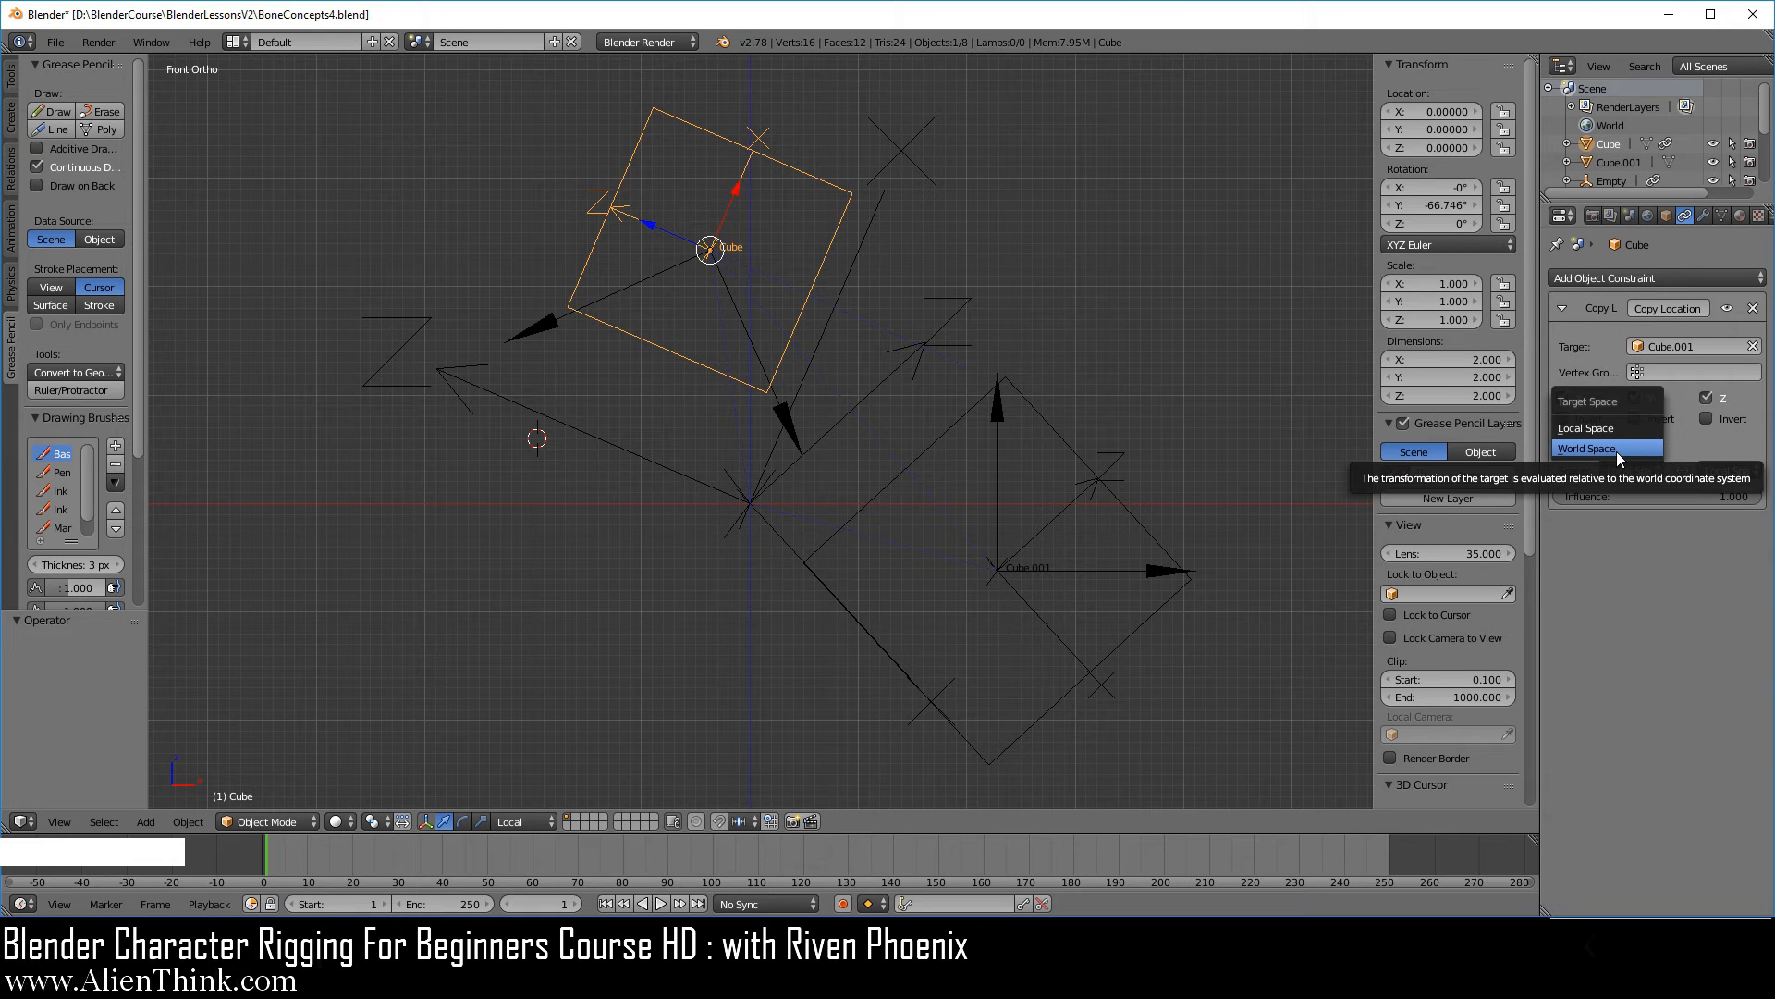
{"action": "left_click", "coordinate": [1617, 452]}
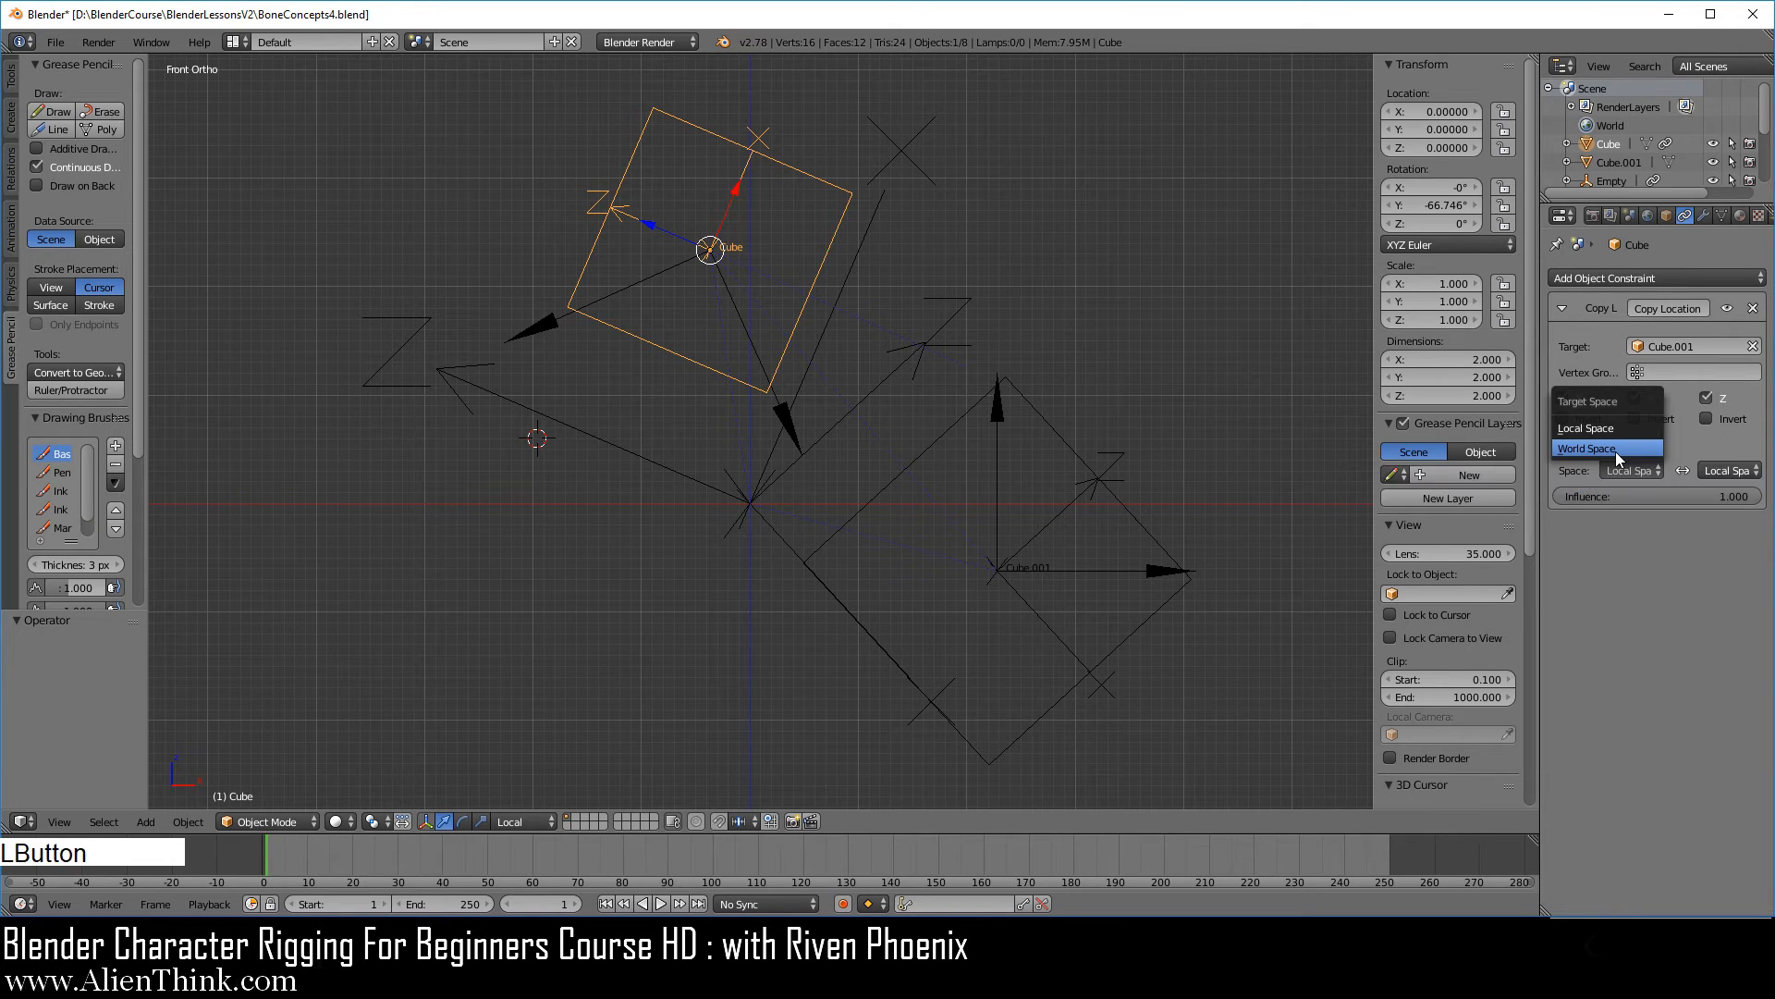
Move the larger cube to X location 2.66143 and Z location -1.10193 to test the constraint's response.
{"action": "right_click", "coordinate": [1118, 499]}
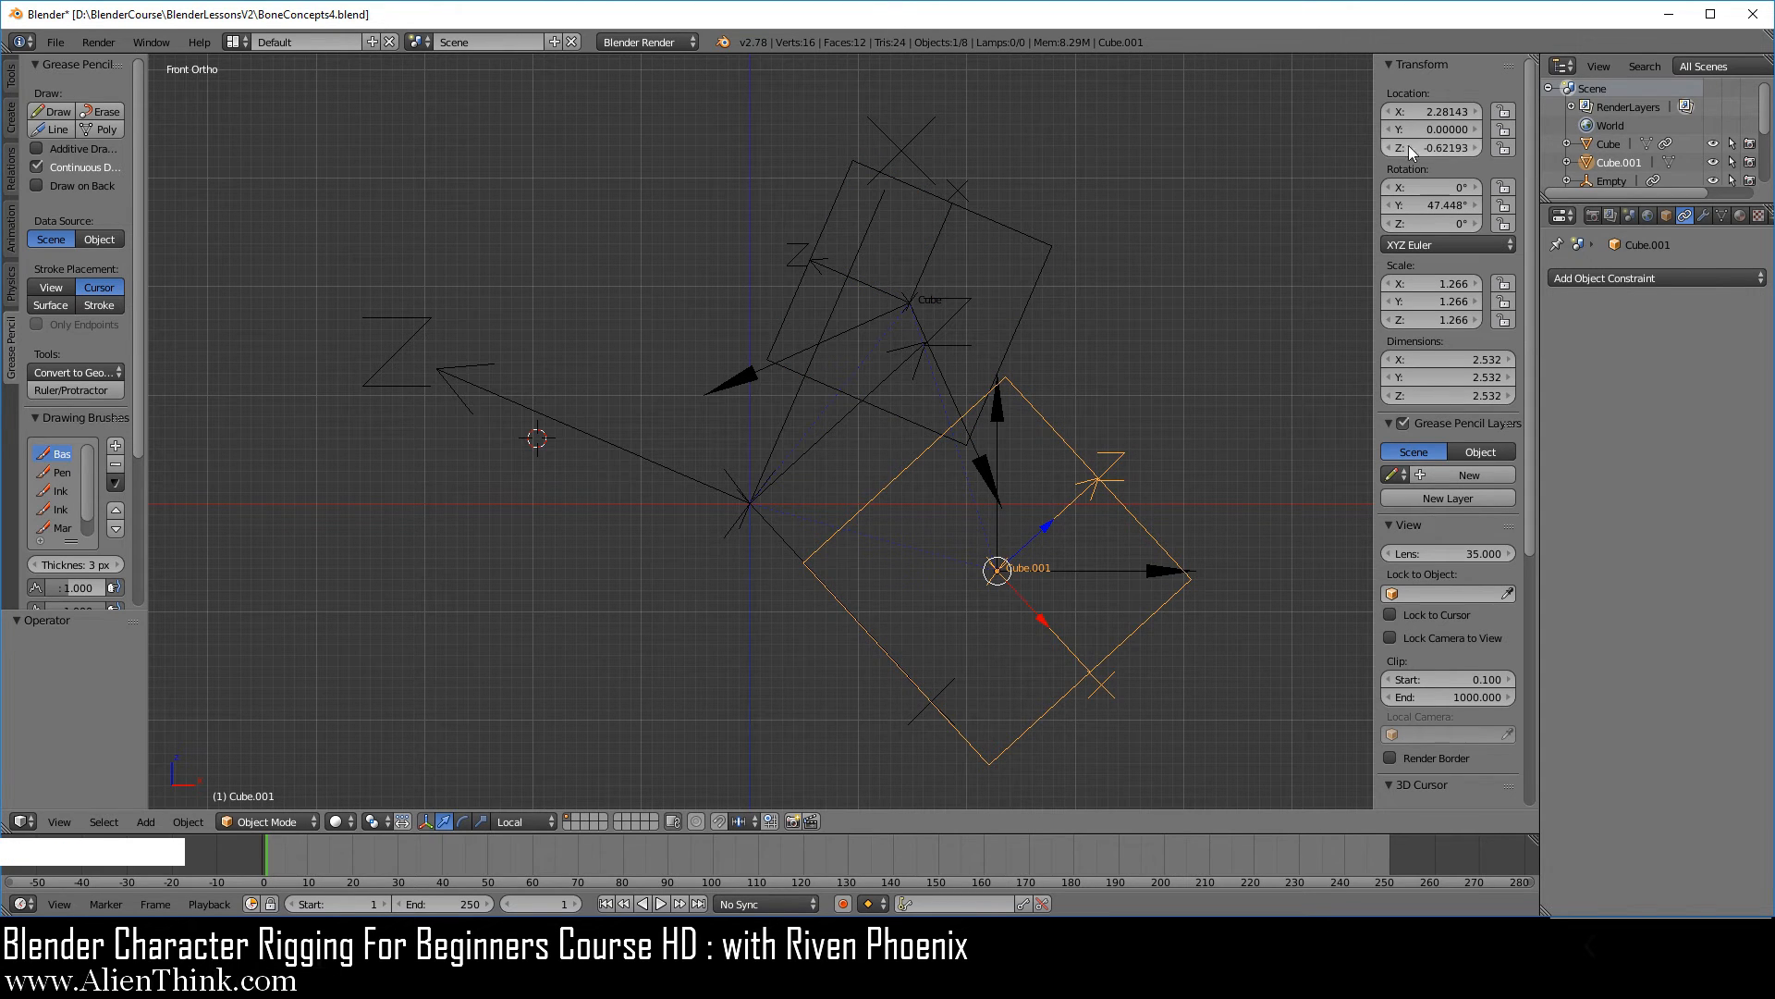
{"action": "left_click", "coordinate": [1414, 112]}
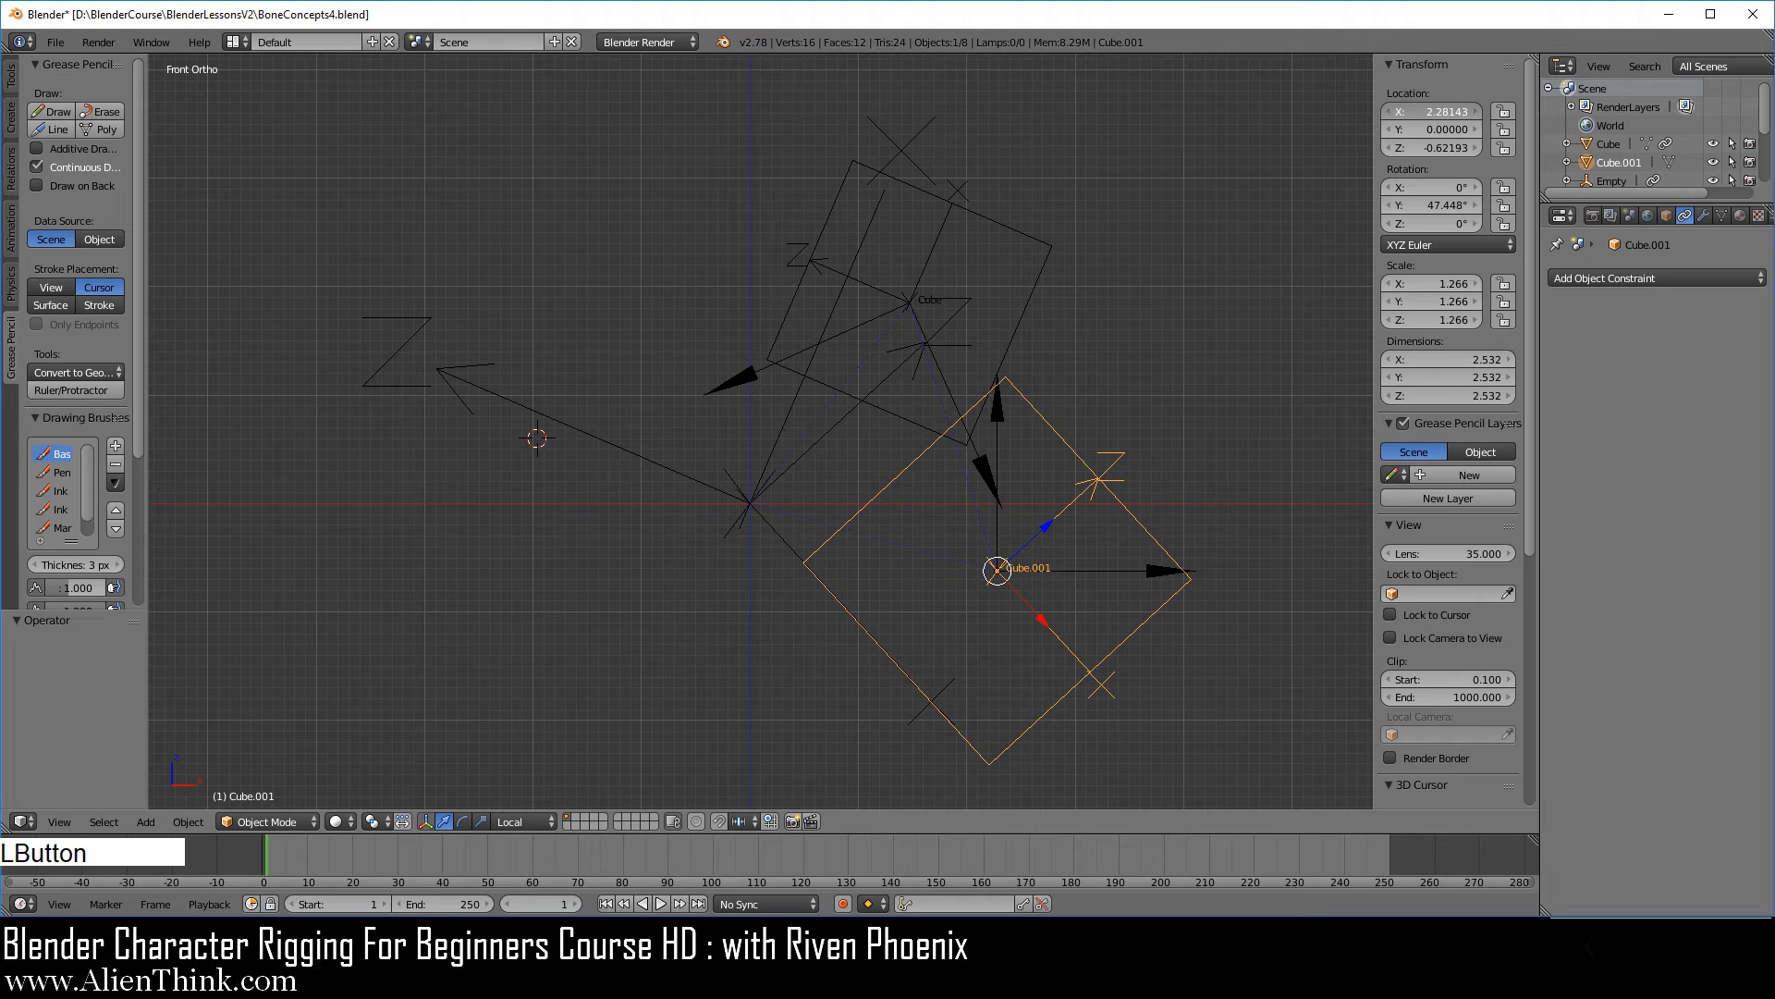
{"action": "mouse_move", "coordinate": [1414, 112]}
{"action": "left_mouse_down"}
{"action": "mouse_move", "coordinate": [1513, 112]}
{"action": "mouse_move", "coordinate": [1366, 112]}
{"action": "mouse_move", "coordinate": [1446, 112]}
{"action": "left_mouse_up"}
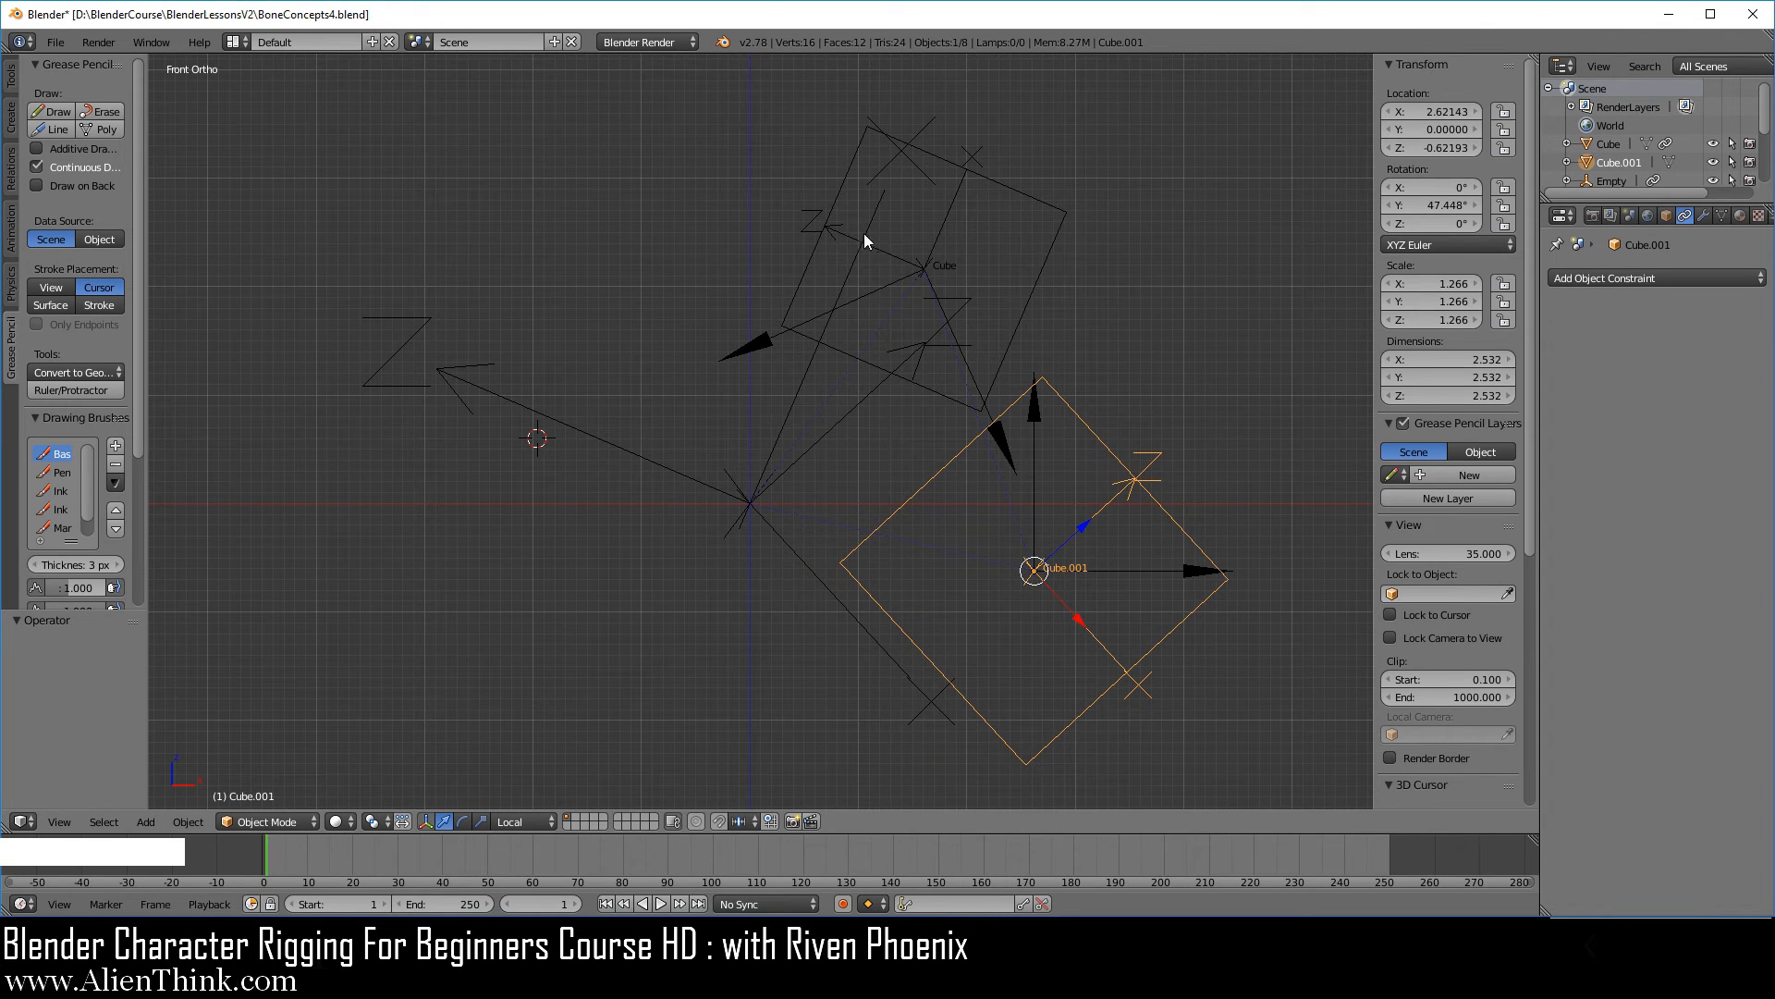
{"action": "left_click_drag", "start_coordinate": [1433, 111], "coordinate": [1398, 147]}
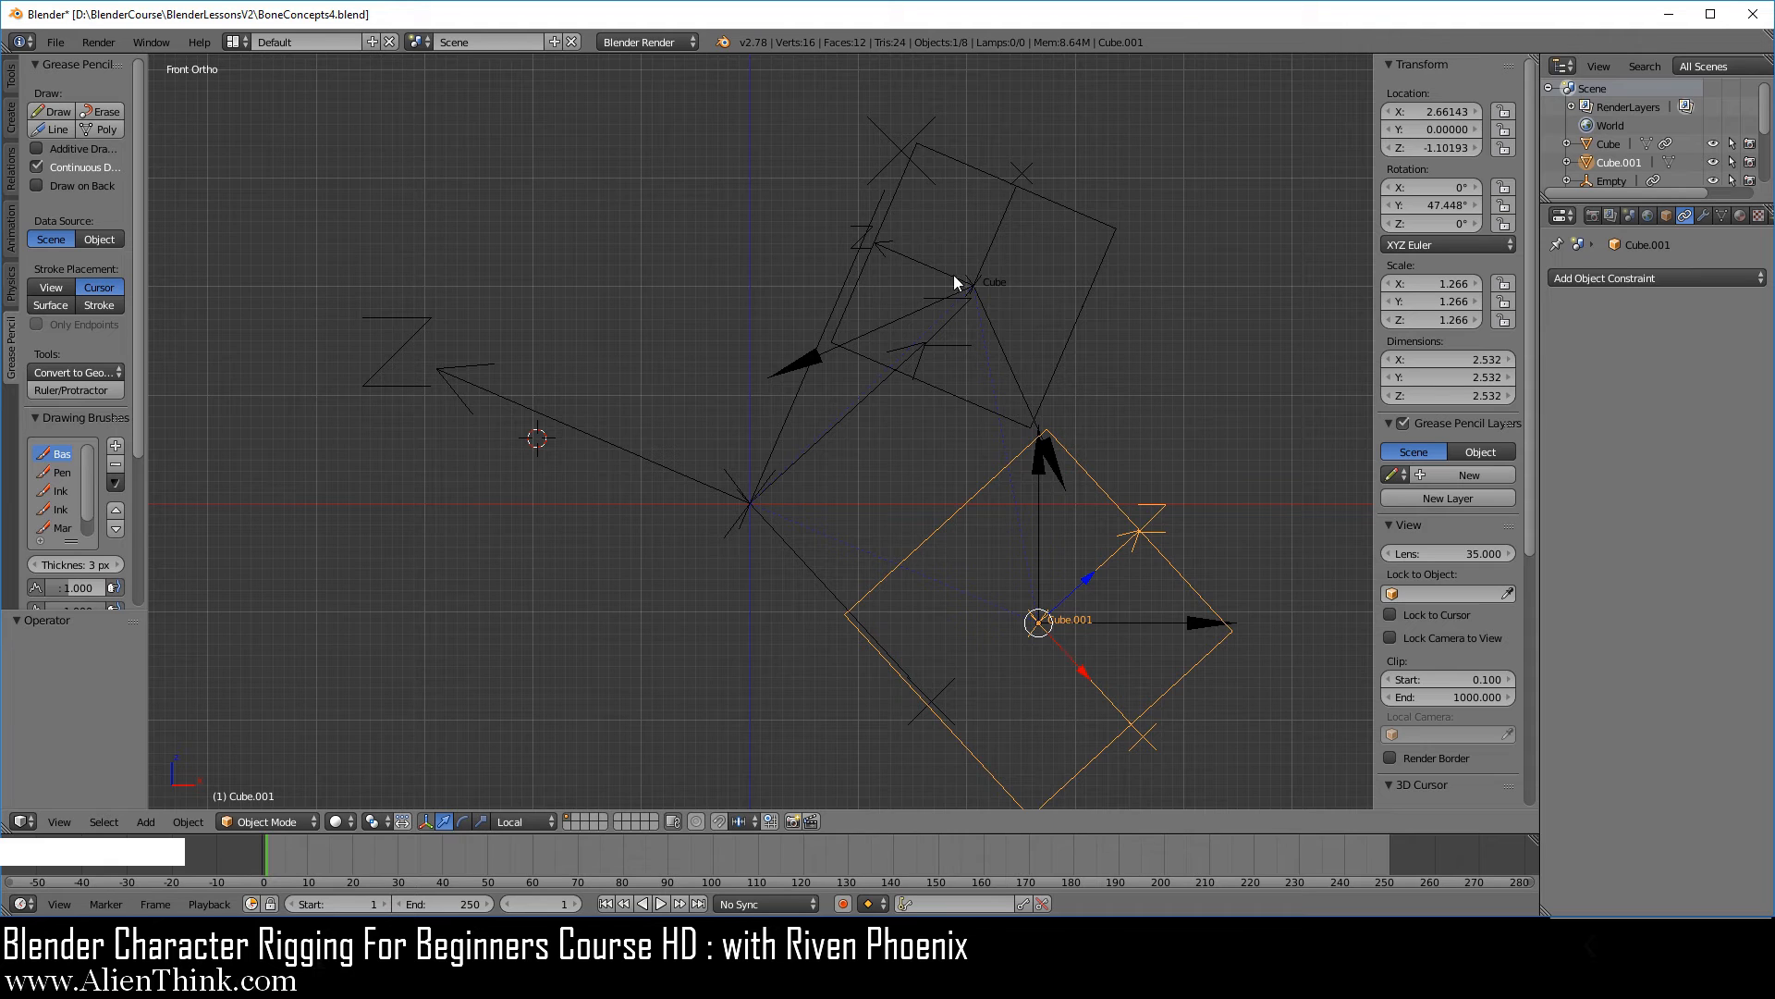
Turn off the Y inversion in the Copy Rotation constraints targeting Cube.001 on both of the smaller cube's Single Arrow empties.
{"action": "right_click", "coordinate": [899, 318]}
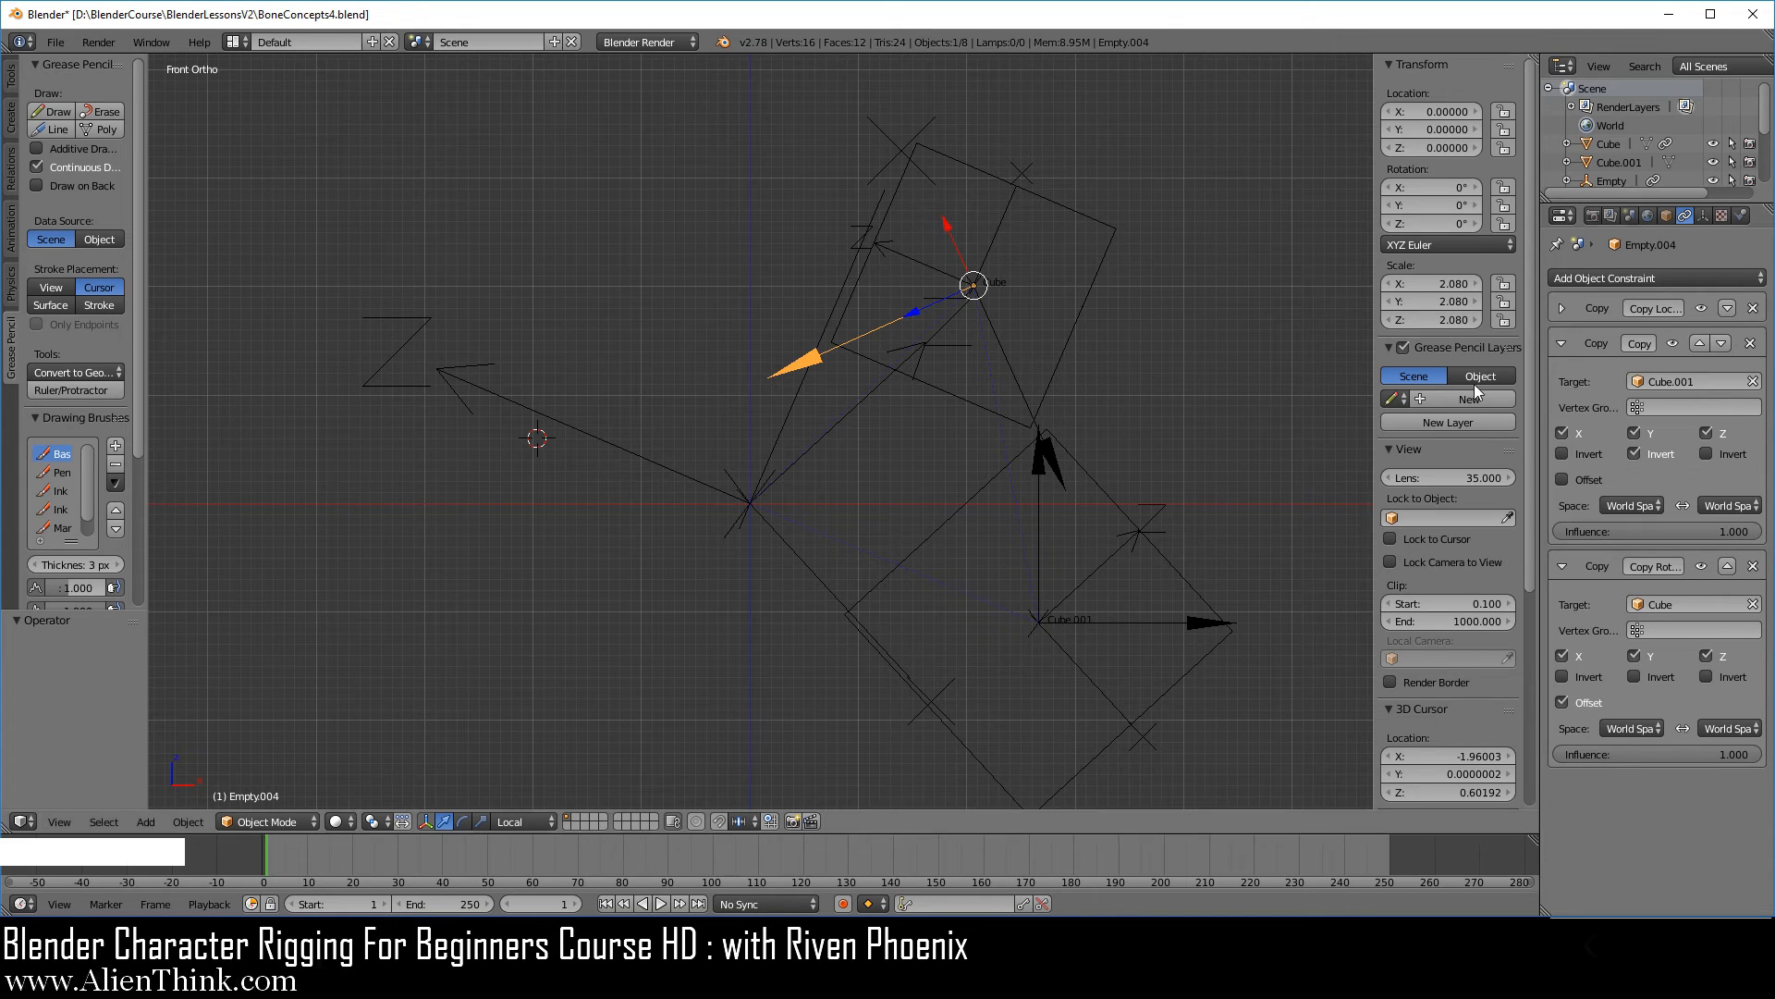
{"action": "right_click", "coordinate": [1128, 517]}
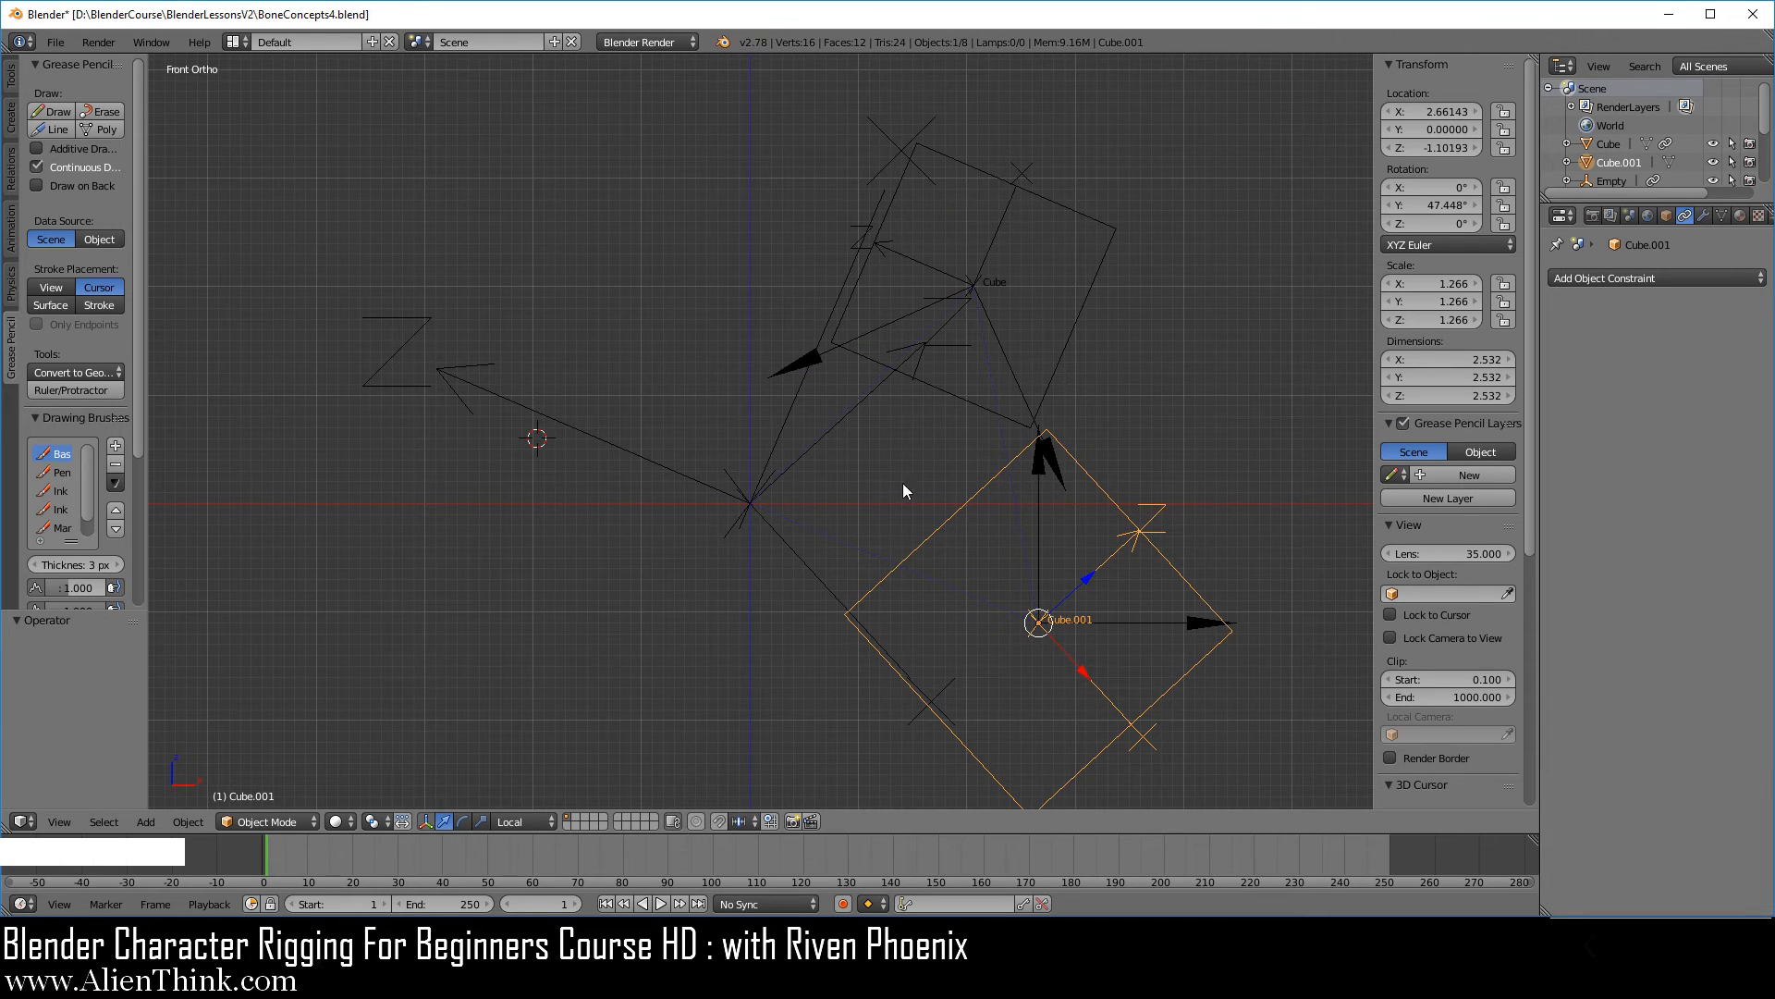
{"action": "right_click", "coordinate": [895, 324]}
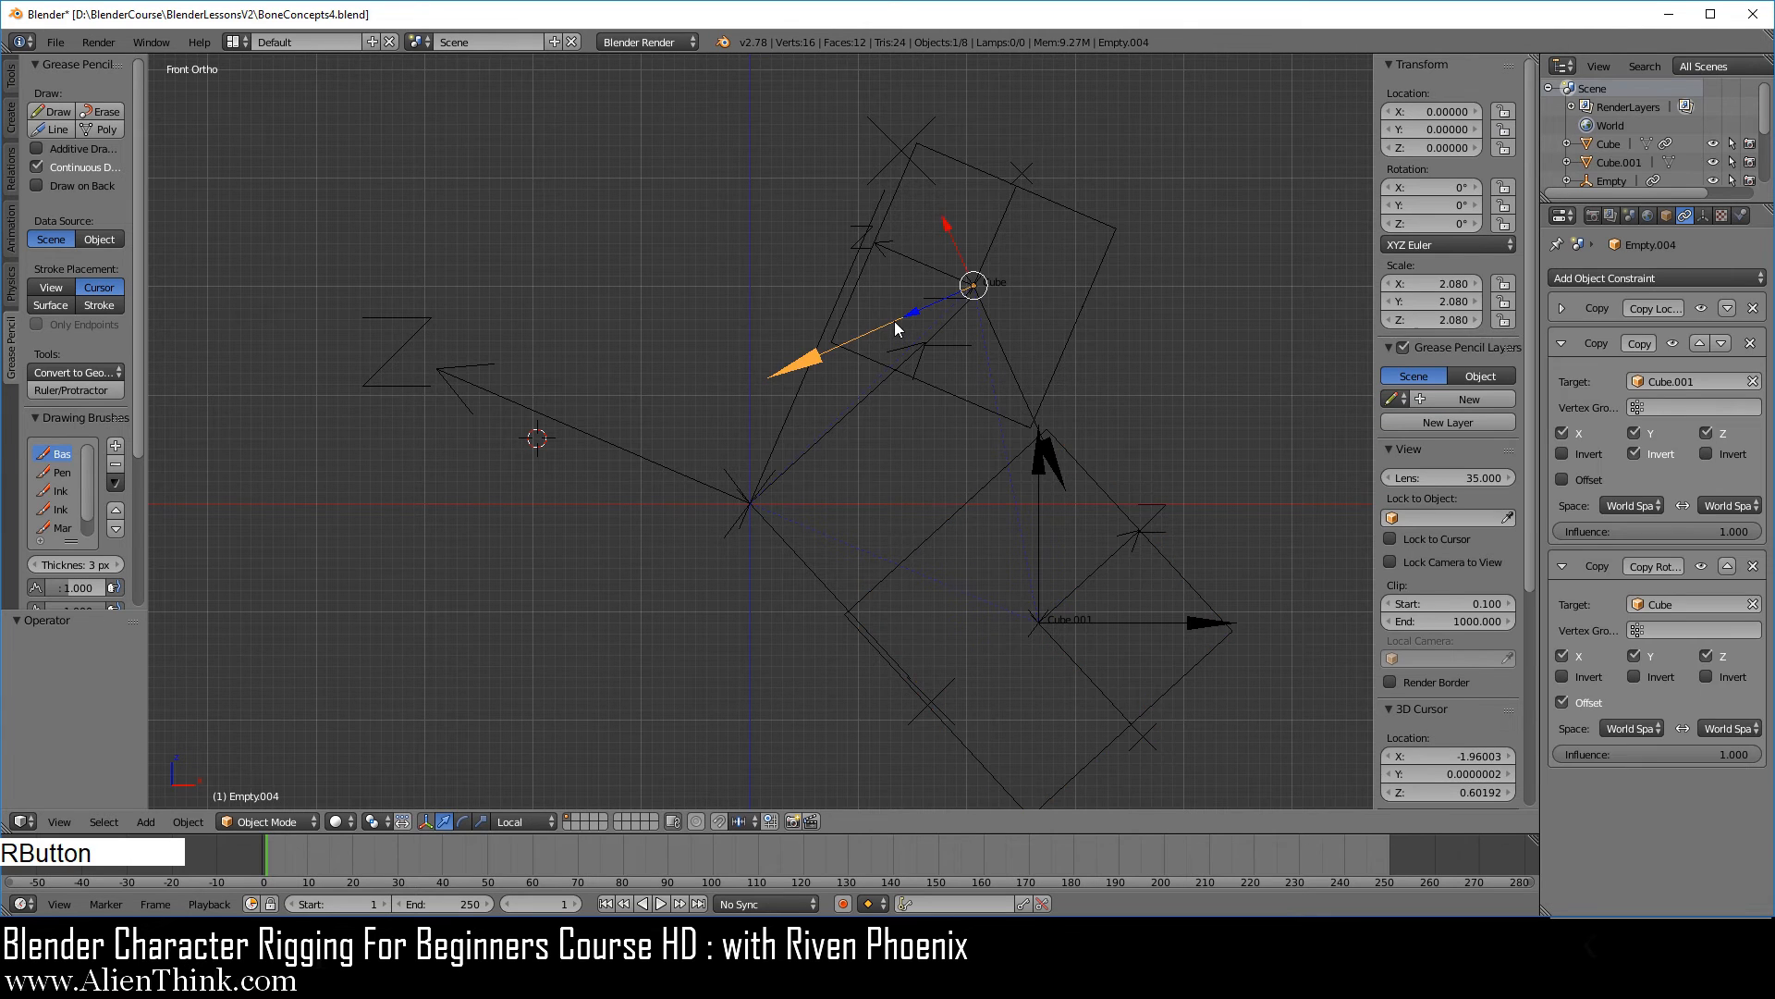
{"action": "left_click", "coordinate": [1663, 455]}
{"action": "right_click", "coordinate": [1008, 348]}
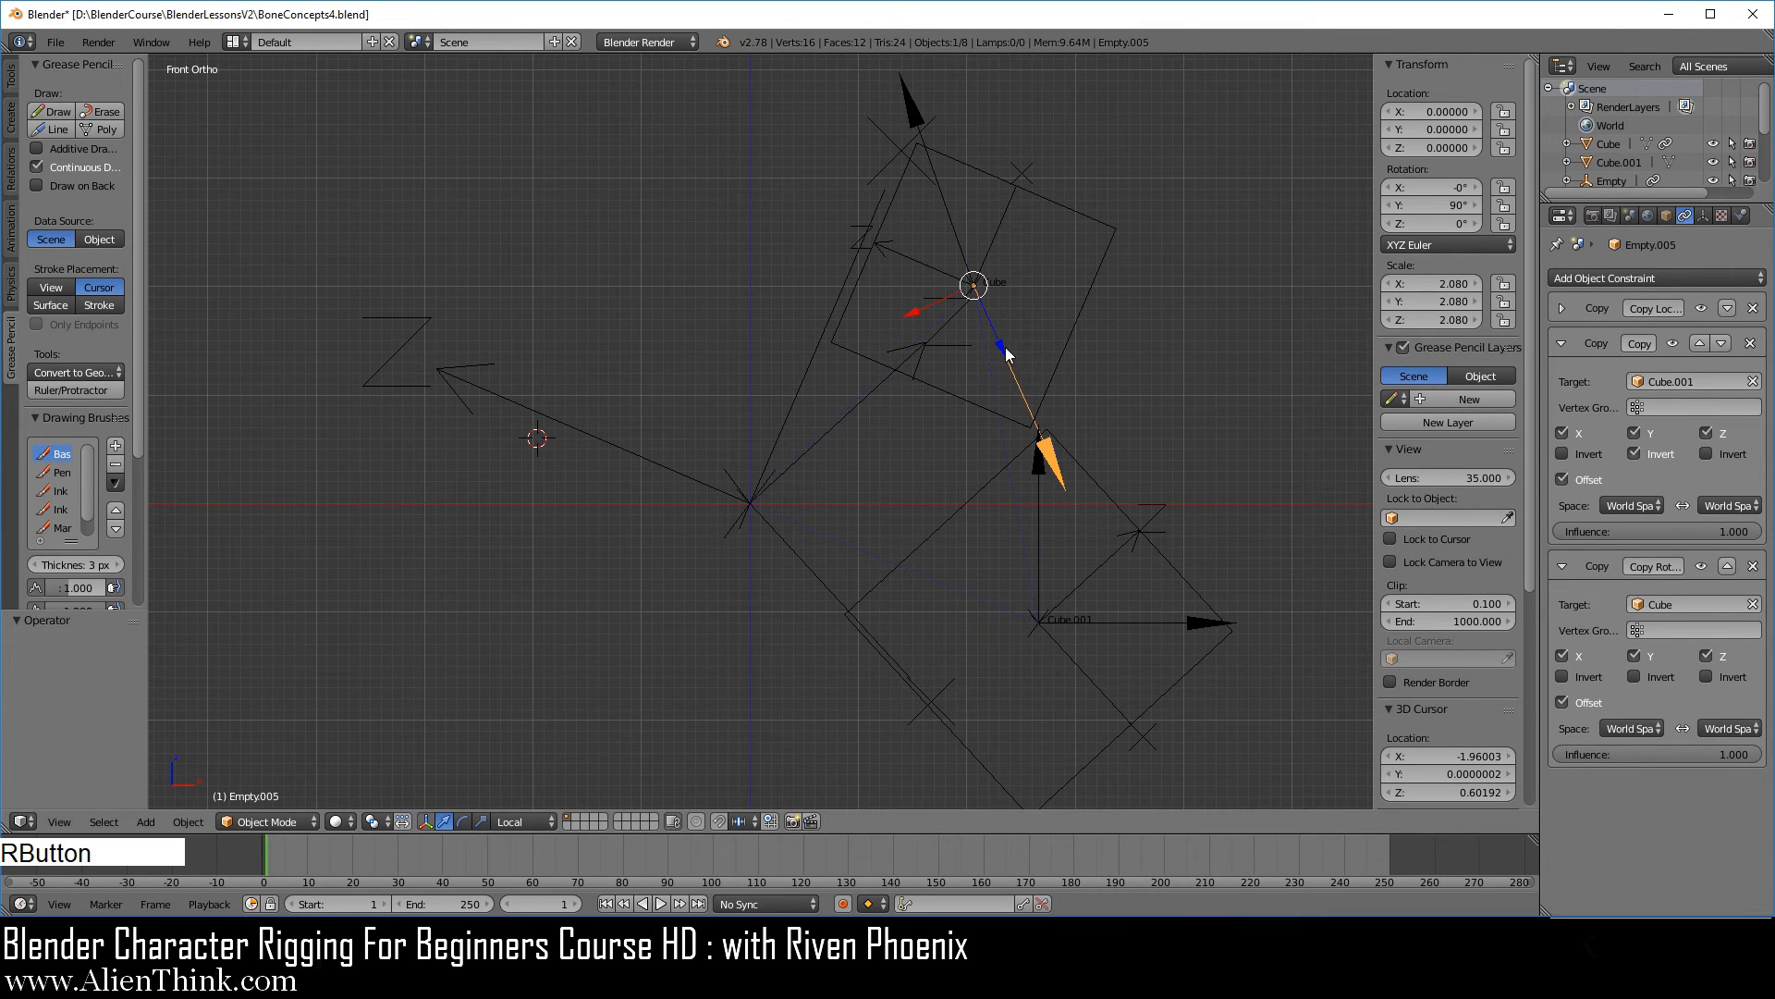
{"action": "left_click", "coordinate": [1642, 457]}
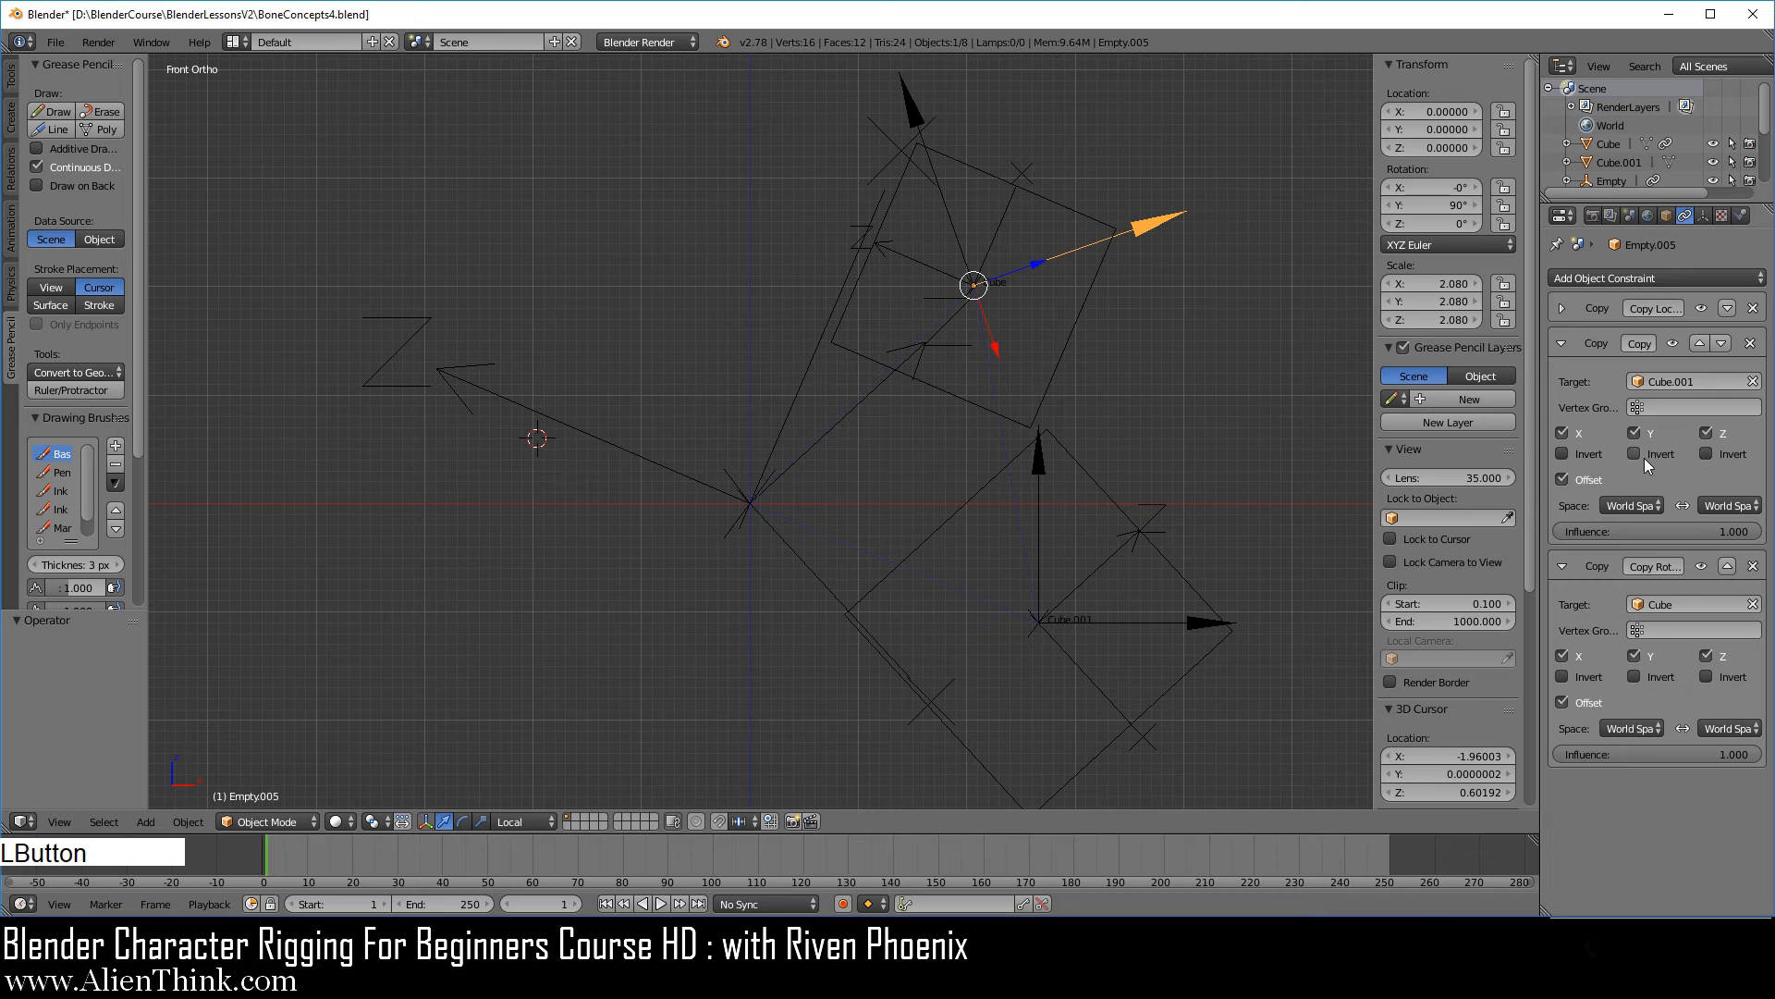
Move the larger cube along its local axes to about X 2.452, Z -1.144, and rotate the smaller cube by about -100.2°.
{"action": "right_click", "coordinate": [1130, 528]}
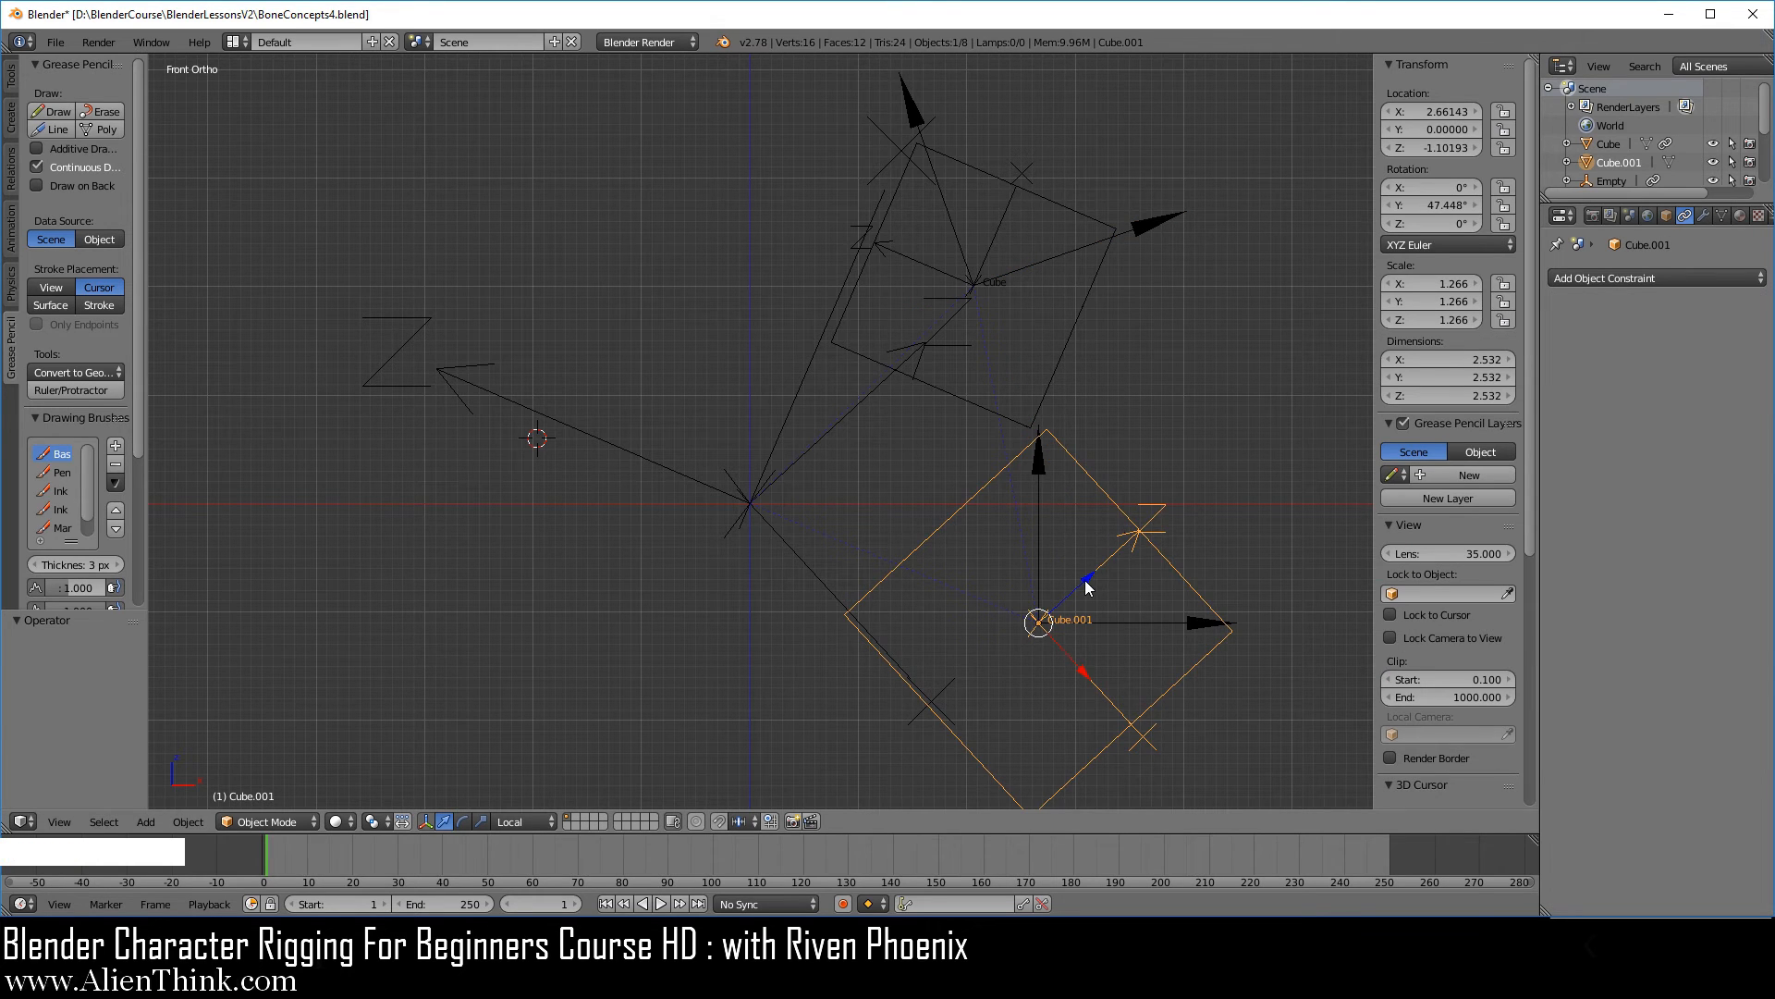
{"action": "left_click_drag", "start_coordinate": [1089, 587], "coordinate": [1091, 647]}
{"action": "right_click", "coordinate": [1076, 342]}
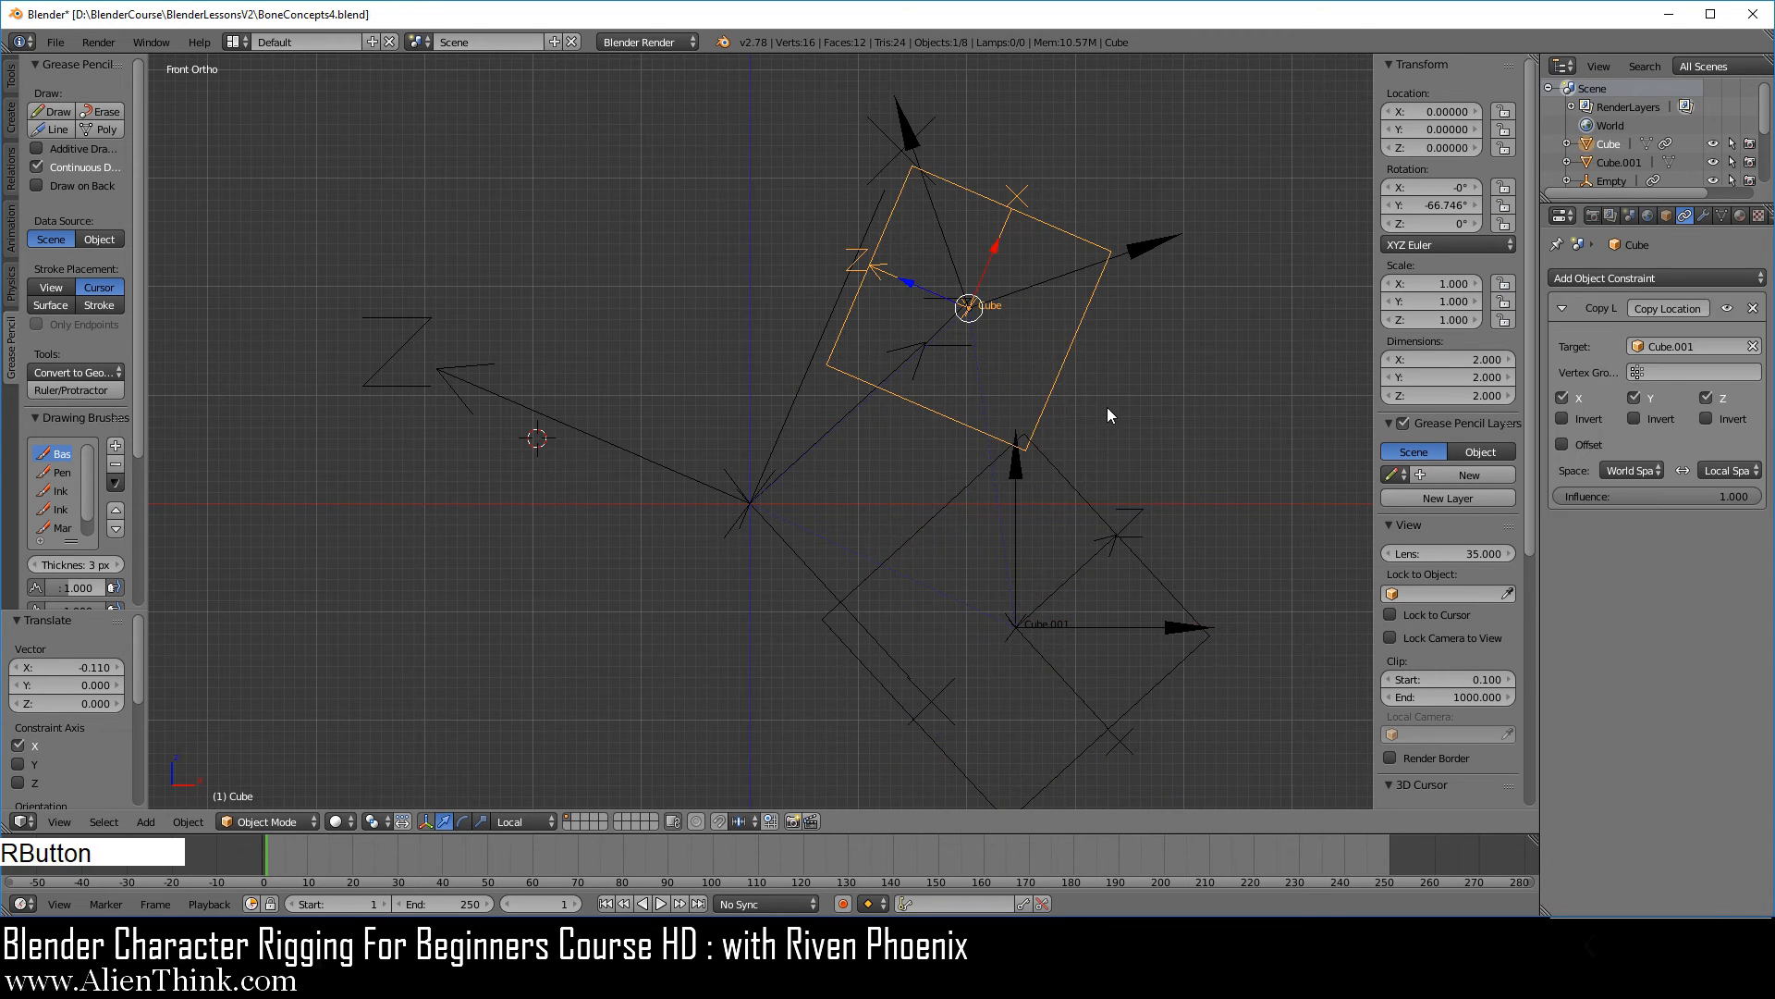
{"action": "key", "text": "r"}
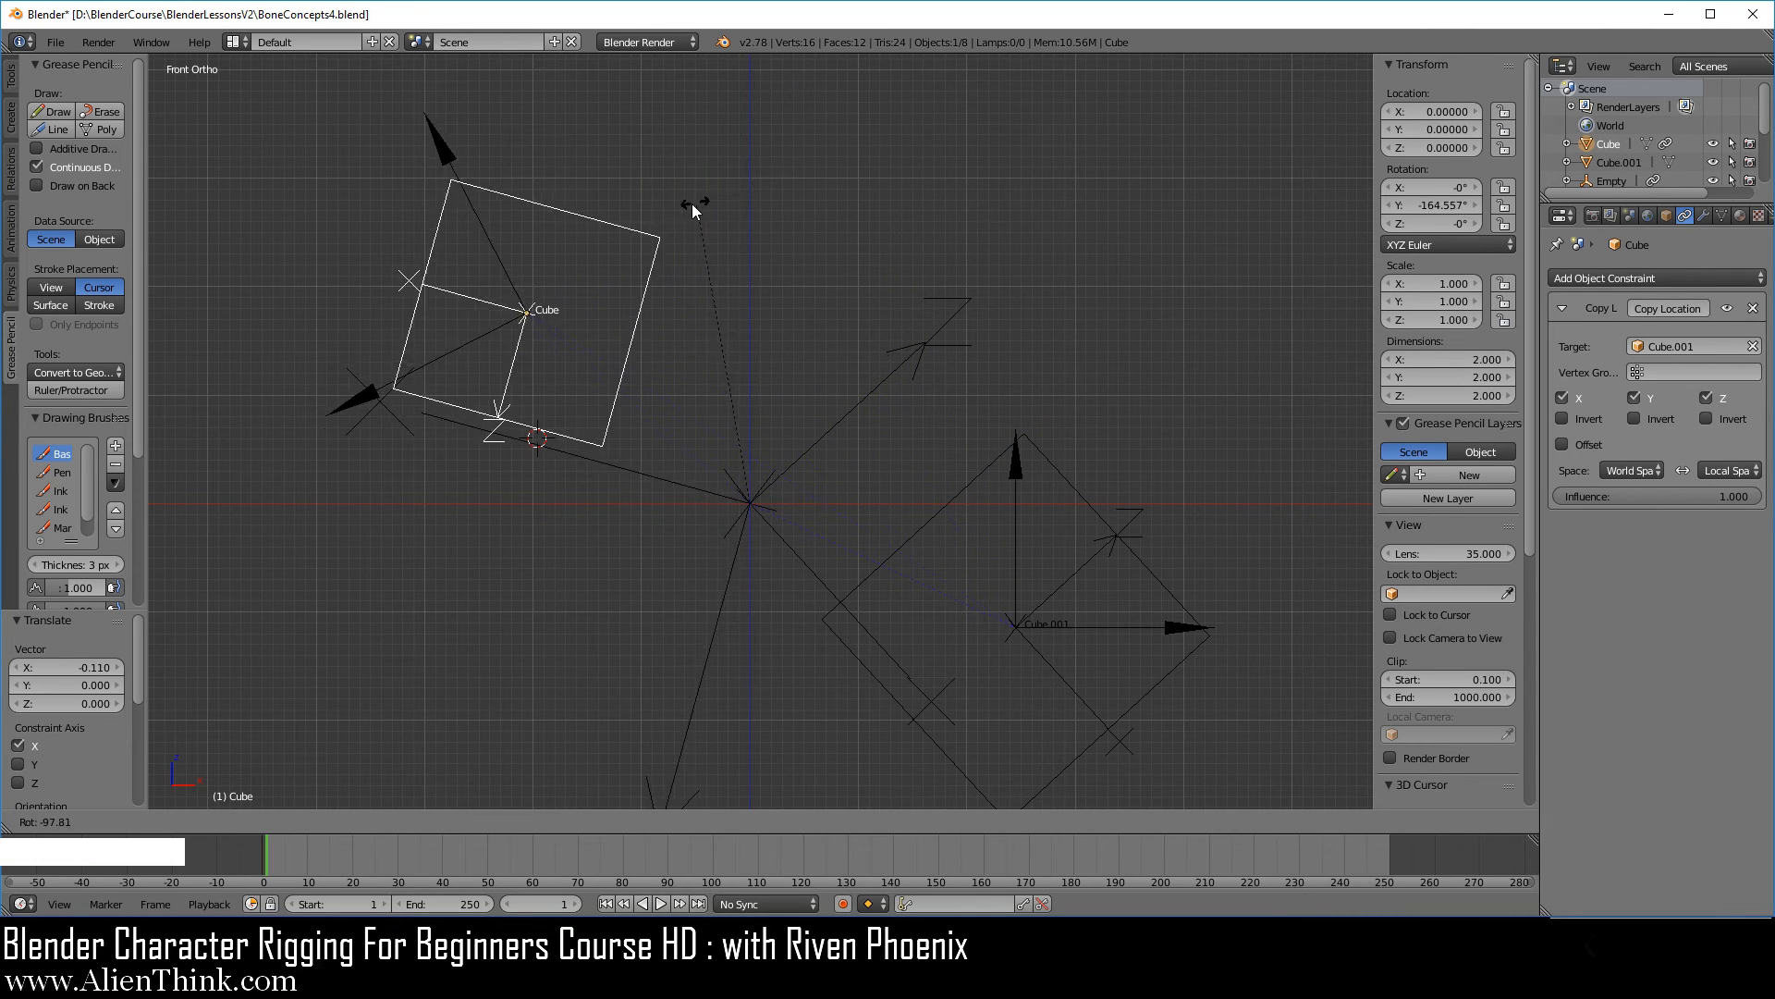
{"action": "left_click", "coordinate": [690, 211]}
Rotate the larger cube, Cube.001, by about 17.23°.
{"action": "right_click", "coordinate": [1136, 556]}
{"action": "key", "text": "r"}
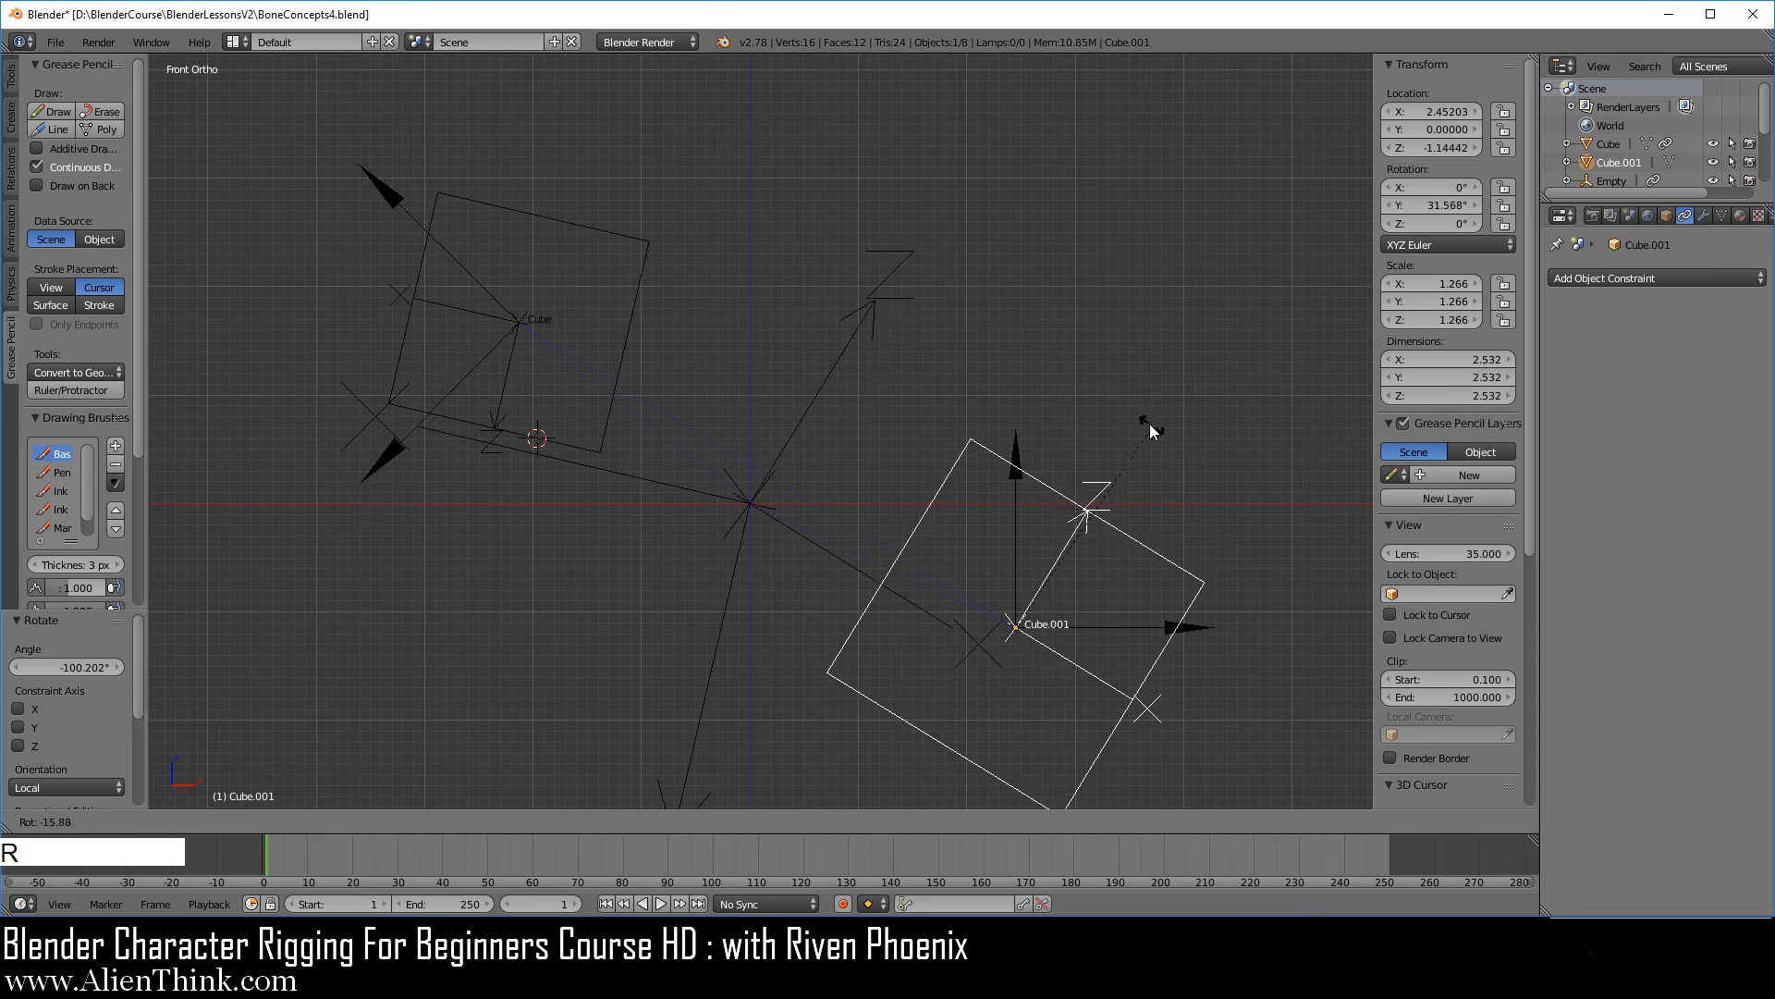
{"action": "left_click", "coordinate": [1178, 558]}
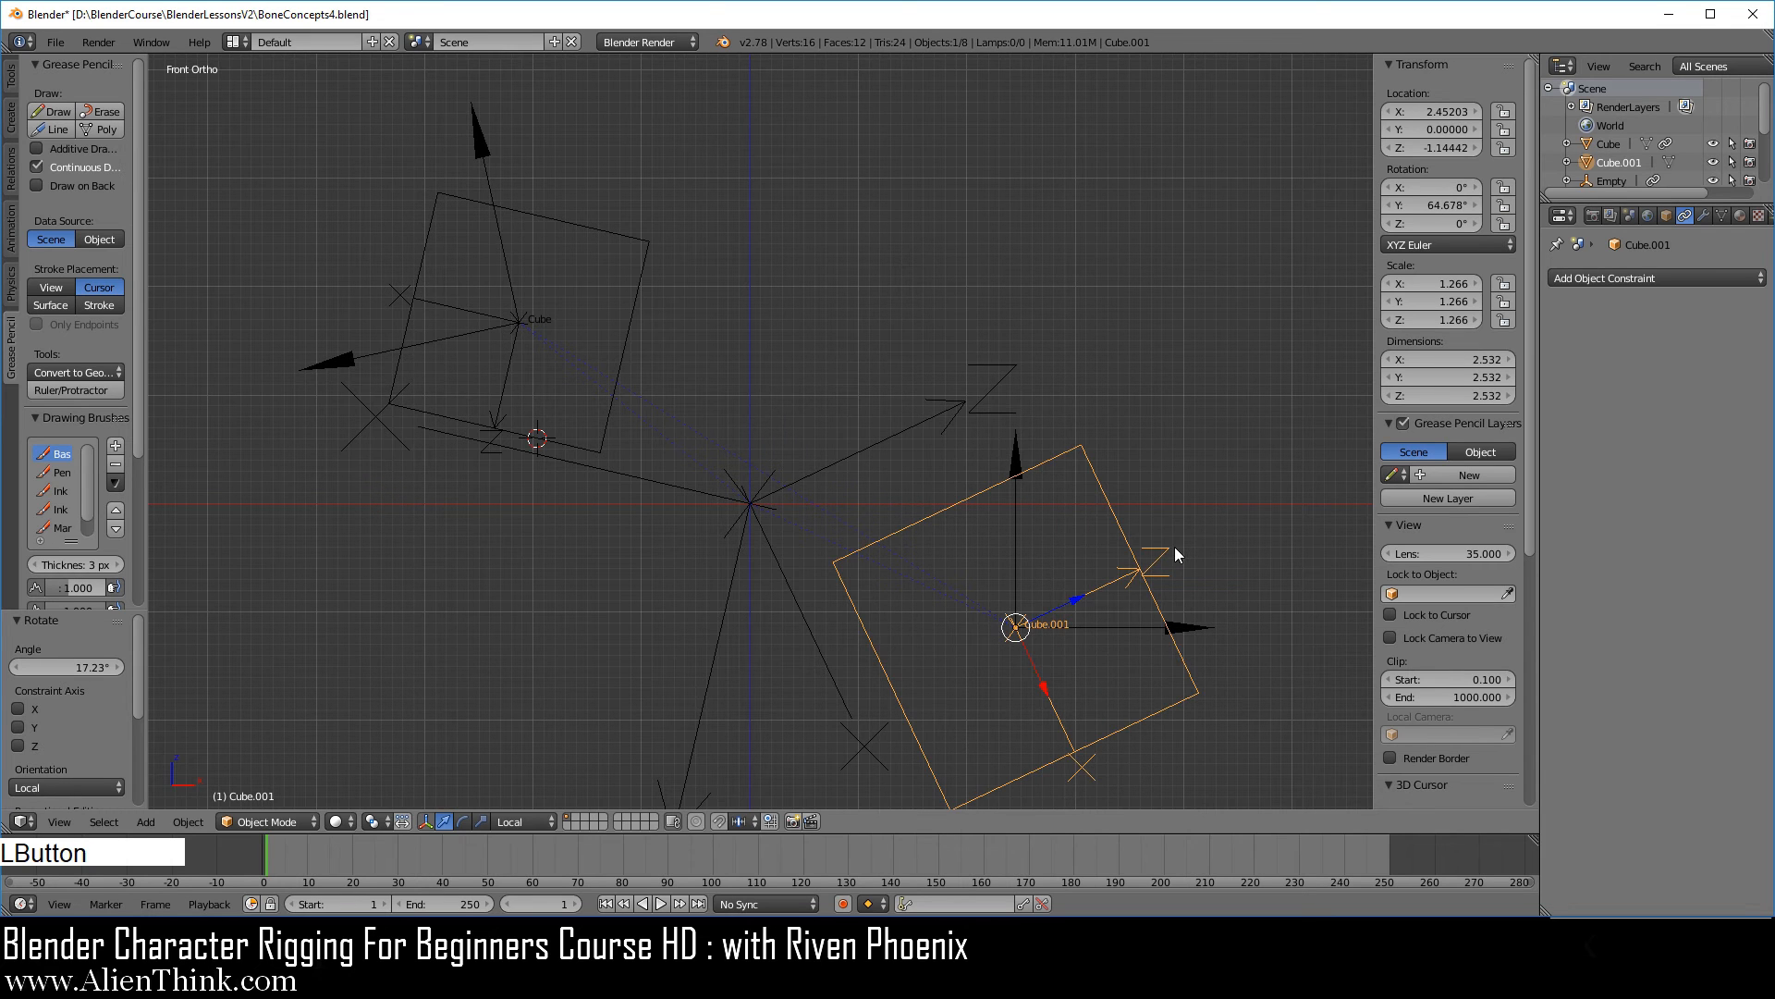
Move the larger cube along its local axes and then by its coordinates to X location 1.98079 and Z location -0.90418.
{"action": "left_click_drag", "start_coordinate": [1077, 599], "coordinate": [1063, 701]}
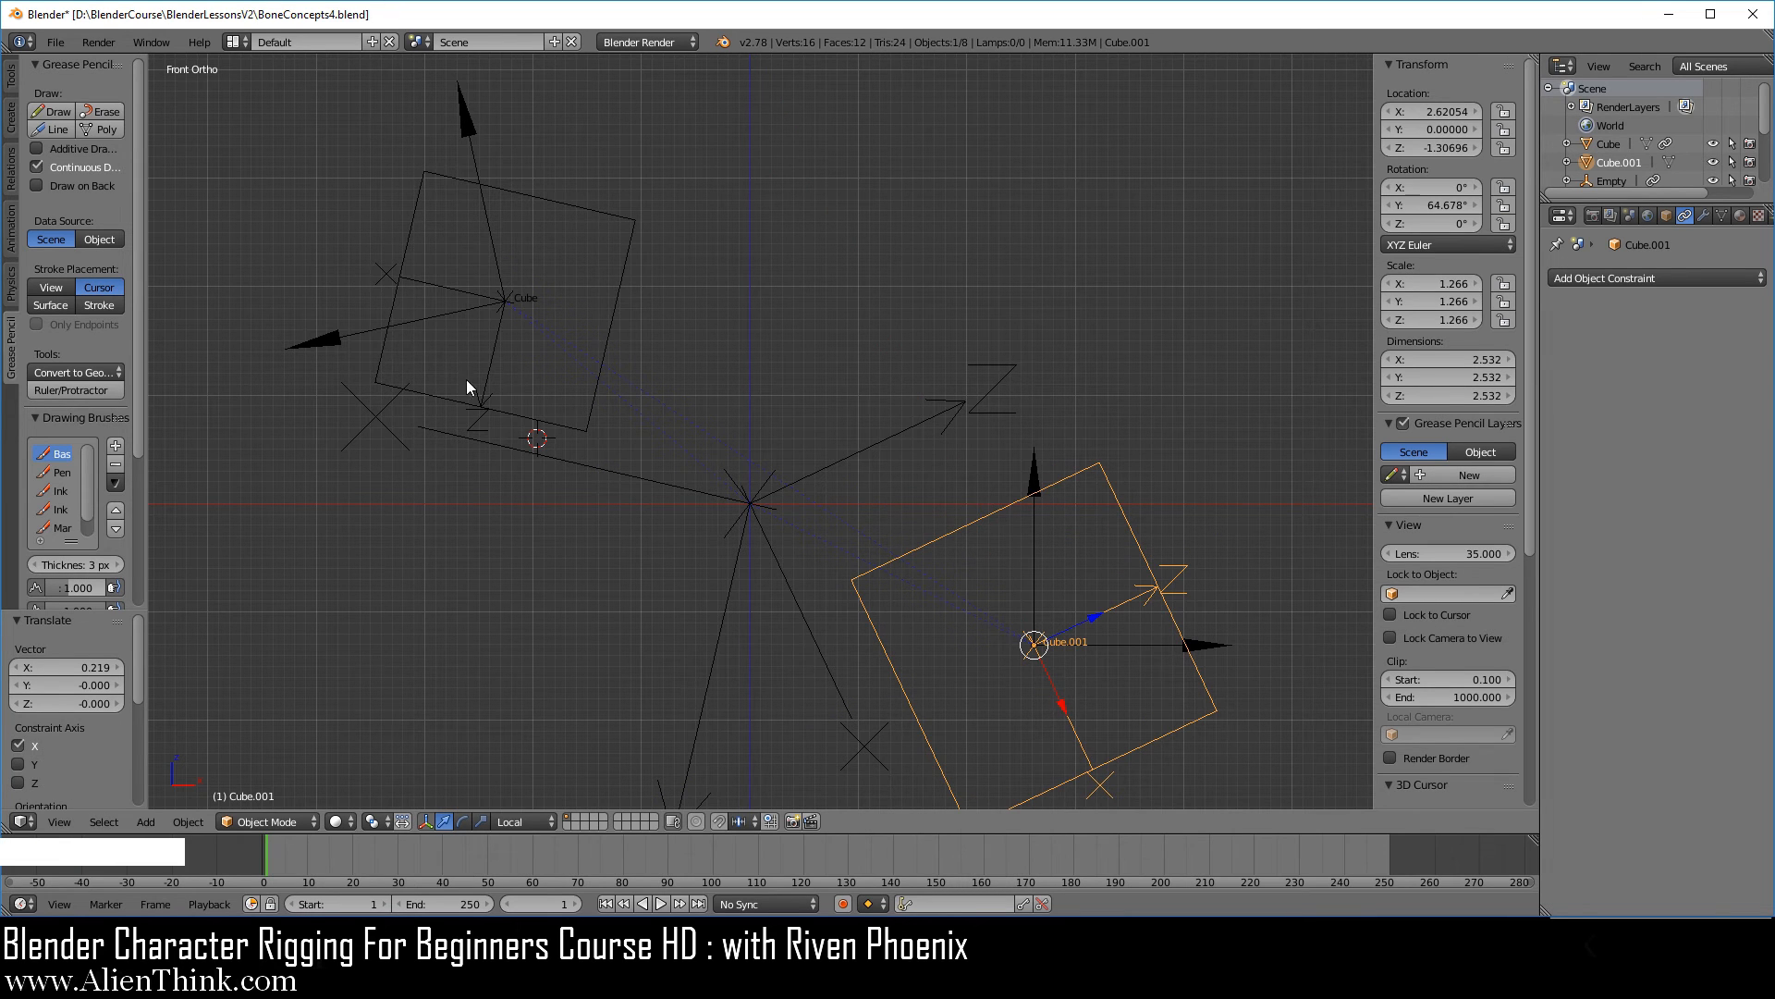
{"action": "left_click_drag", "start_coordinate": [1094, 616], "coordinate": [1074, 628]}
{"action": "left_click_drag", "start_coordinate": [1050, 708], "coordinate": [1028, 667]}
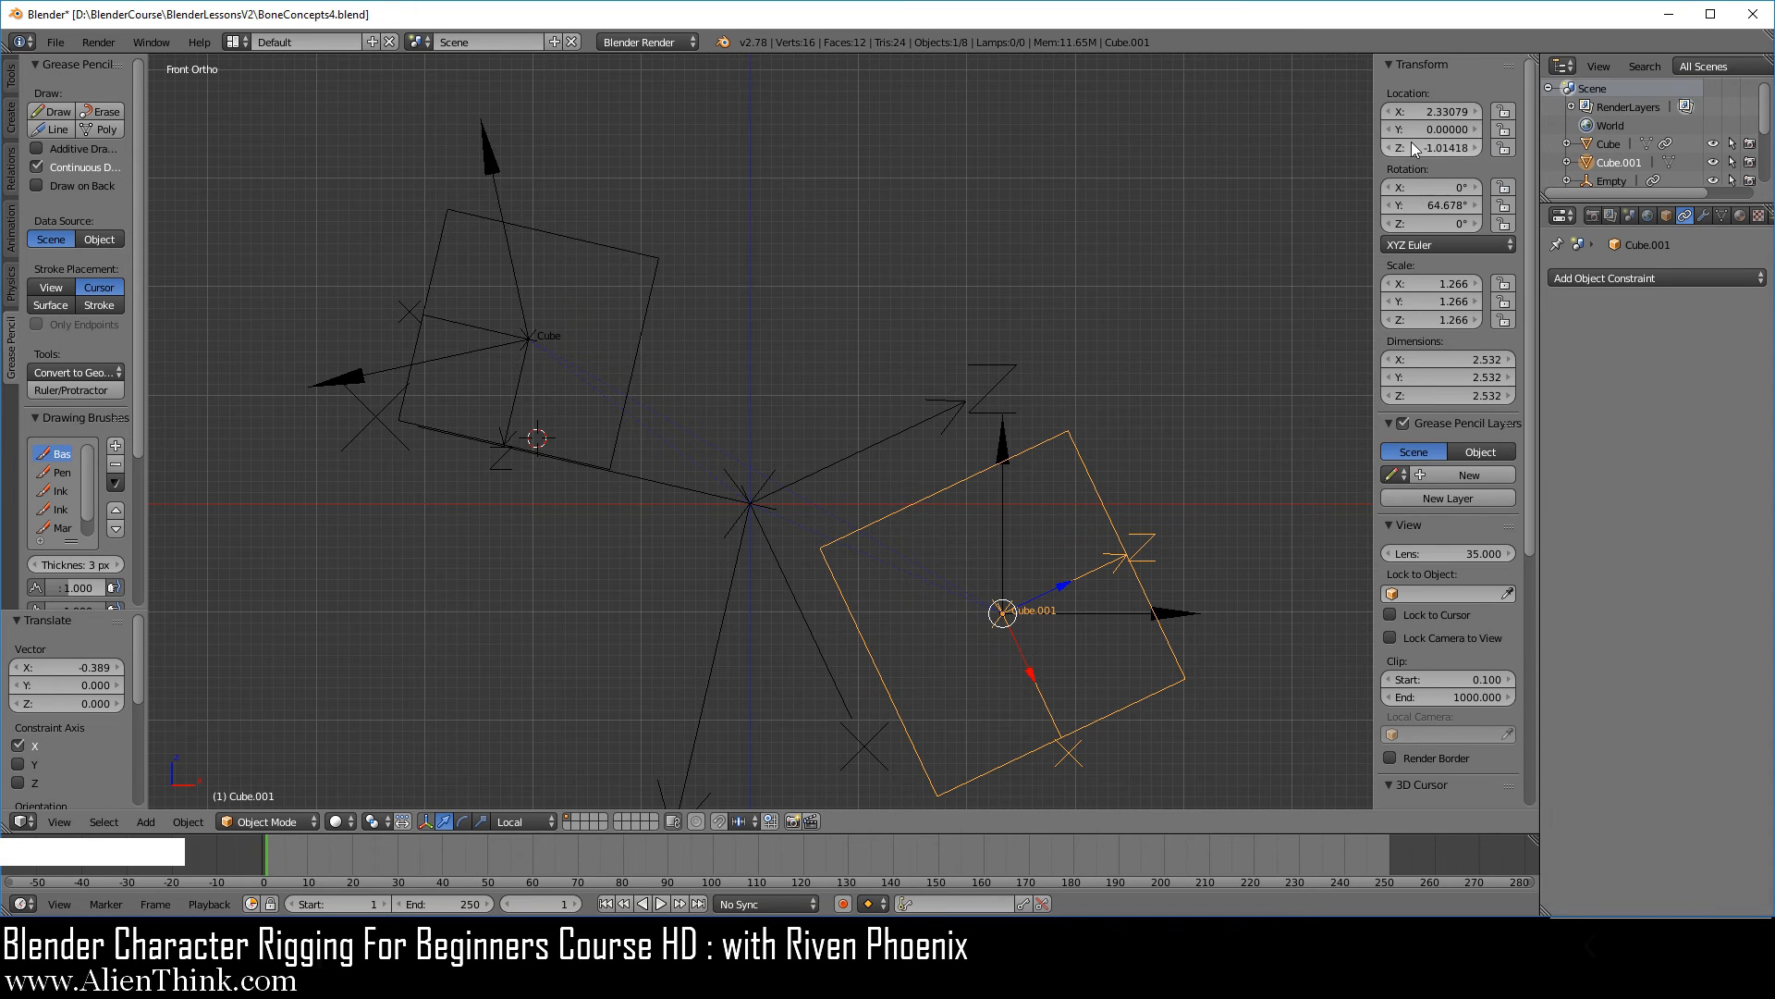
{"action": "left_click_drag", "start_coordinate": [1413, 113], "coordinate": [1424, 148]}
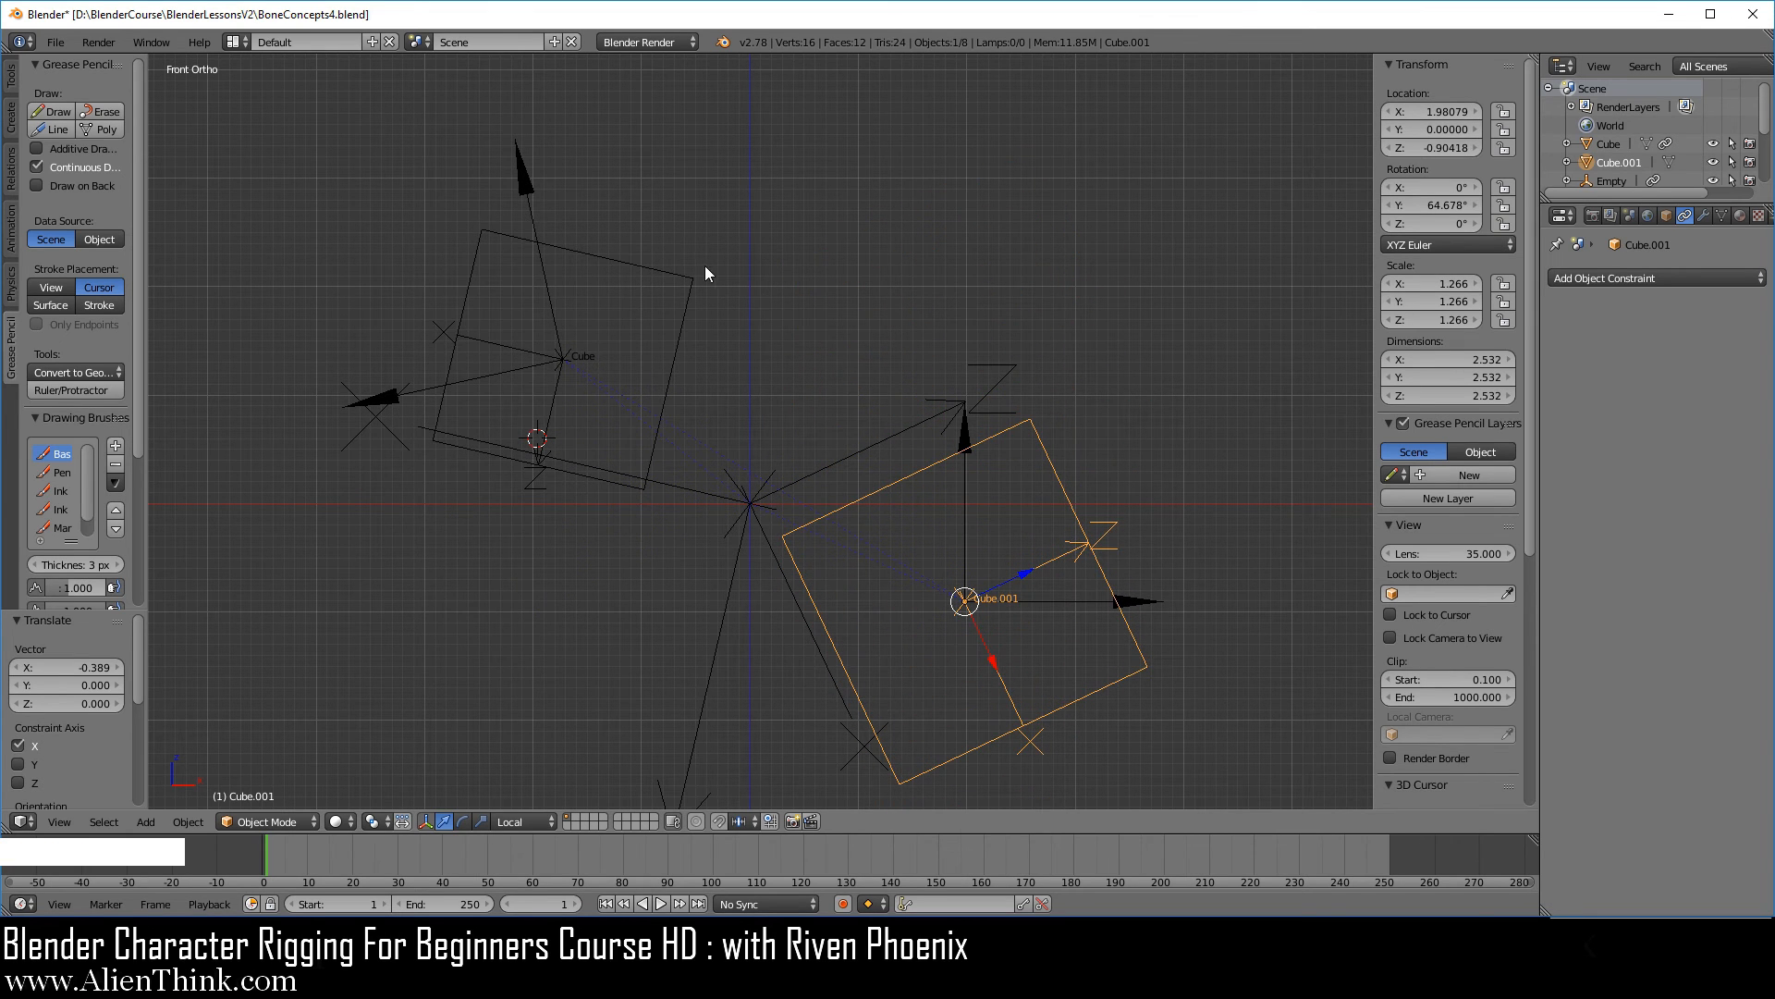
Rotate the smaller cube by about 70° to compare its arrows with the larger cube's axes.
{"action": "right_click", "coordinate": [665, 271]}
{"action": "key", "text": "r"}
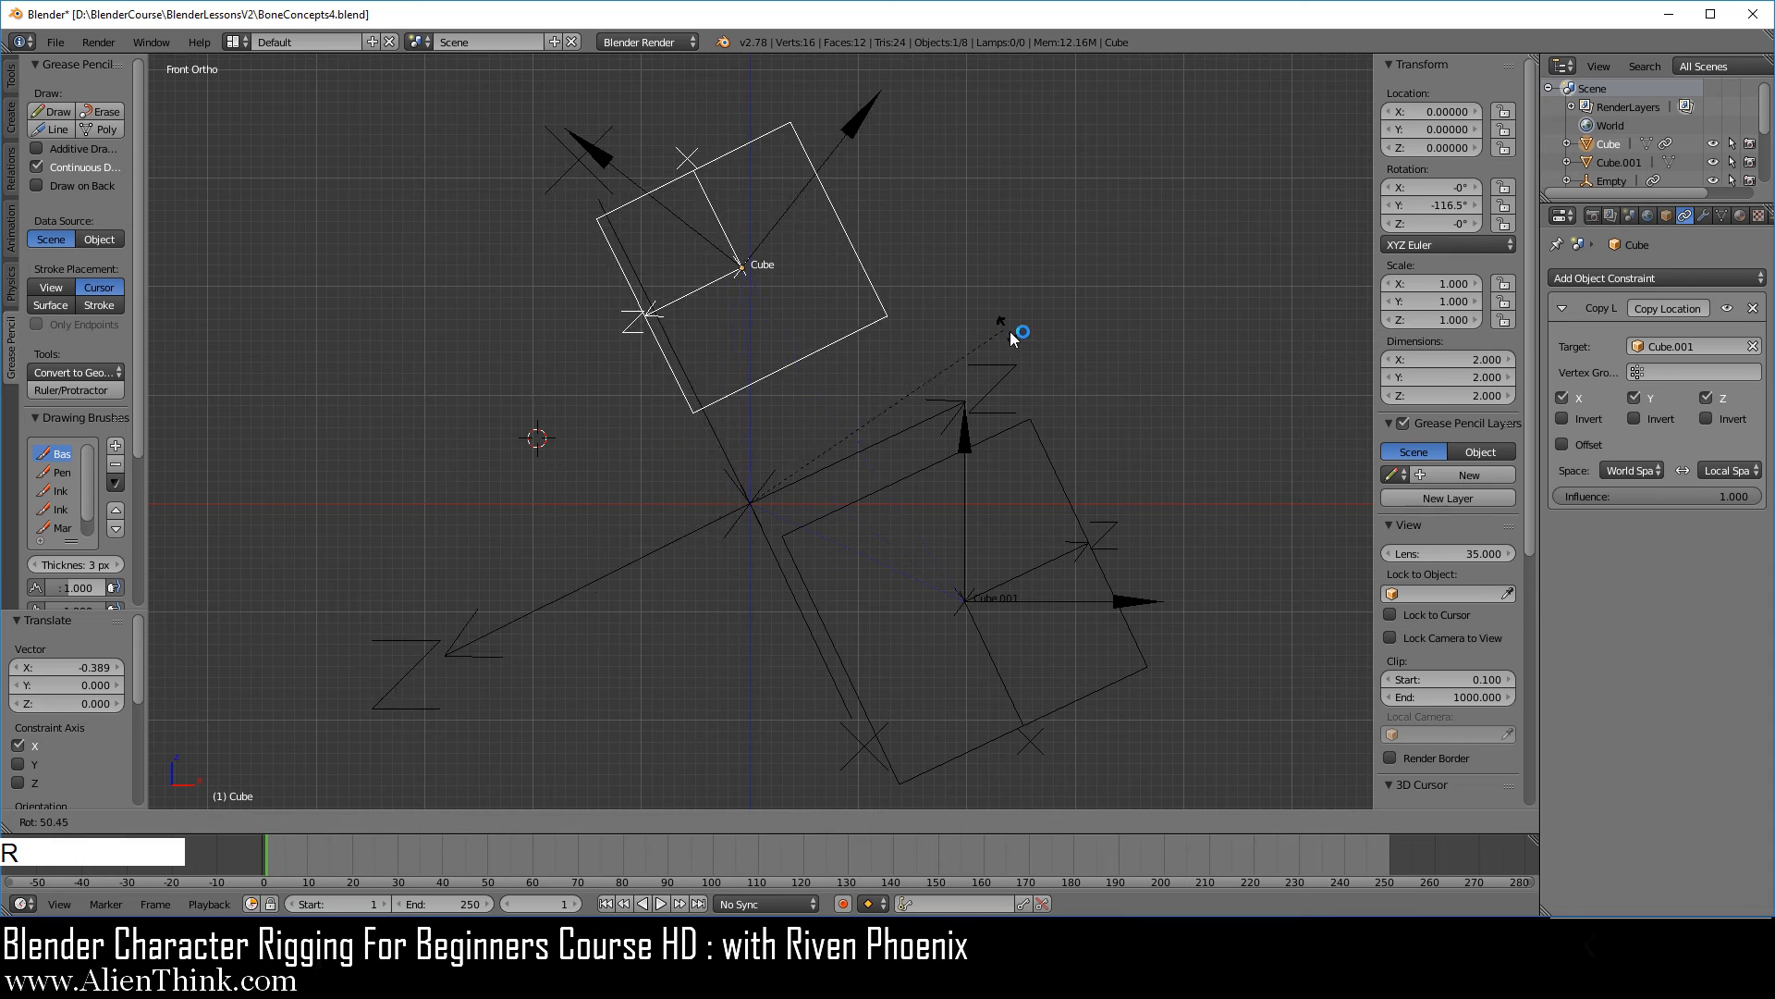
{"action": "left_click", "coordinate": [1092, 419]}
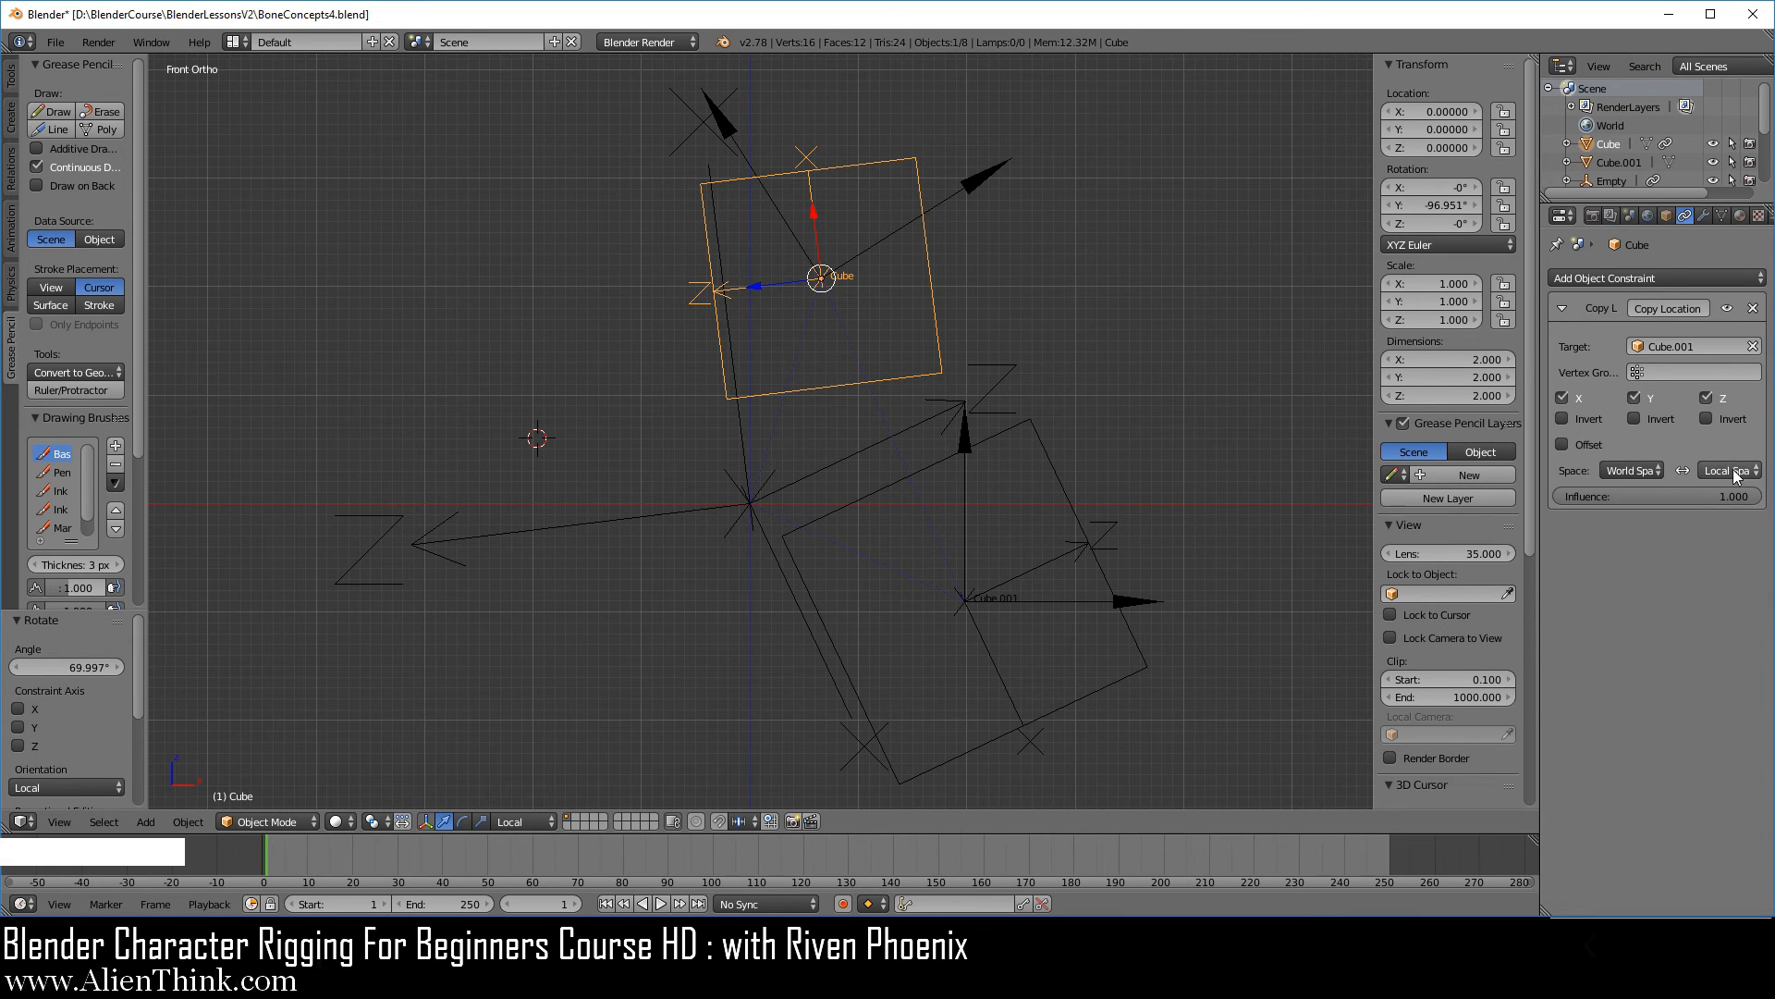
Set the smaller cube's Copy Location constraint to Local Space for the target and World Space for the owner.
{"action": "left_click", "coordinate": [1654, 472]}
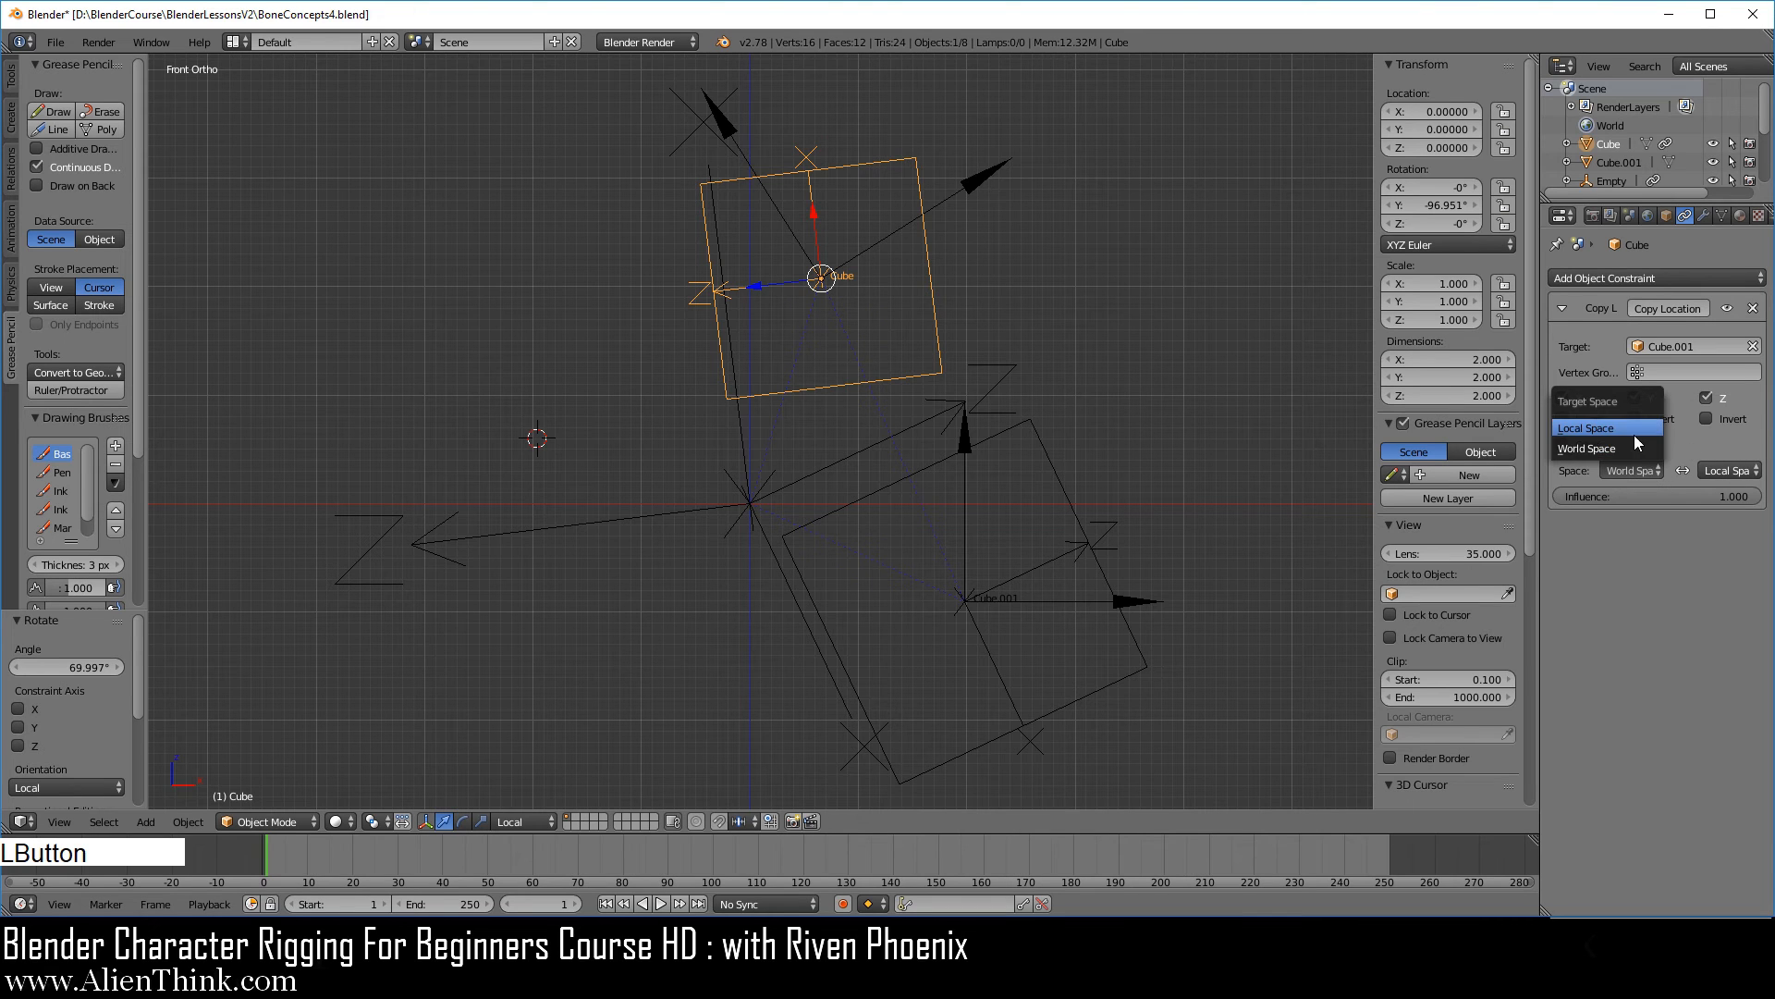
{"action": "left_click", "coordinate": [1634, 435]}
{"action": "left_click", "coordinate": [1727, 469]}
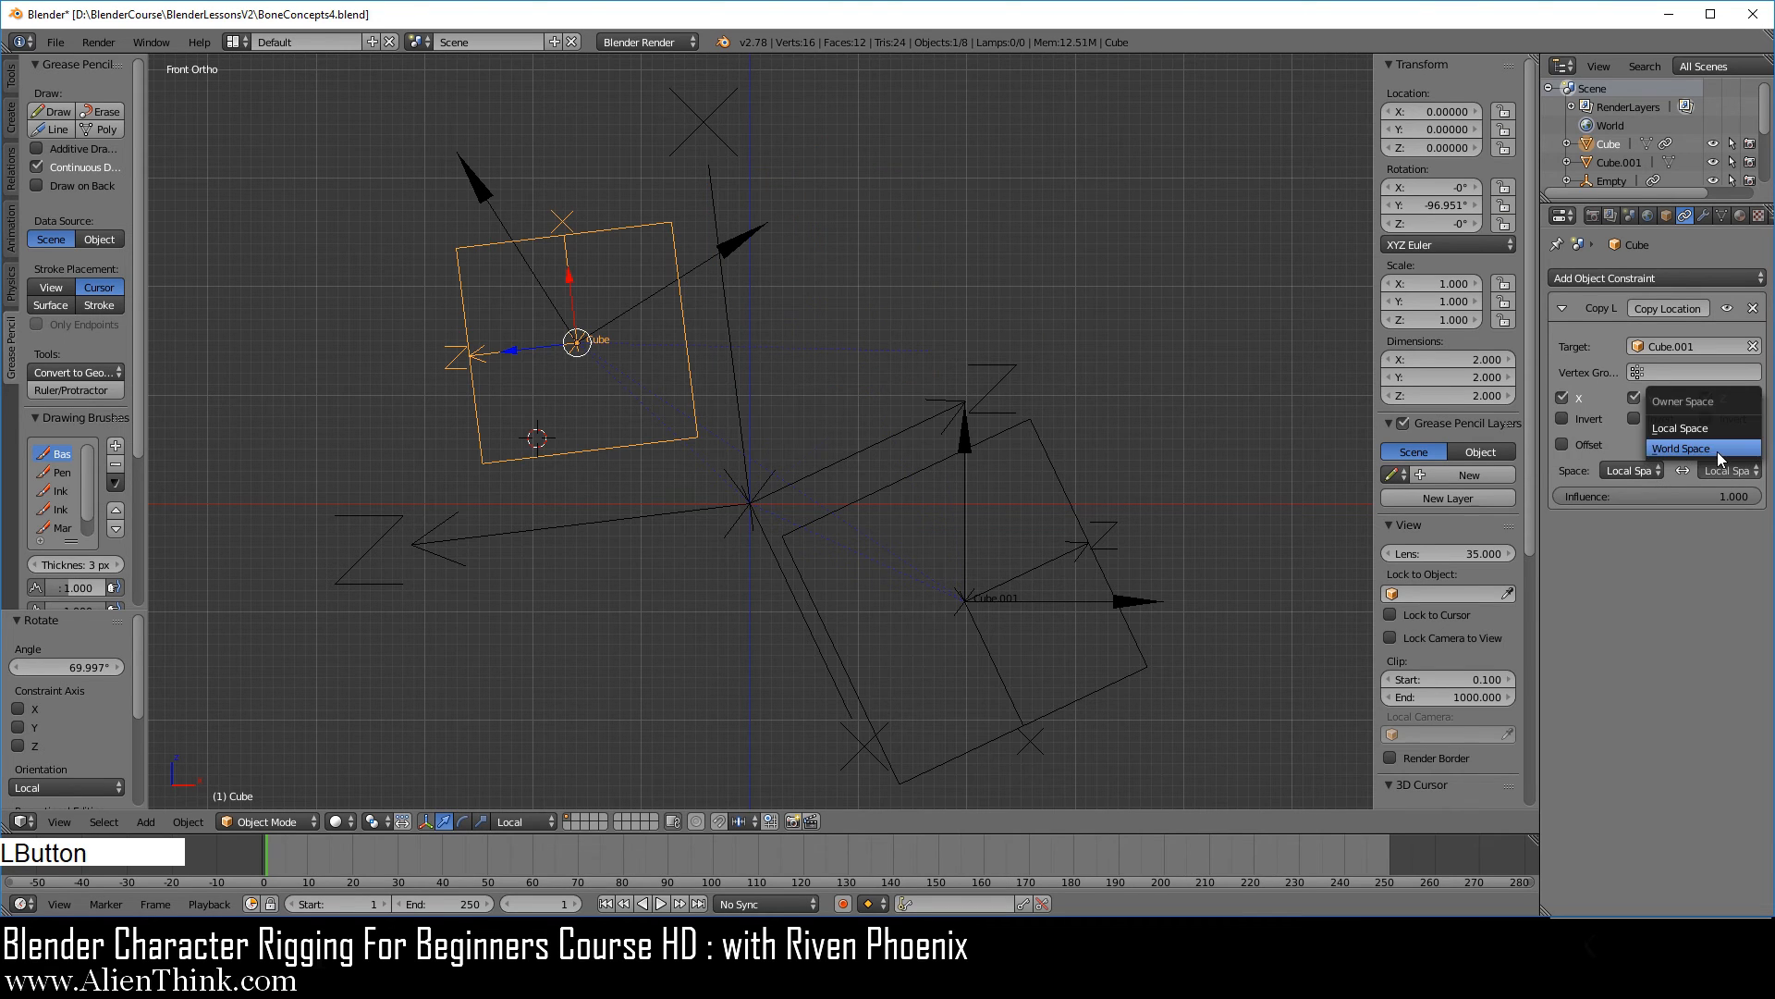
{"action": "left_click", "coordinate": [1717, 452]}
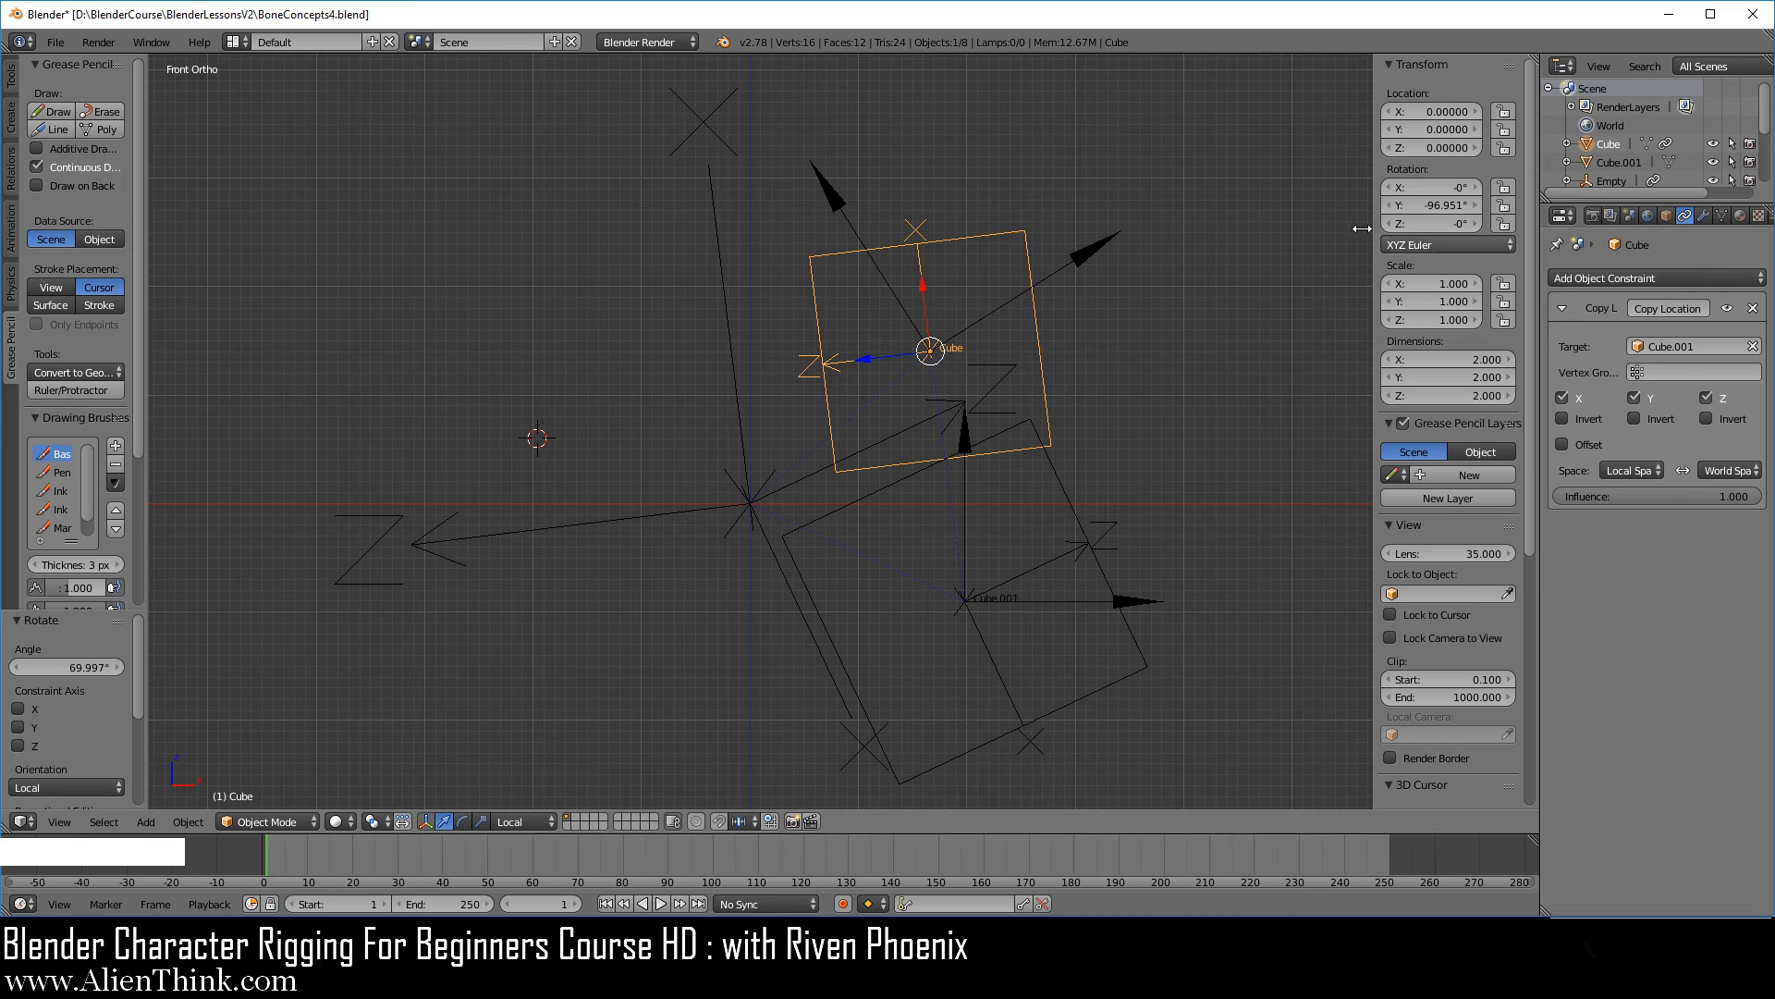
Invert Y again in the Copy Rotation constraints targeting Cube.001 on both of the smaller cube's Single Arrow empties.
{"action": "right_click", "coordinate": [1087, 259]}
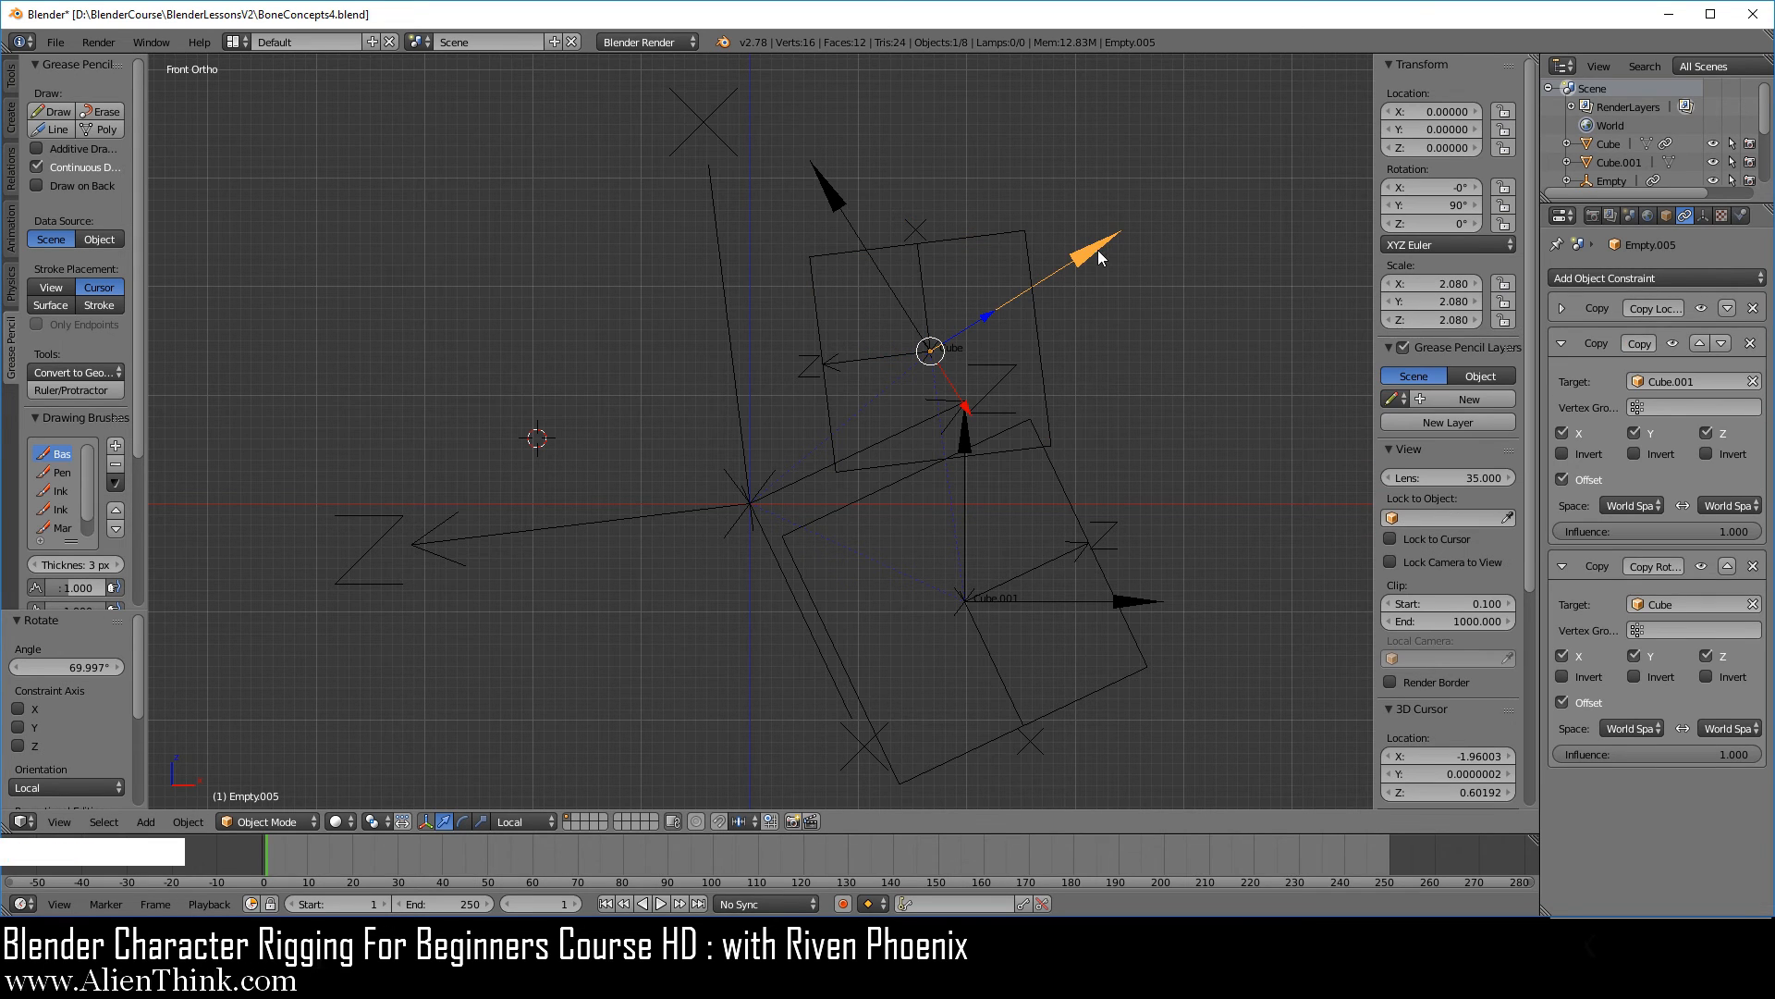
{"action": "left_click", "coordinate": [1633, 453]}
{"action": "right_click", "coordinate": [842, 203]}
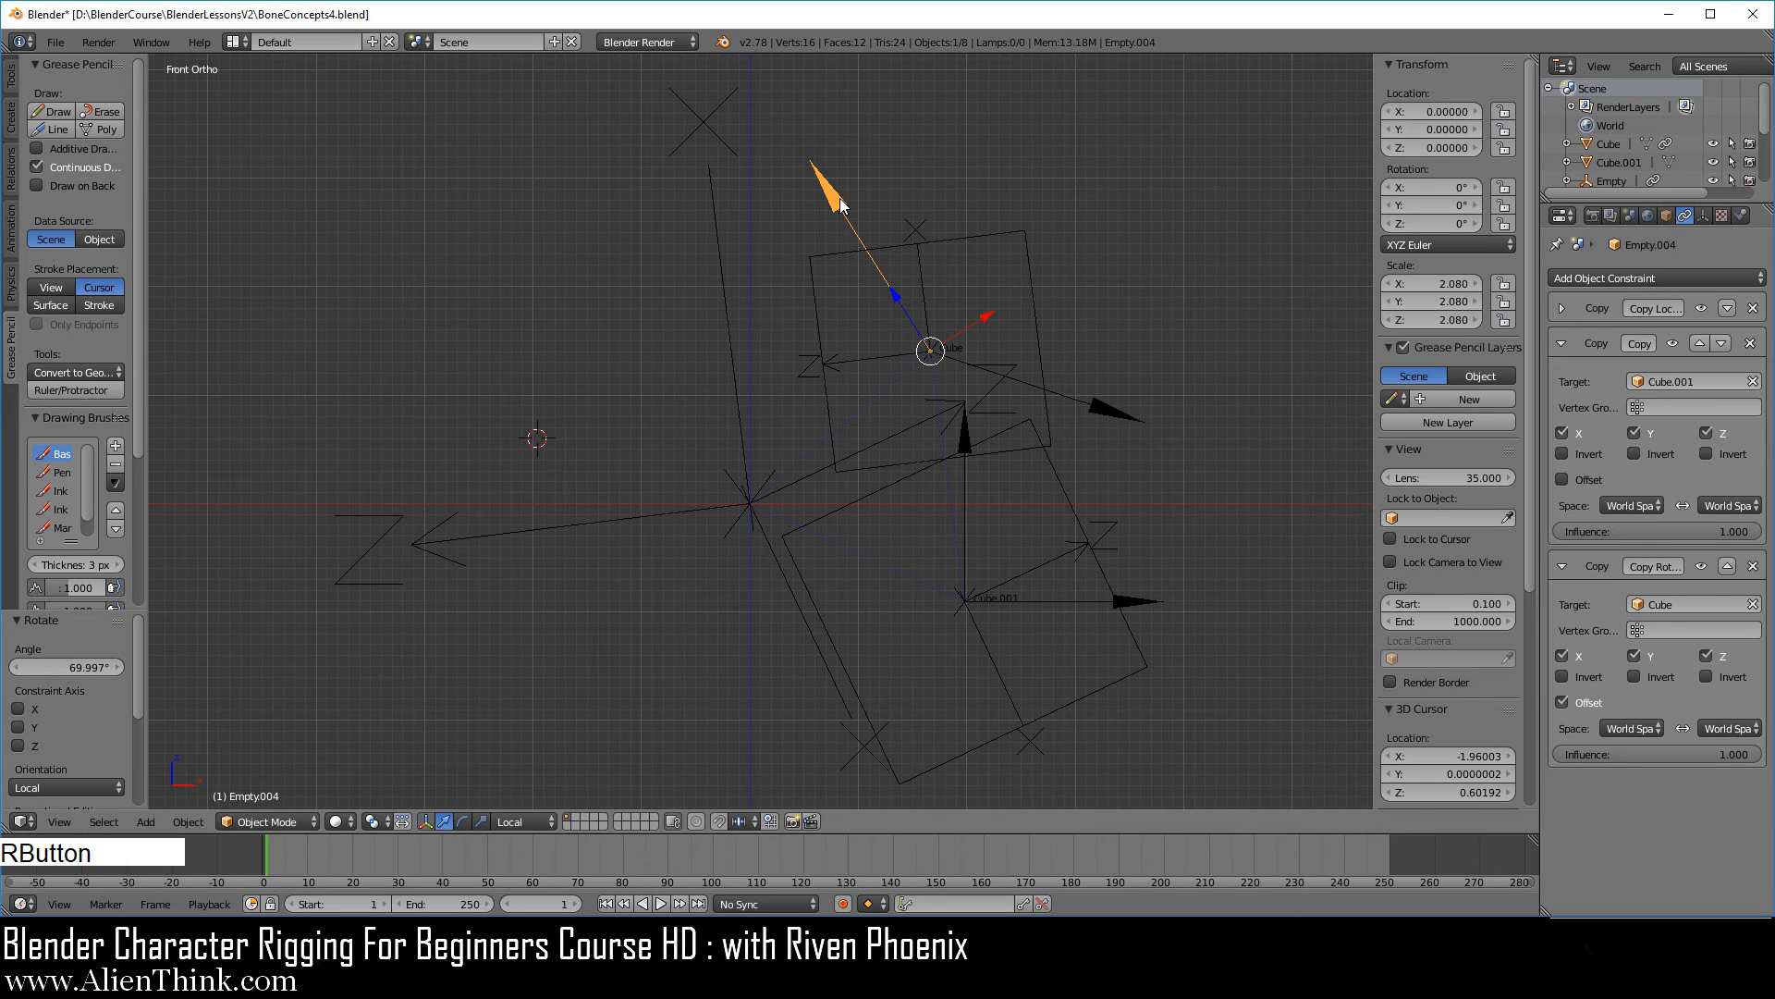
{"action": "left_click", "coordinate": [1635, 454]}
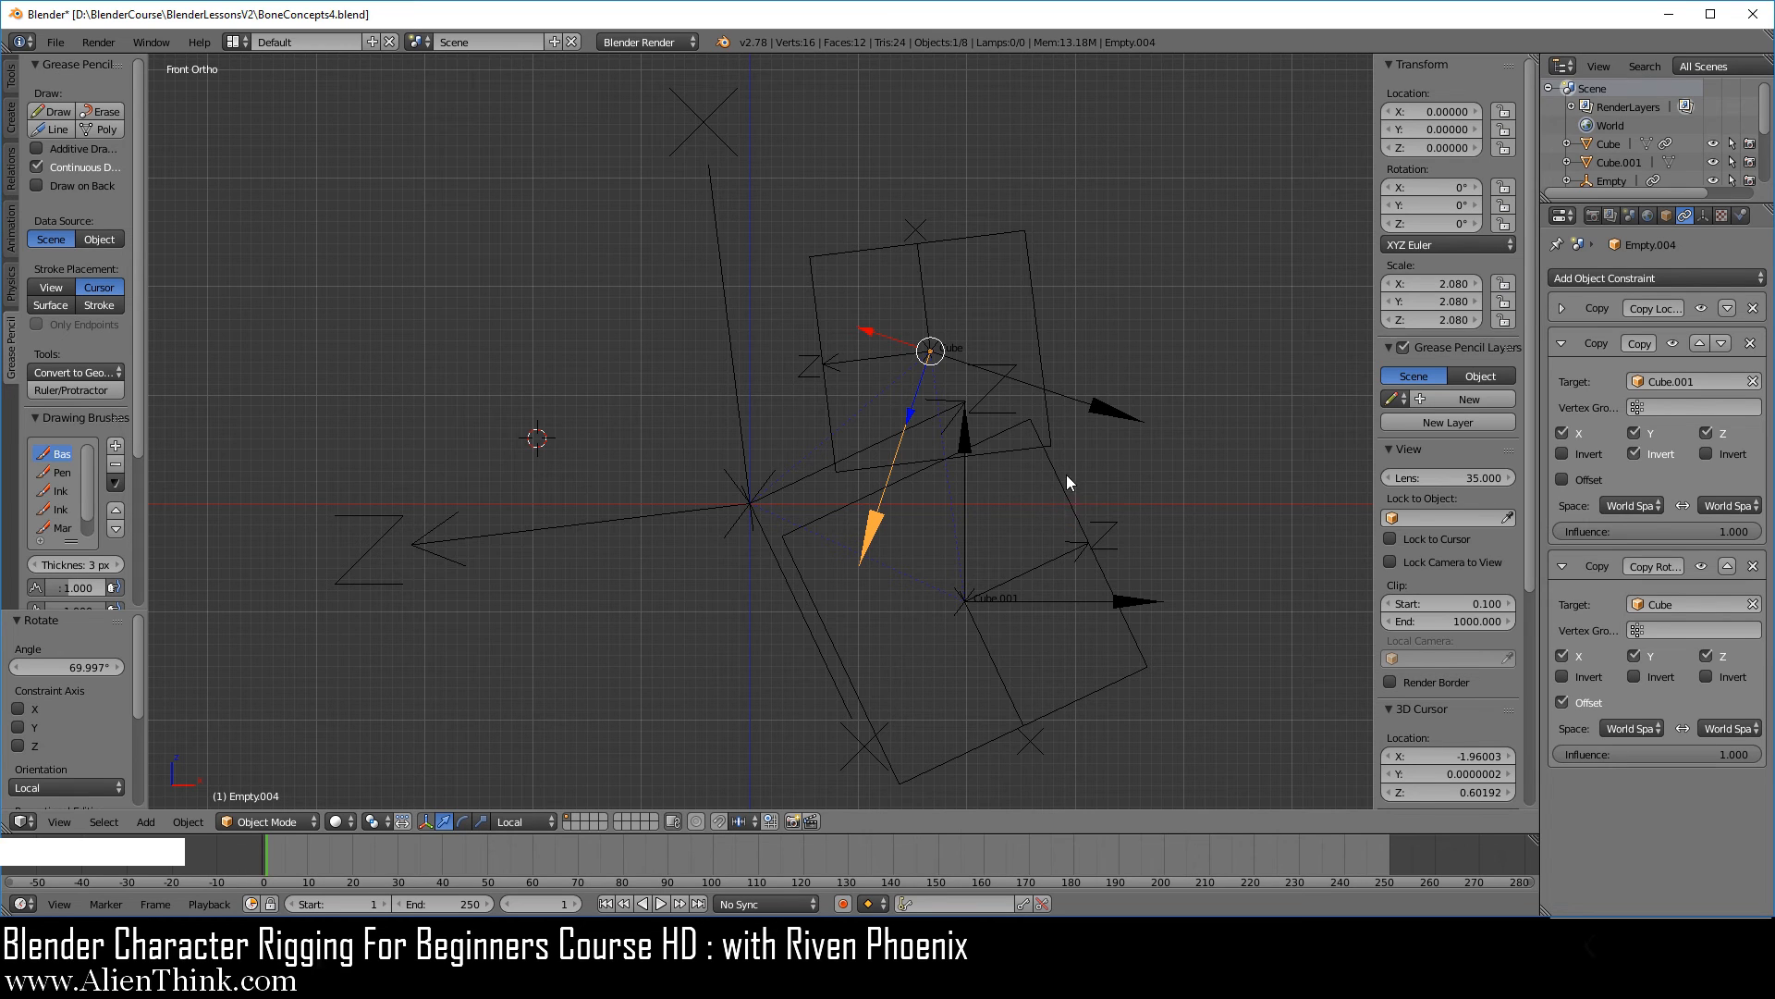
Disable the Copy Rotation constraints targeting Cube on both of the smaller cube's Single Arrow empties.
{"action": "right_click", "coordinate": [1033, 322]}
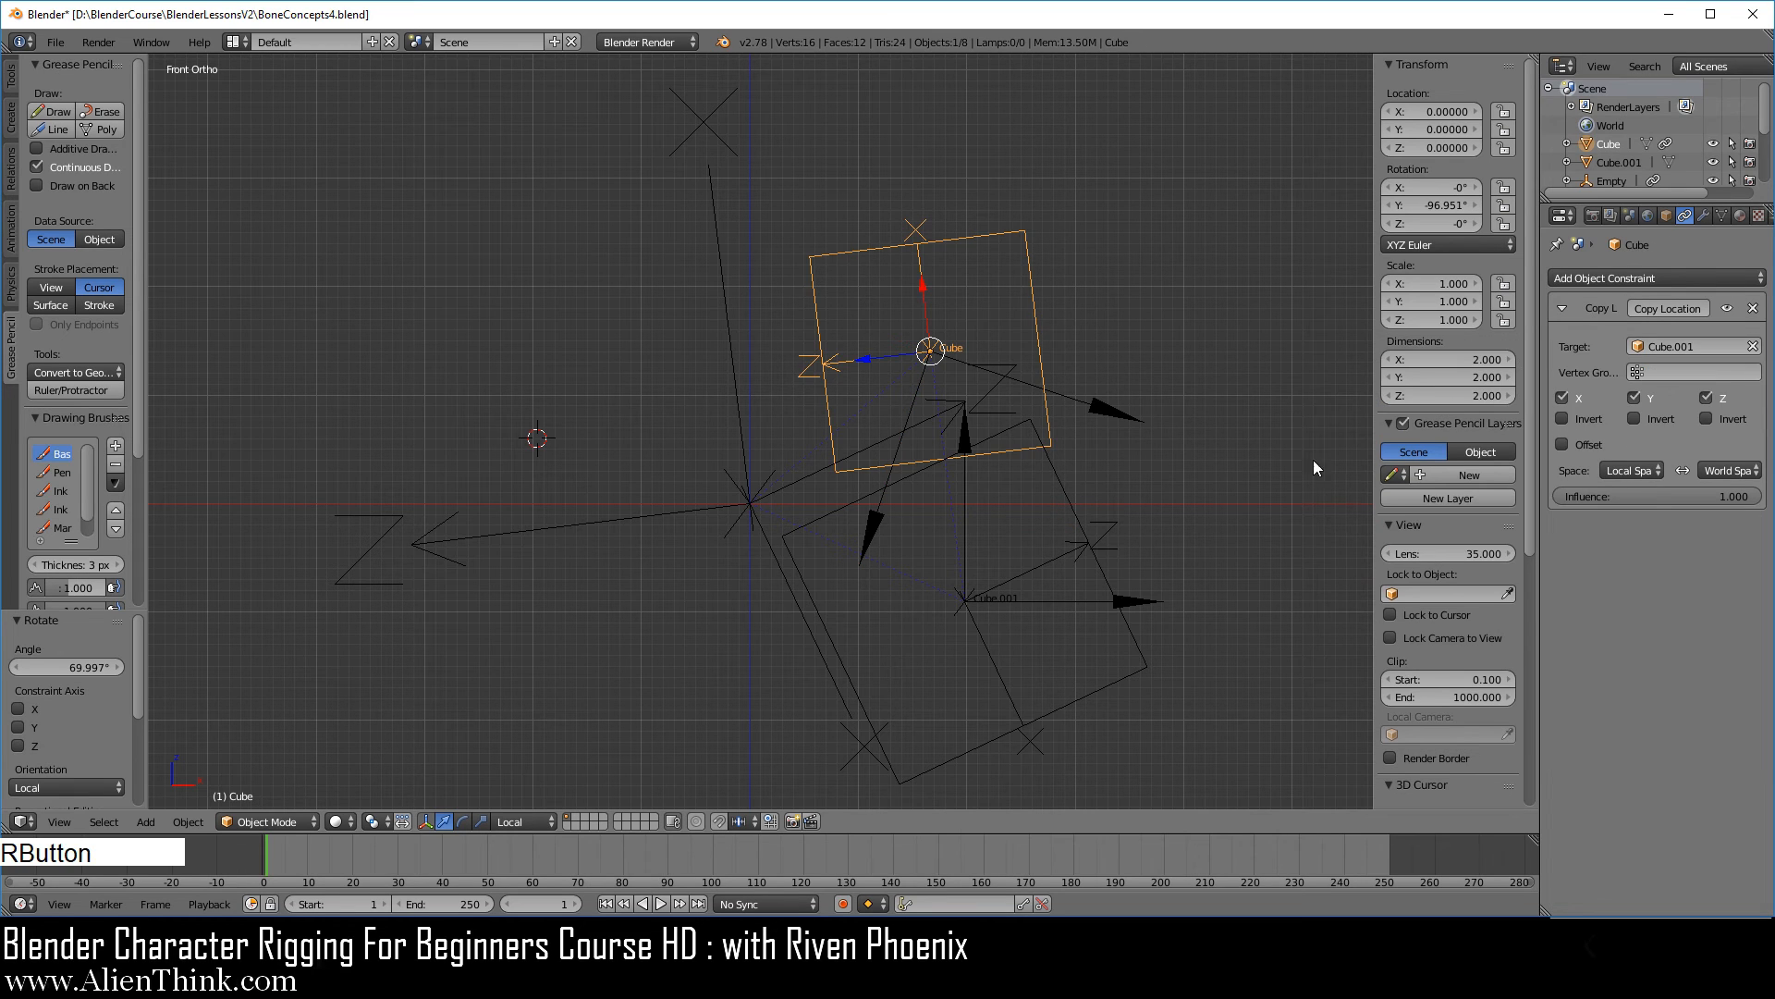
{"action": "right_click", "coordinate": [1117, 412]}
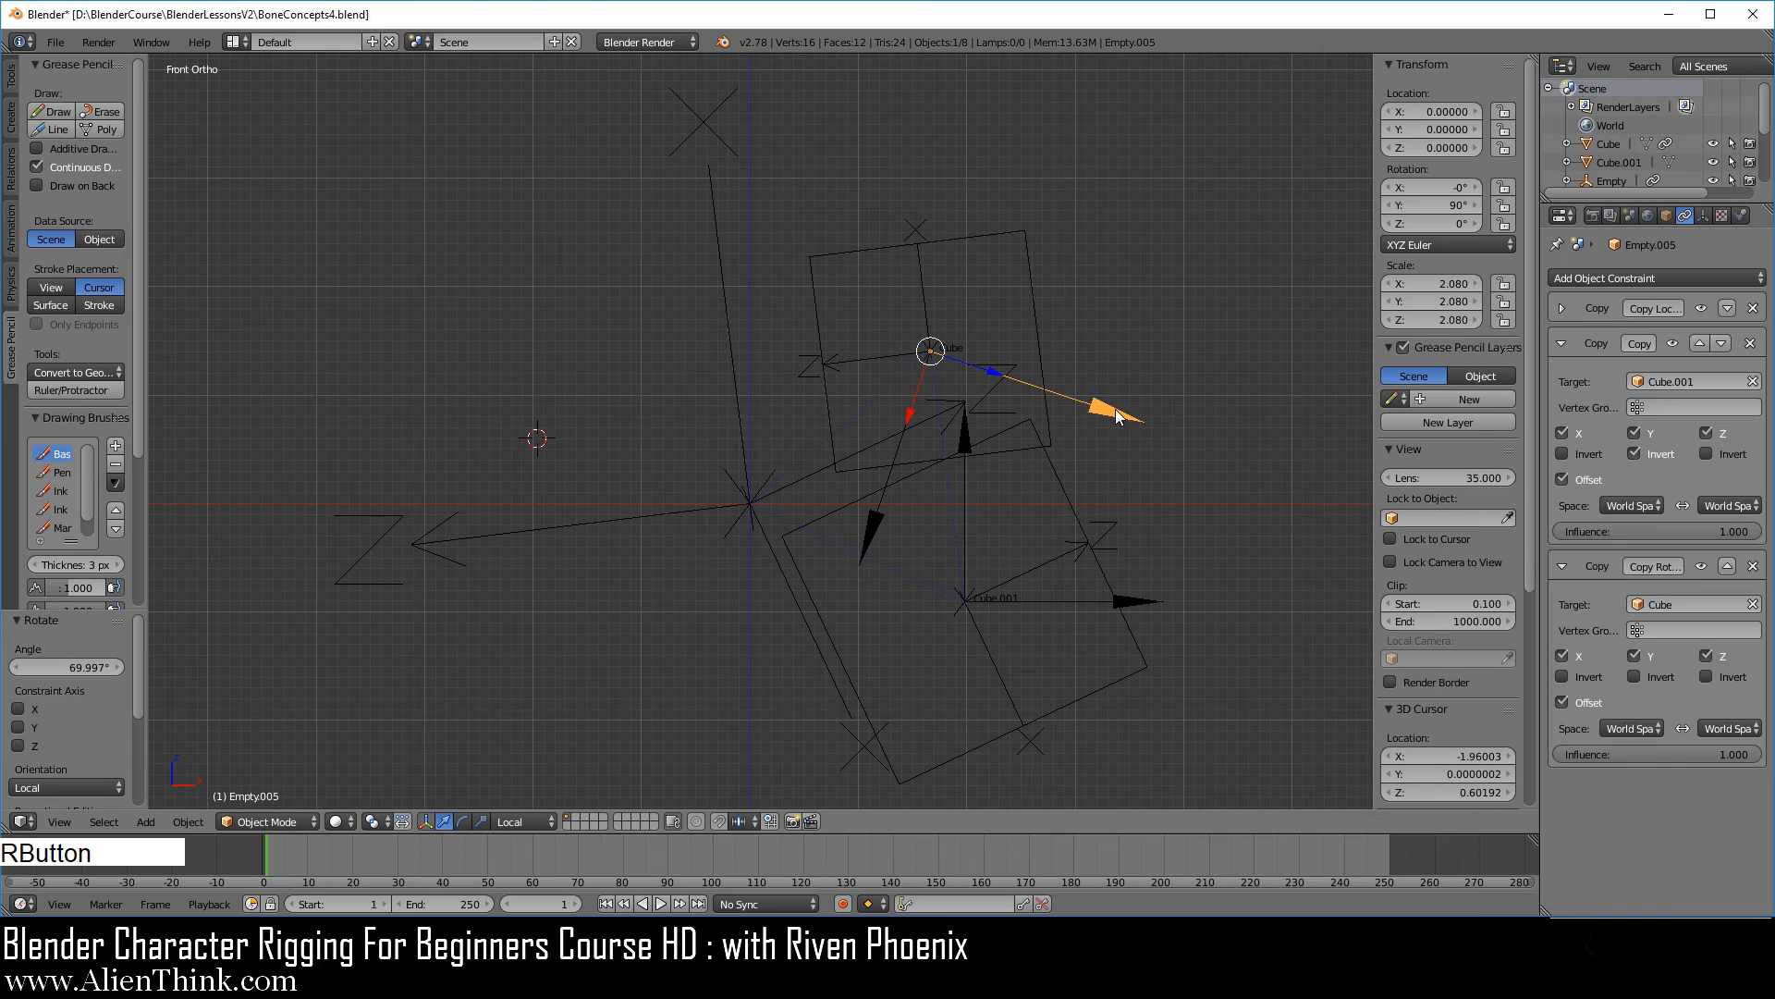
{"action": "left_click", "coordinate": [1700, 566]}
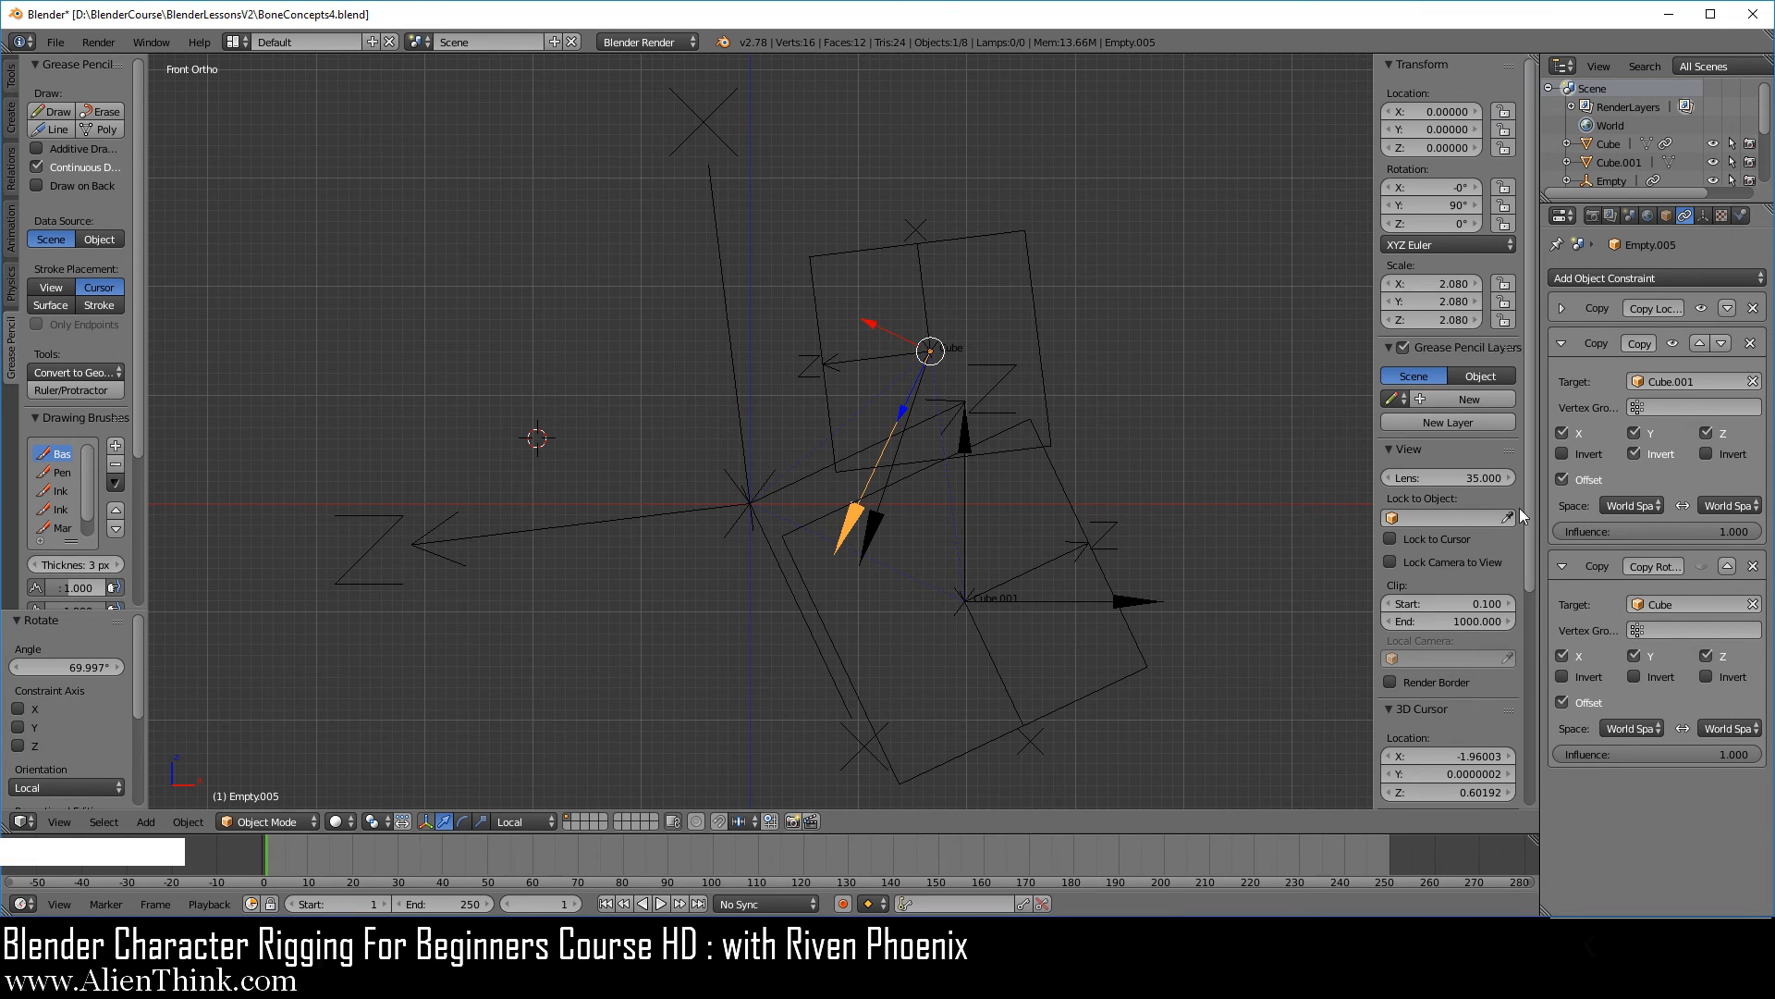
{"action": "right_click", "coordinate": [893, 527]}
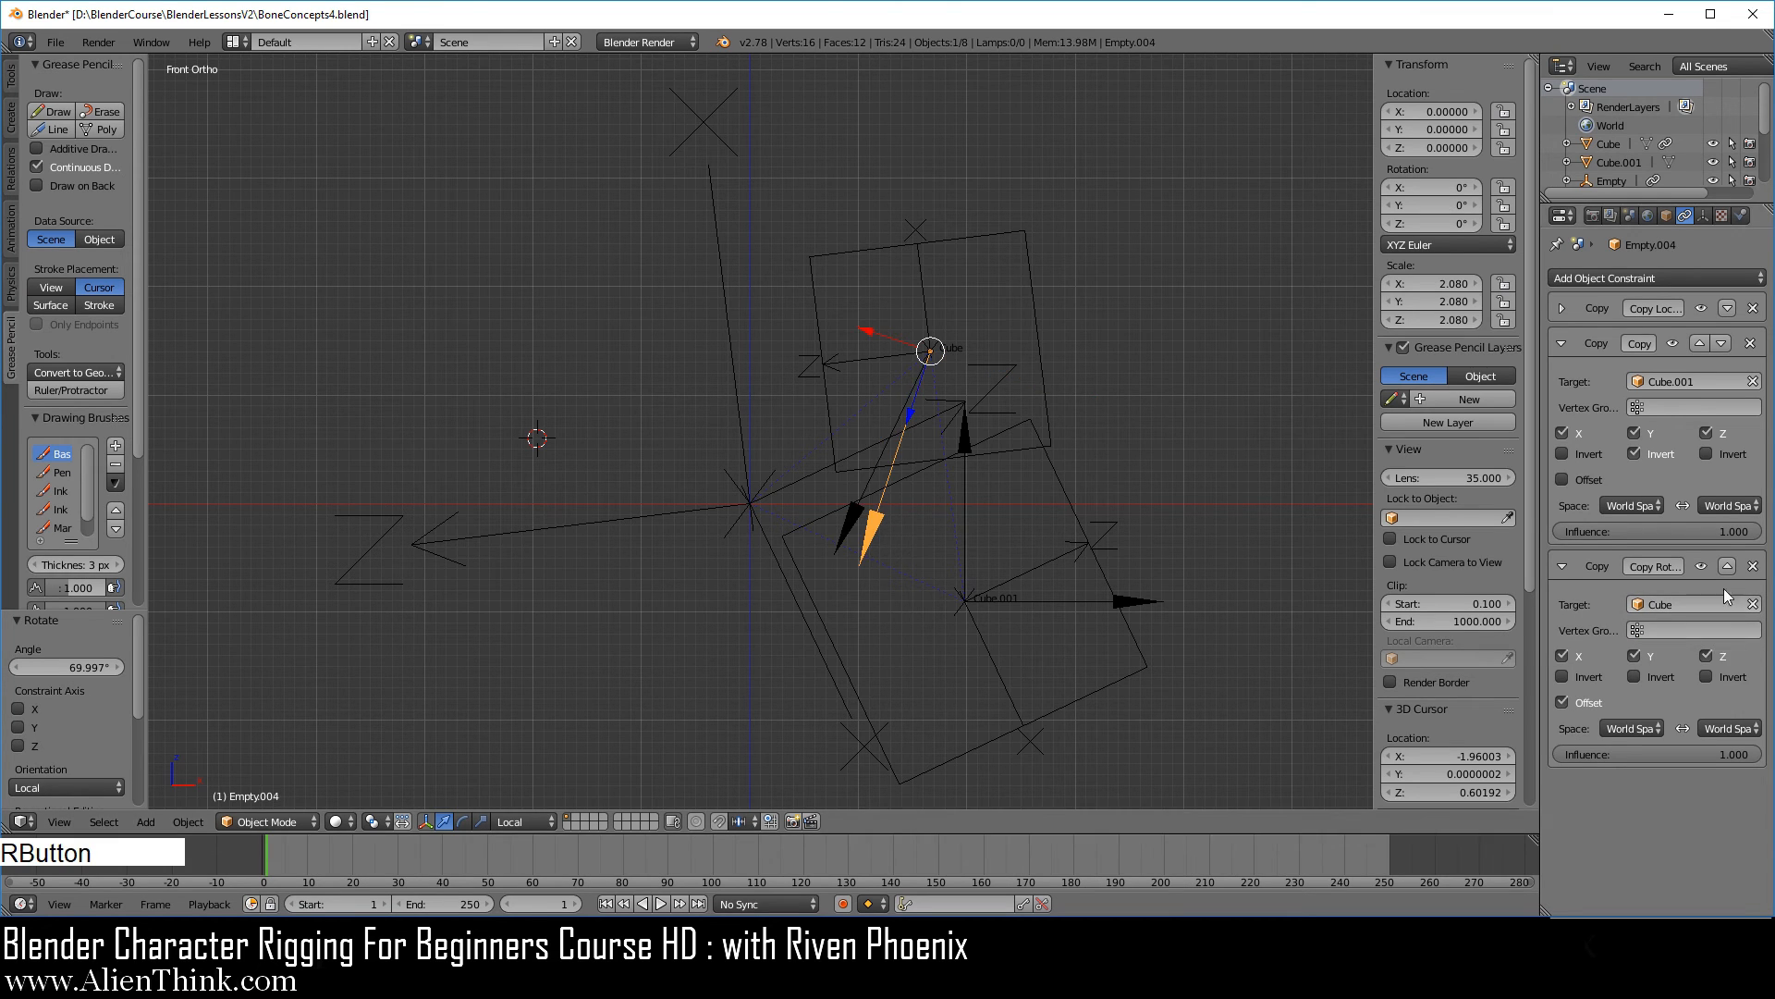
{"action": "left_click", "coordinate": [1702, 567]}
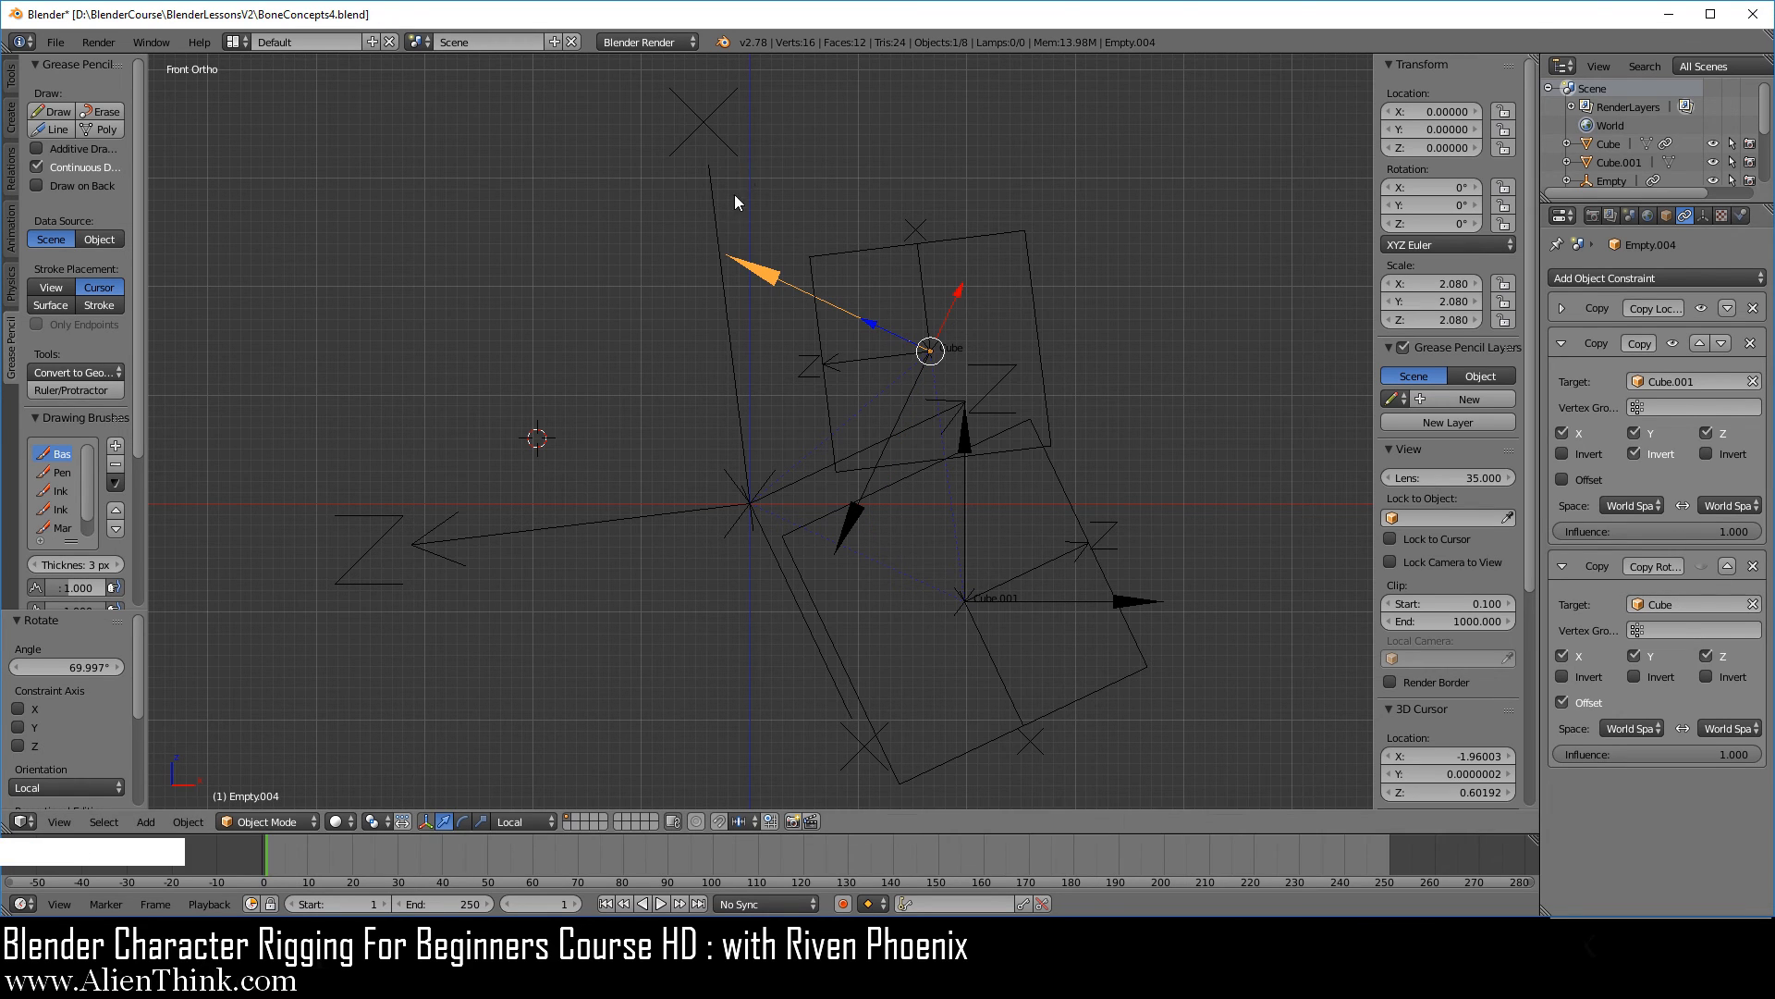
Disable the Copy Rotation constraint targeting Cube on the large arrows empty at the world origin.
{"action": "right_click", "coordinate": [711, 214]}
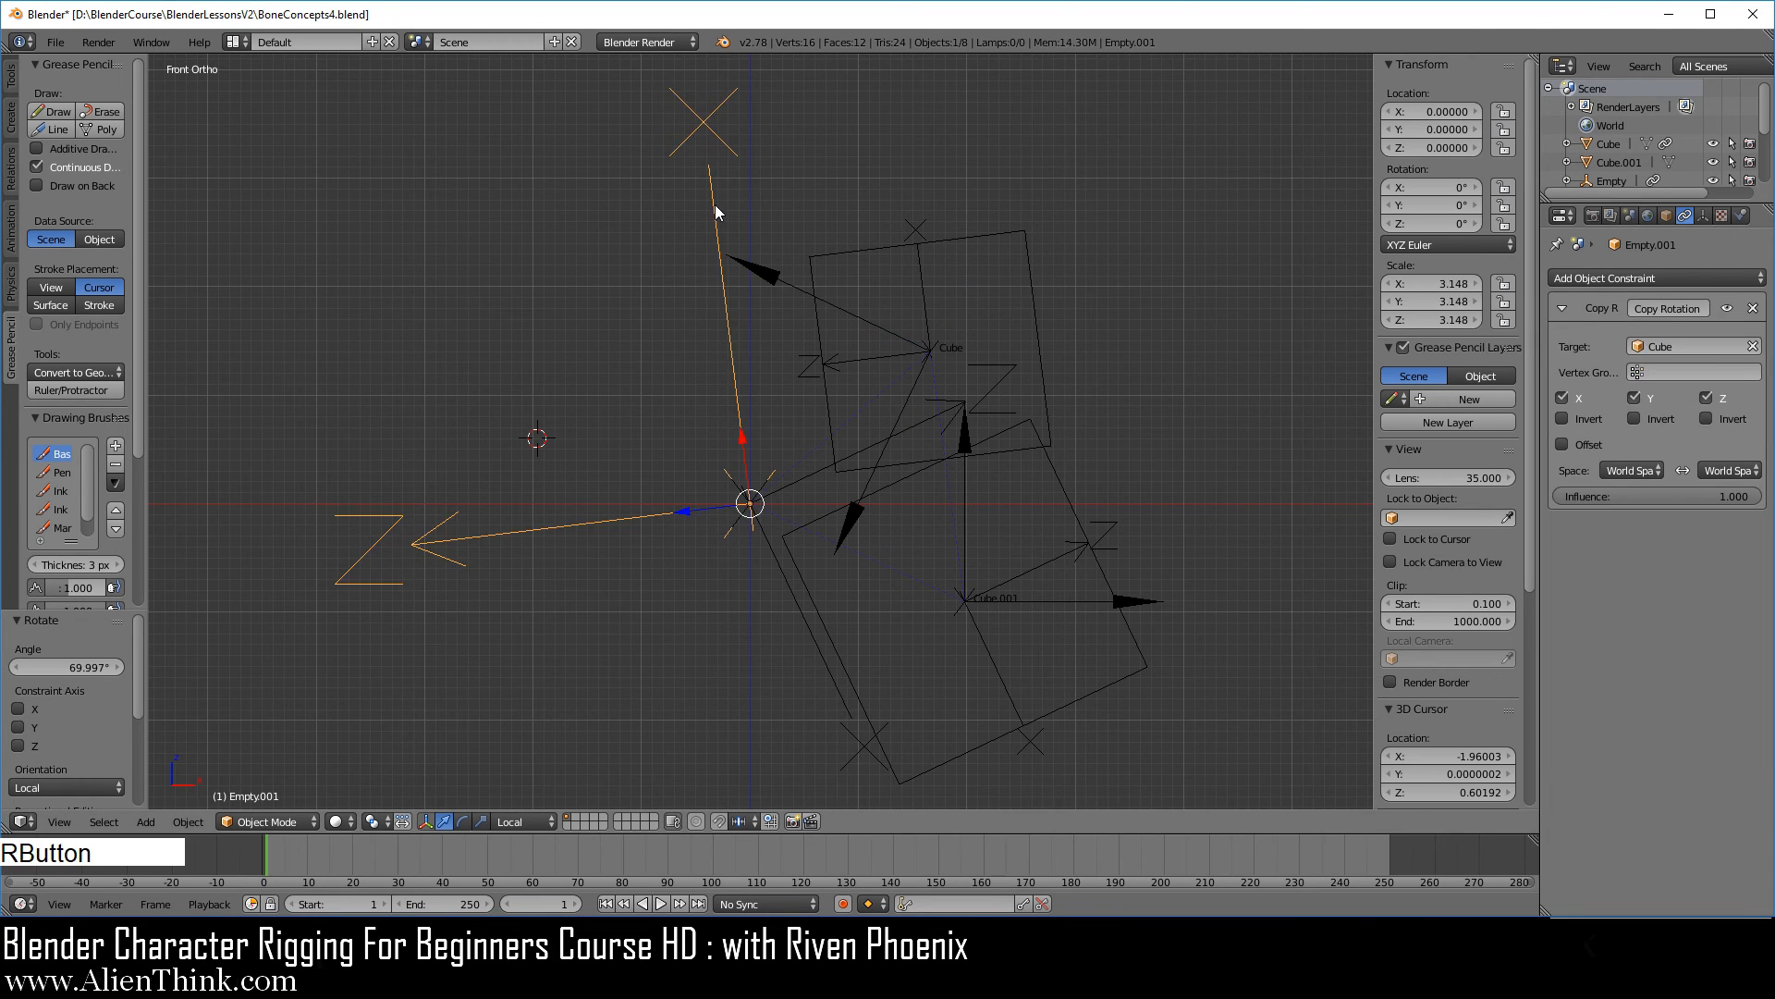
{"action": "left_click", "coordinate": [1726, 309]}
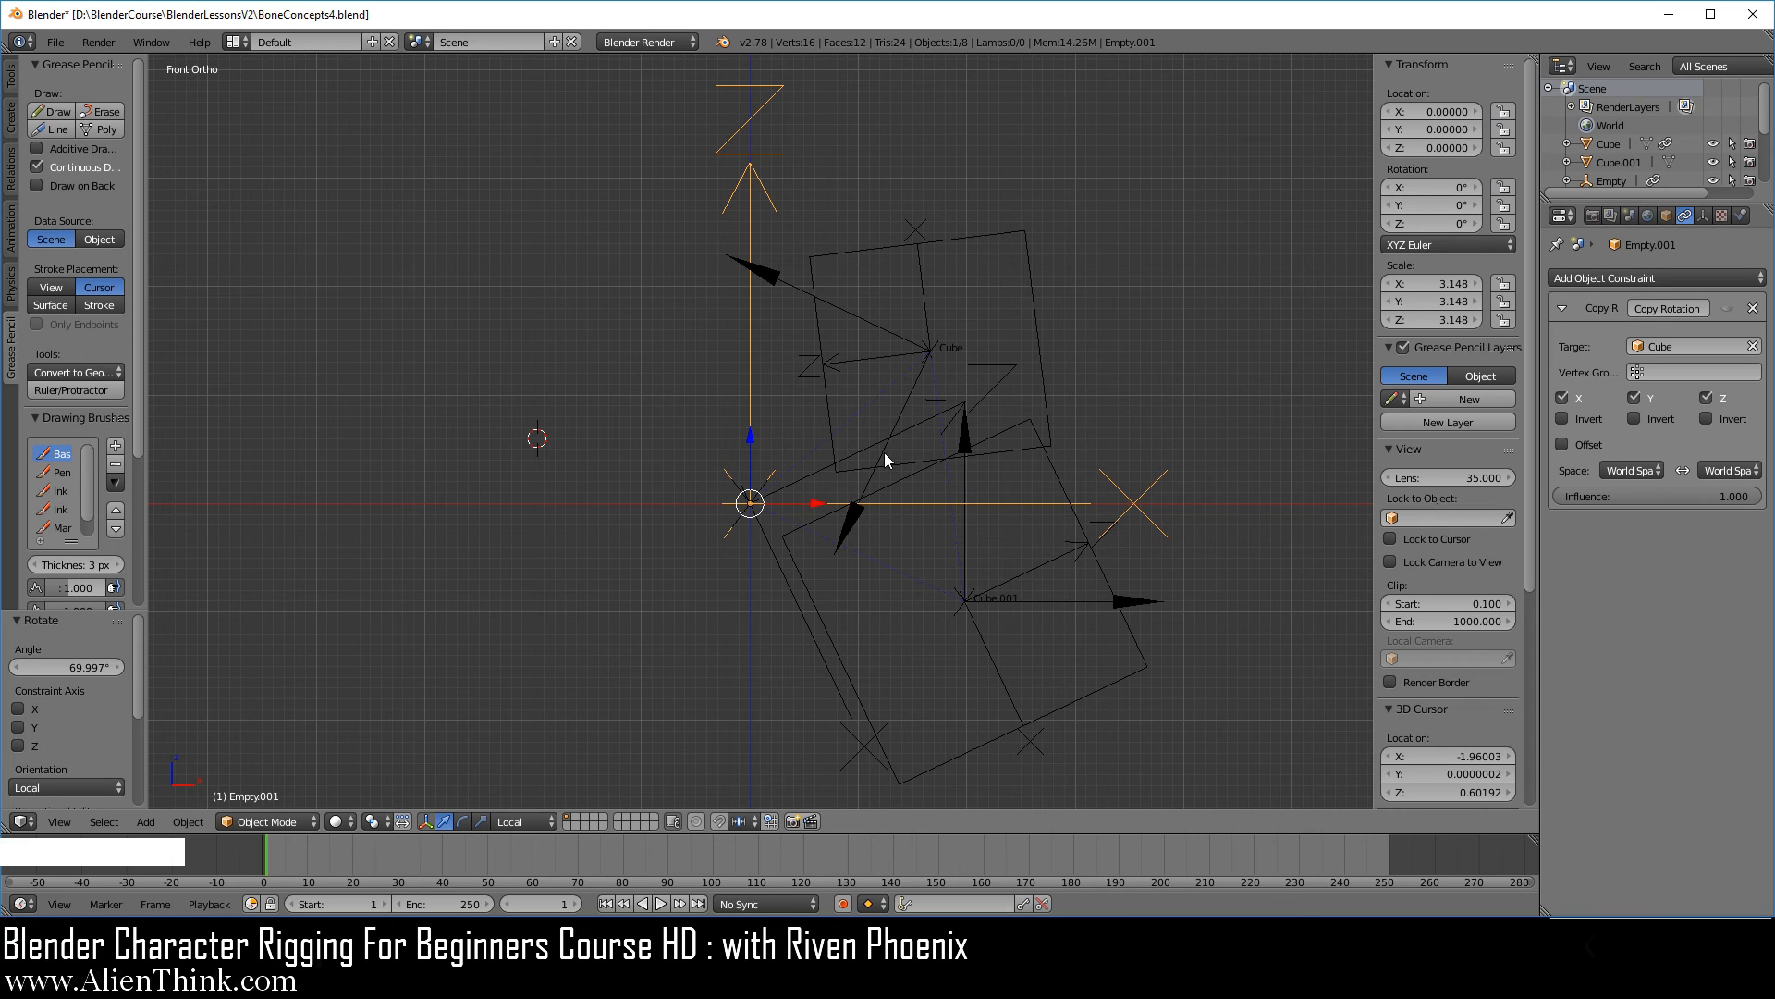
{"action": "right_click", "coordinate": [841, 311]}
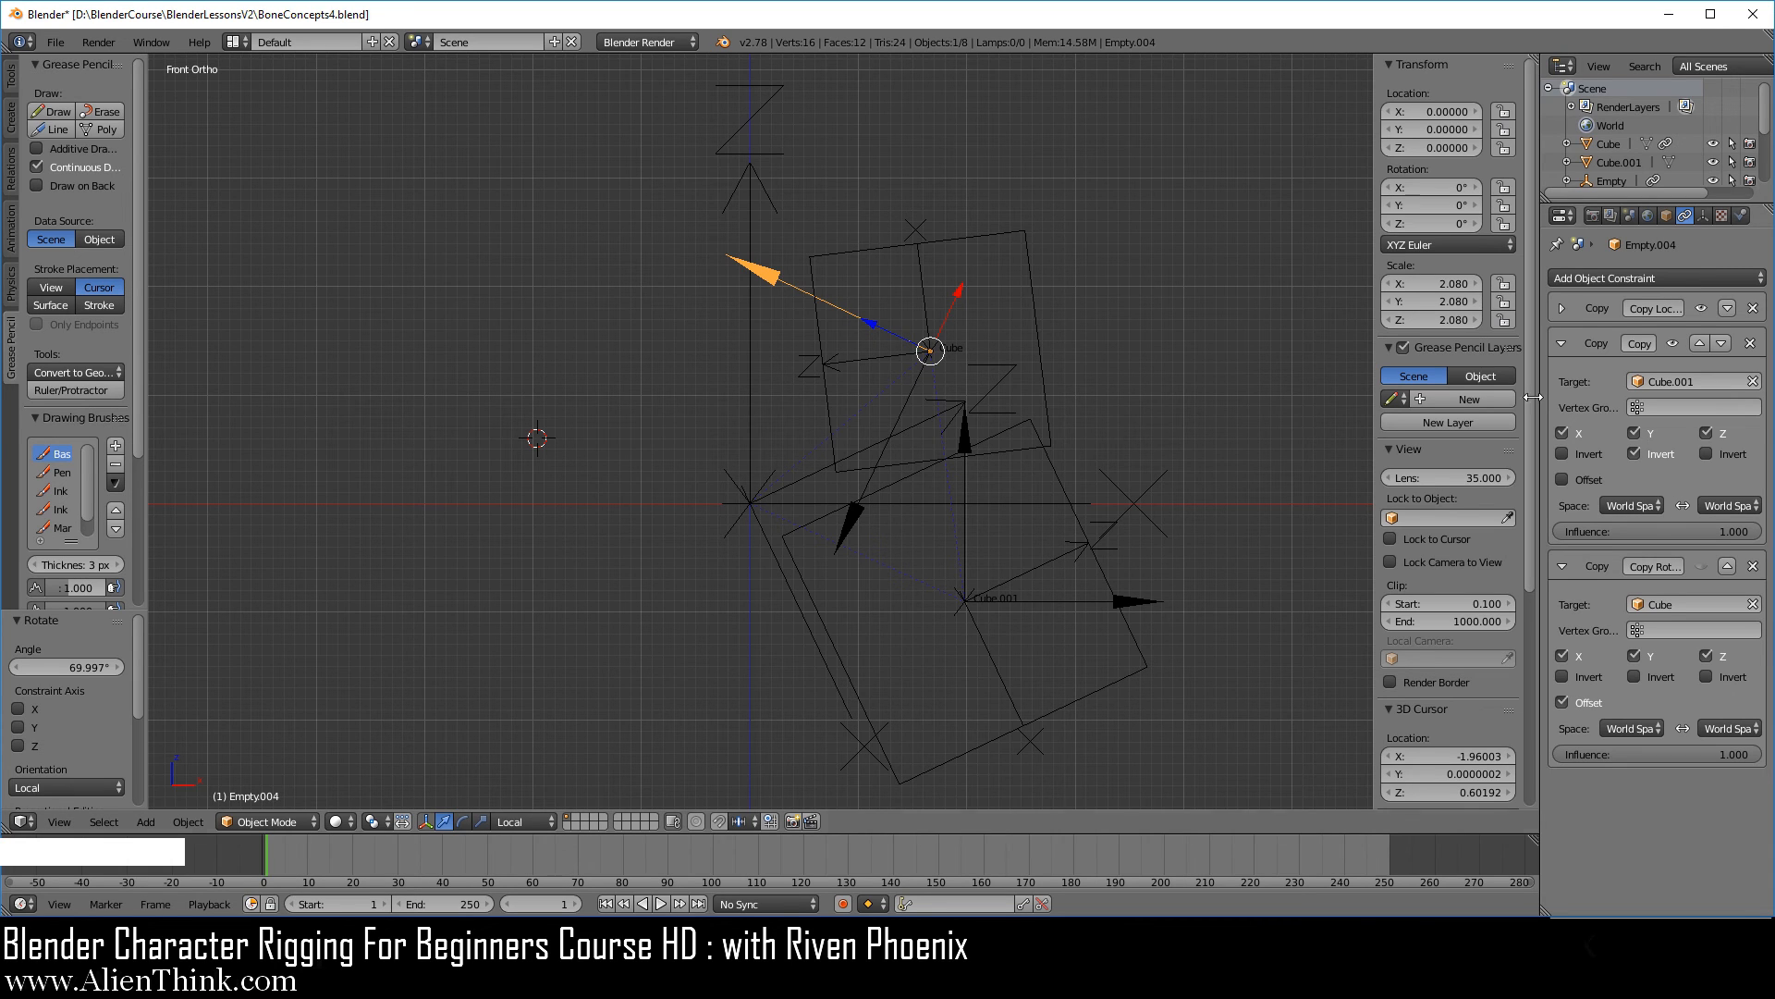
Rotate the larger cube by about 11° in the front view.
{"action": "right_click", "coordinate": [1064, 478]}
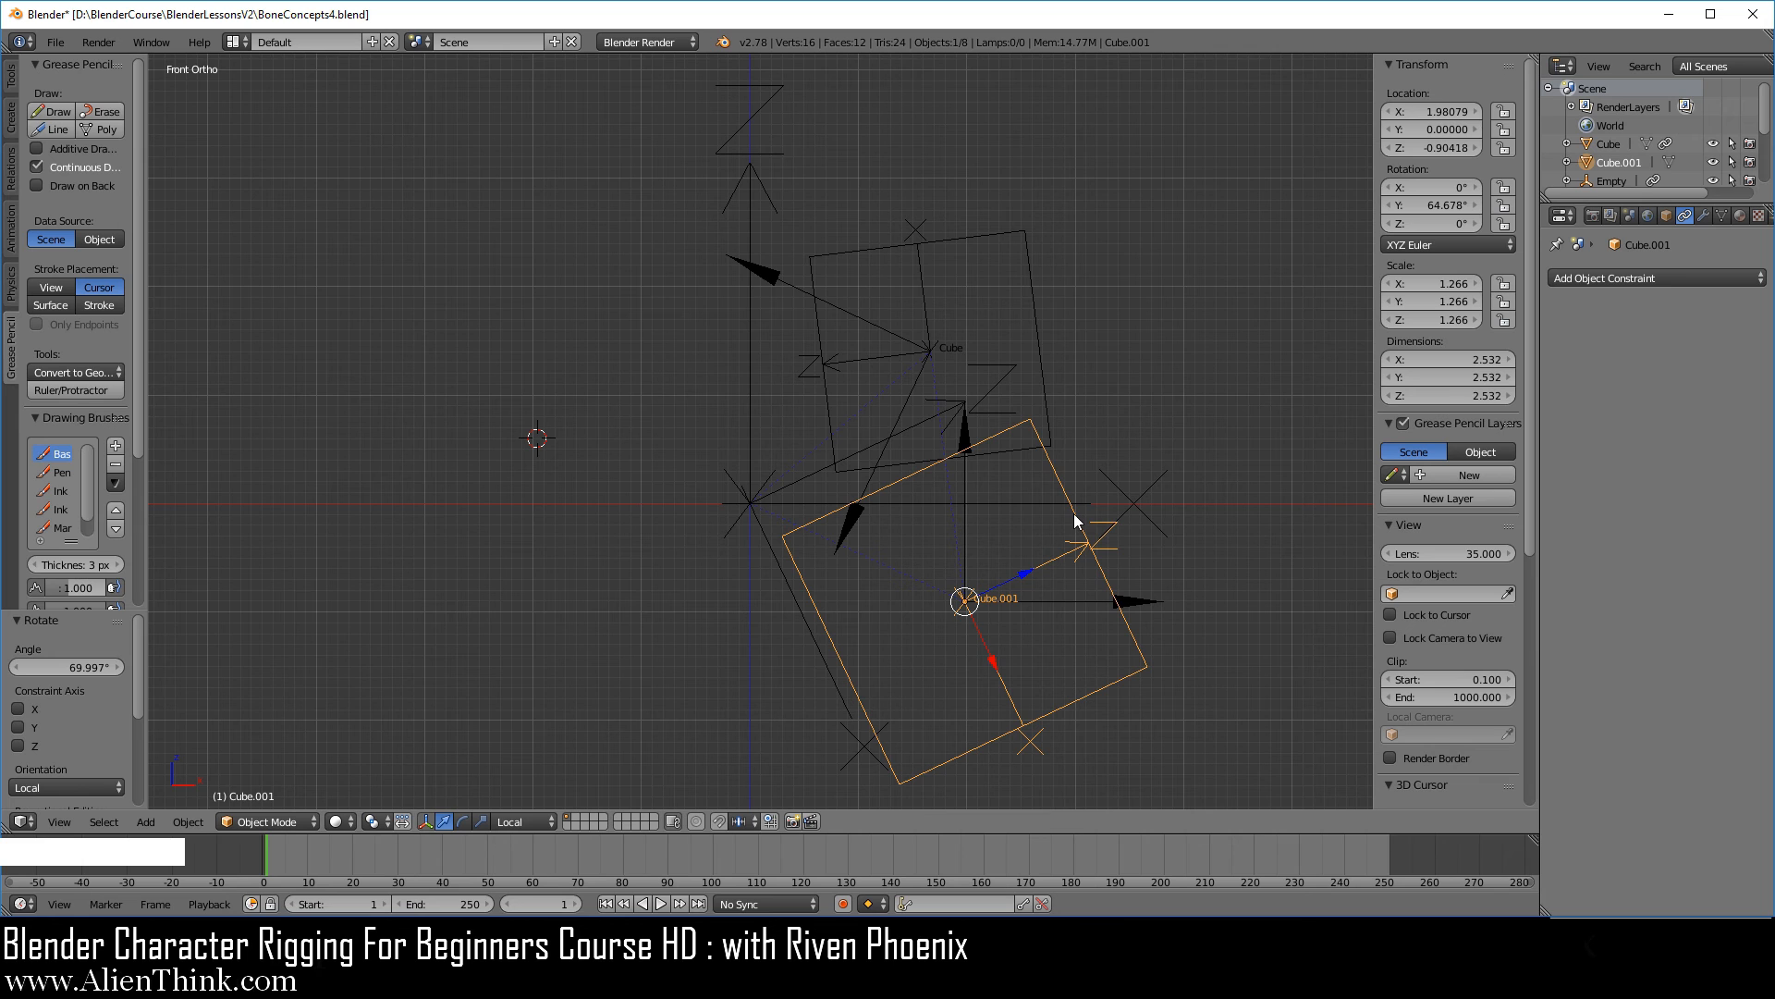
{"action": "key", "text": "r"}
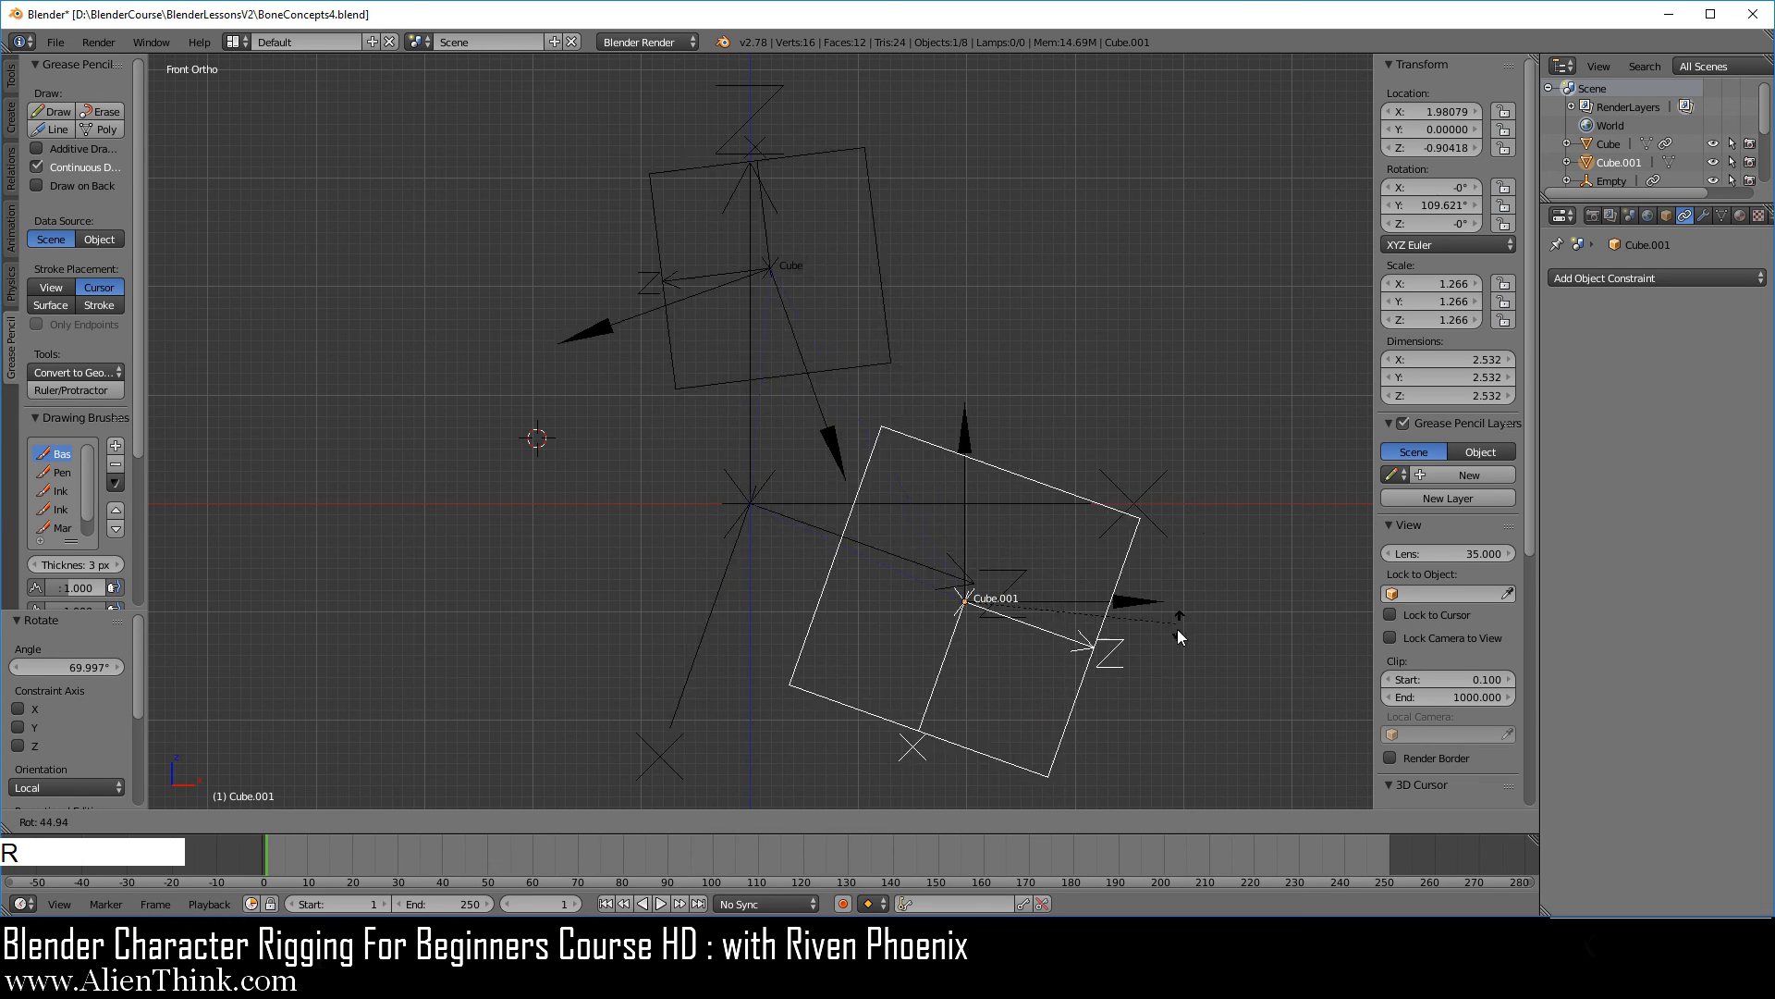
{"action": "left_click", "coordinate": [1200, 475]}
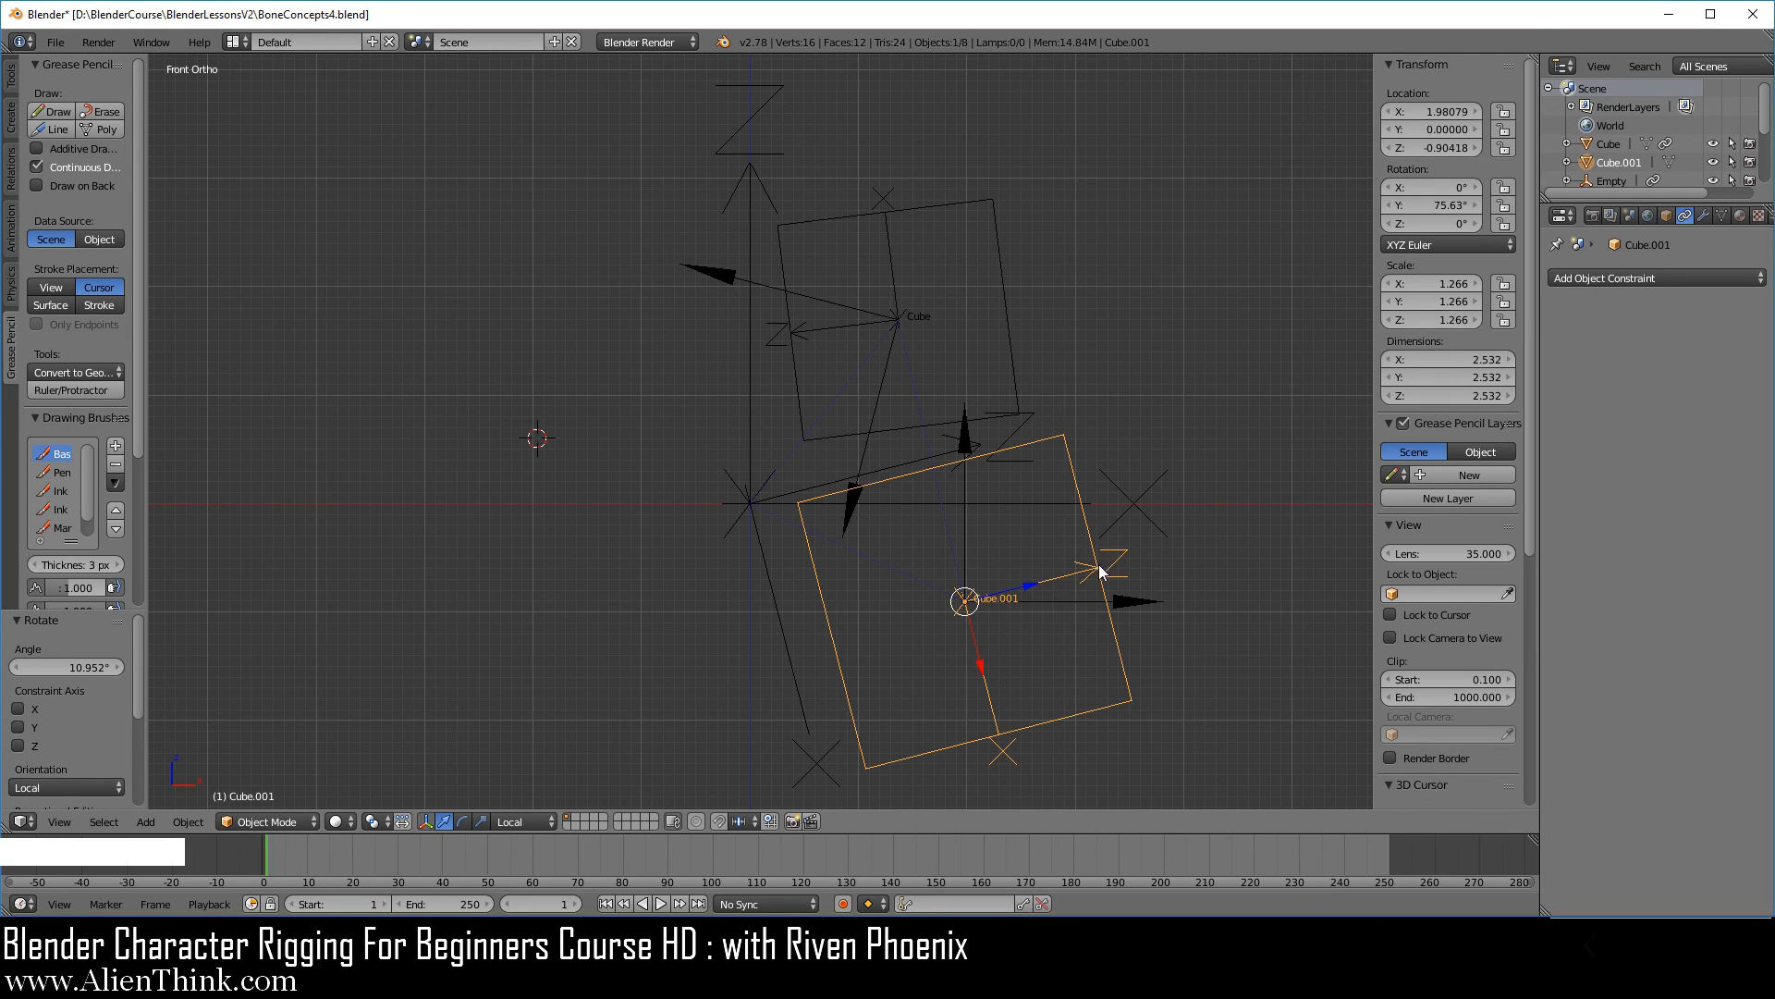
Move the larger cube by about -0.061 along its local Z axis and about 0.358 along its local X axis.
{"action": "left_click", "coordinate": [1028, 588]}
{"action": "mouse_move", "coordinate": [1029, 593]}
{"action": "left_mouse_down"}
{"action": "mouse_move", "coordinate": [1057, 575]}
{"action": "mouse_move", "coordinate": [1049, 599]}
{"action": "left_mouse_up"}
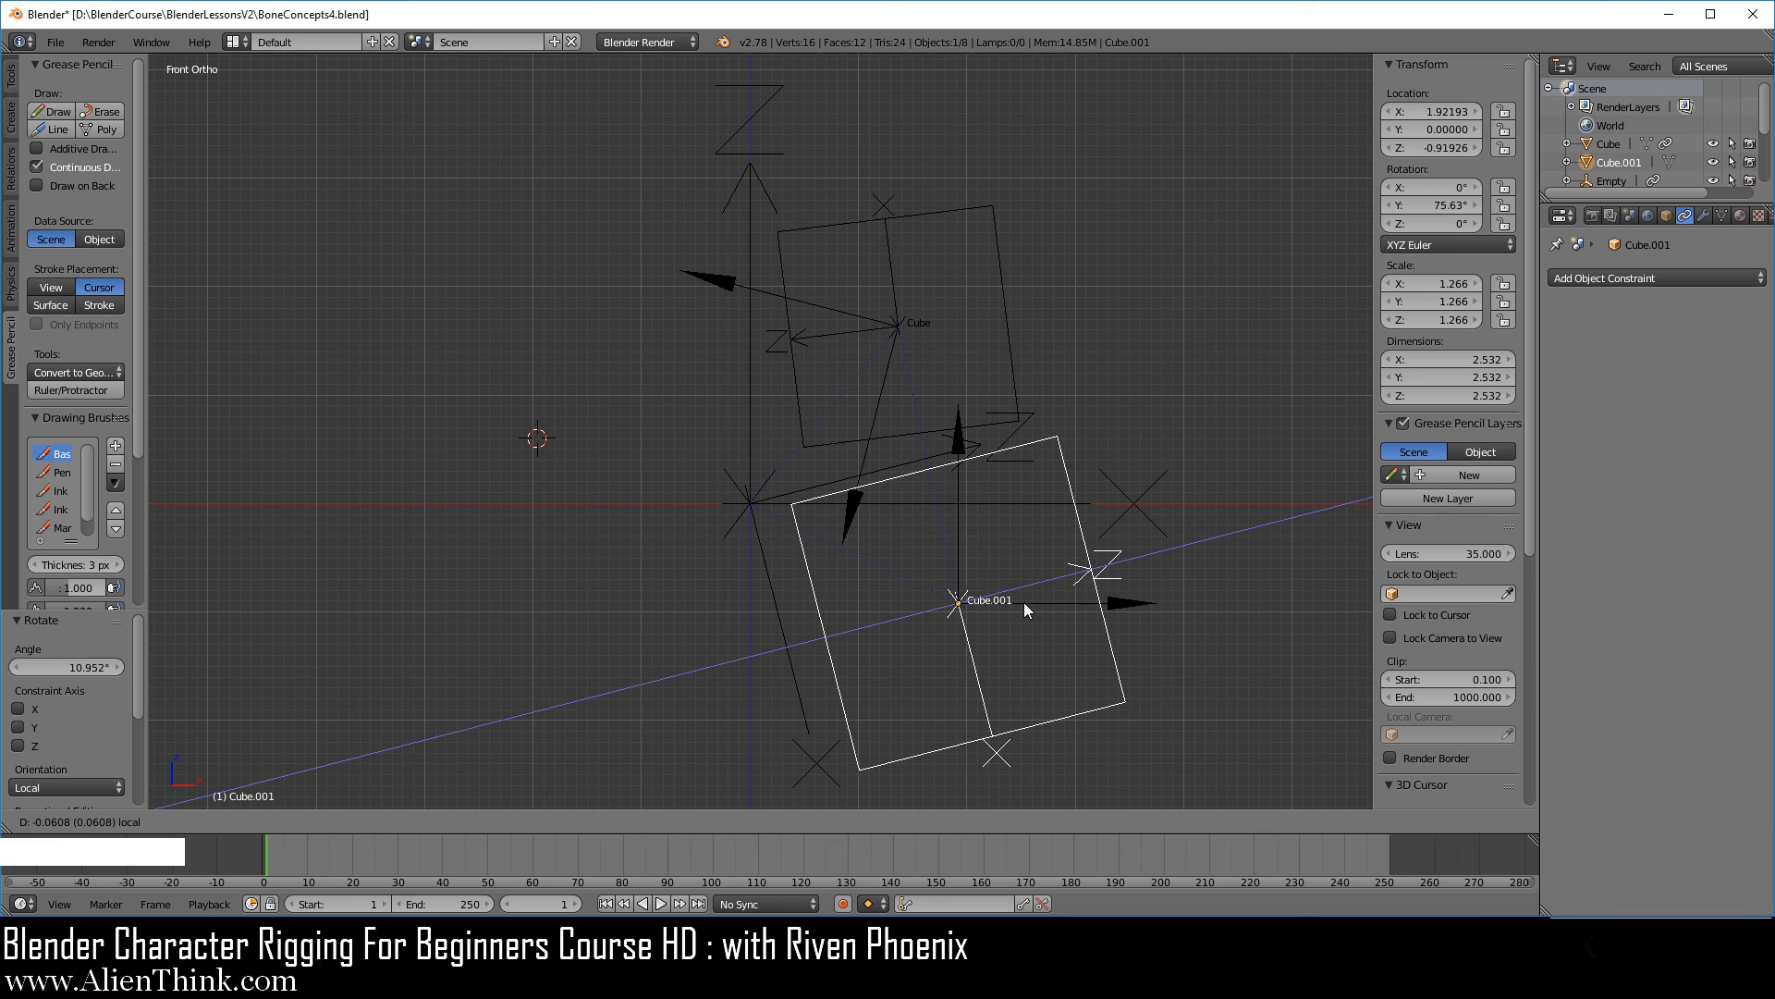
{"action": "left_click", "coordinate": [1024, 602]}
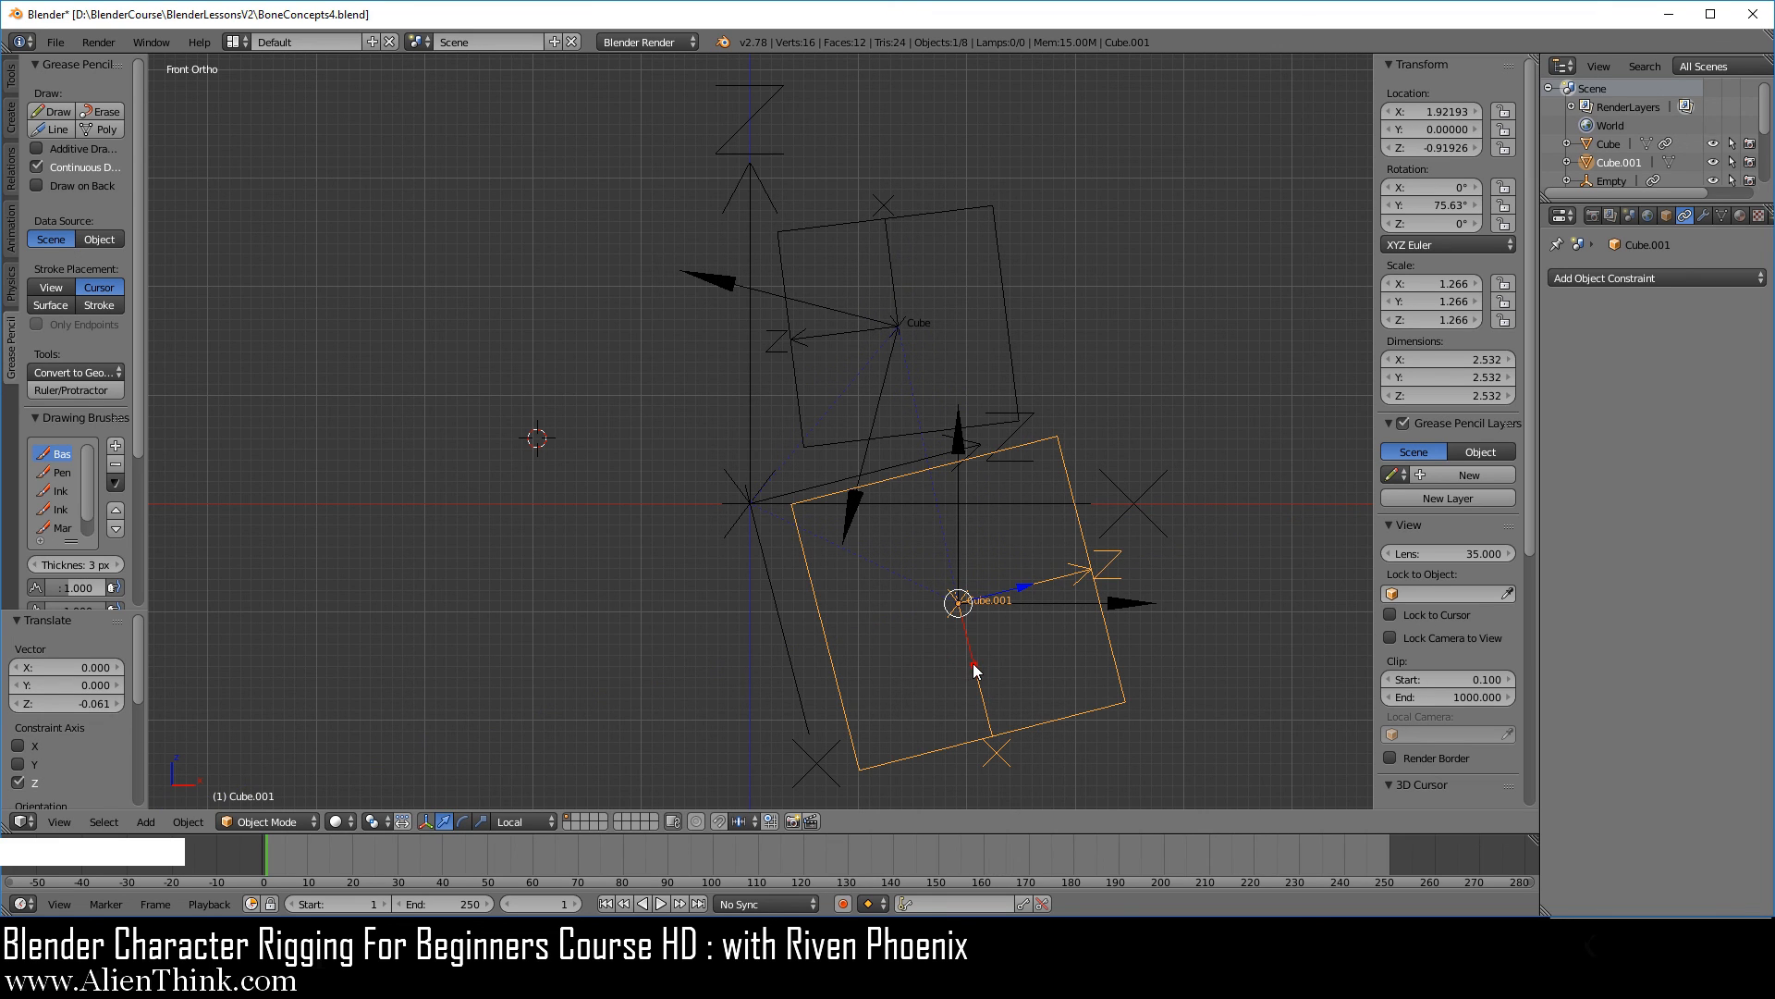
{"action": "key", "text": "g"}
{"action": "key", "text": "x"}
{"action": "key", "text": "x"}
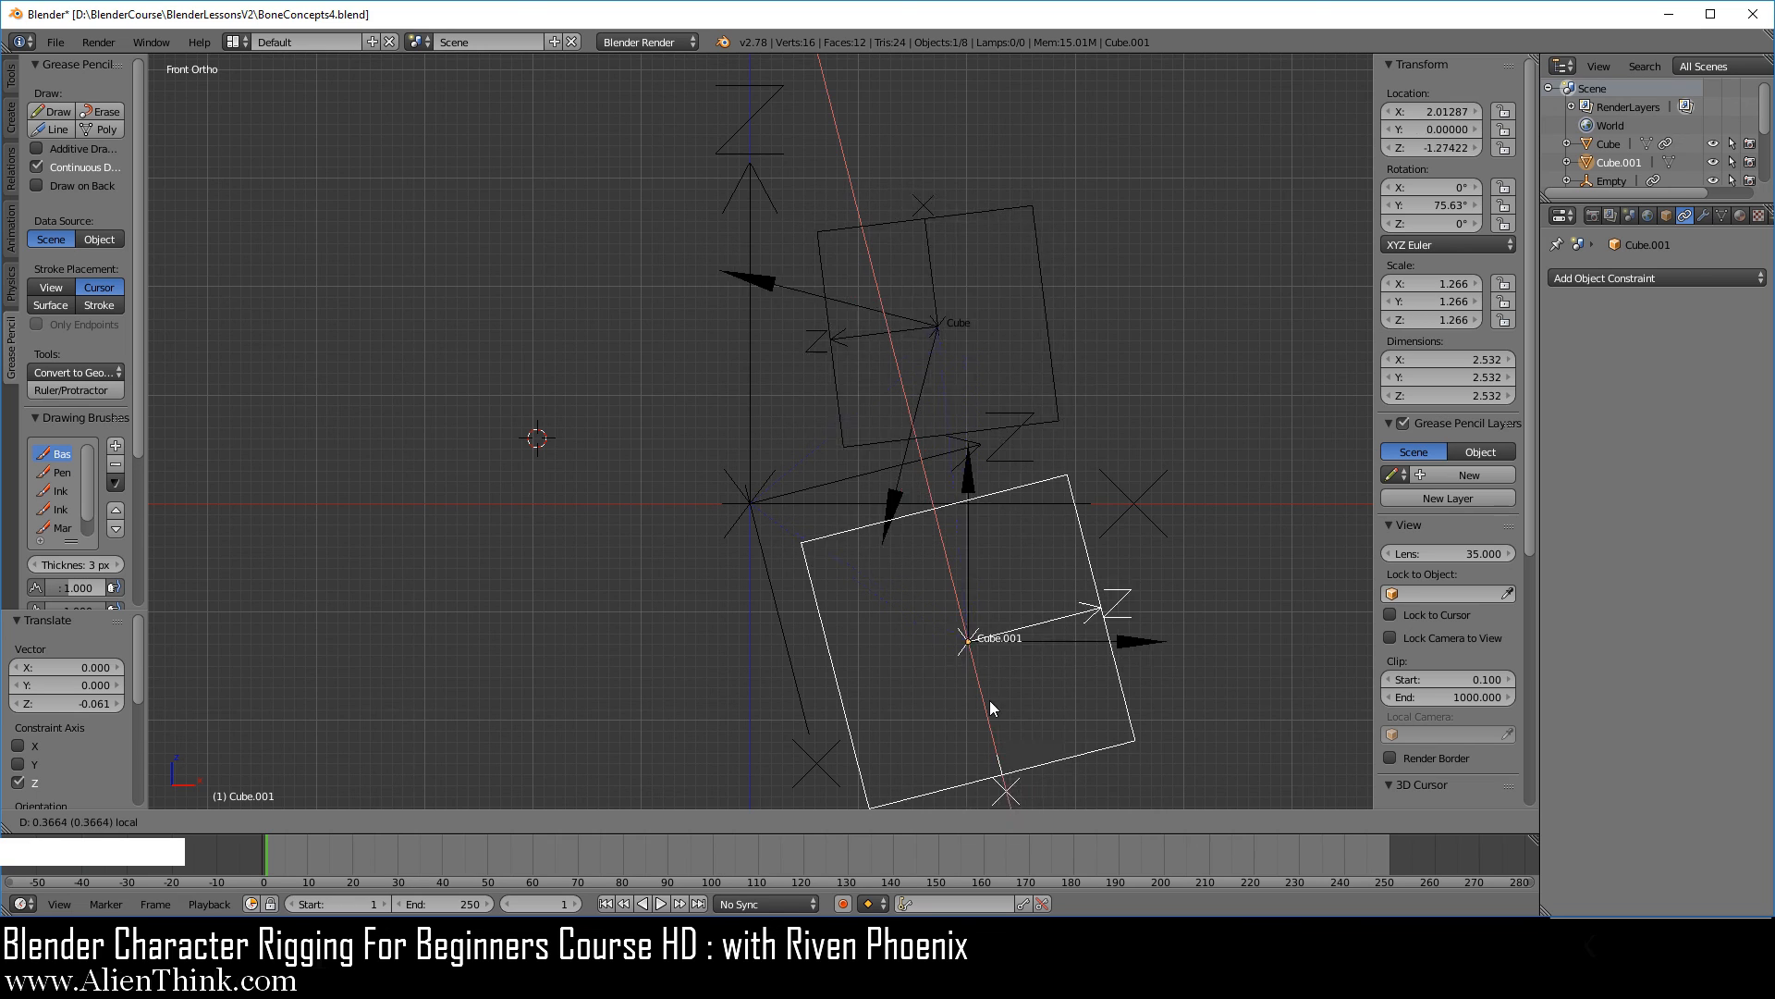
{"action": "left_click", "coordinate": [986, 701]}
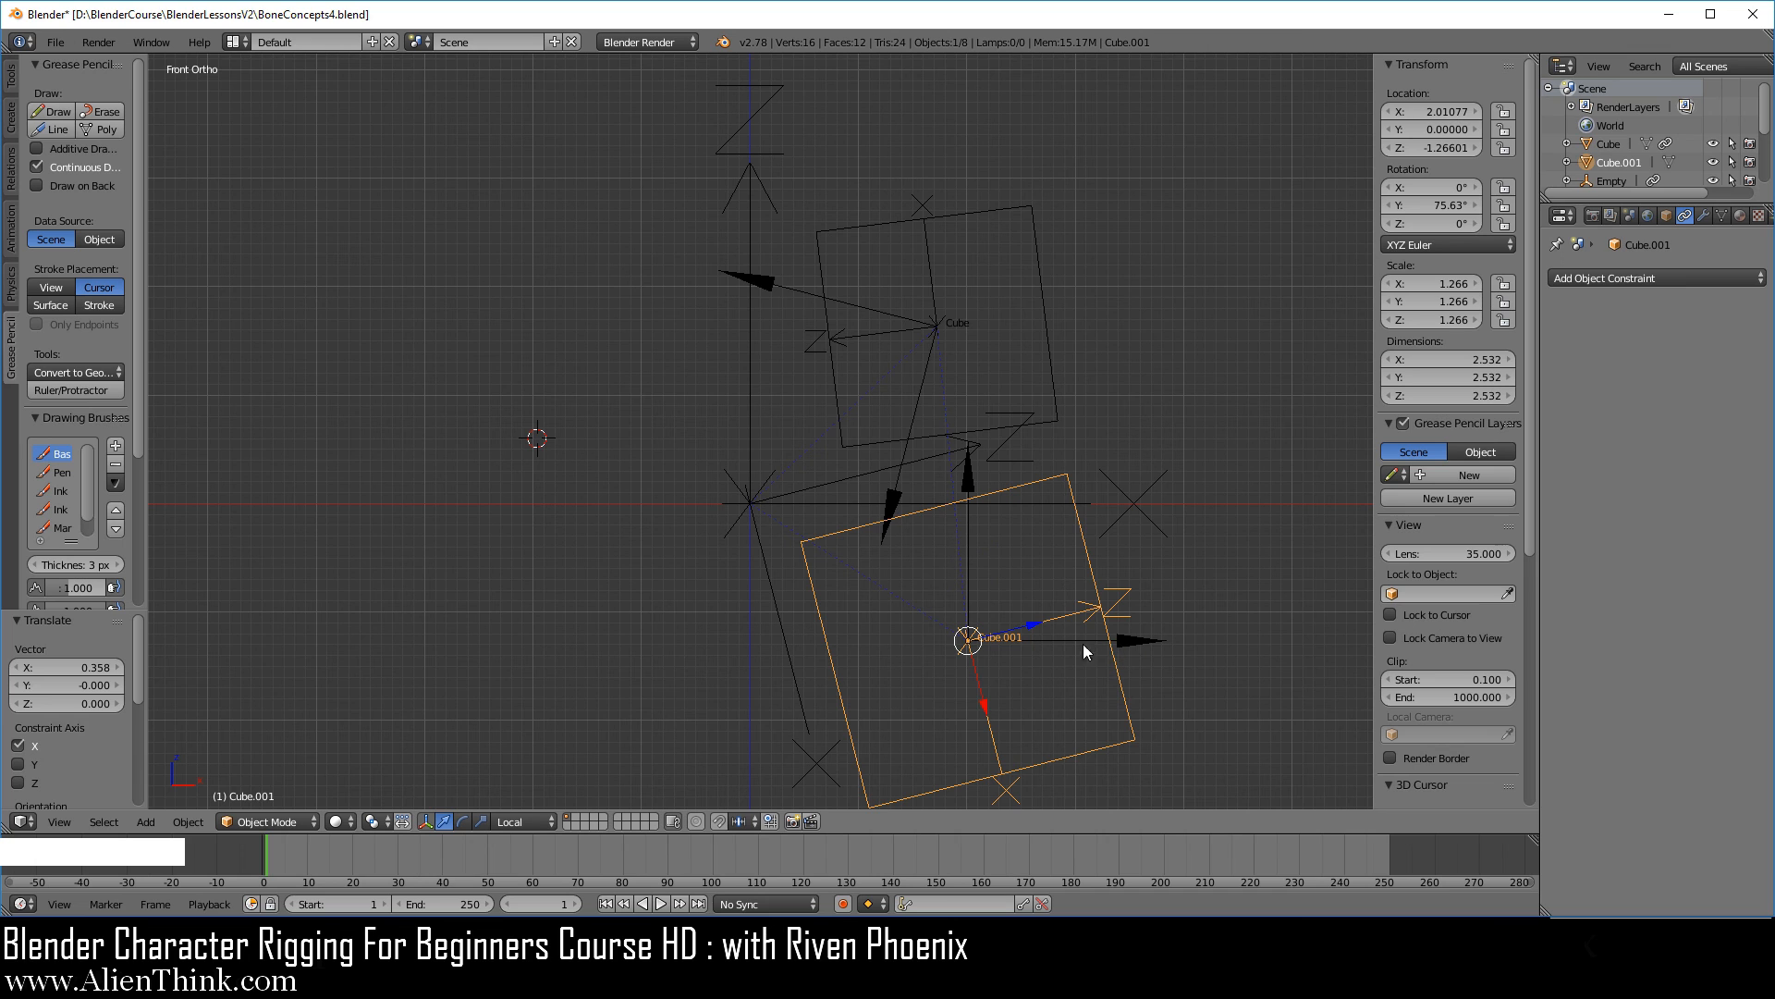
Move the larger cube by its coordinates to X location 1.96077 and Z location -0.81601, and save the file.
{"action": "left_click_drag", "start_coordinate": [1434, 111], "coordinate": [1507, 111]}
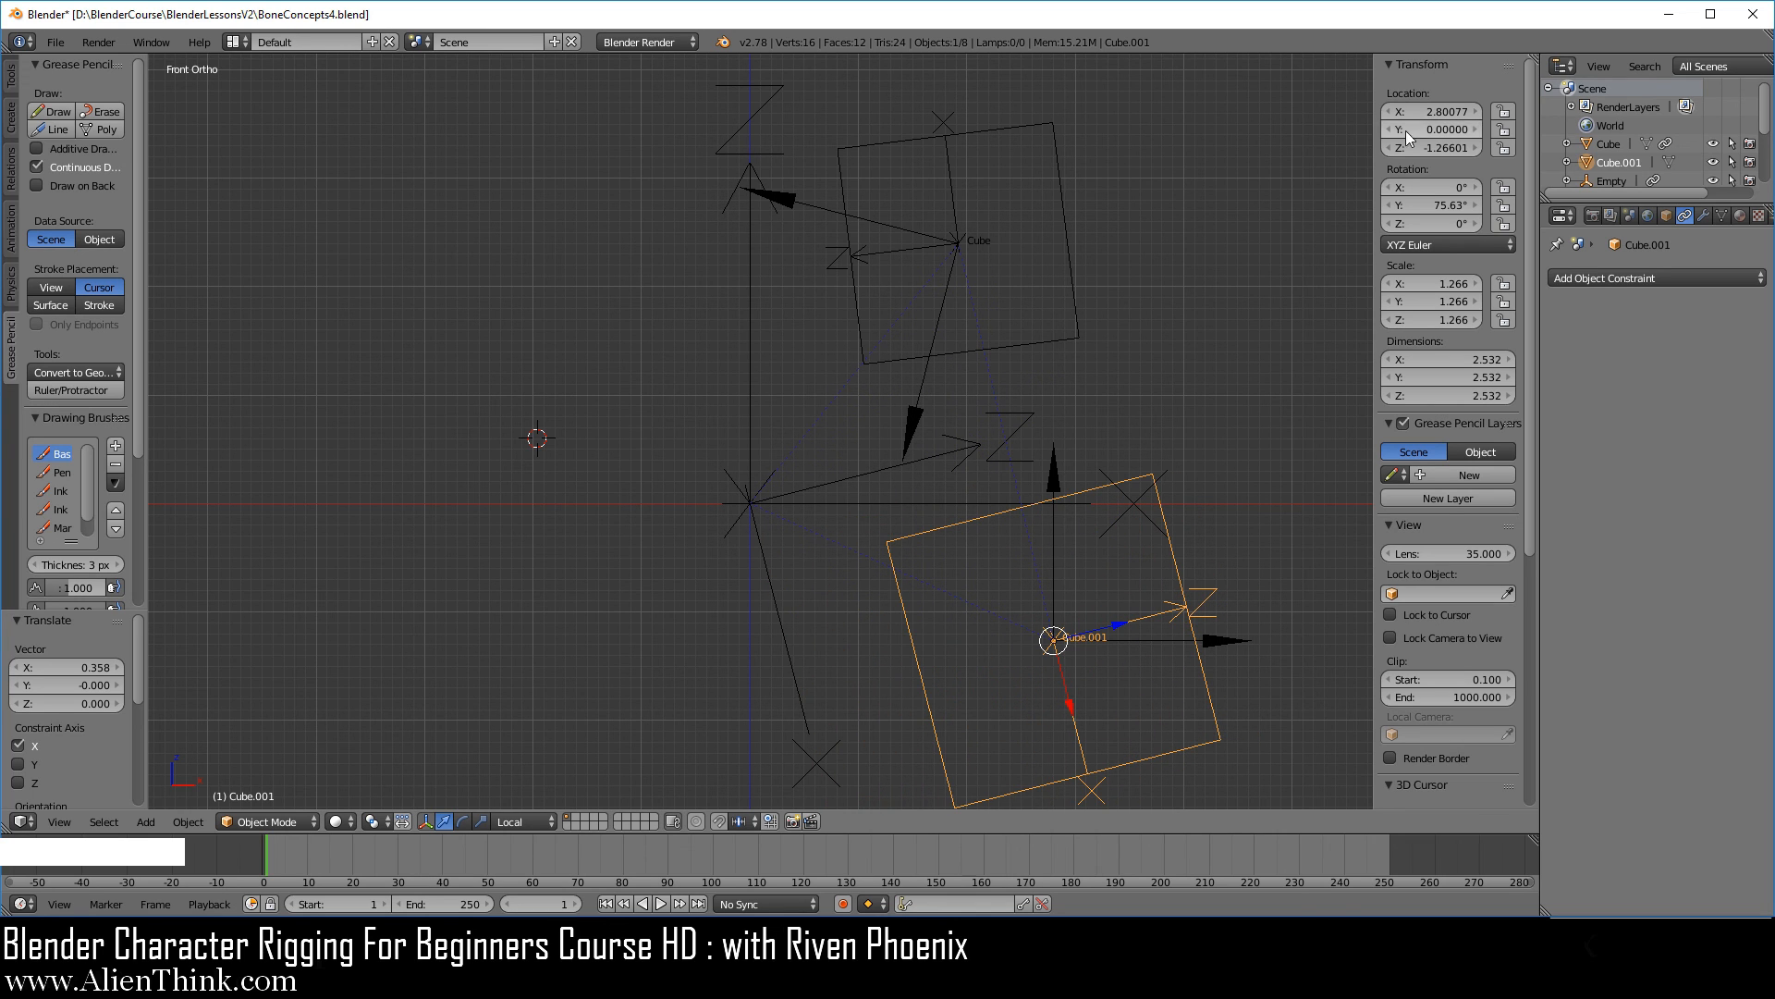
{"action": "left_click_drag", "start_coordinate": [1429, 111], "coordinate": [1422, 148]}
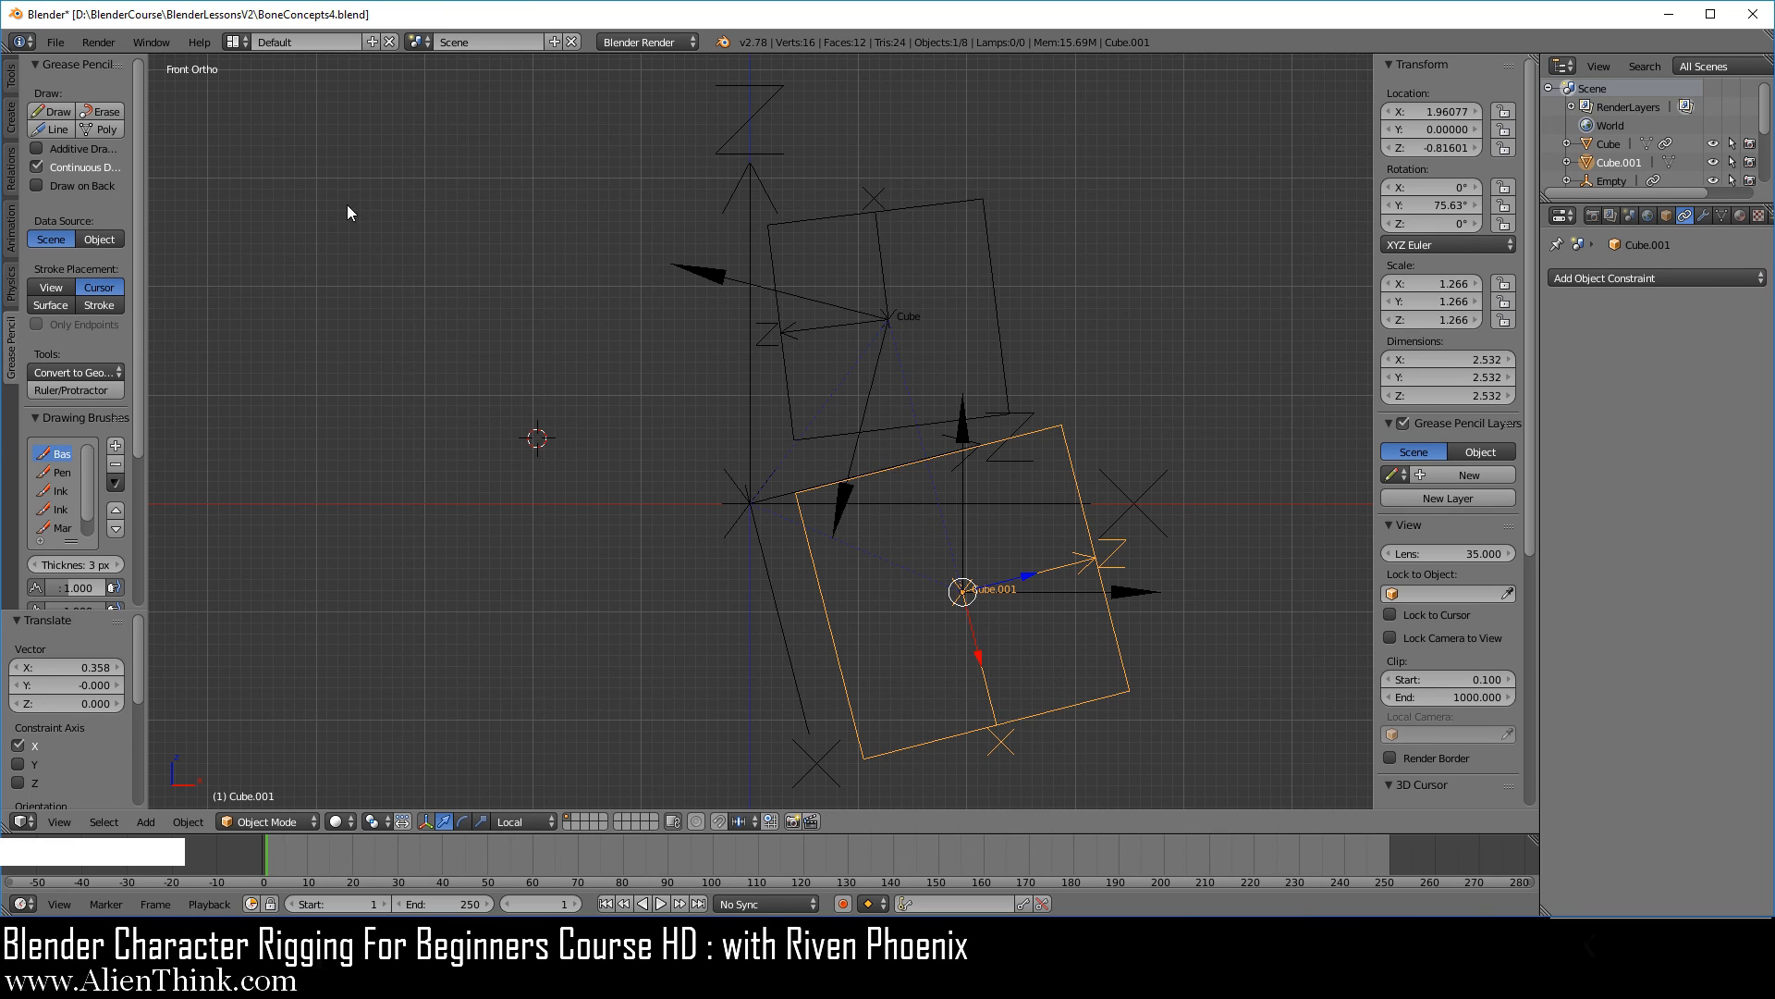
{"action": "left_click", "coordinate": [57, 42]}
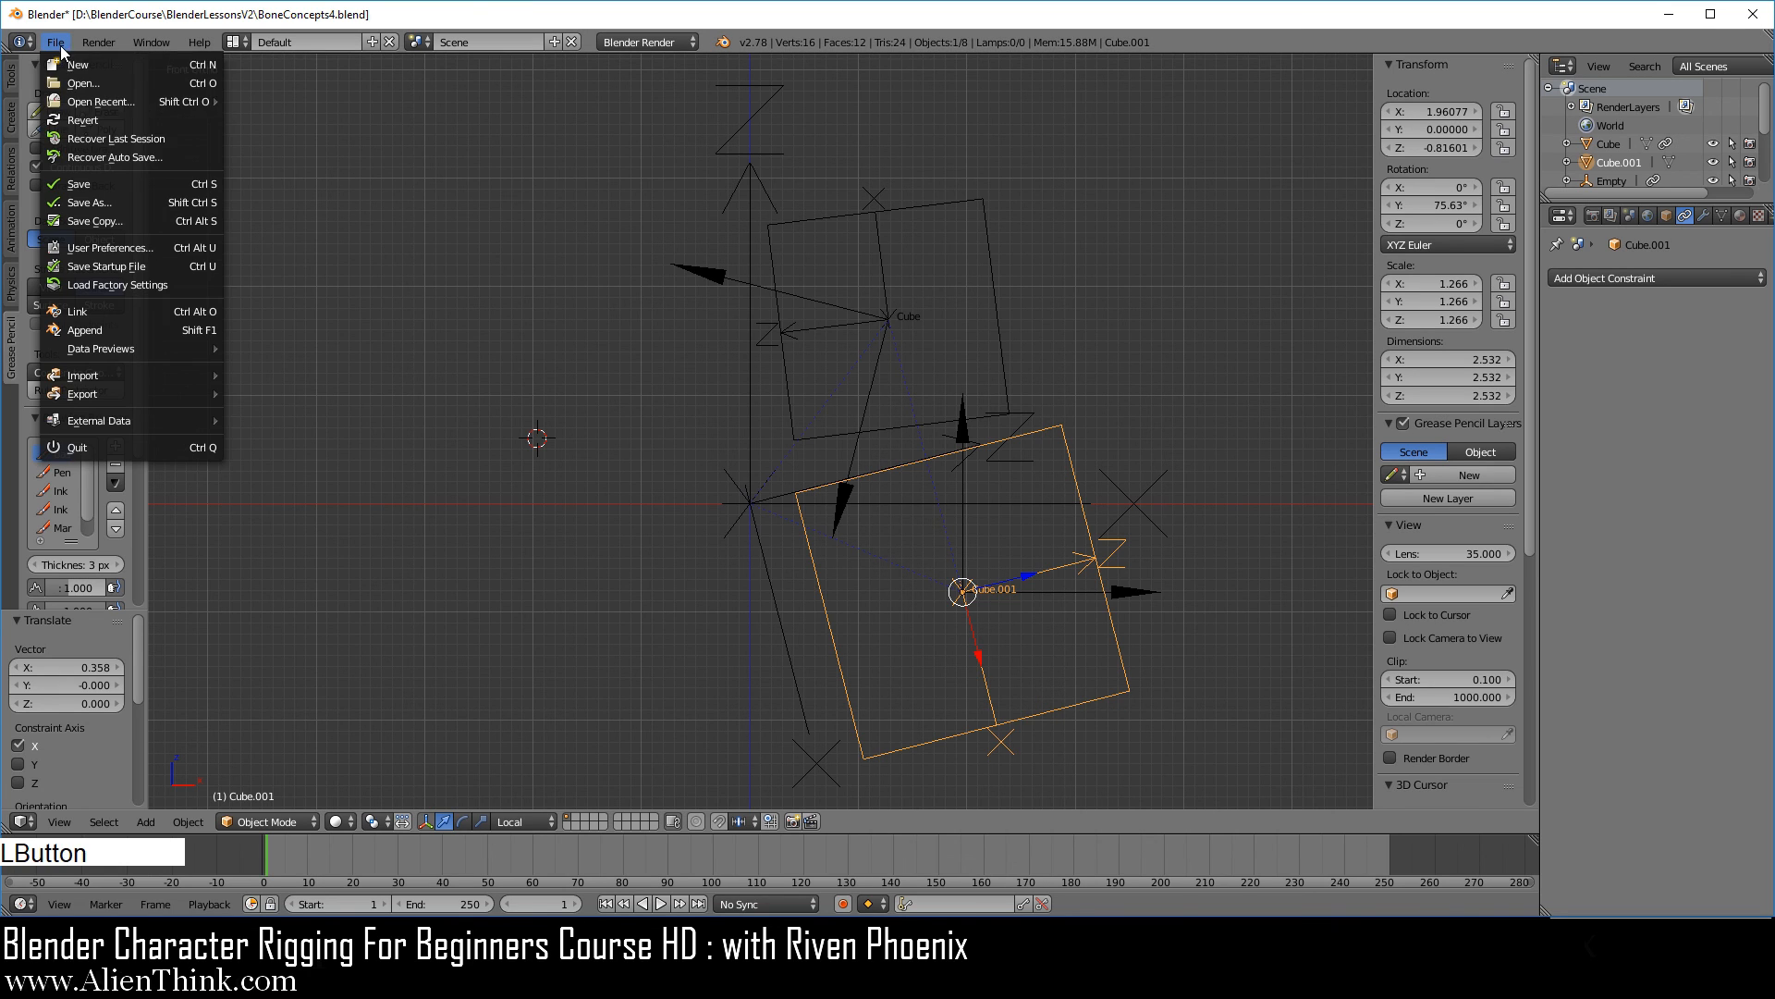
{"action": "left_click", "coordinate": [158, 182]}
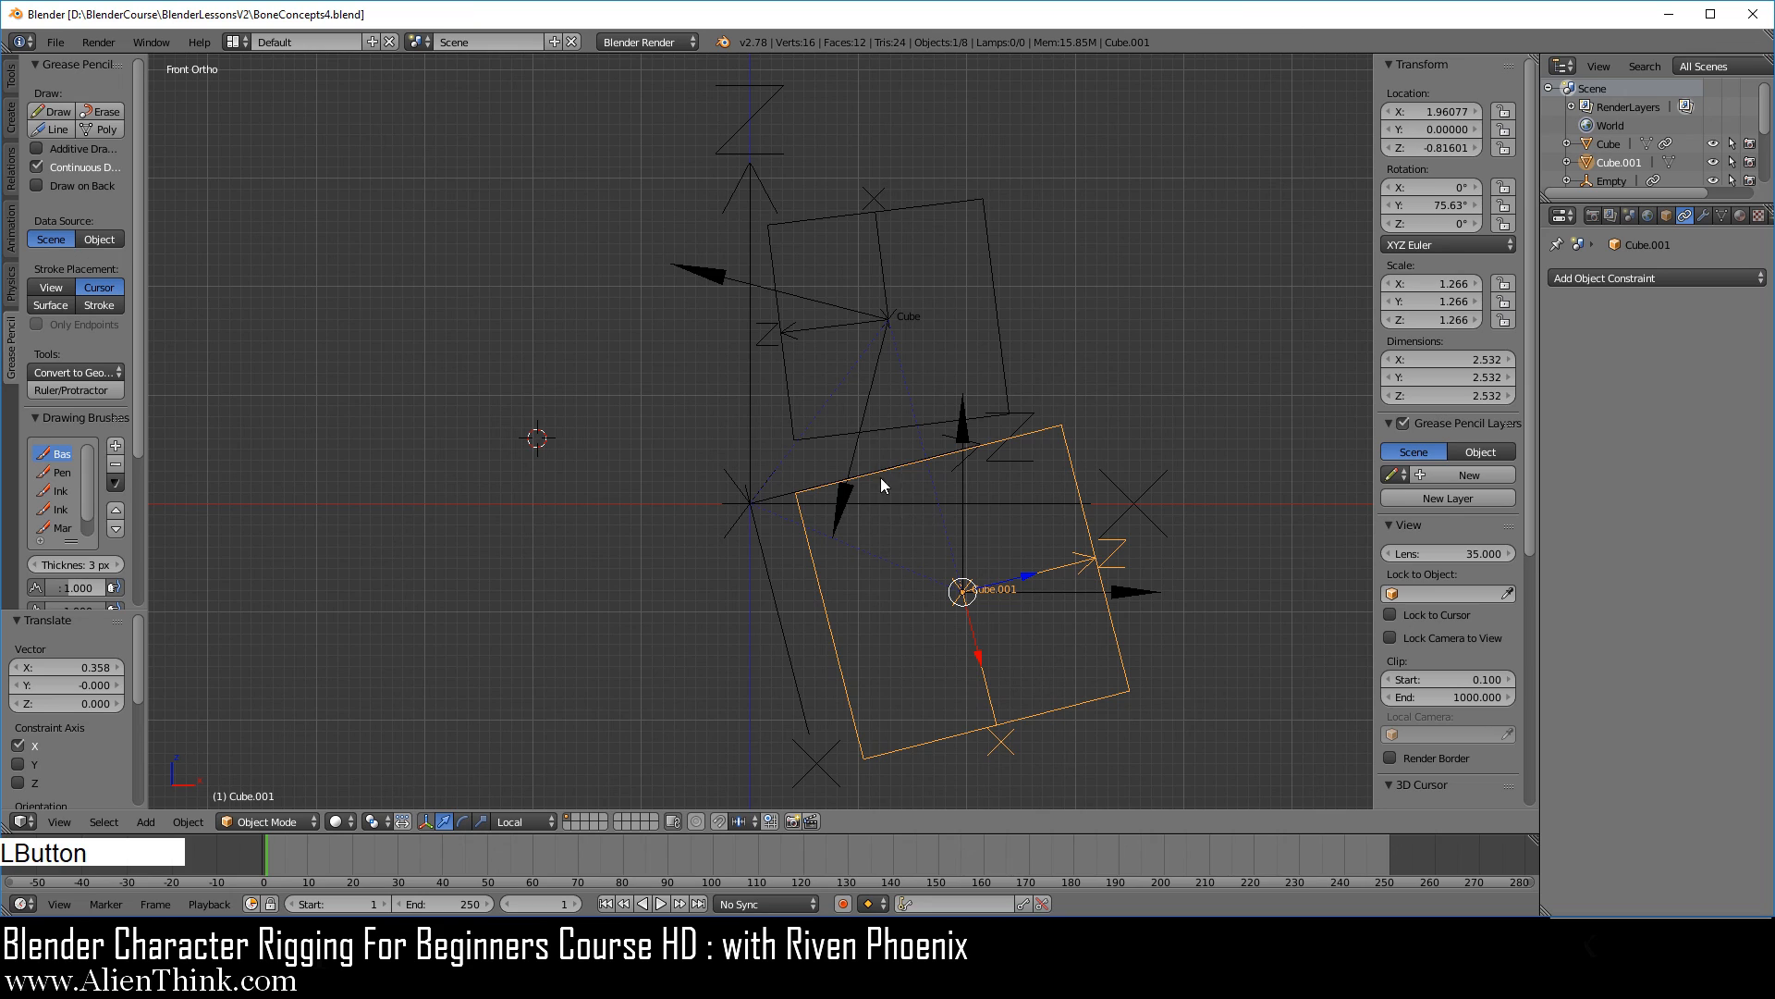